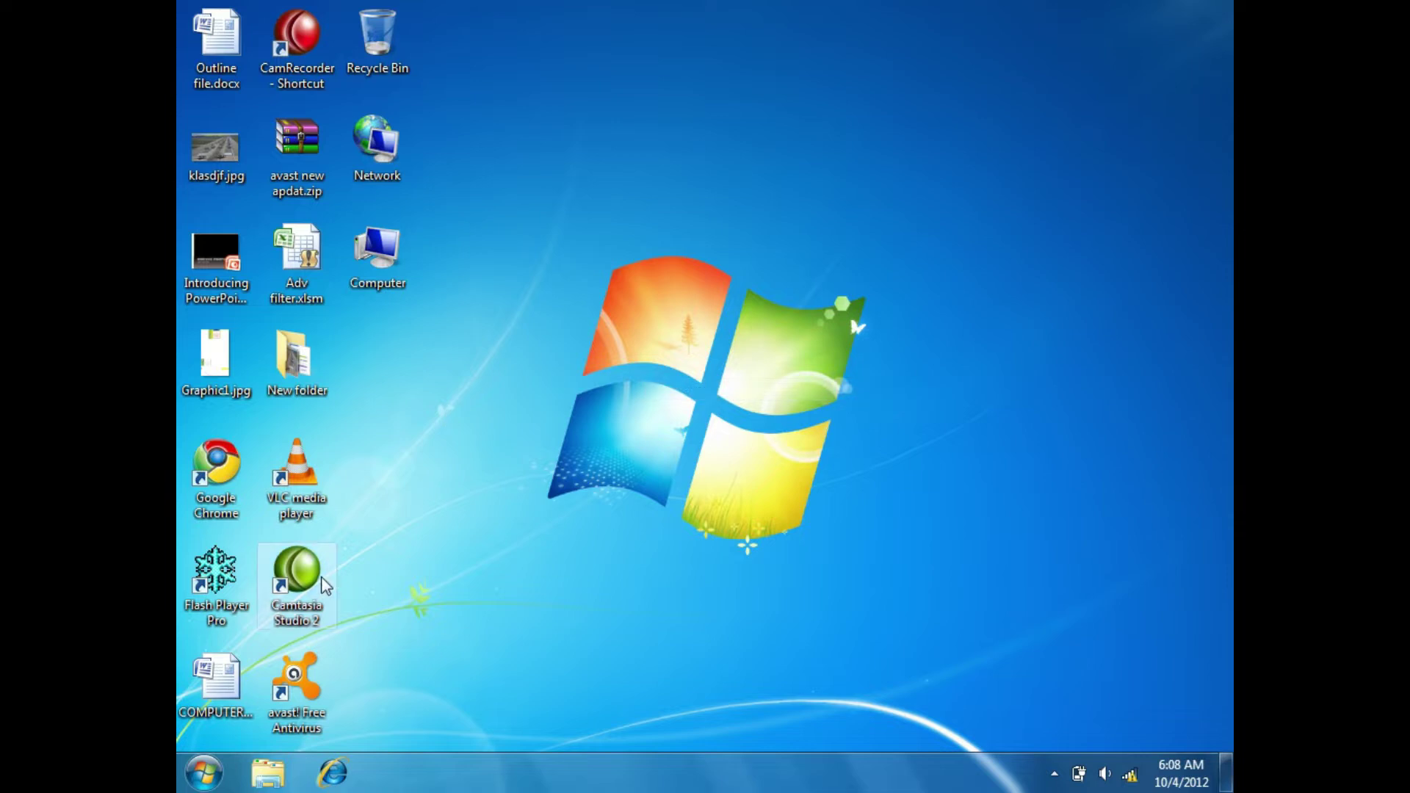
pyautogui.click(205, 771)
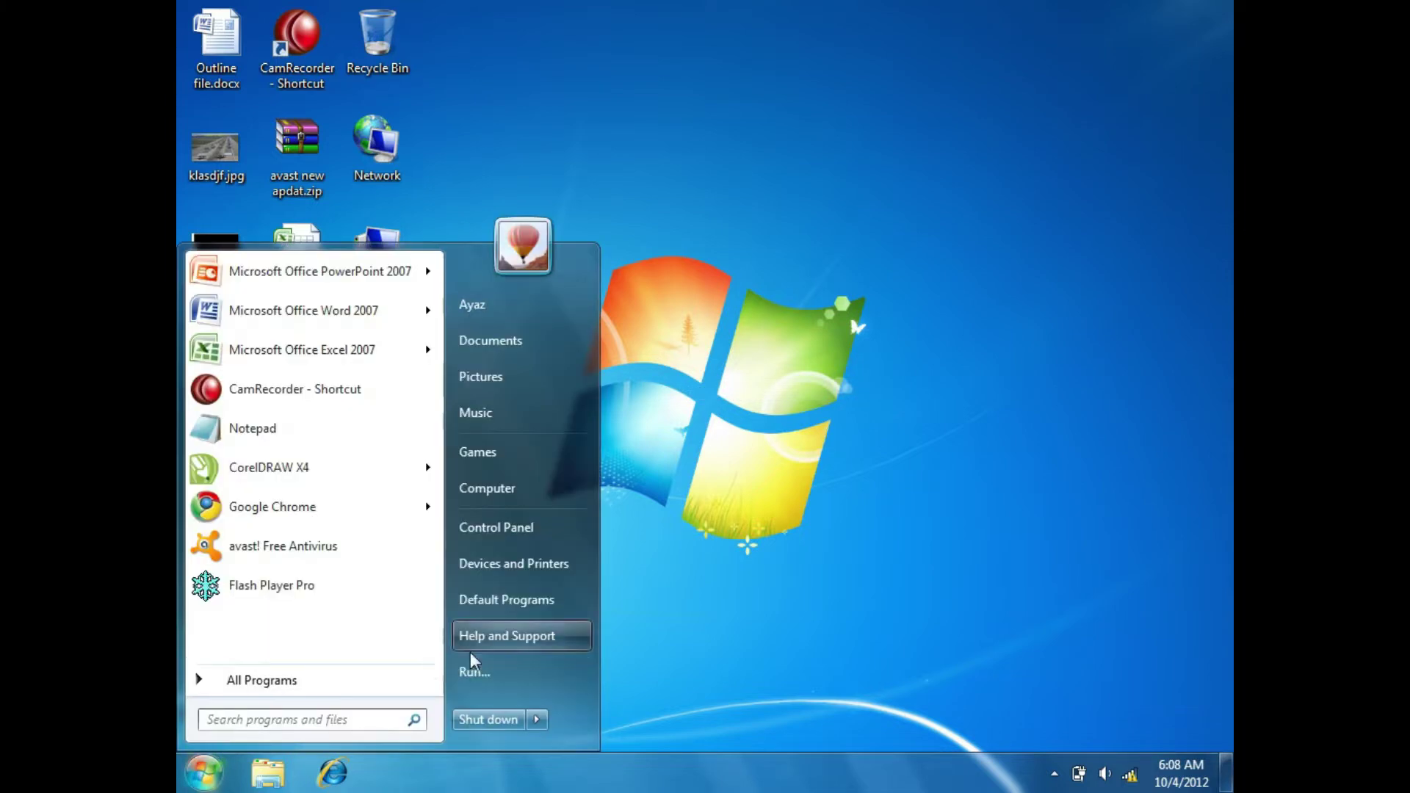
pyautogui.rightClick(689, 389)
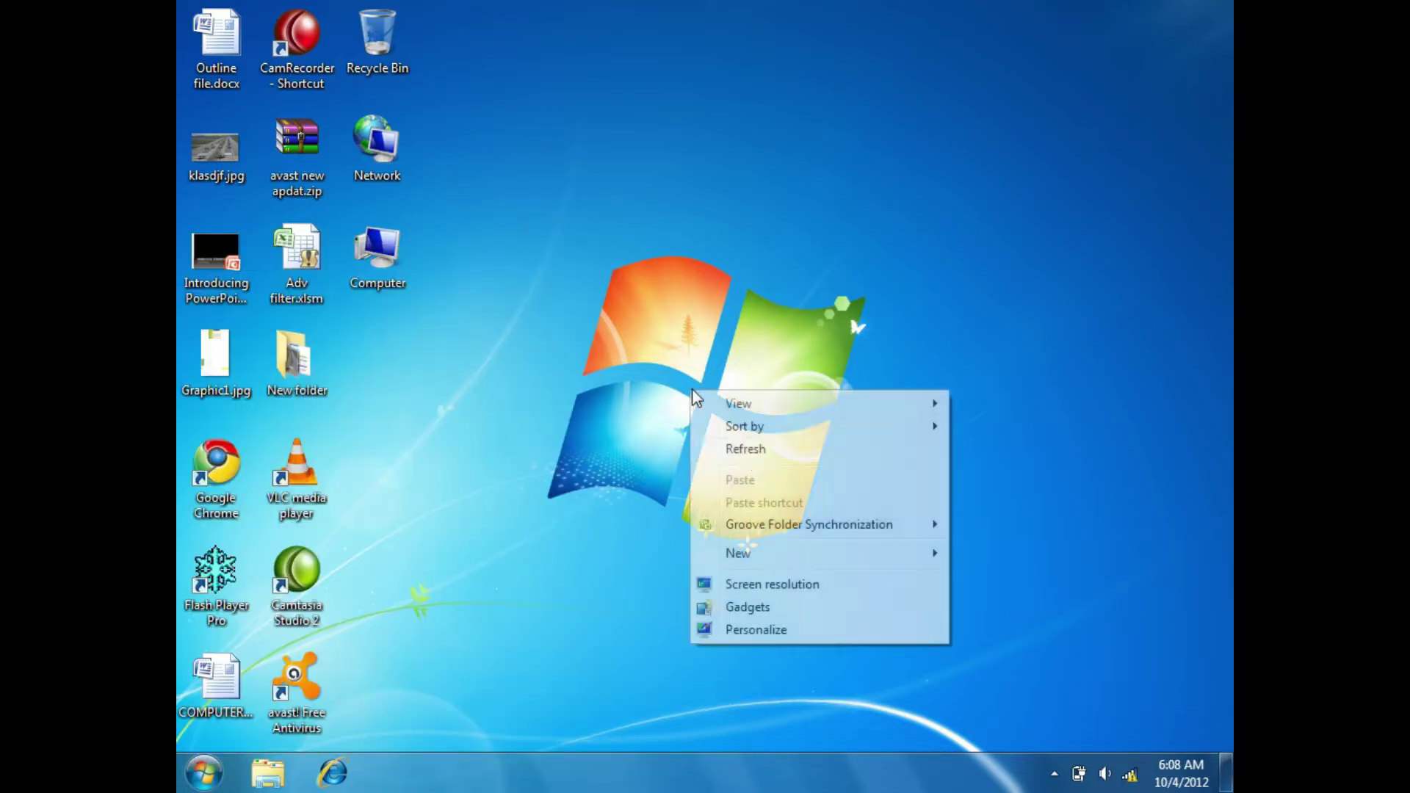
pyautogui.click(735, 450)
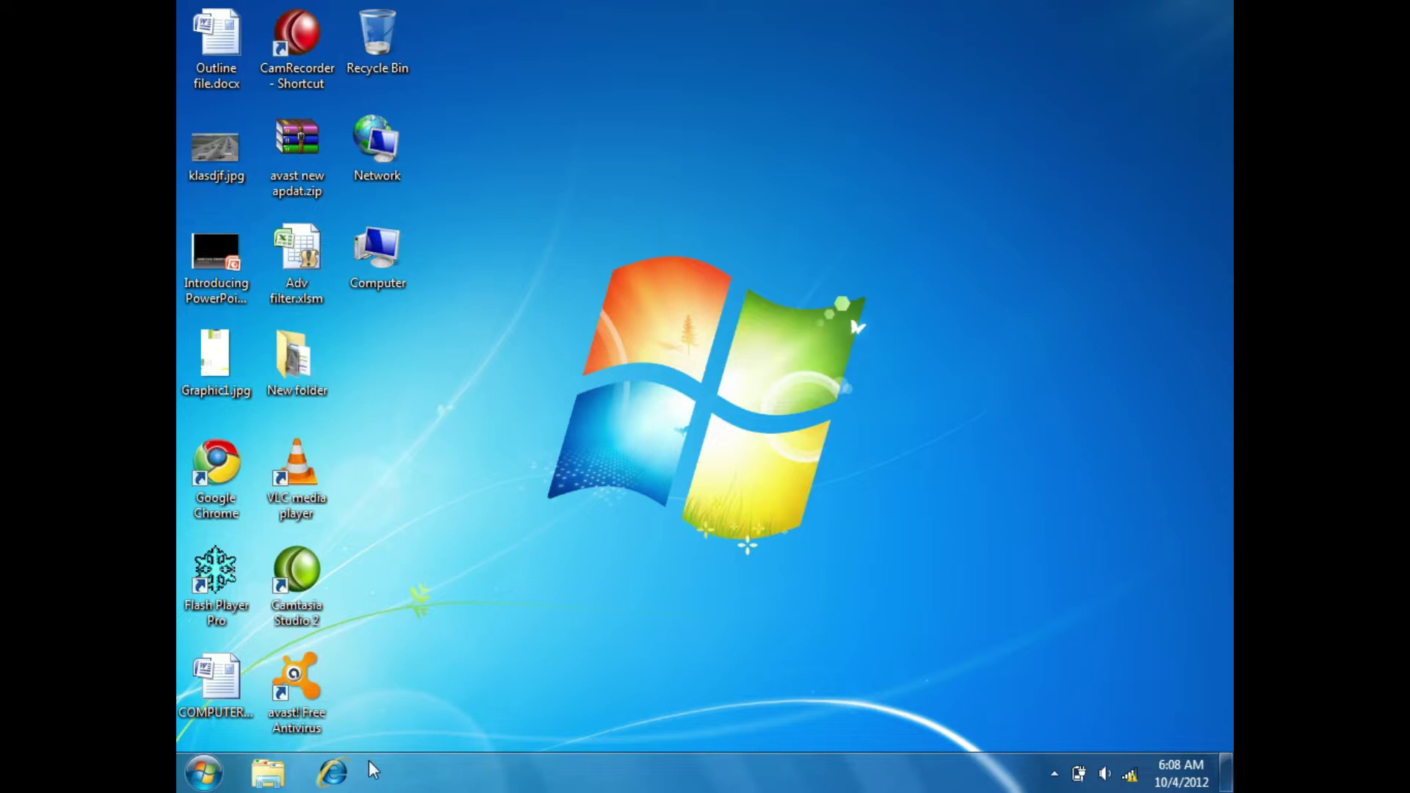
pyautogui.click(205, 771)
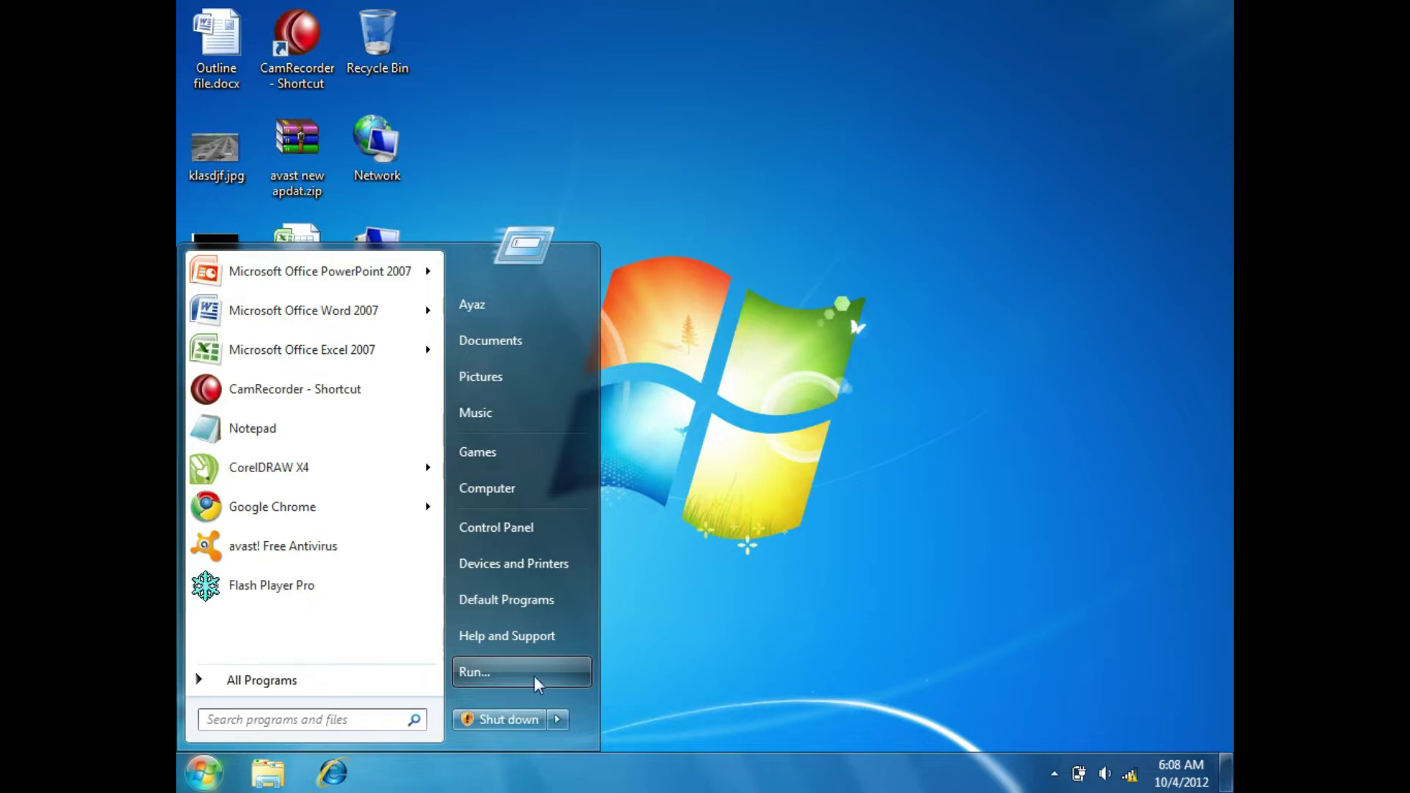
pyautogui.click(797, 771)
pyautogui.rightClick(794, 765)
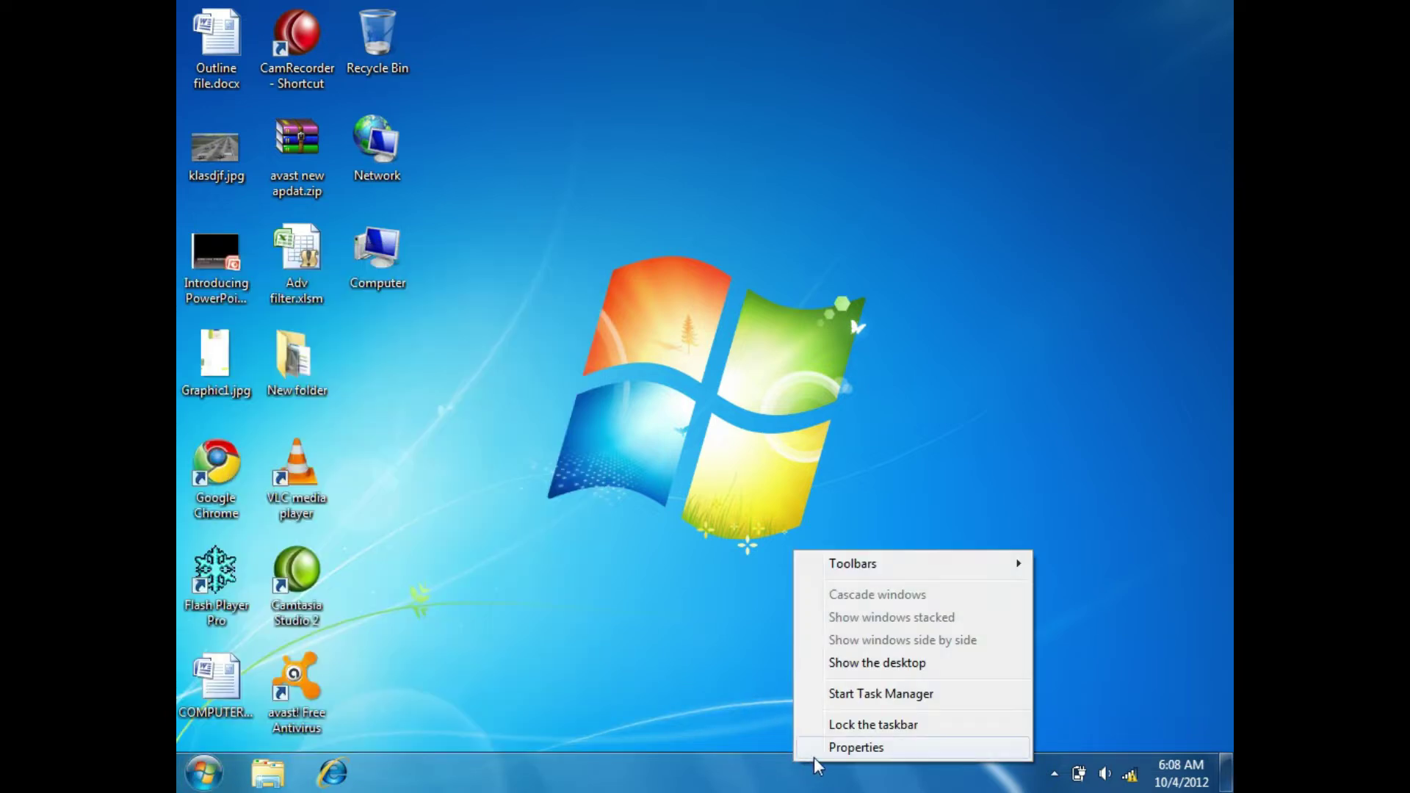
pyautogui.click(822, 748)
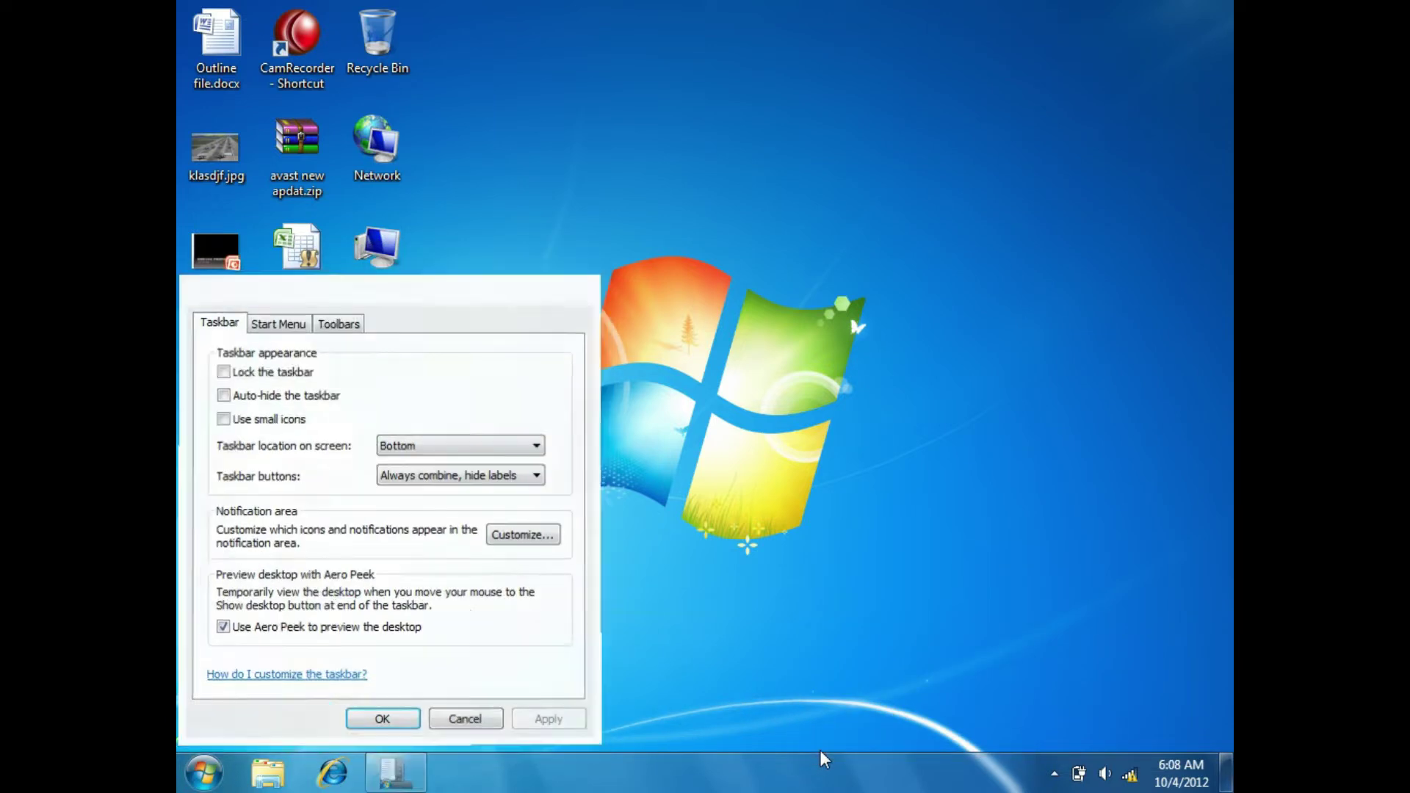
pyautogui.press('Escape')
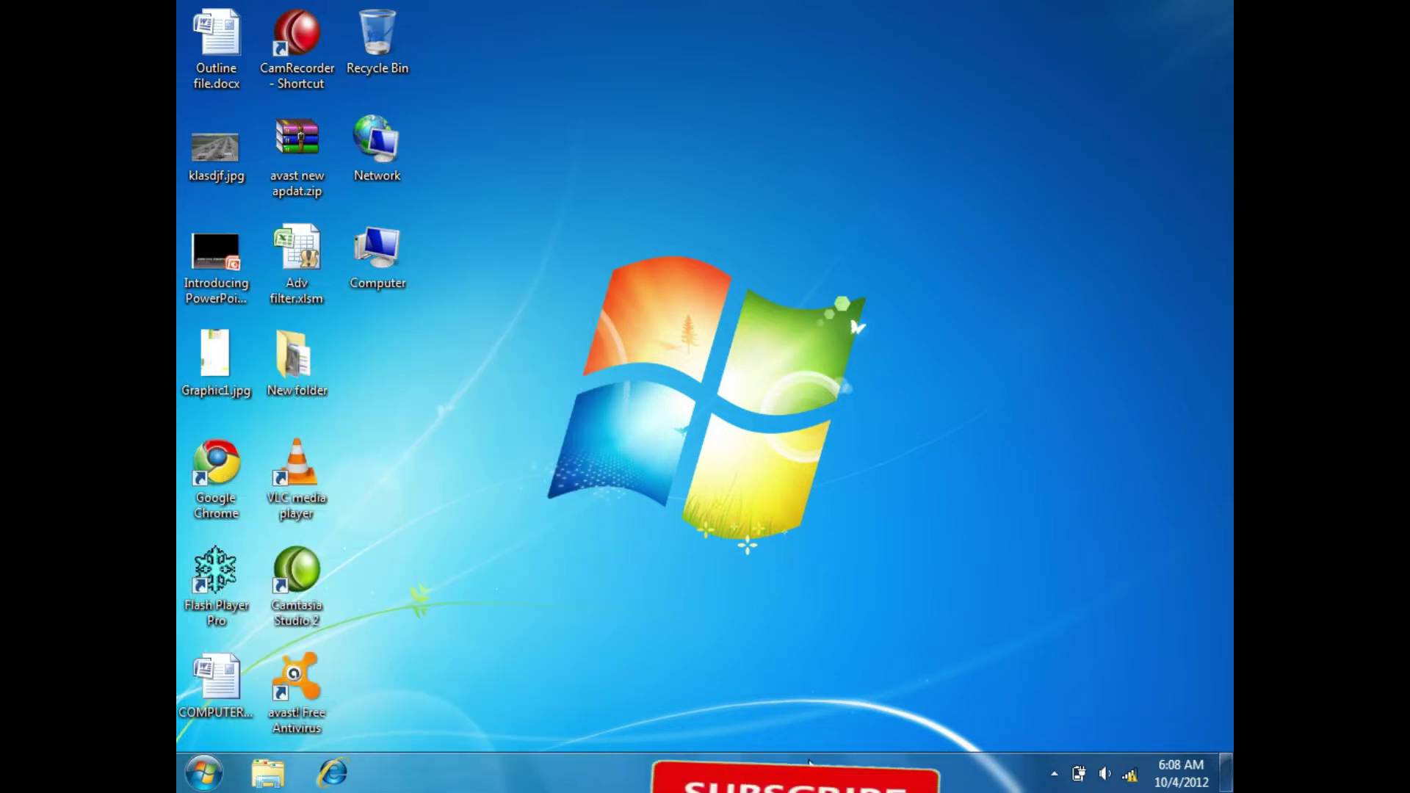
# - Lock the taskbar and start Windows Task Manager, placing its window clear of the desktop icons
pyautogui.rightClick(809, 764)
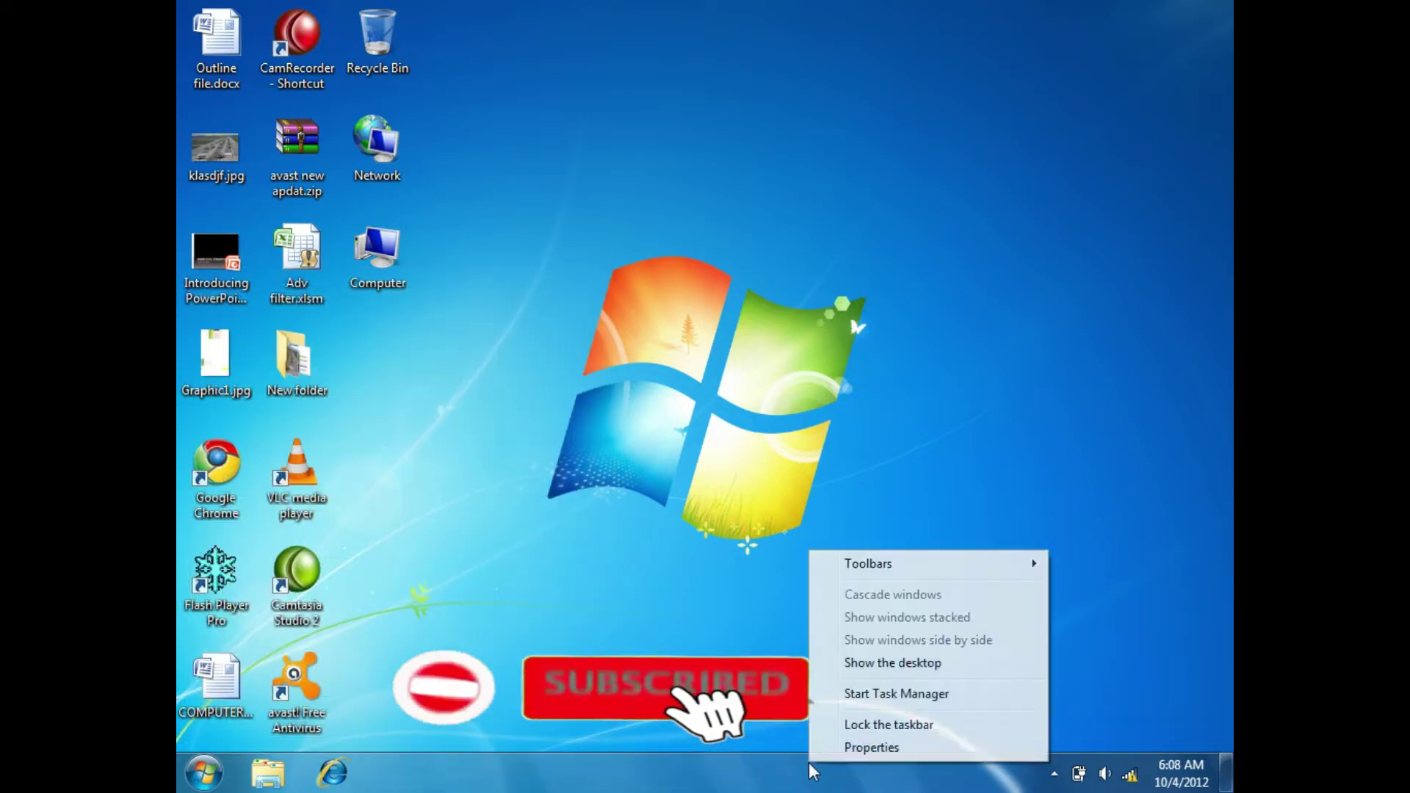
pyautogui.click(843, 727)
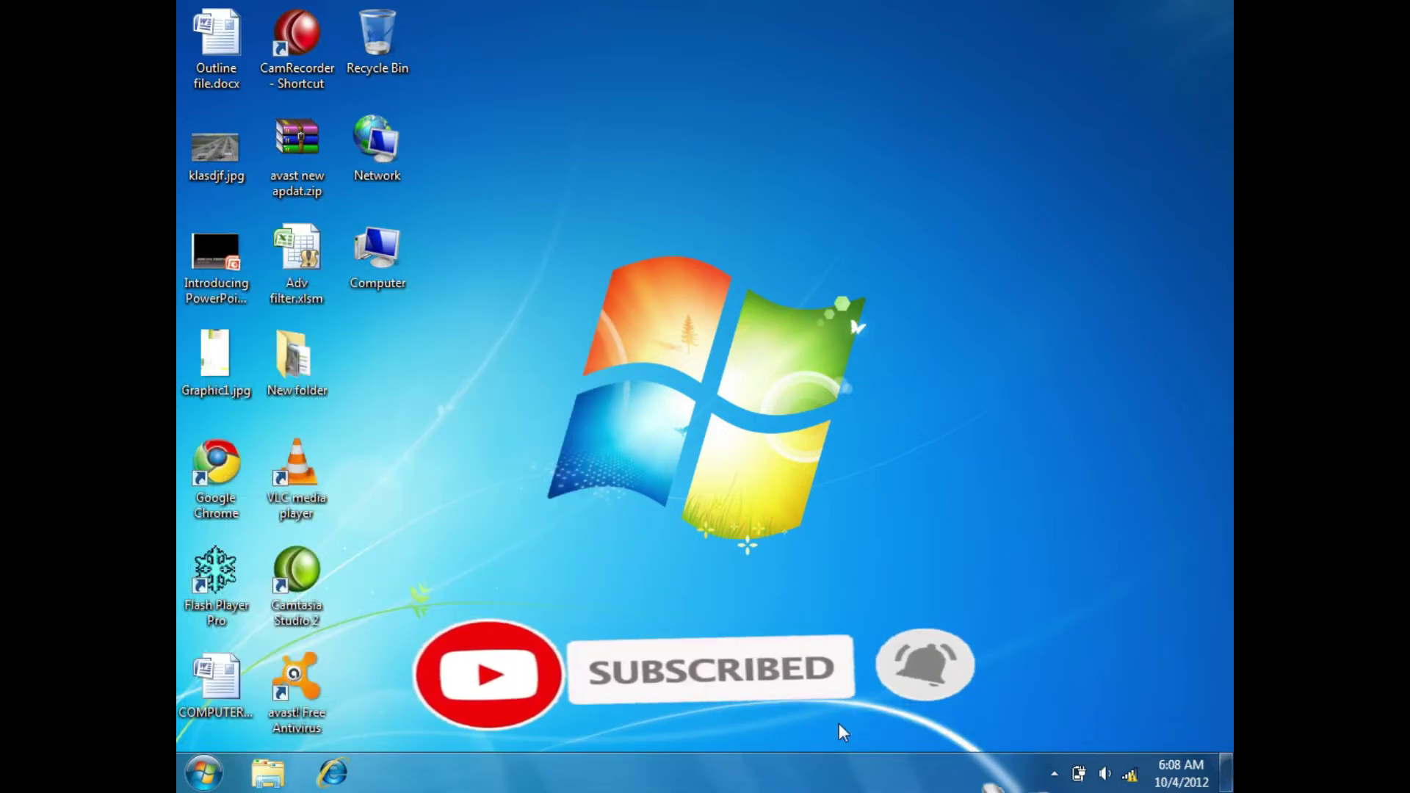
pyautogui.rightClick(812, 768)
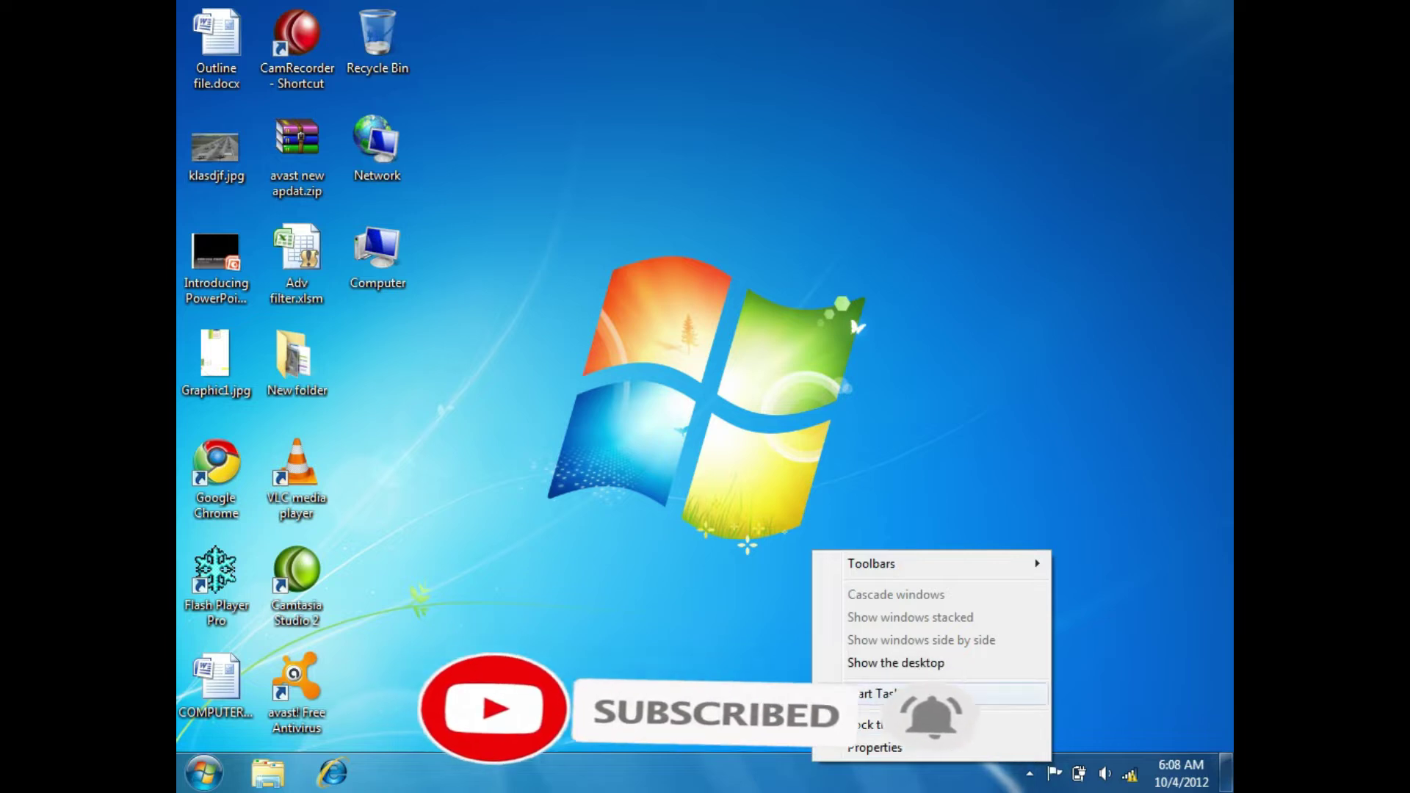
pyautogui.click(851, 696)
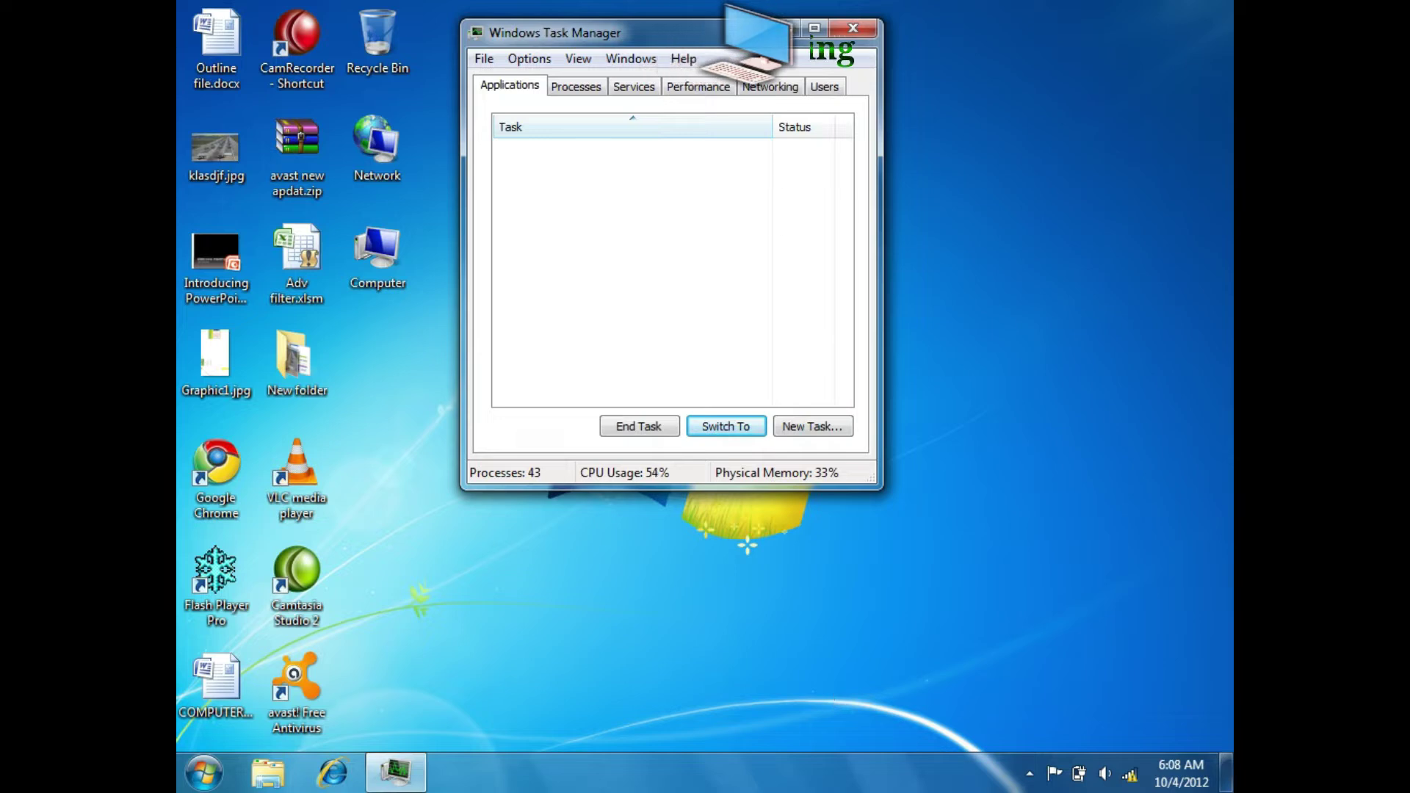
pyautogui.moveTo(665, 44); pyautogui.dragTo(763, 121)
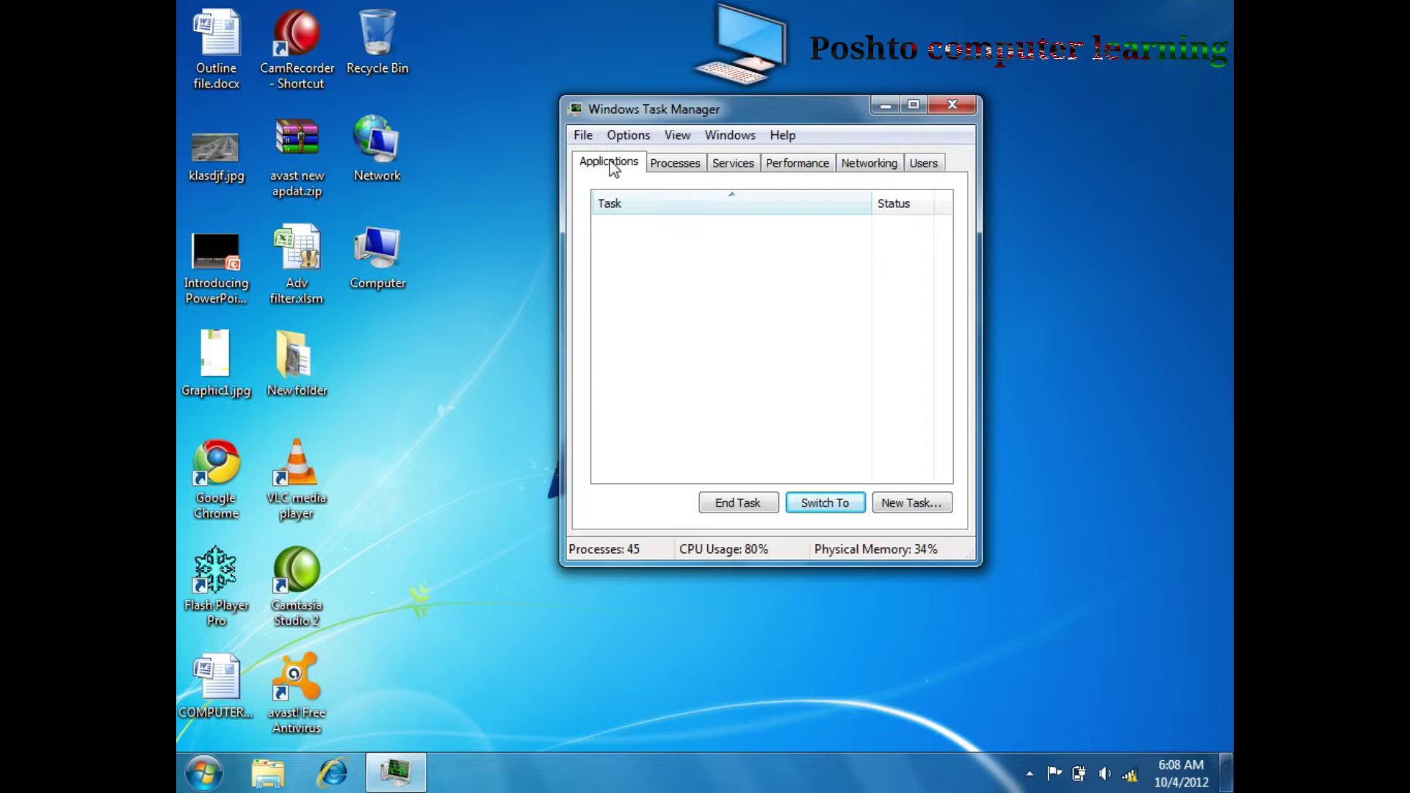
# - View Task Manager's process list and performance graphs, and return to the list of running applications
pyautogui.click(658, 163)
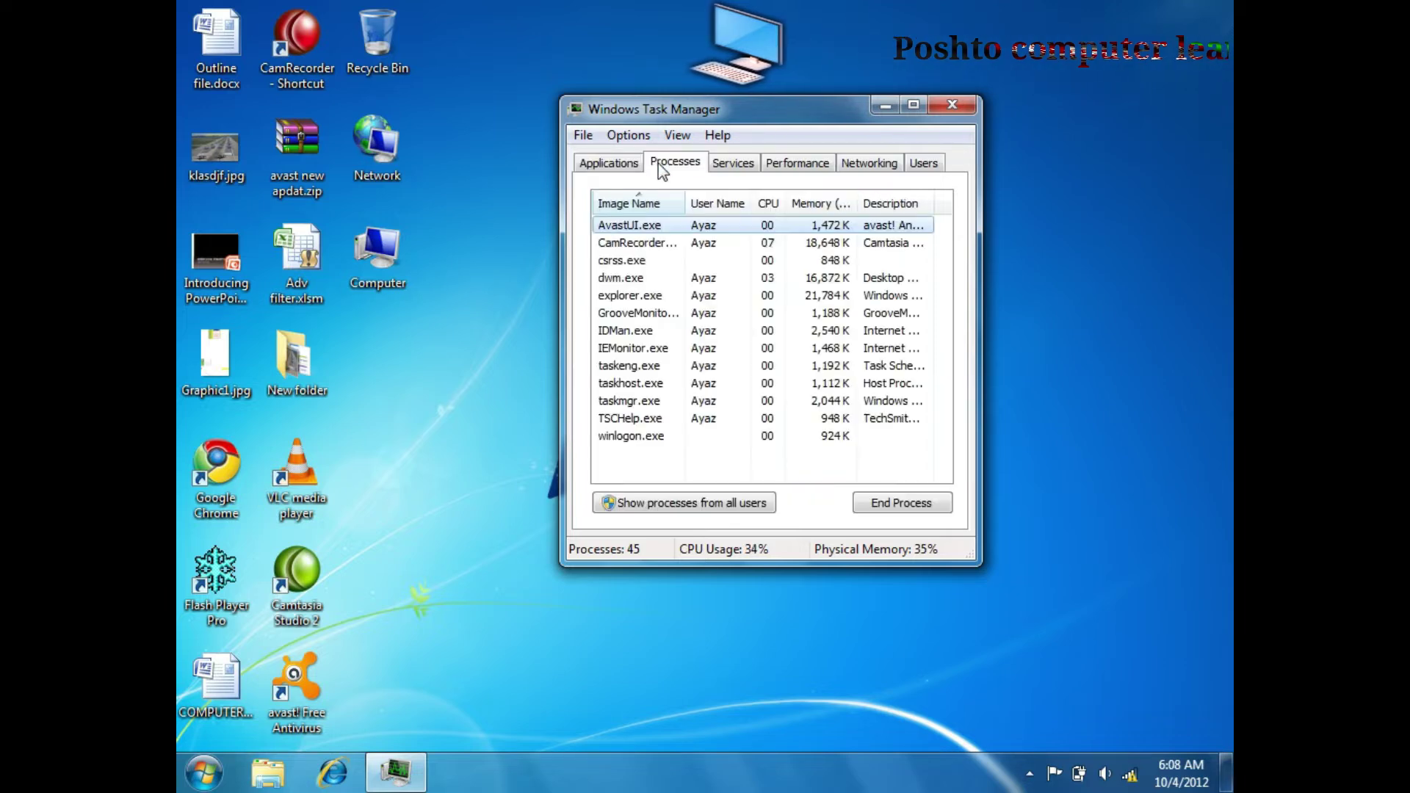
pyautogui.click(781, 169)
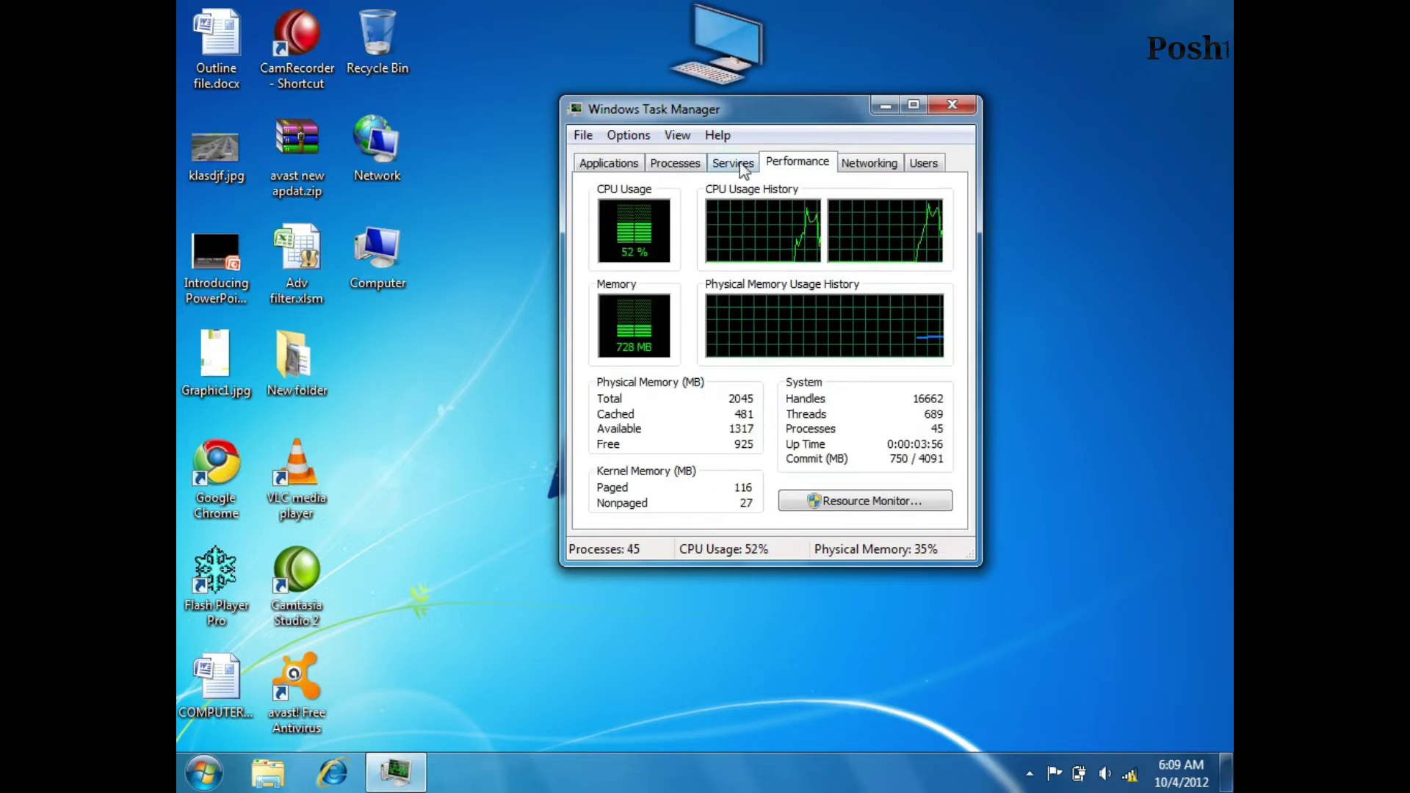
pyautogui.click(621, 166)
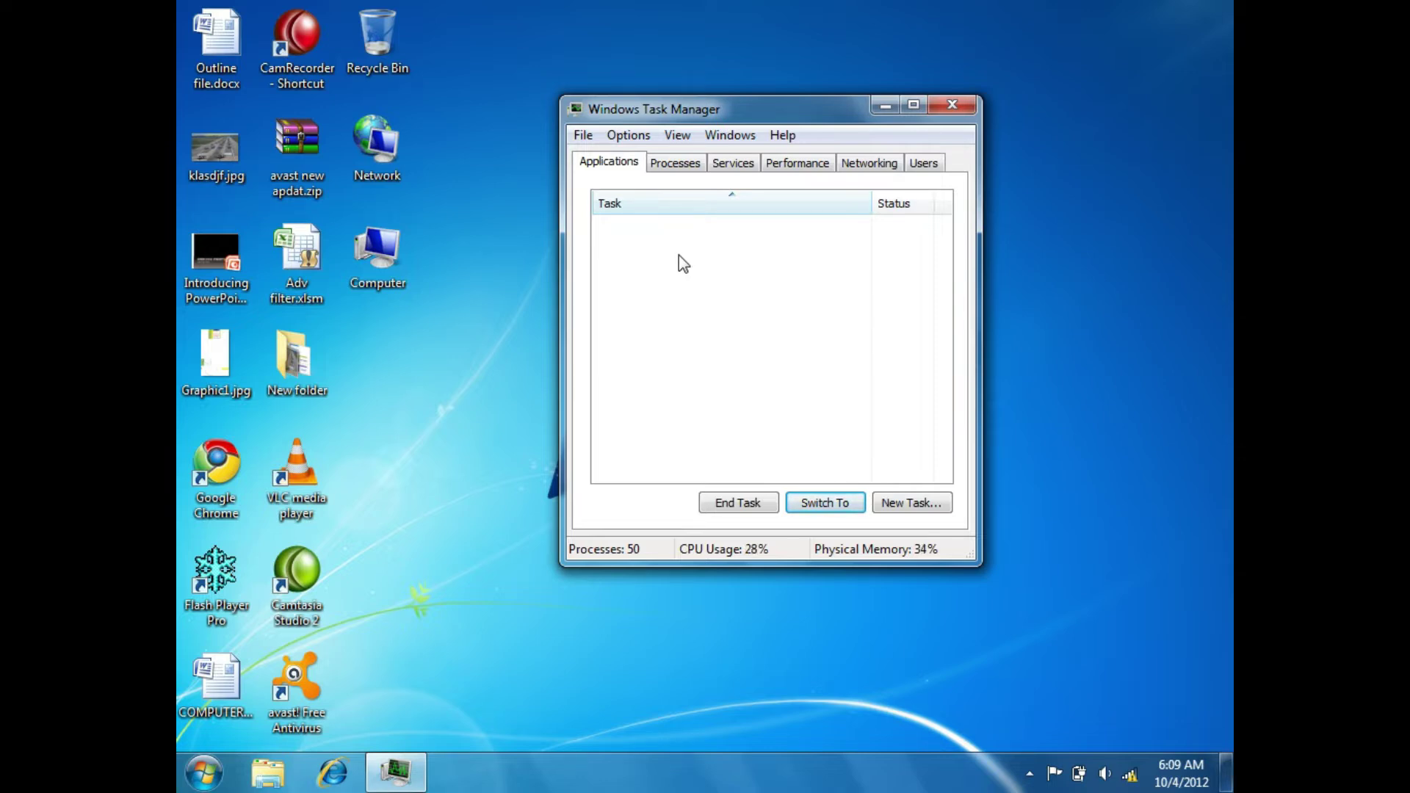
# - Launch Microsoft Office Excel 2007 and minimize its window to reveal Task Manager
pyautogui.click(203, 780)
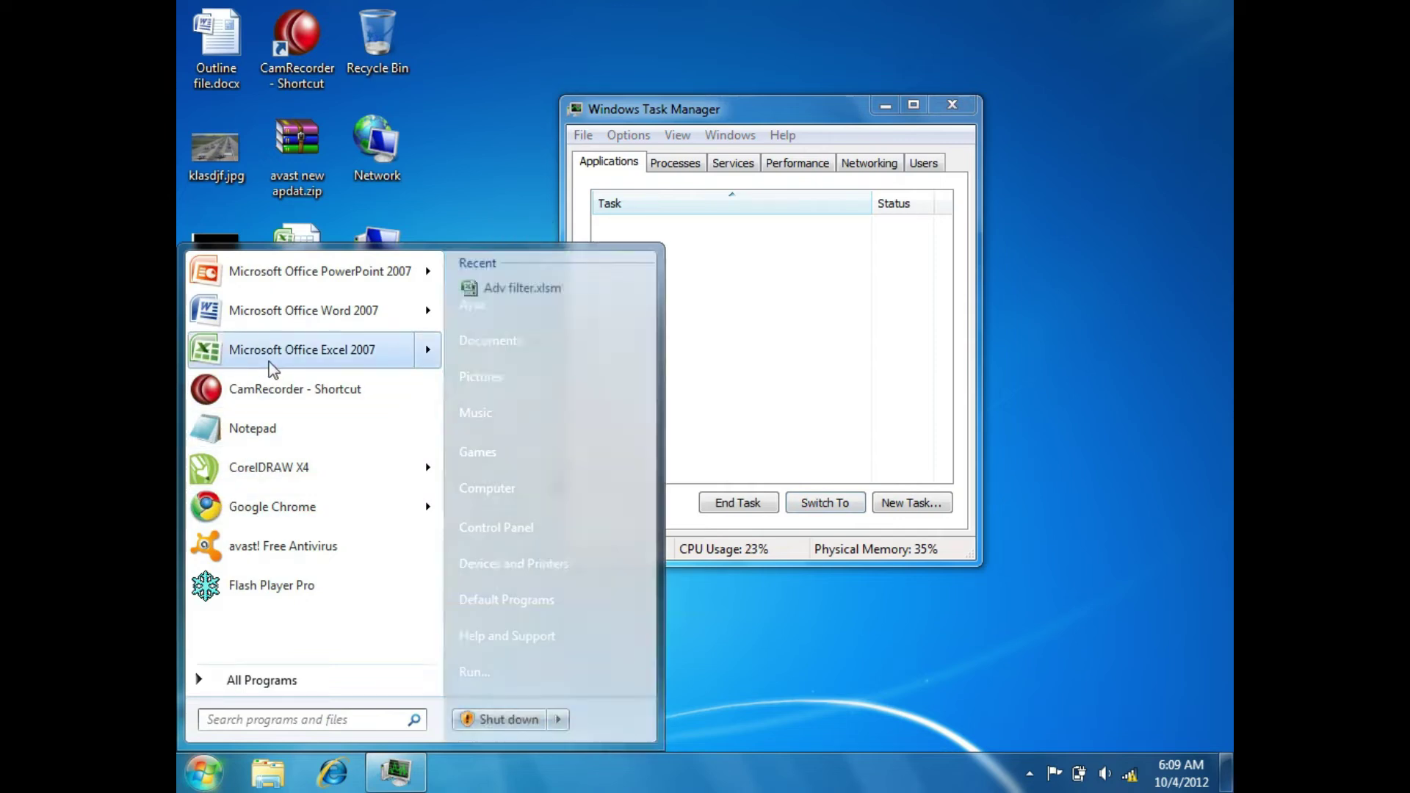
pyautogui.click(268, 351)
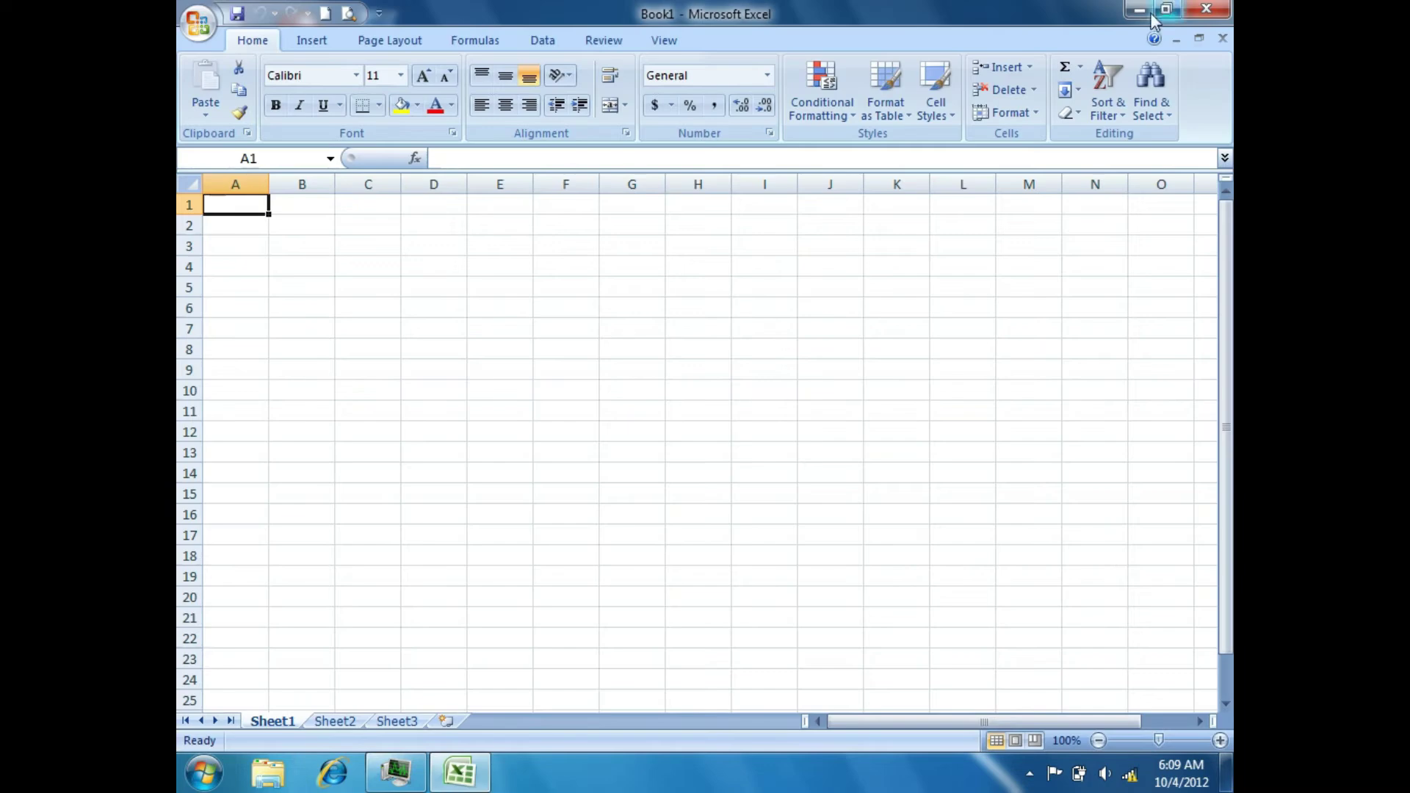
pyautogui.click(1139, 8)
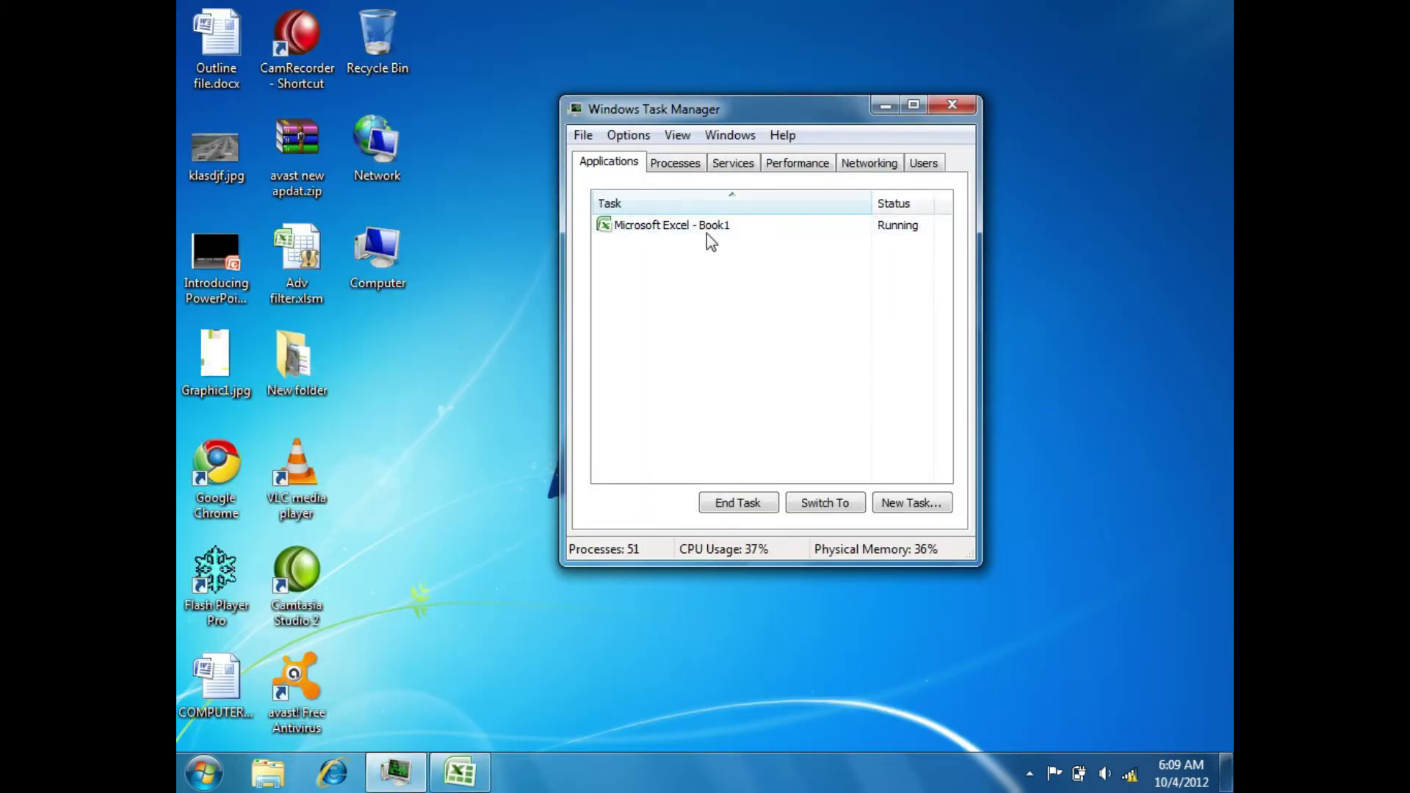
# - Launch Microsoft Office PowerPoint 2007 and minimize its window to reveal Task Manager
pyautogui.click(204, 772)
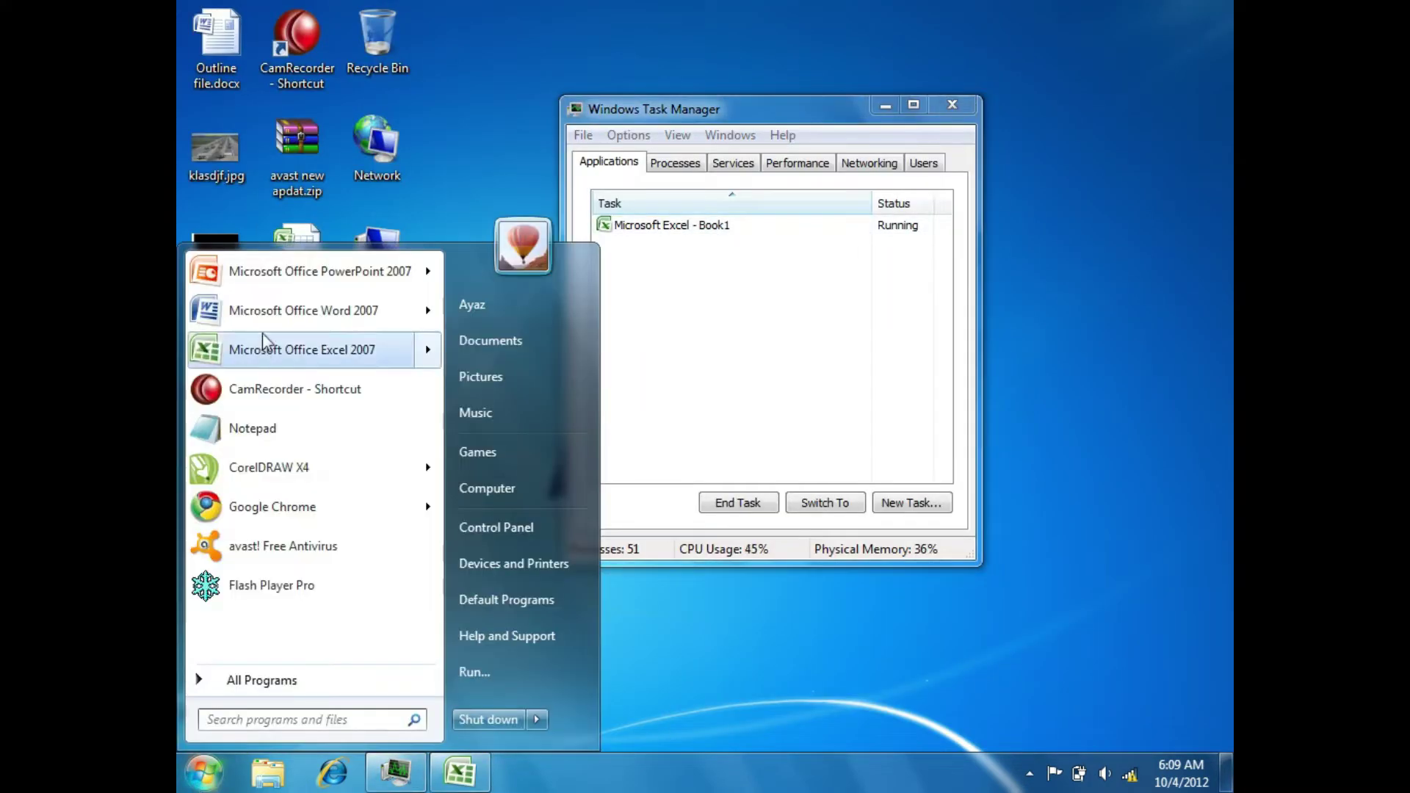
pyautogui.click(333, 270)
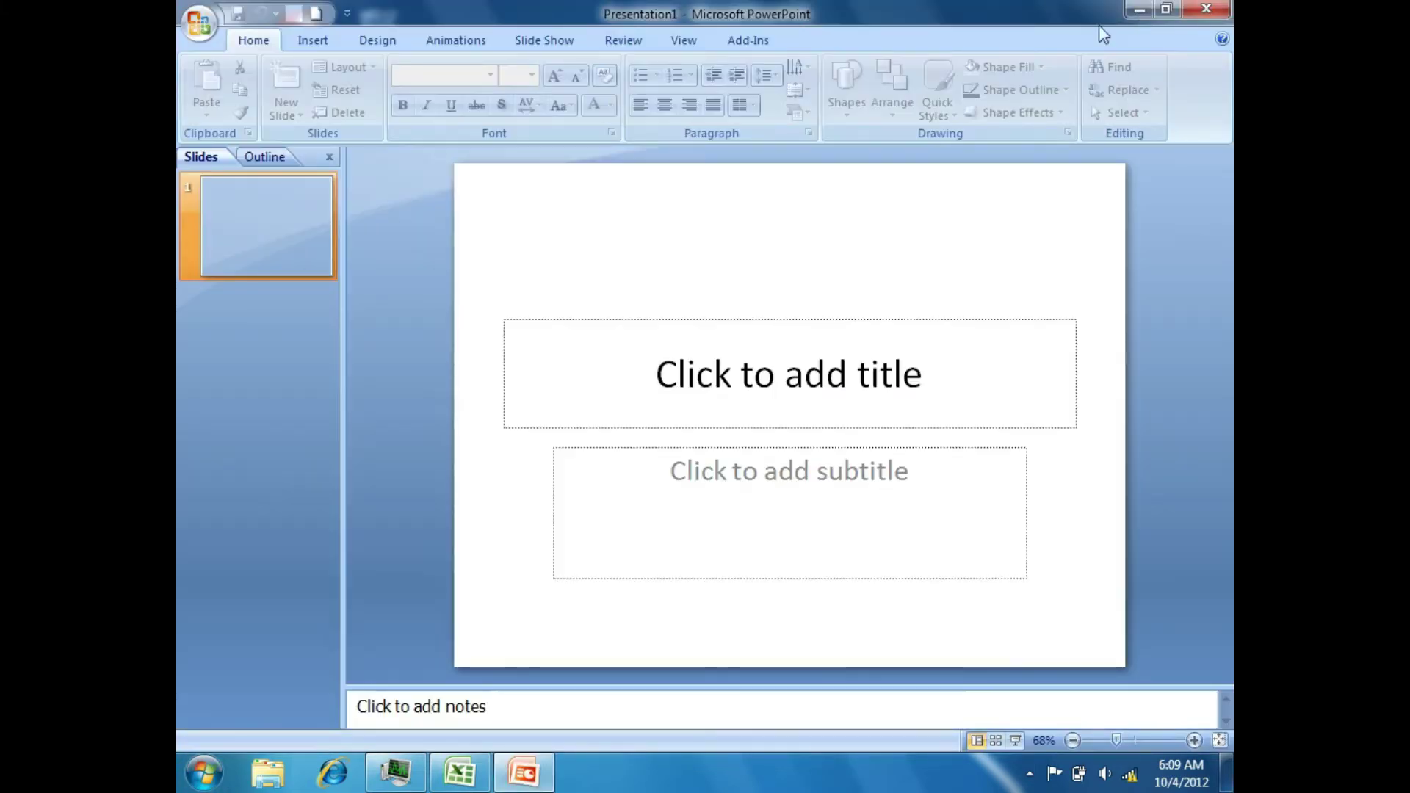
pyautogui.click(1140, 9)
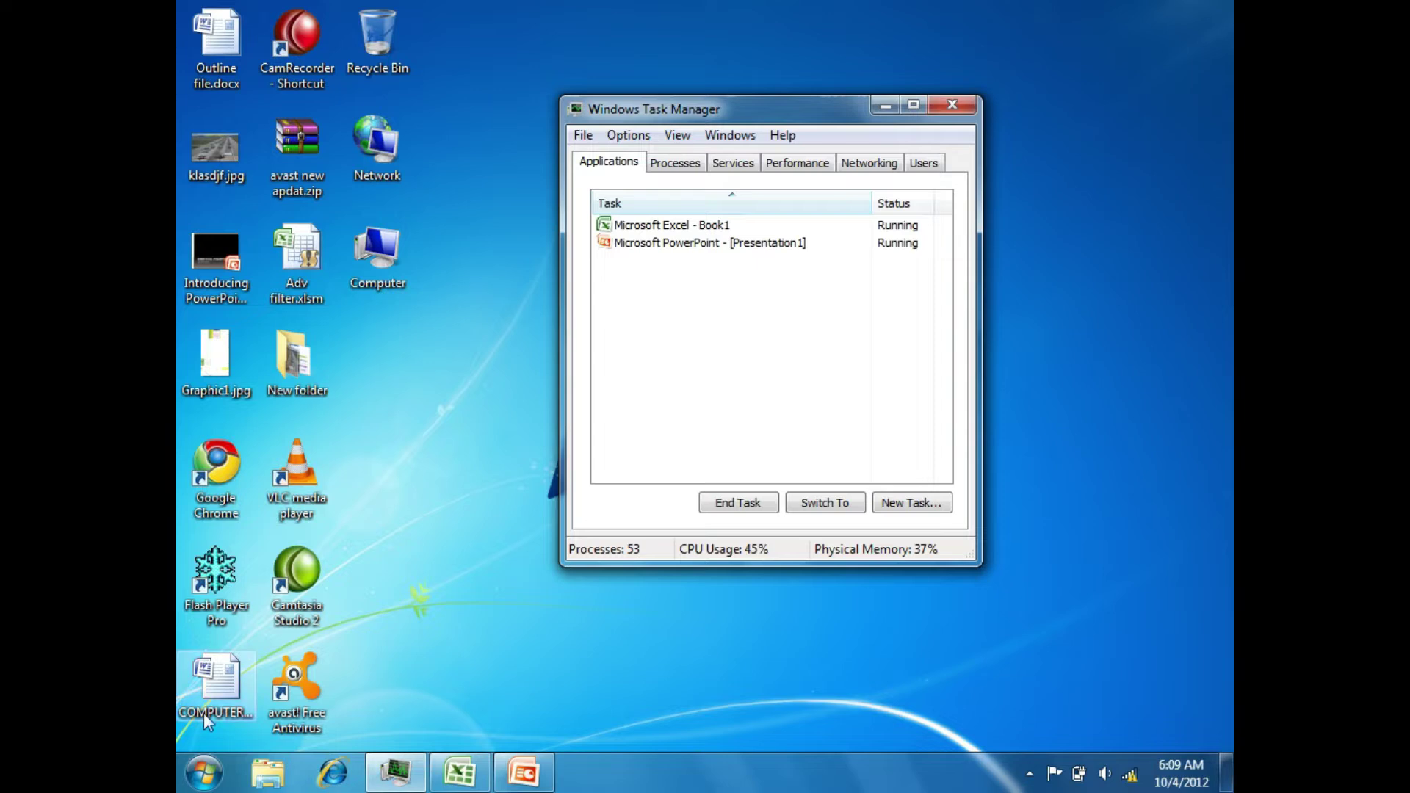
# - Launch Microsoft Office Word 2007 and minimize its window to reveal Task Manager
pyautogui.click(204, 772)
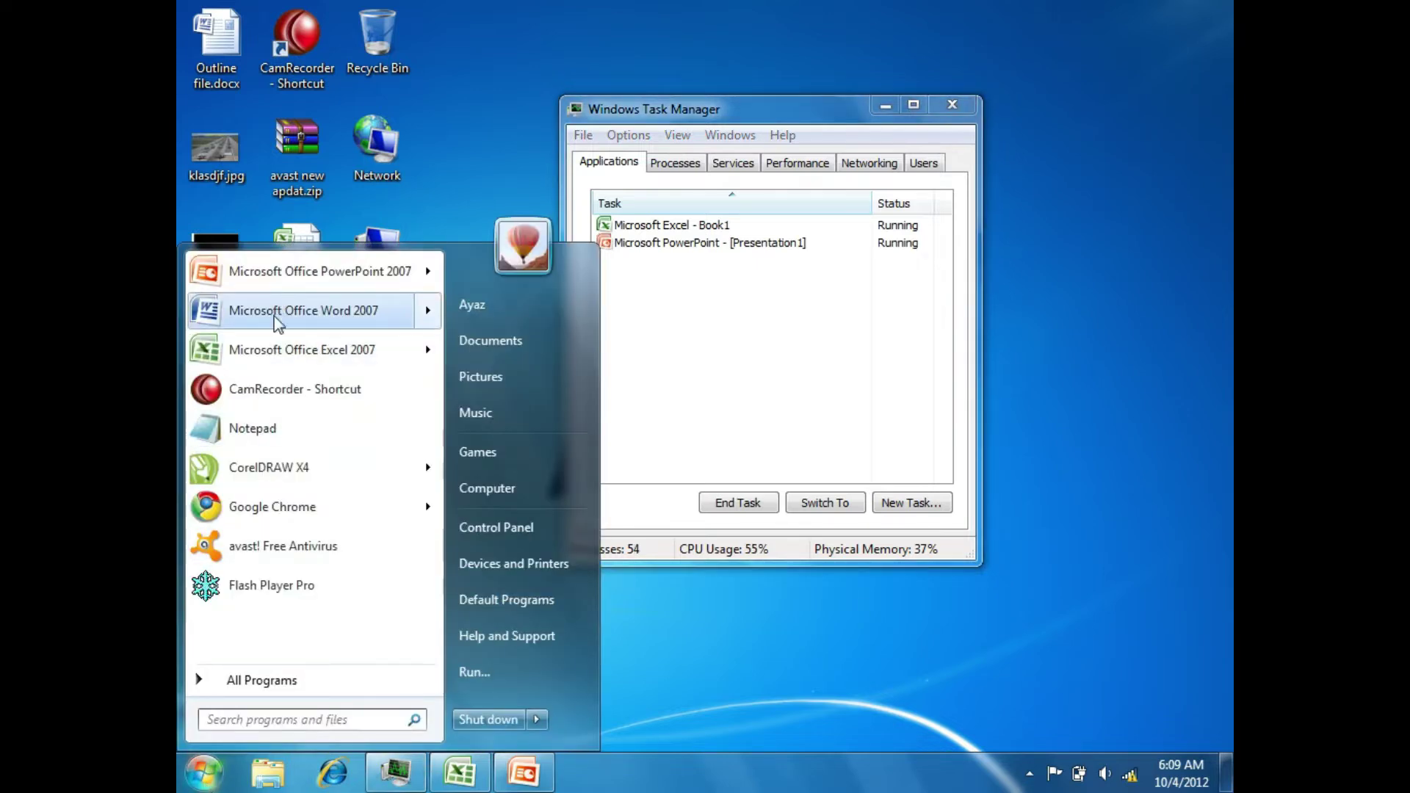
pyautogui.click(712, 474)
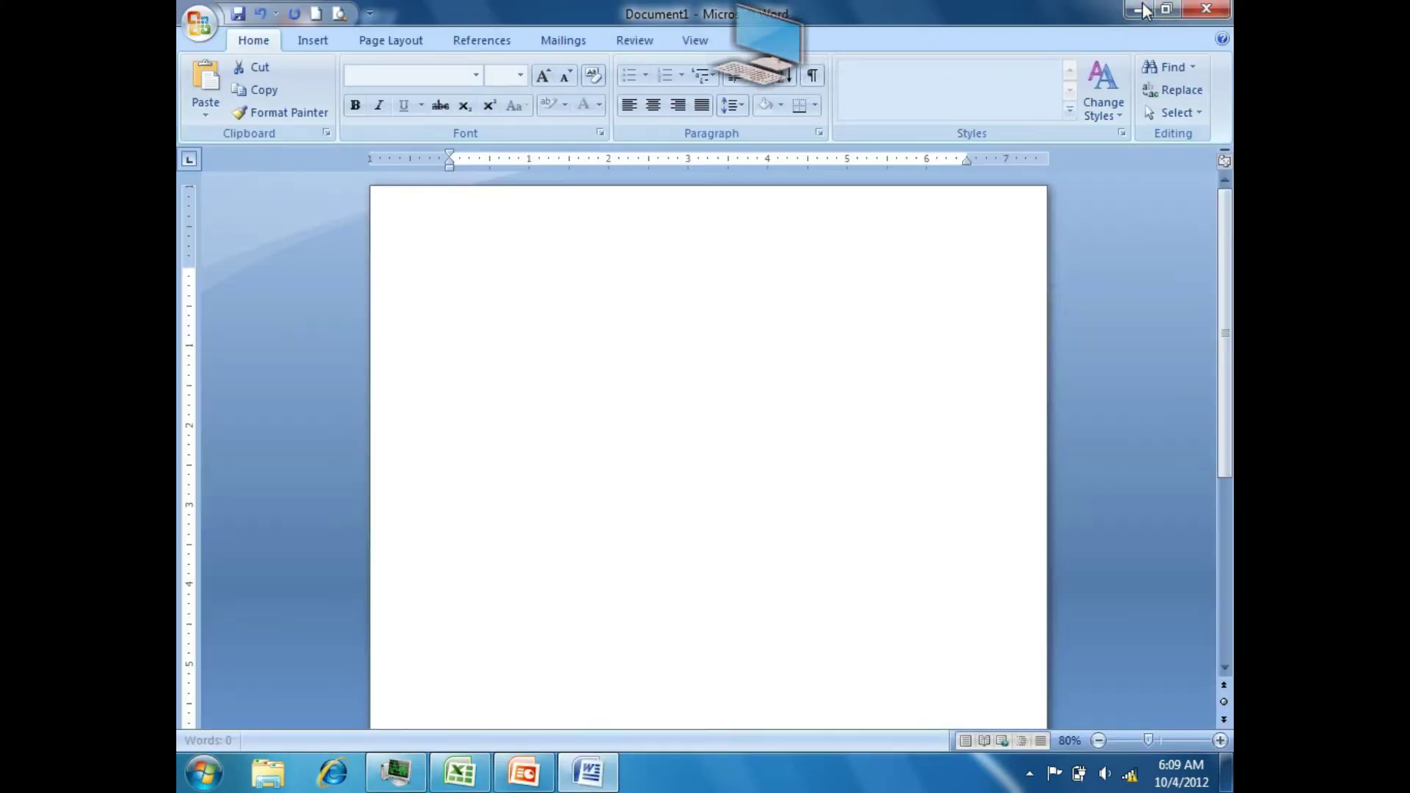
pyautogui.click(1140, 9)
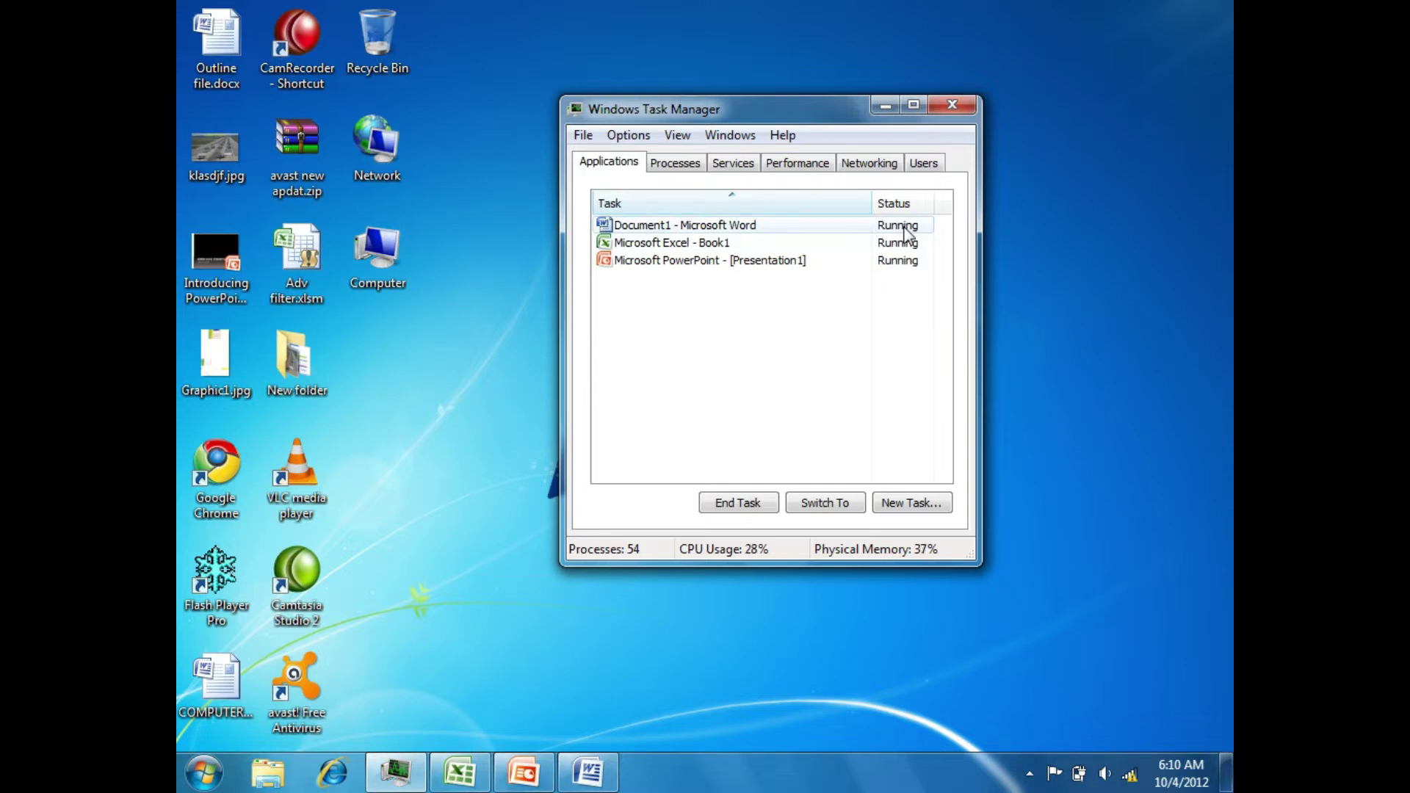
# - Close Windows Task Manager and minimize the open Word document window
pyautogui.click(953, 103)
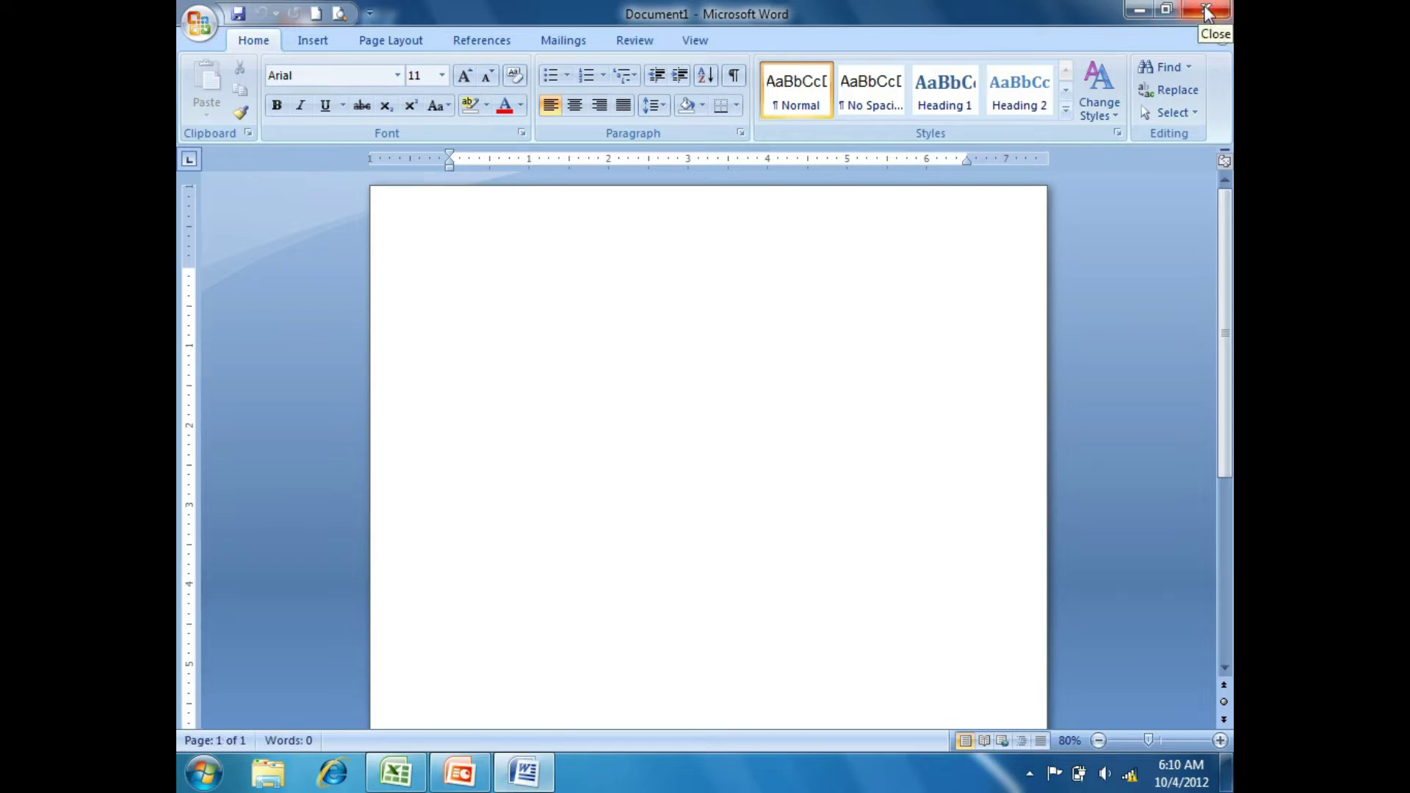
pyautogui.click(1132, 13)
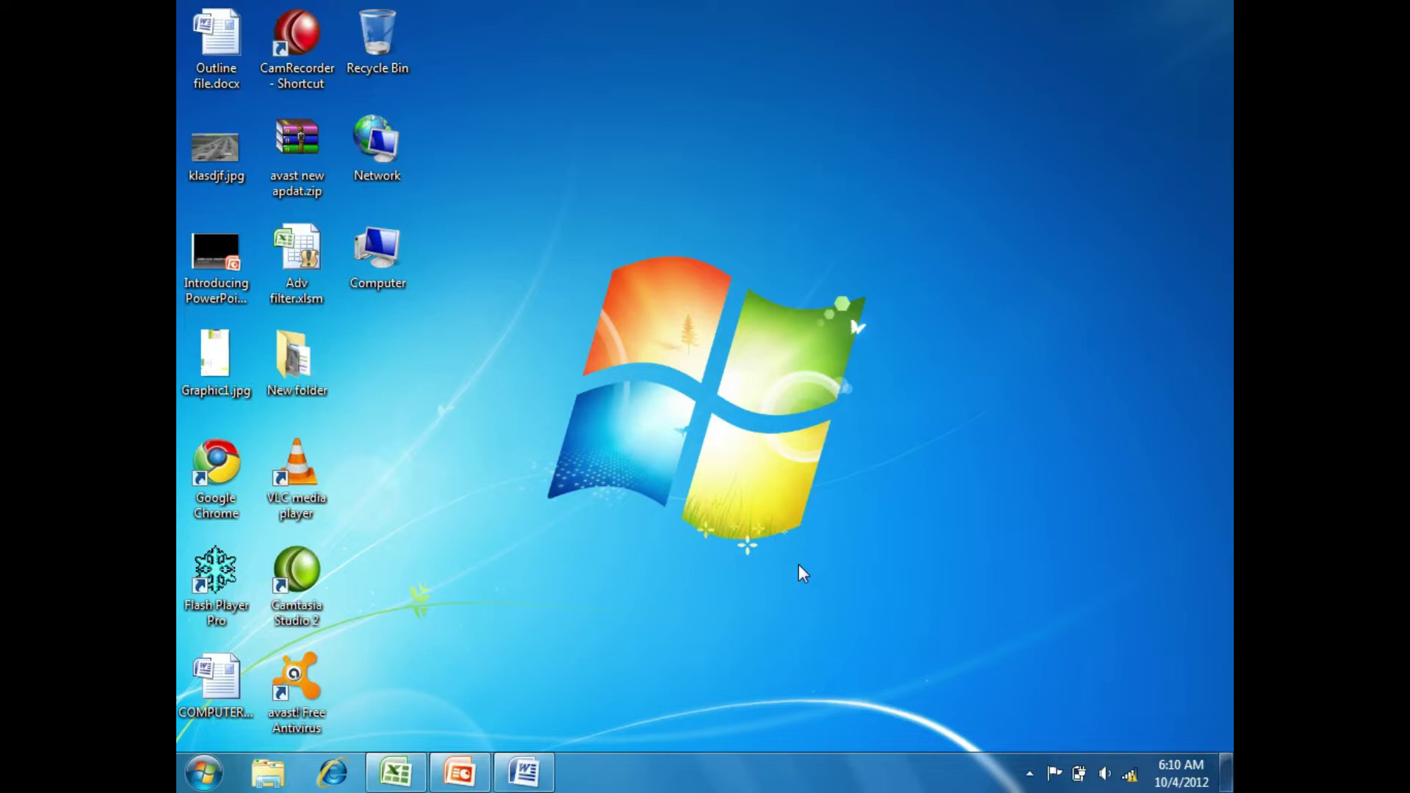
# - Reopen Windows Task Manager and reposition its window on the desktop at normal size
pyautogui.rightClick(769, 765)
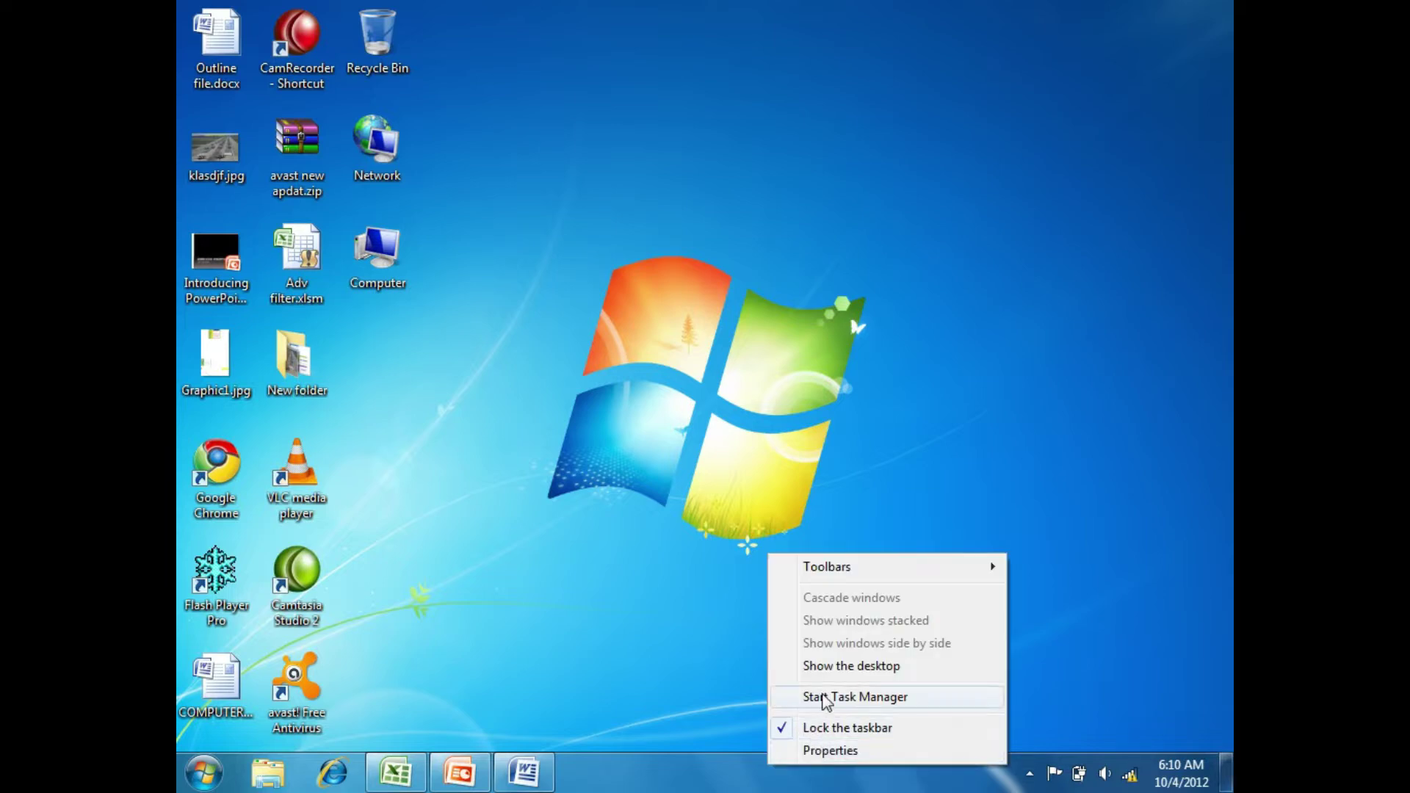
pyautogui.click(826, 698)
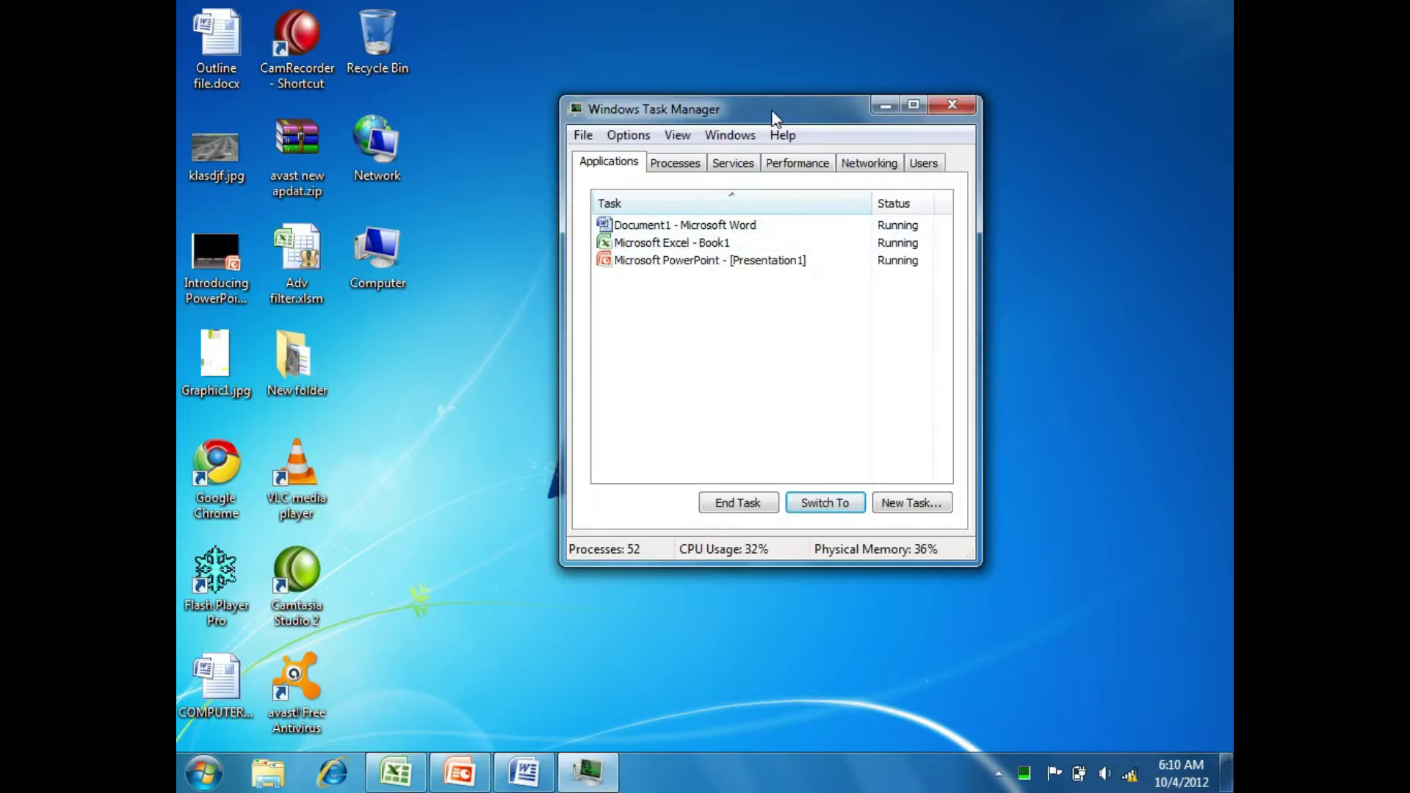
pyautogui.moveTo(771, 110); pyautogui.dragTo(743, 117)
pyautogui.click(888, 110)
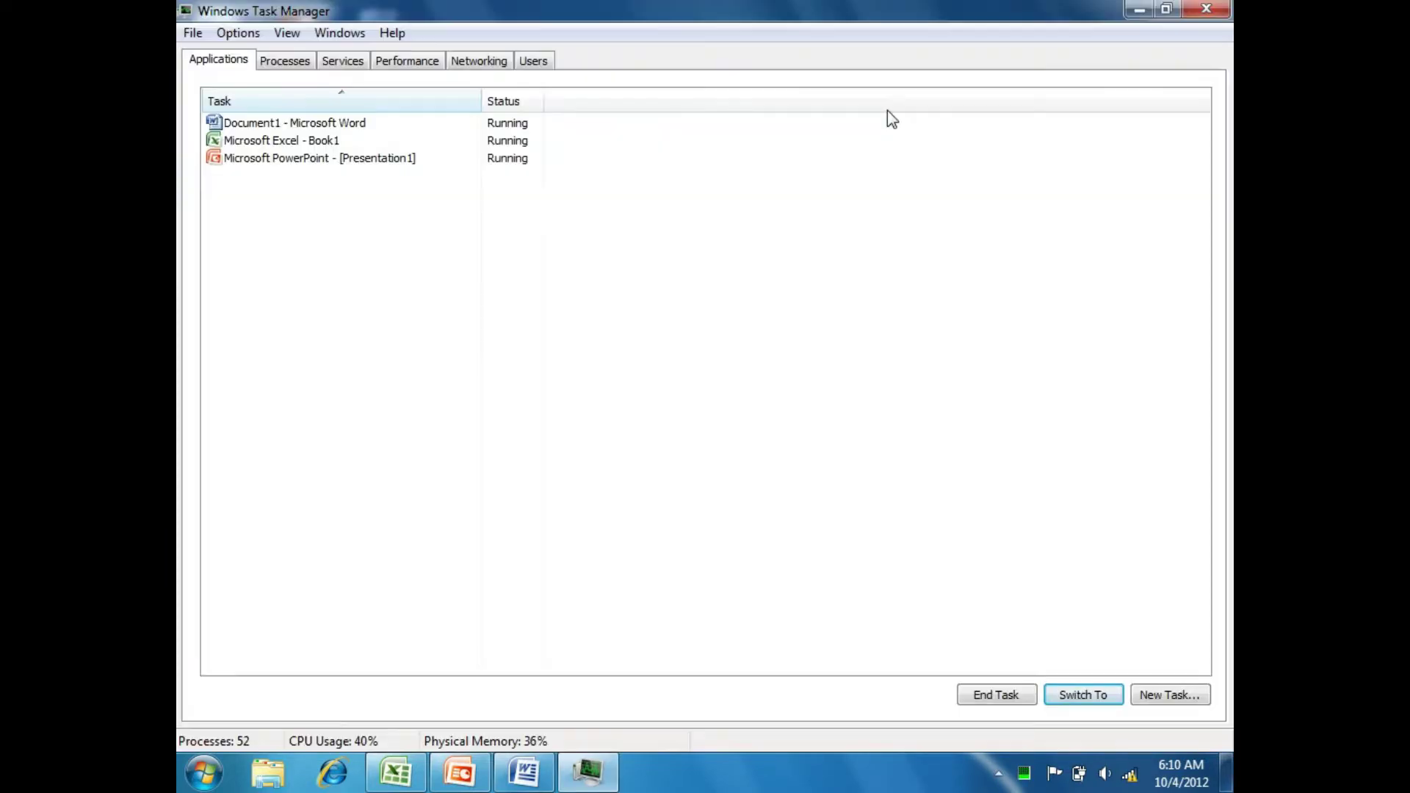
pyautogui.click(1166, 8)
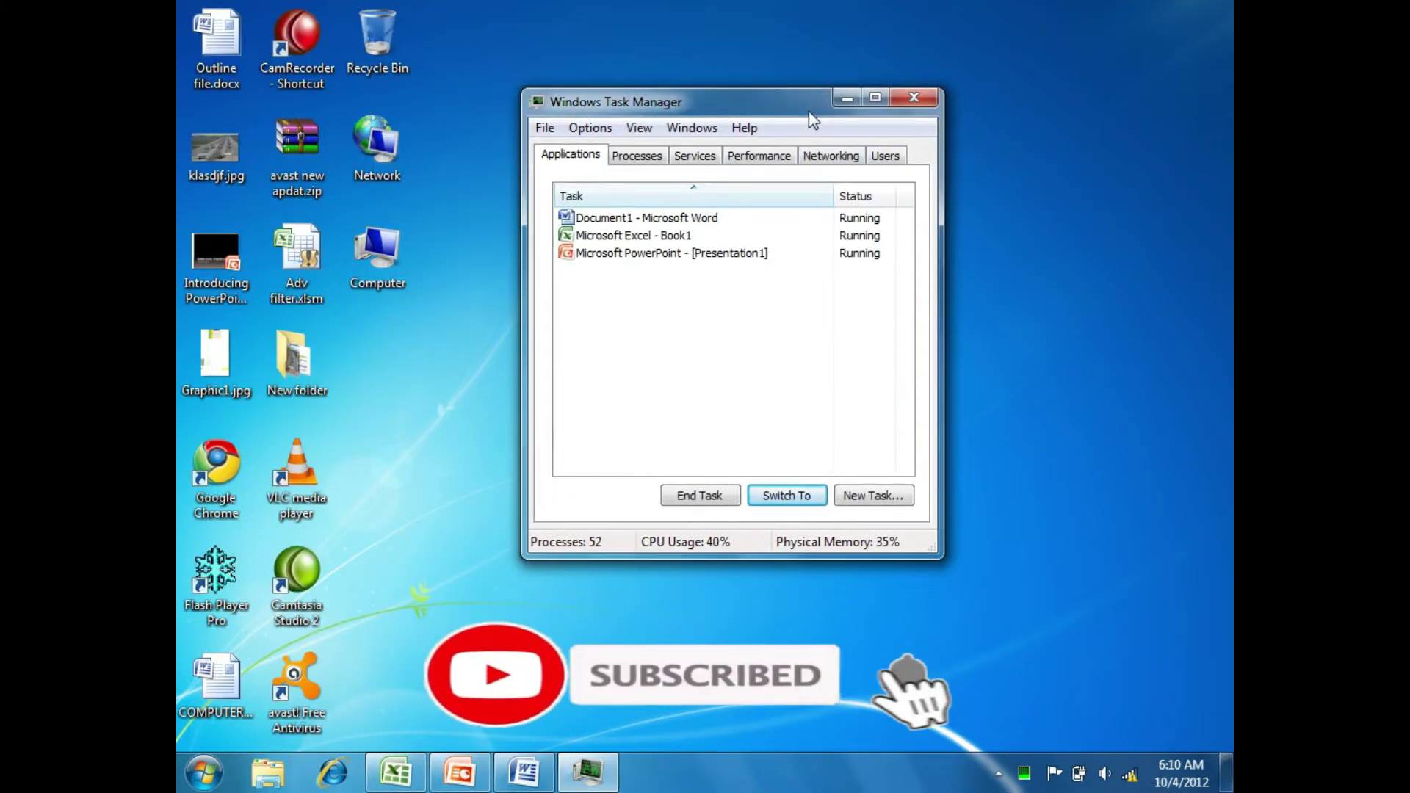
pyautogui.moveTo(822, 134); pyautogui.dragTo(811, 119)
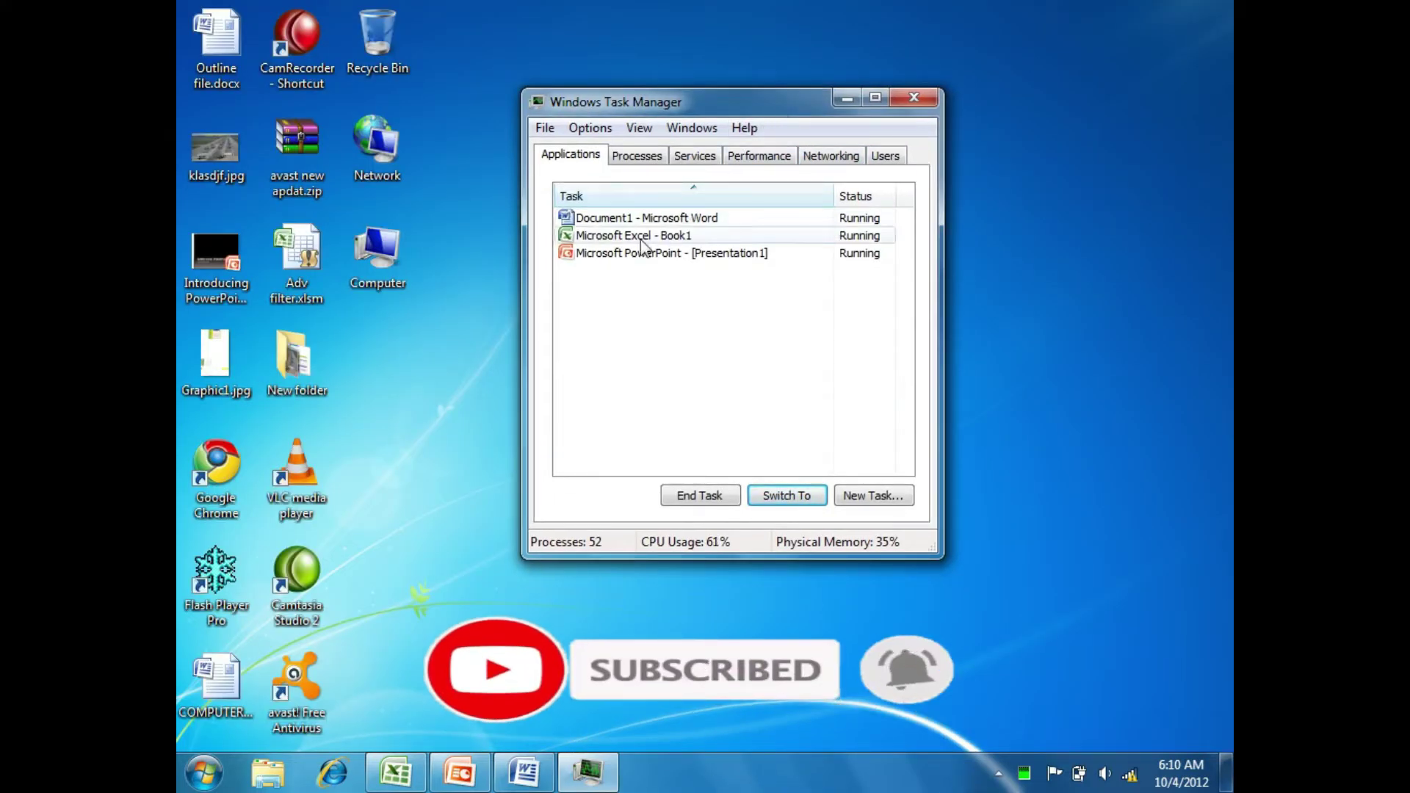
# - End the "Document1 - Microsoft Word" task in Task Manager's list of running applications
pyautogui.click(705, 223)
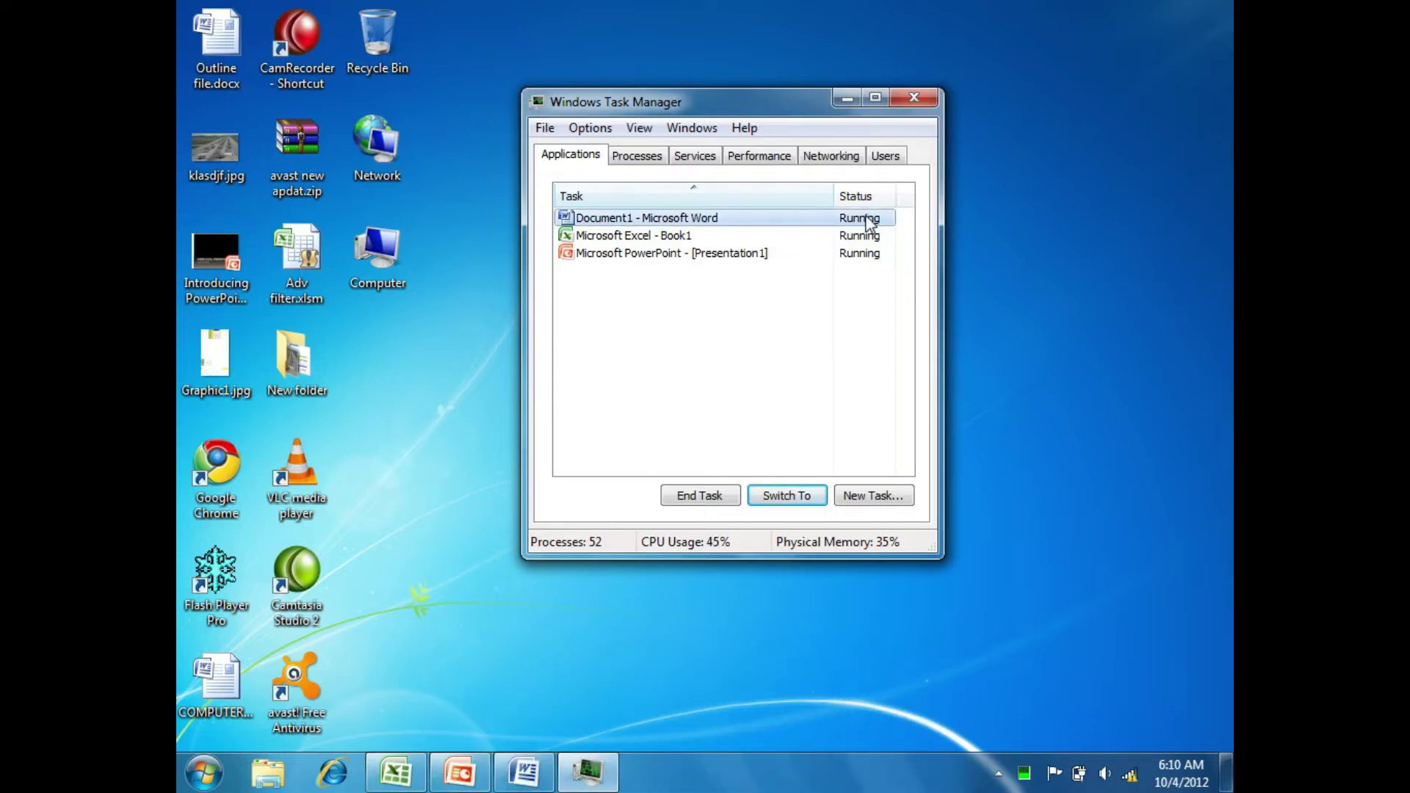
pyautogui.click(701, 496)
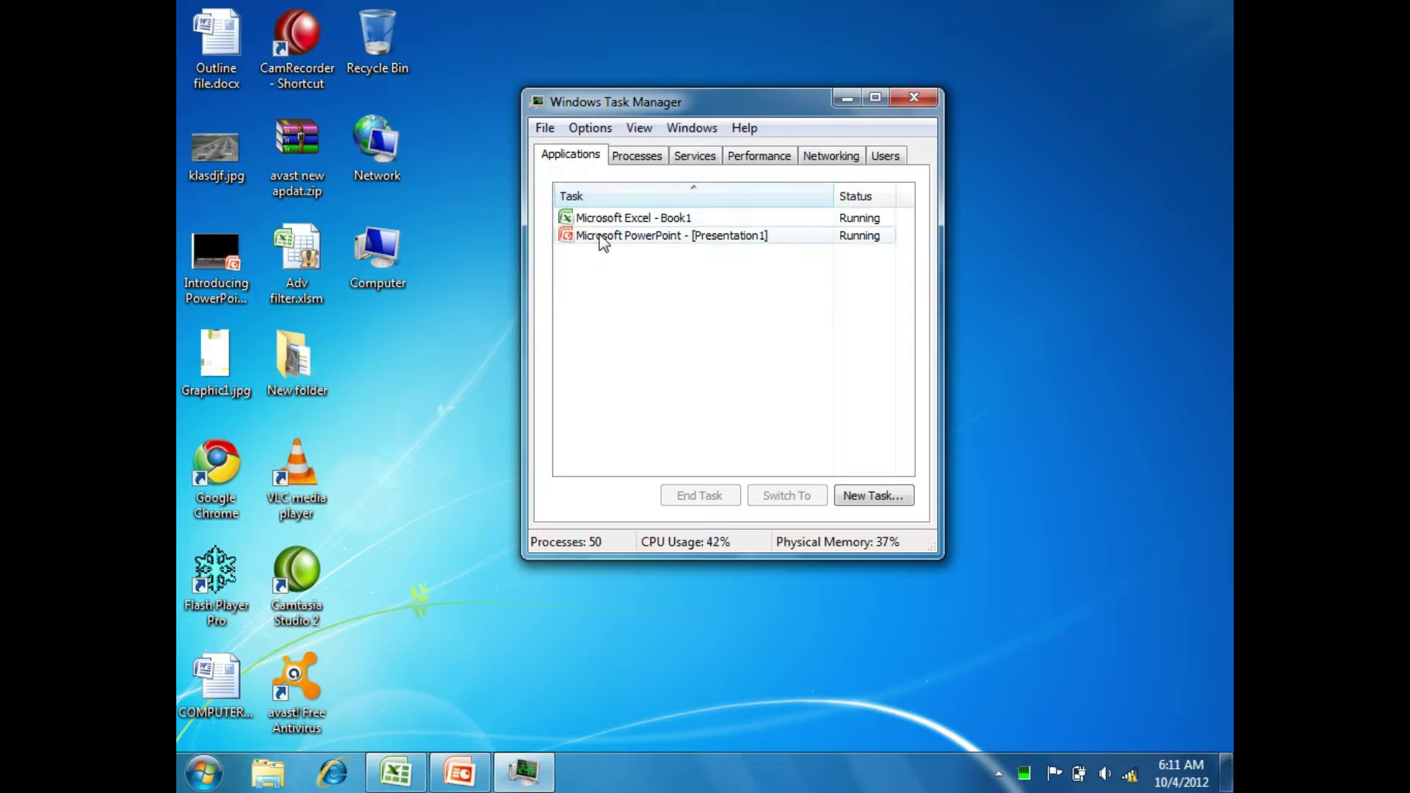
# - Start Calculator from Task Manager by running calc as a new task
pyautogui.click(874, 496)
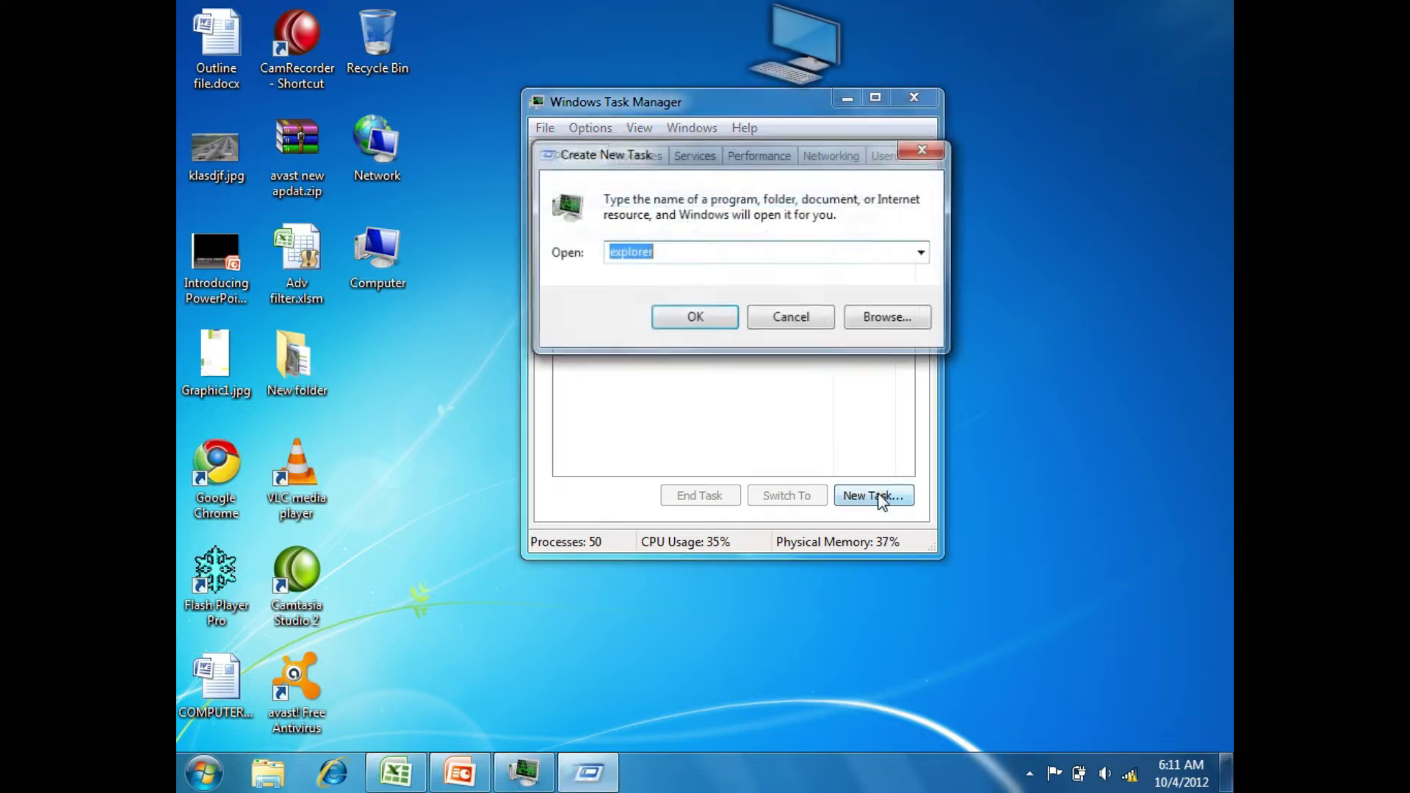
pyautogui.write('calc')
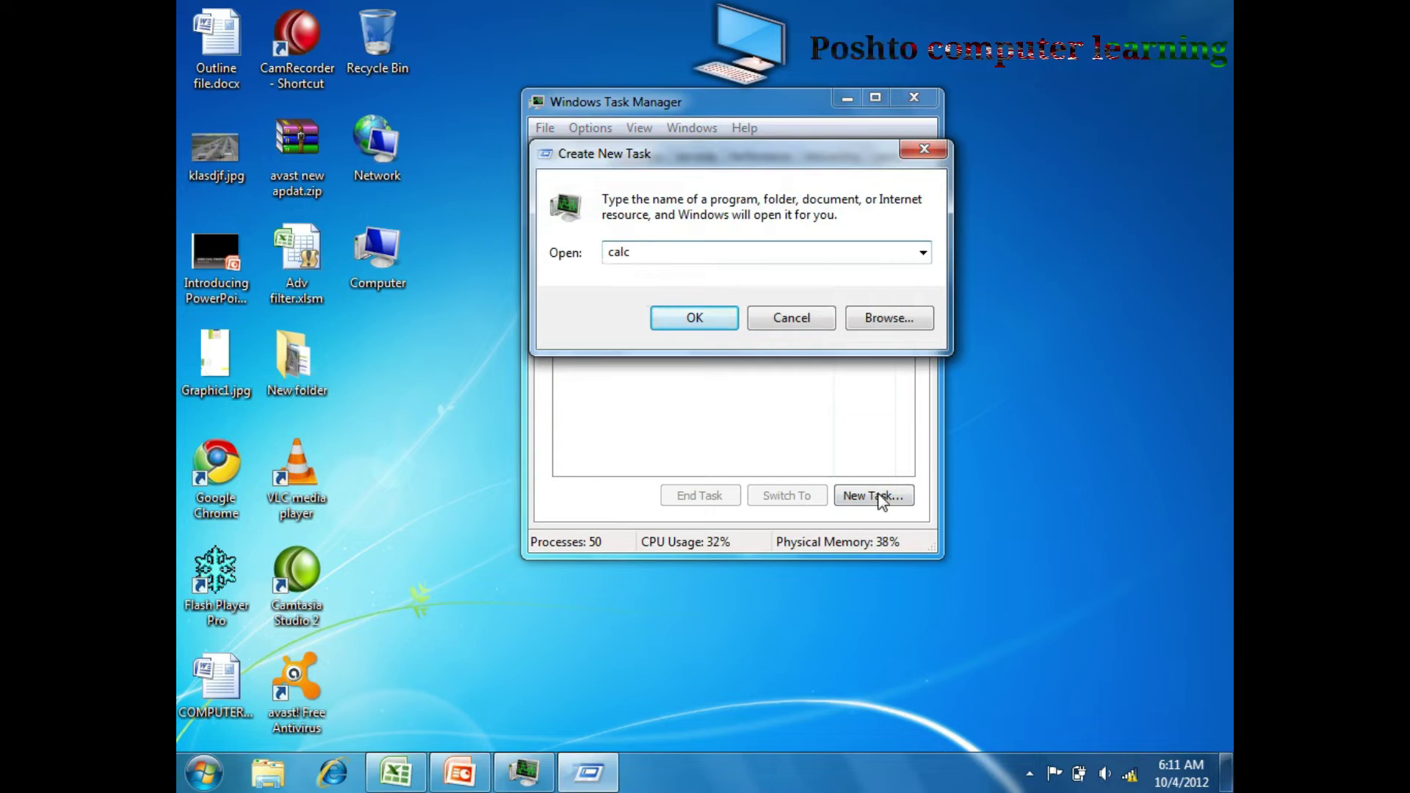
pyautogui.click(703, 321)
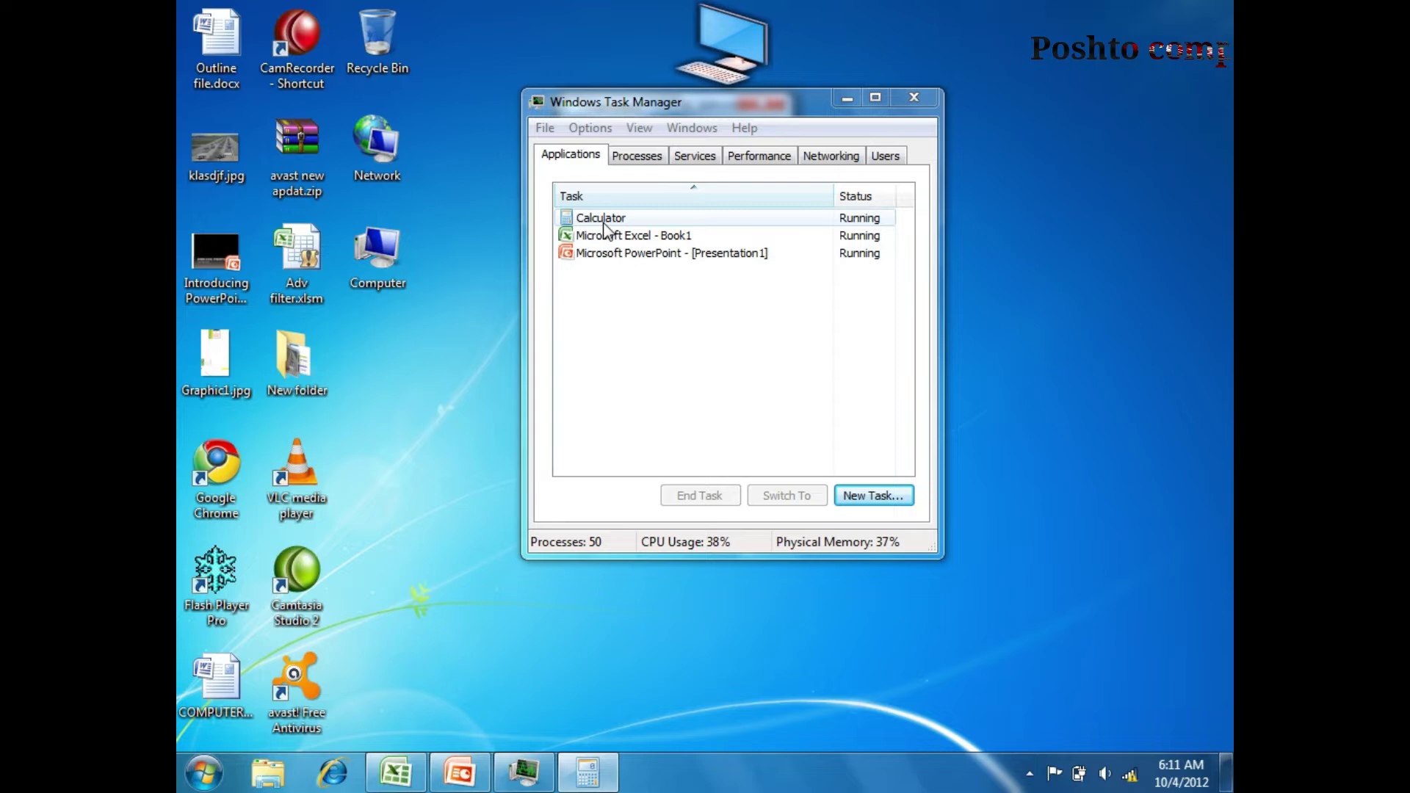
# - Start Microsoft Access by running msaccess as a new task and minimize its window
pyautogui.click(874, 493)
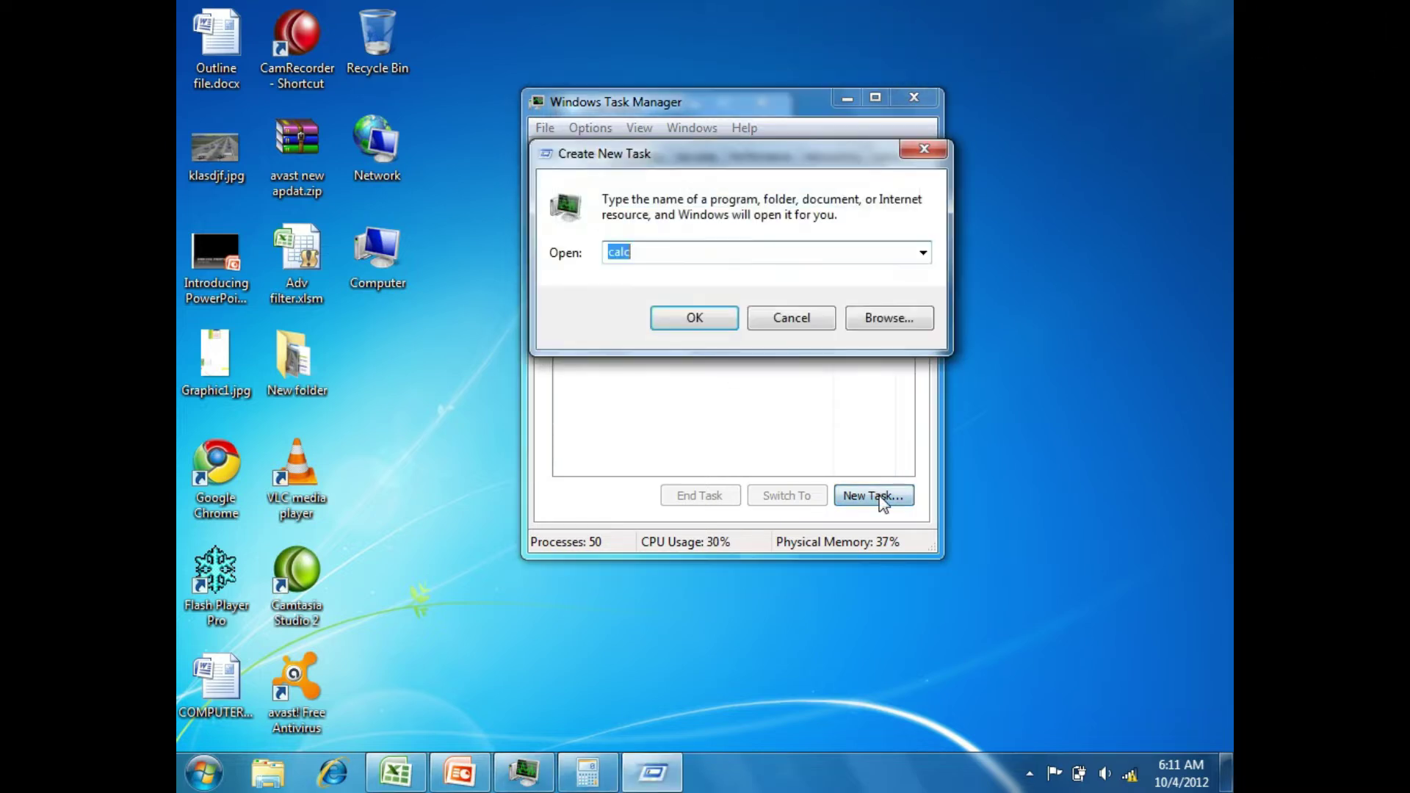
pyautogui.write('ms')
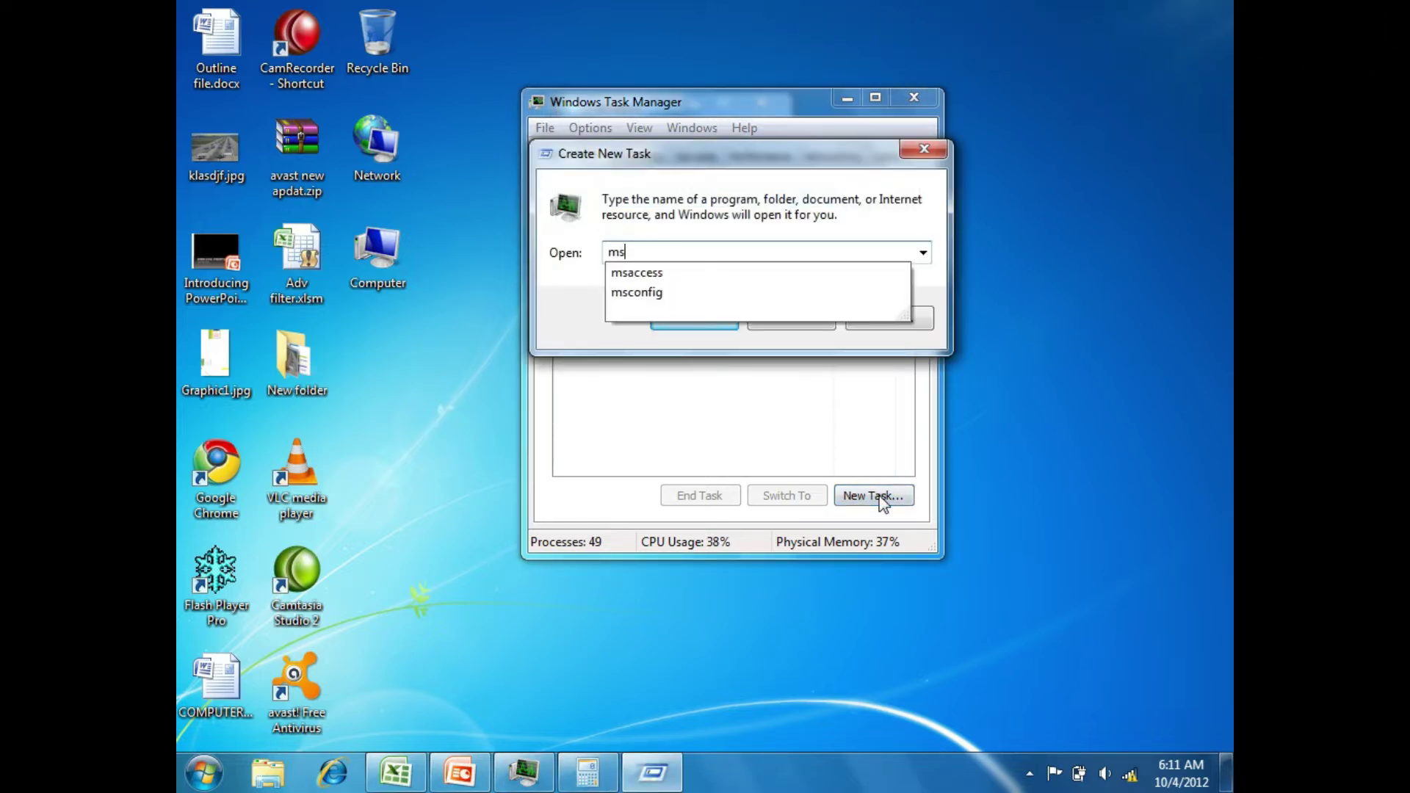
pyautogui.press('Down')
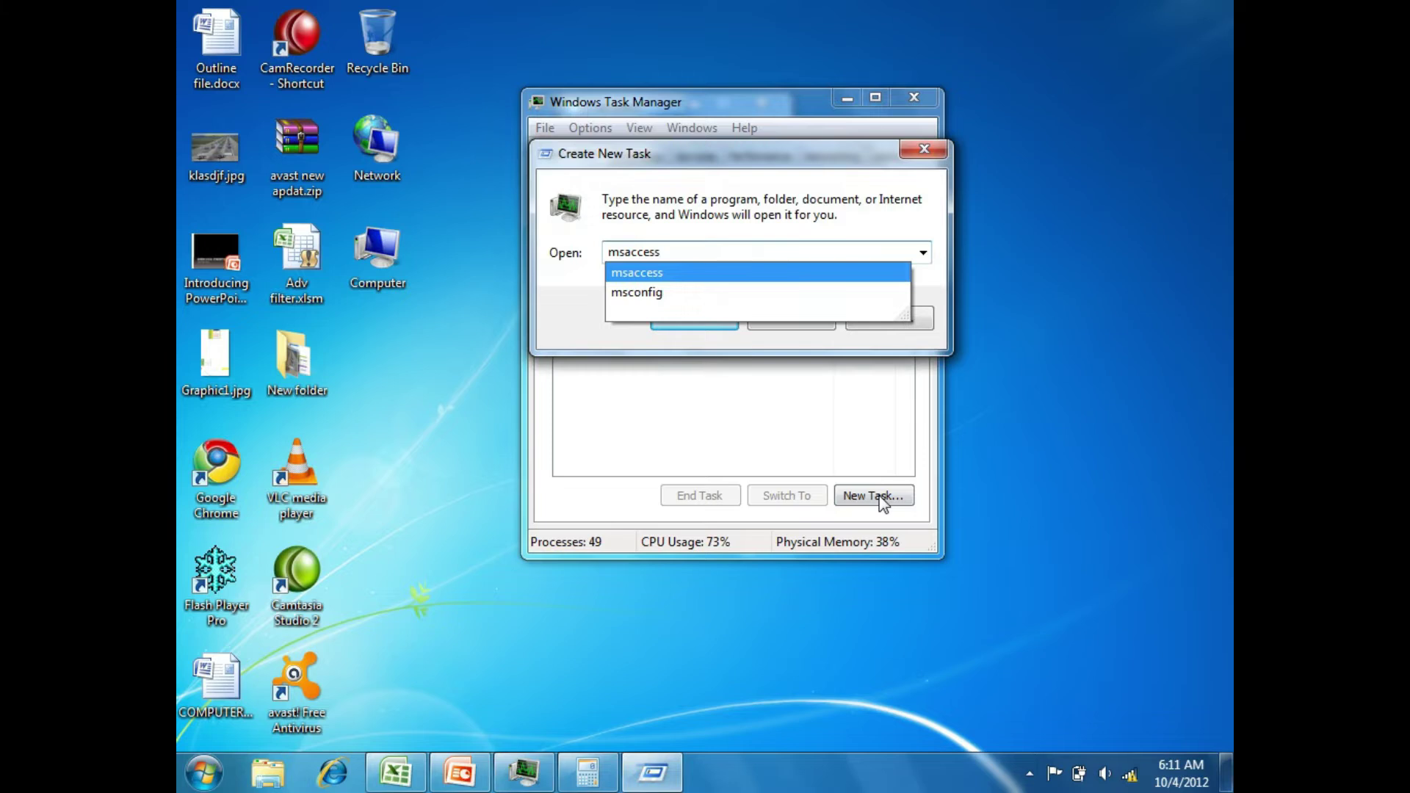
pyautogui.press('Return')
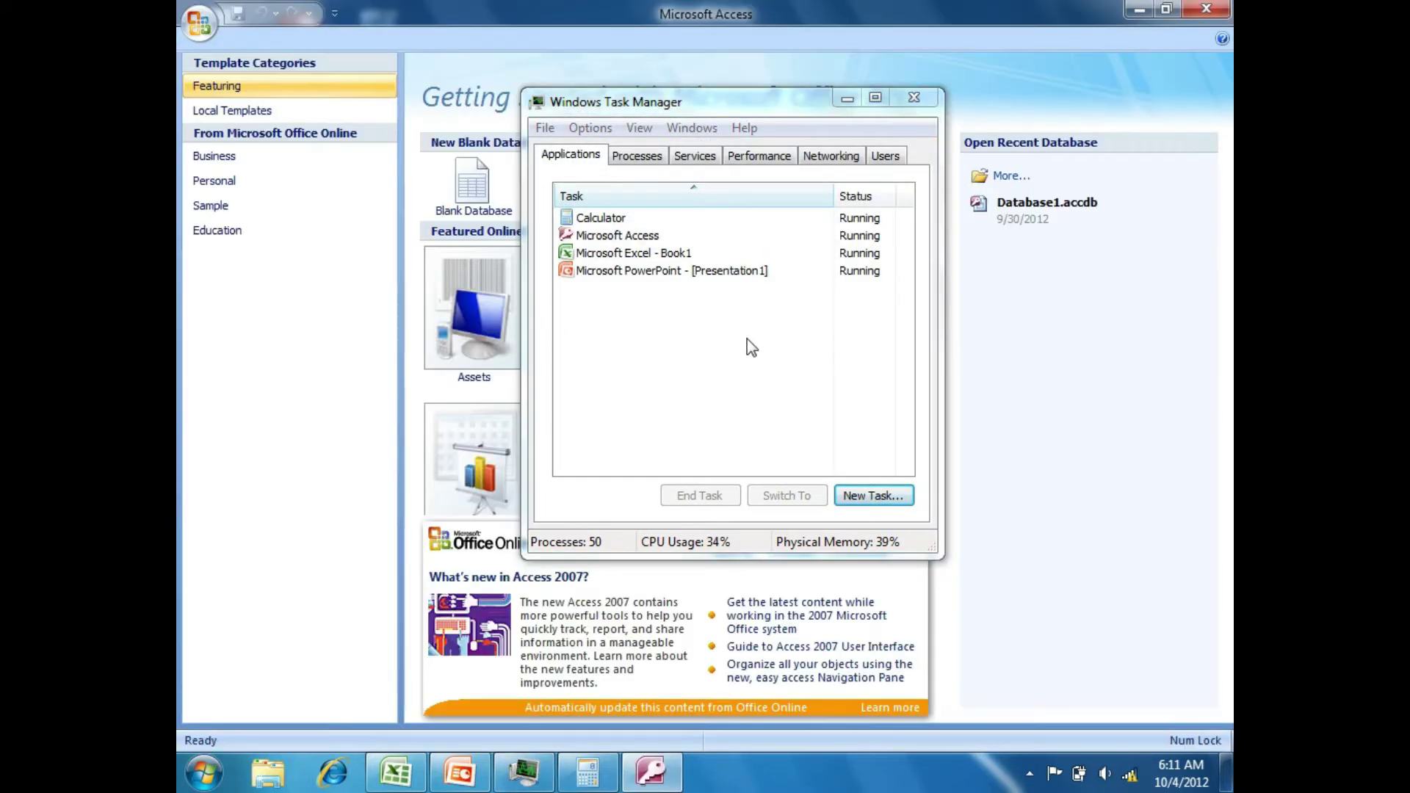
pyautogui.click(1148, 13)
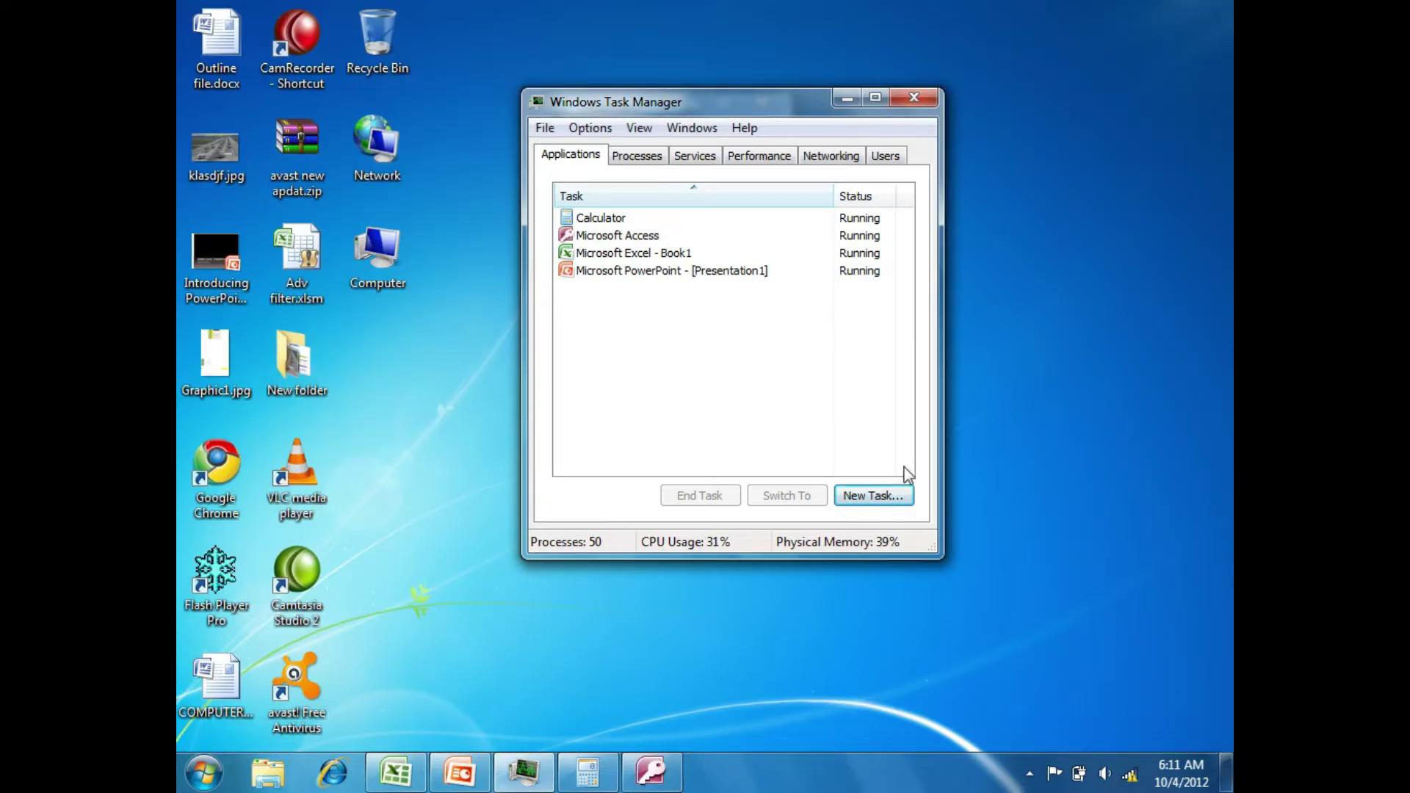
# - Open D:\All Notes\Hardware Notes\Motherboard.pptx as a new task and minimize the PowerPoint window
pyautogui.click(890, 497)
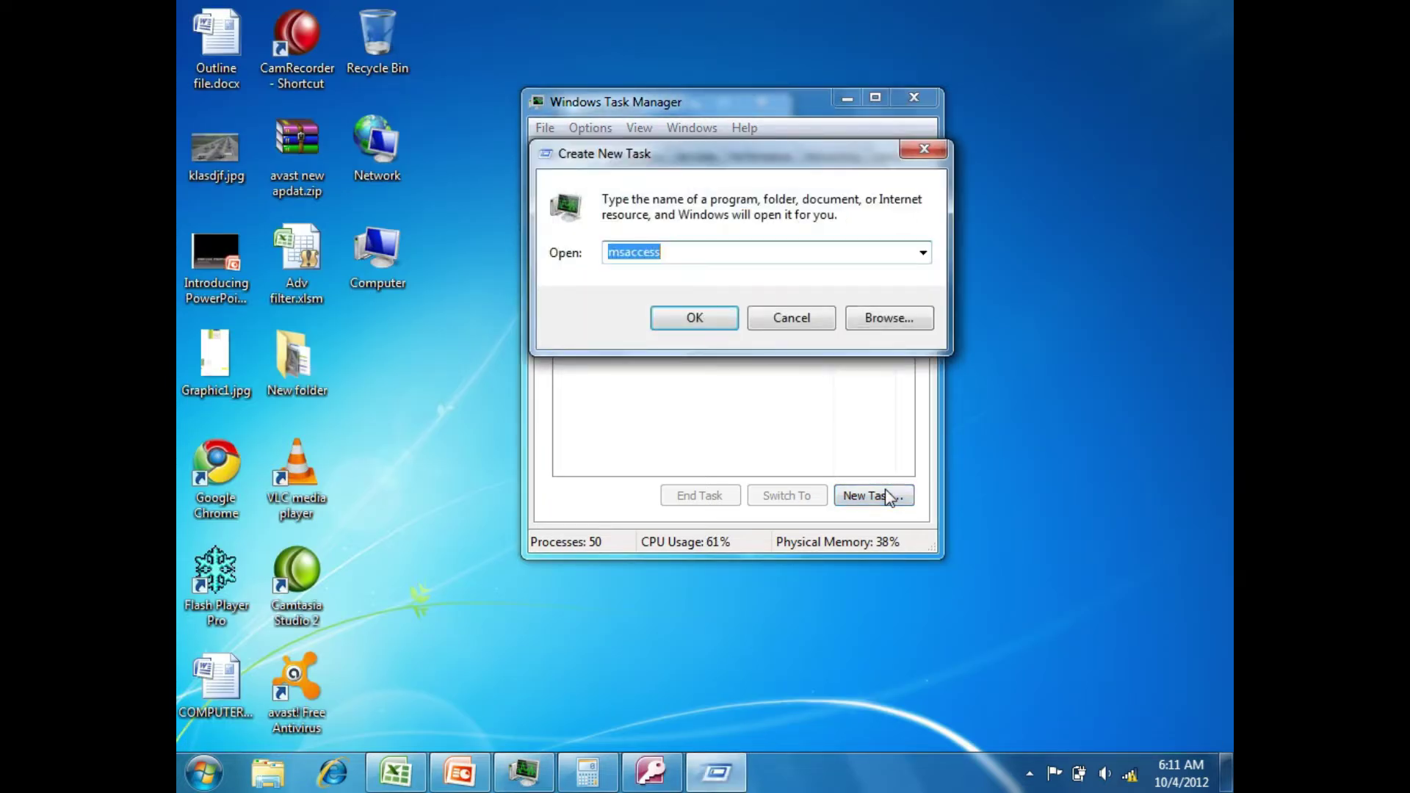
pyautogui.write('d')
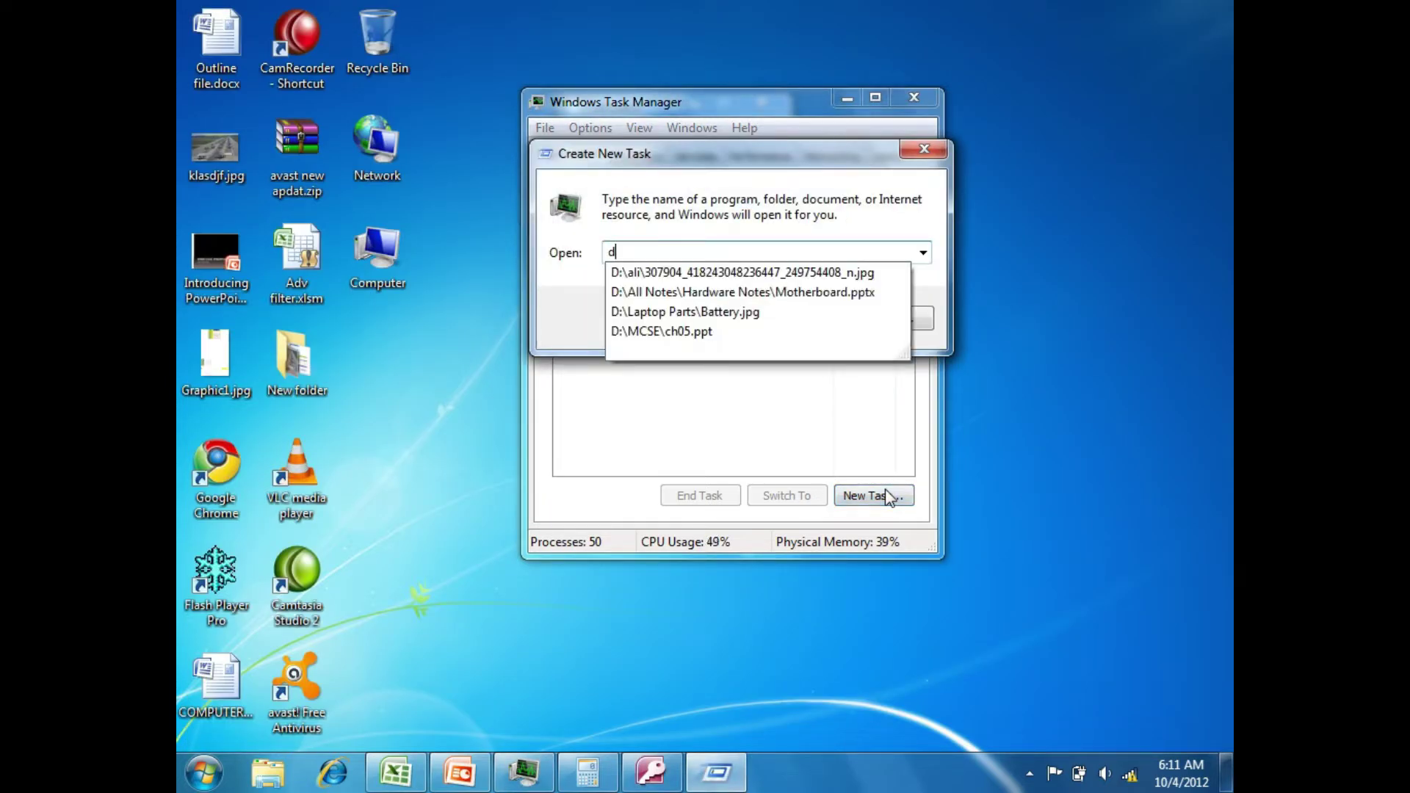
pyautogui.press('Down')
pyautogui.press('Down')
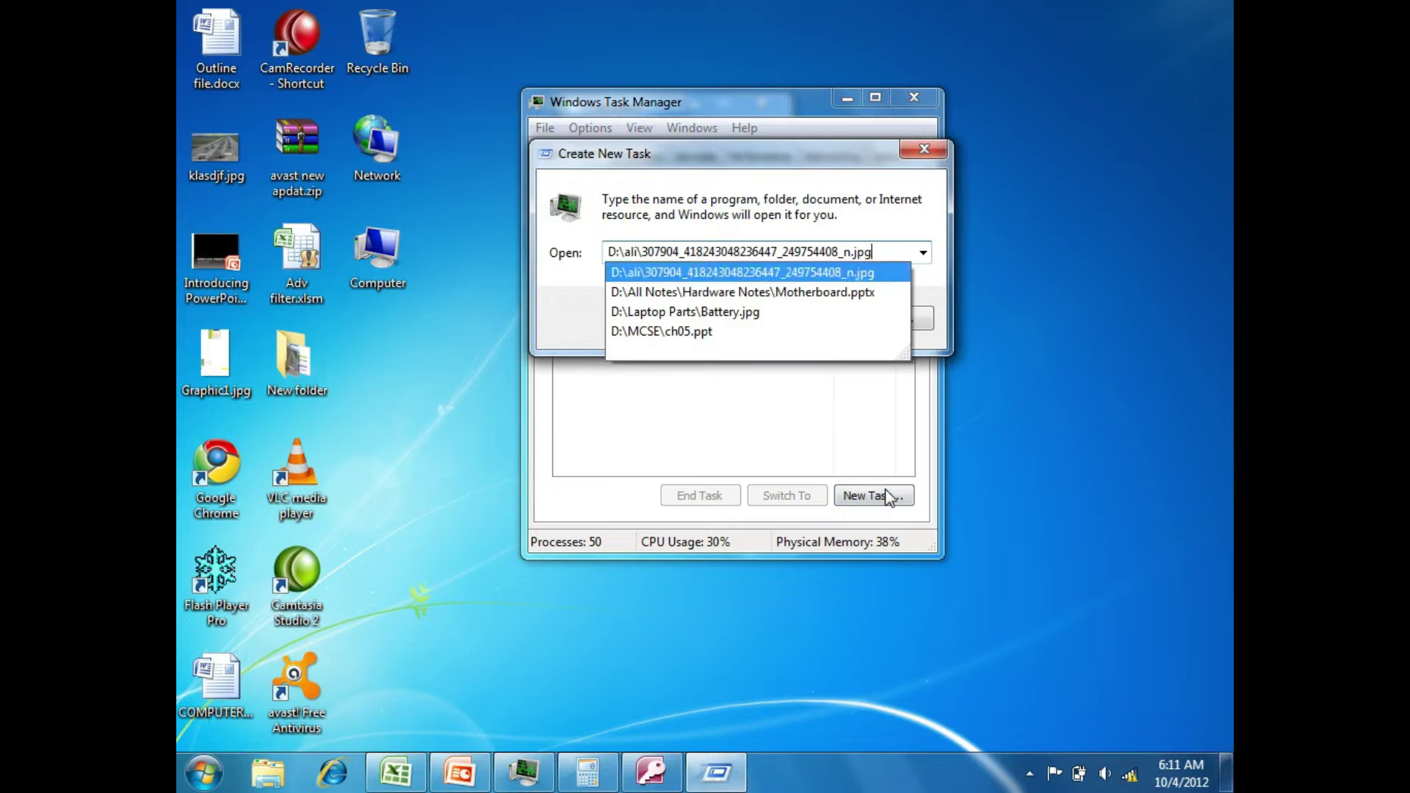
pyautogui.press('Return')
pyautogui.press('Return')
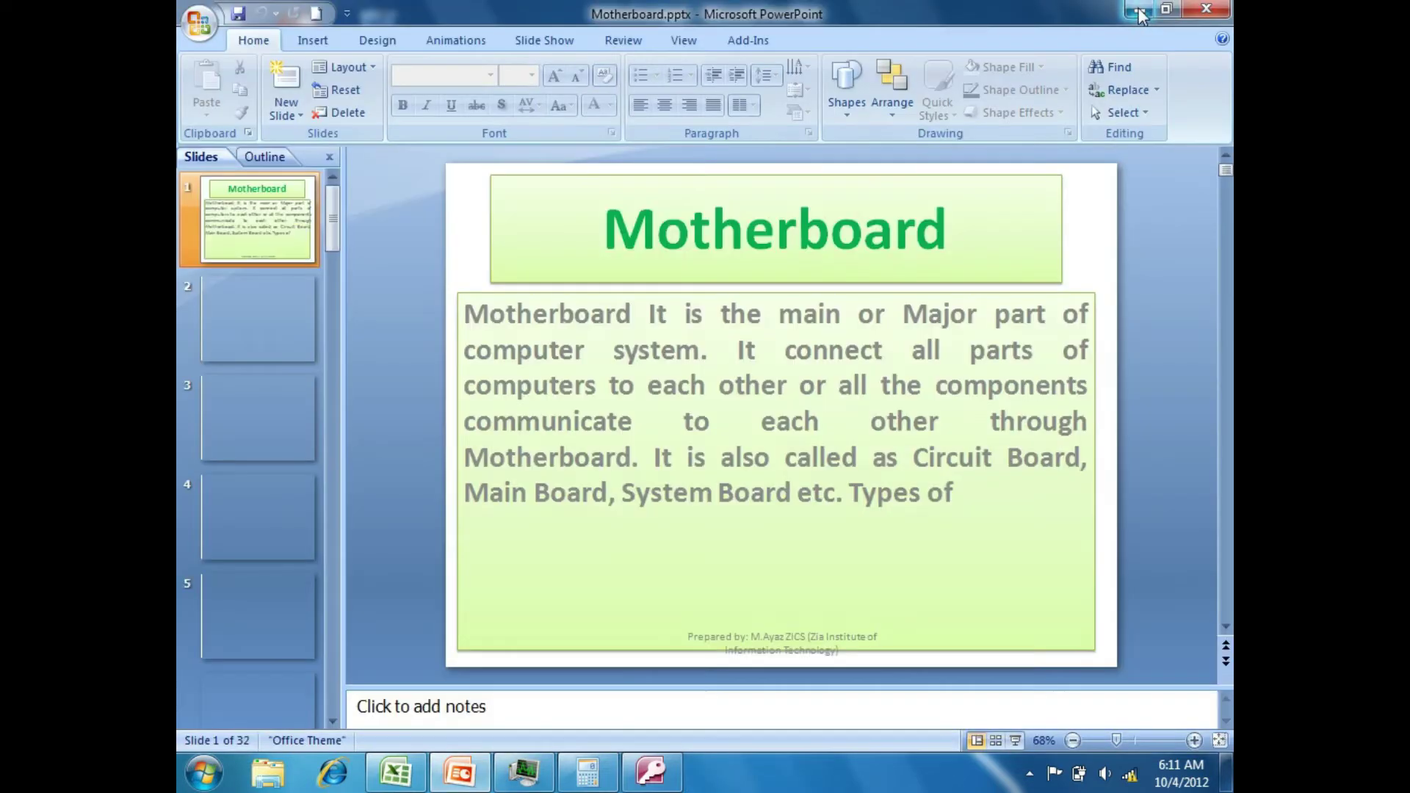
pyautogui.click(1139, 10)
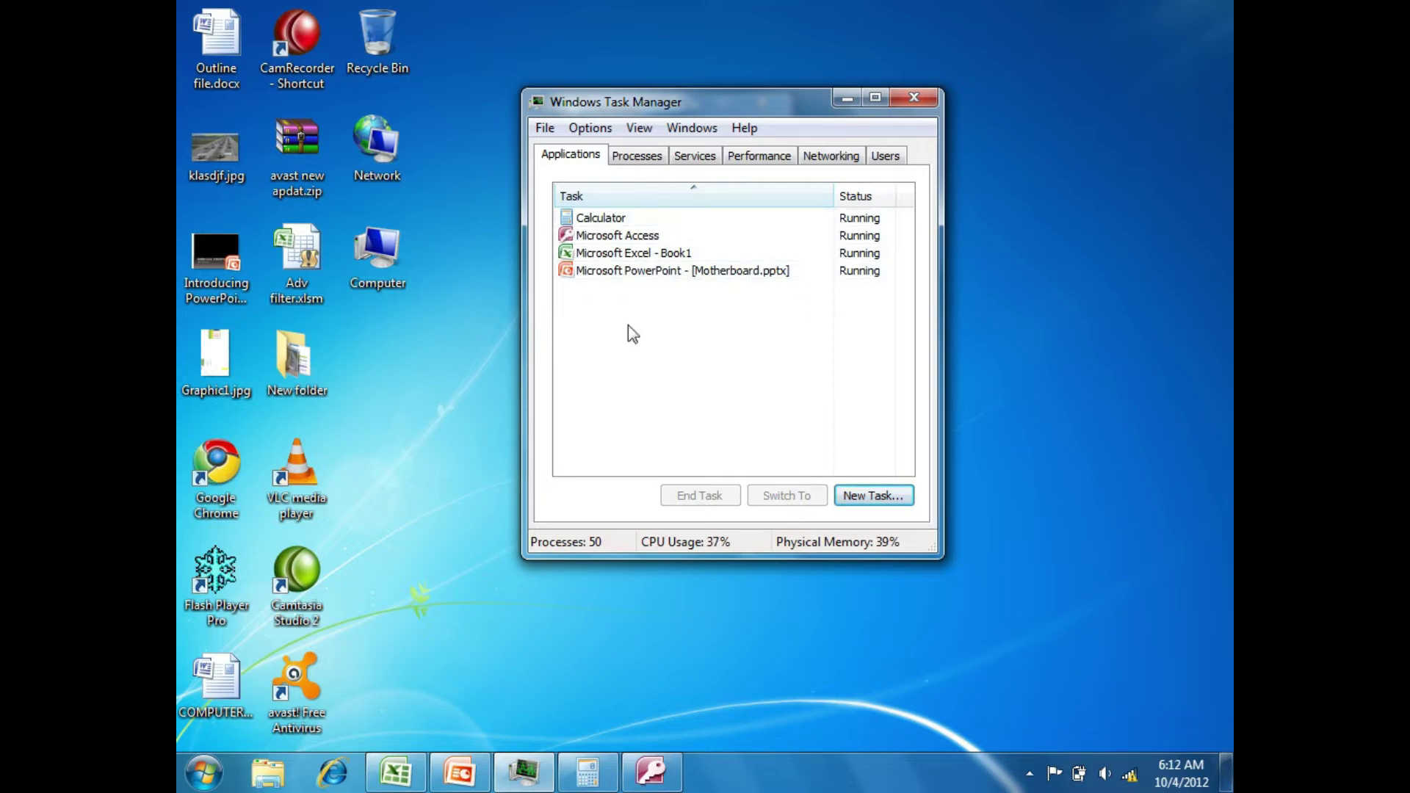
# - Switch to the Motherboard.pptx PowerPoint task from the applications list, then minimize it and return to Task Manager
pyautogui.click(639, 266)
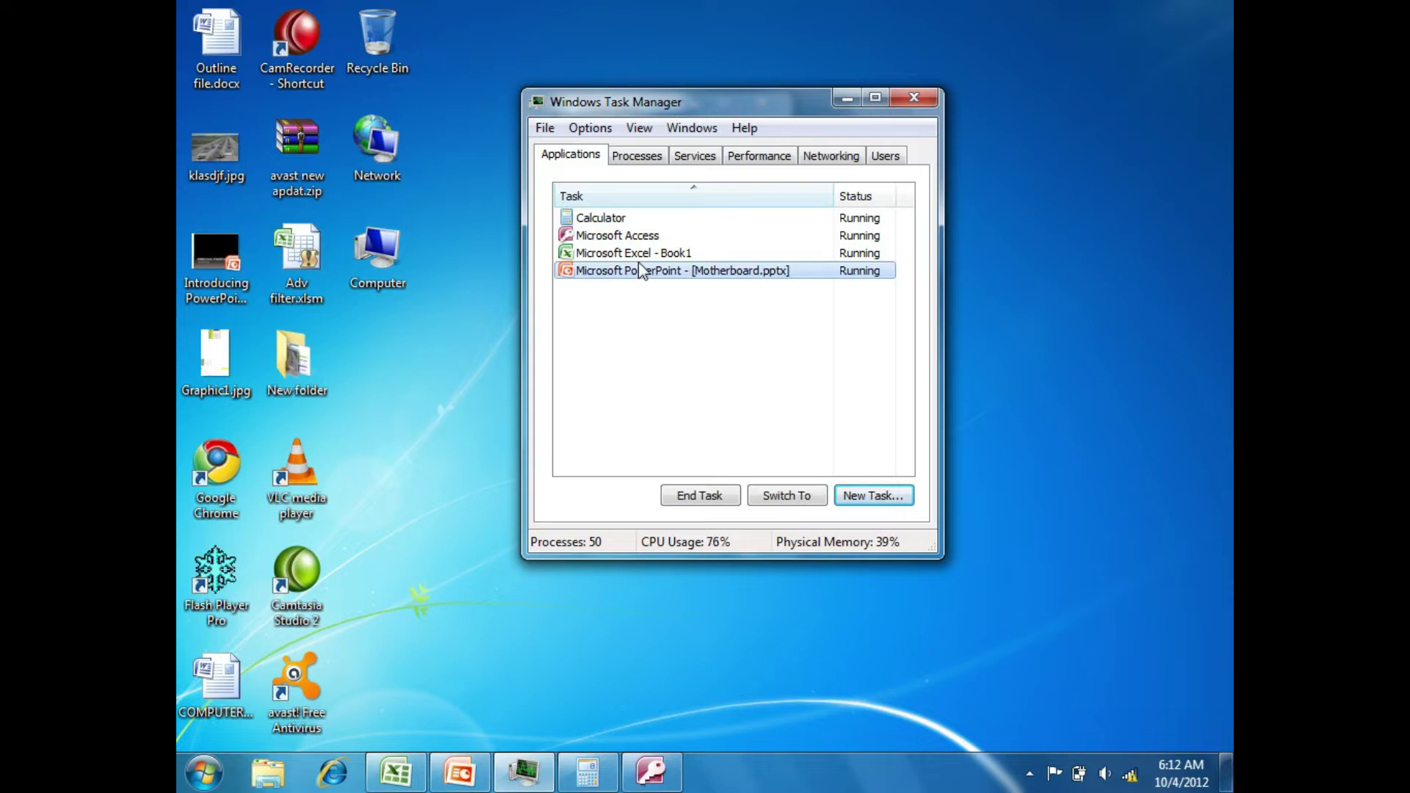
pyautogui.click(784, 497)
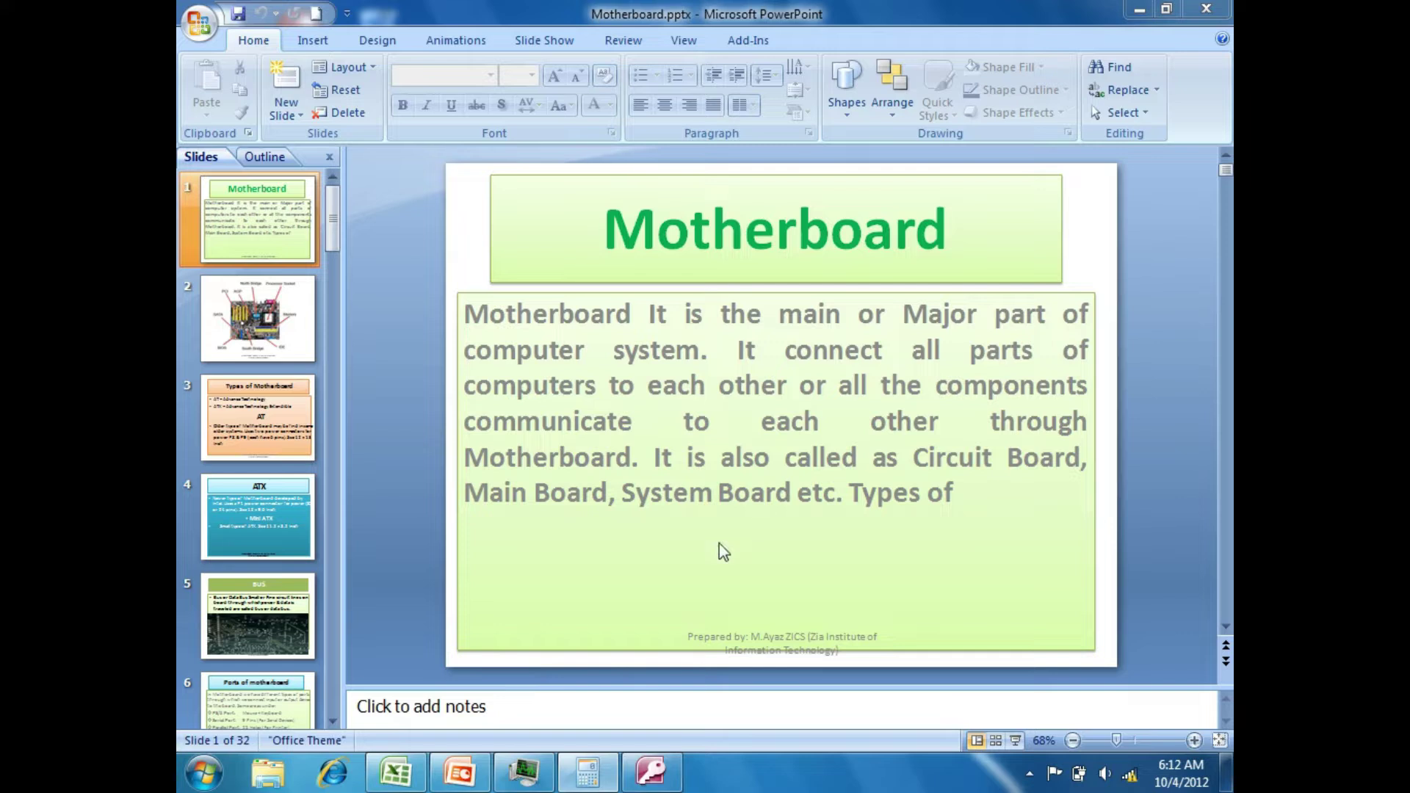
pyautogui.click(524, 773)
pyautogui.click(1135, 13)
pyautogui.click(1135, 12)
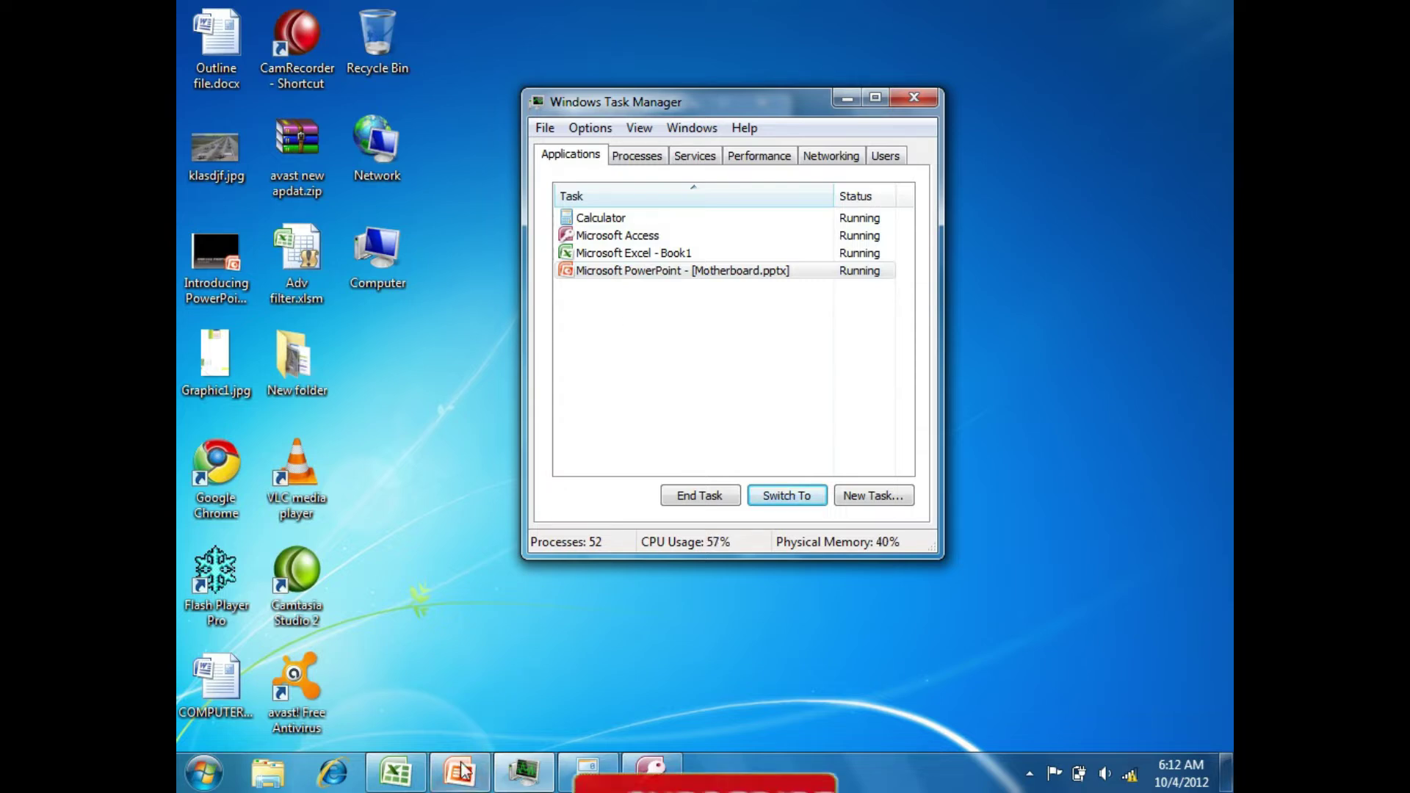
pyautogui.click(630, 364)
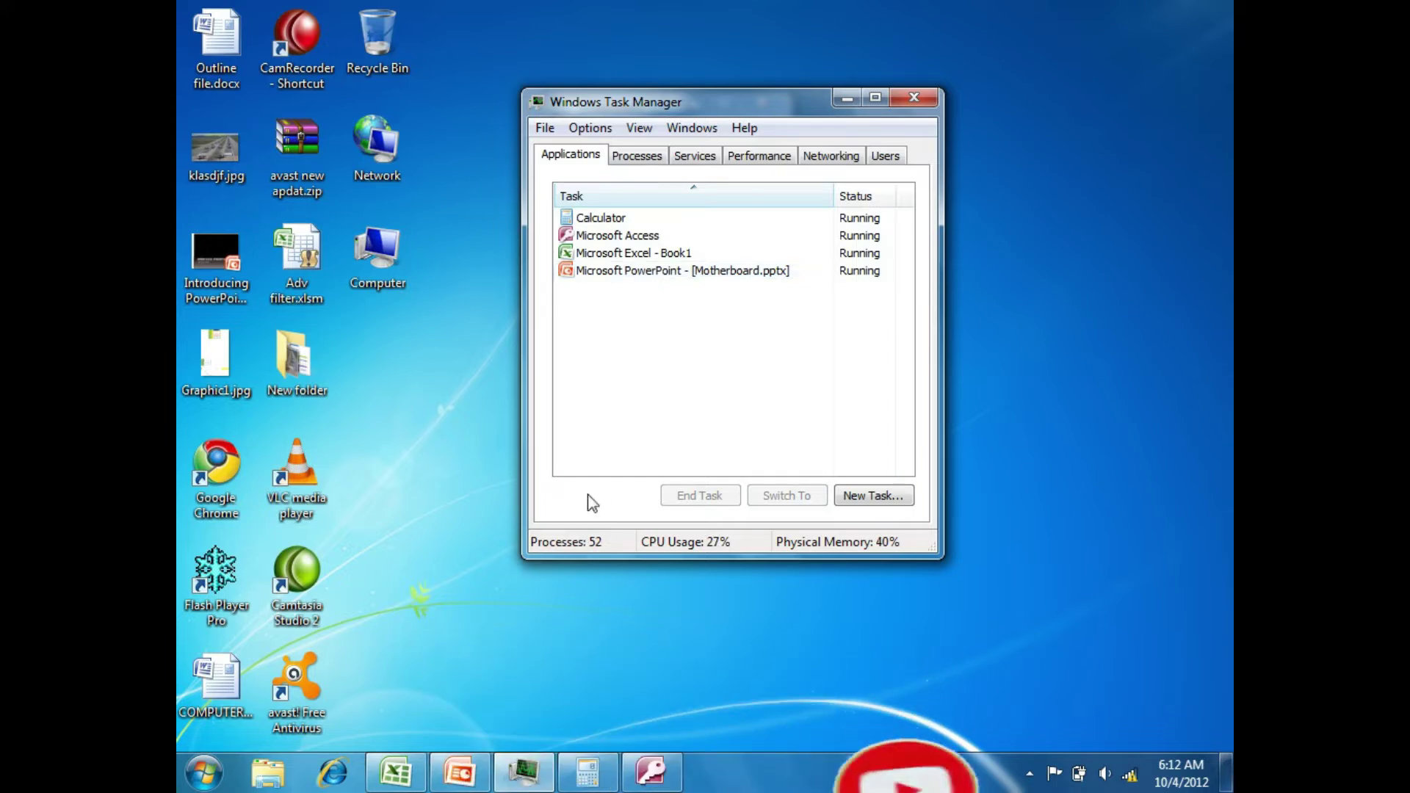
# - Switch to the Calculator task from the applications list, then return to Task Manager
pyautogui.click(598, 218)
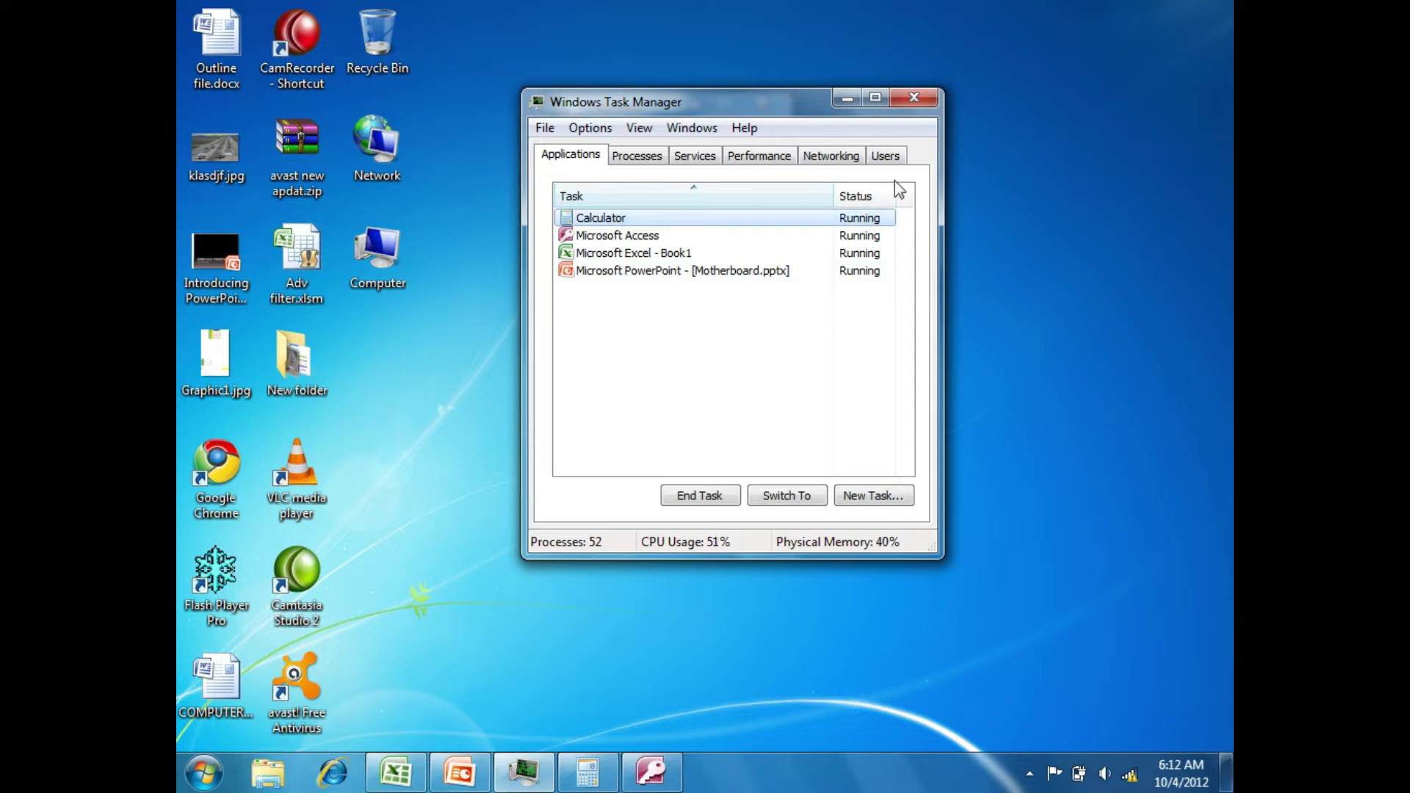
pyautogui.click(788, 495)
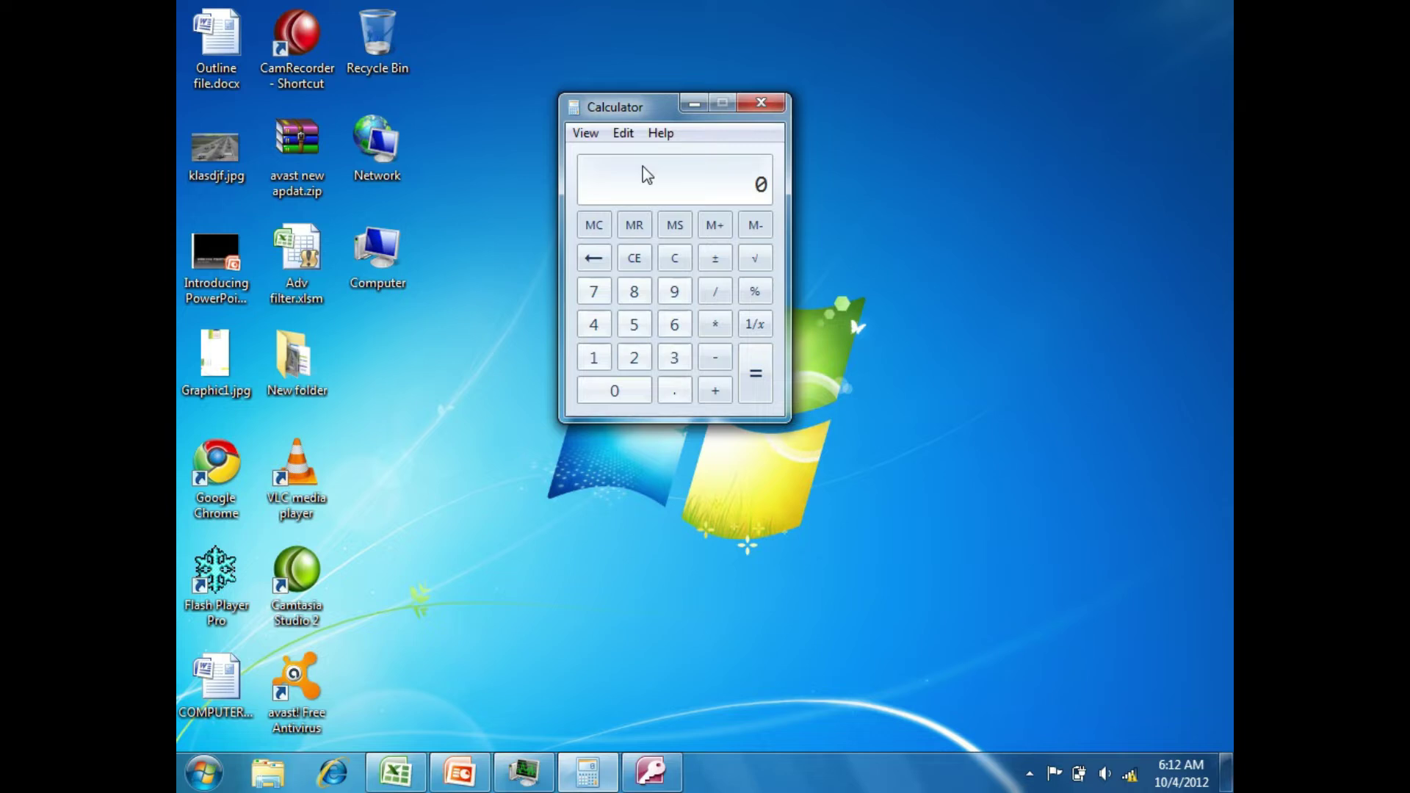
pyautogui.click(551, 760)
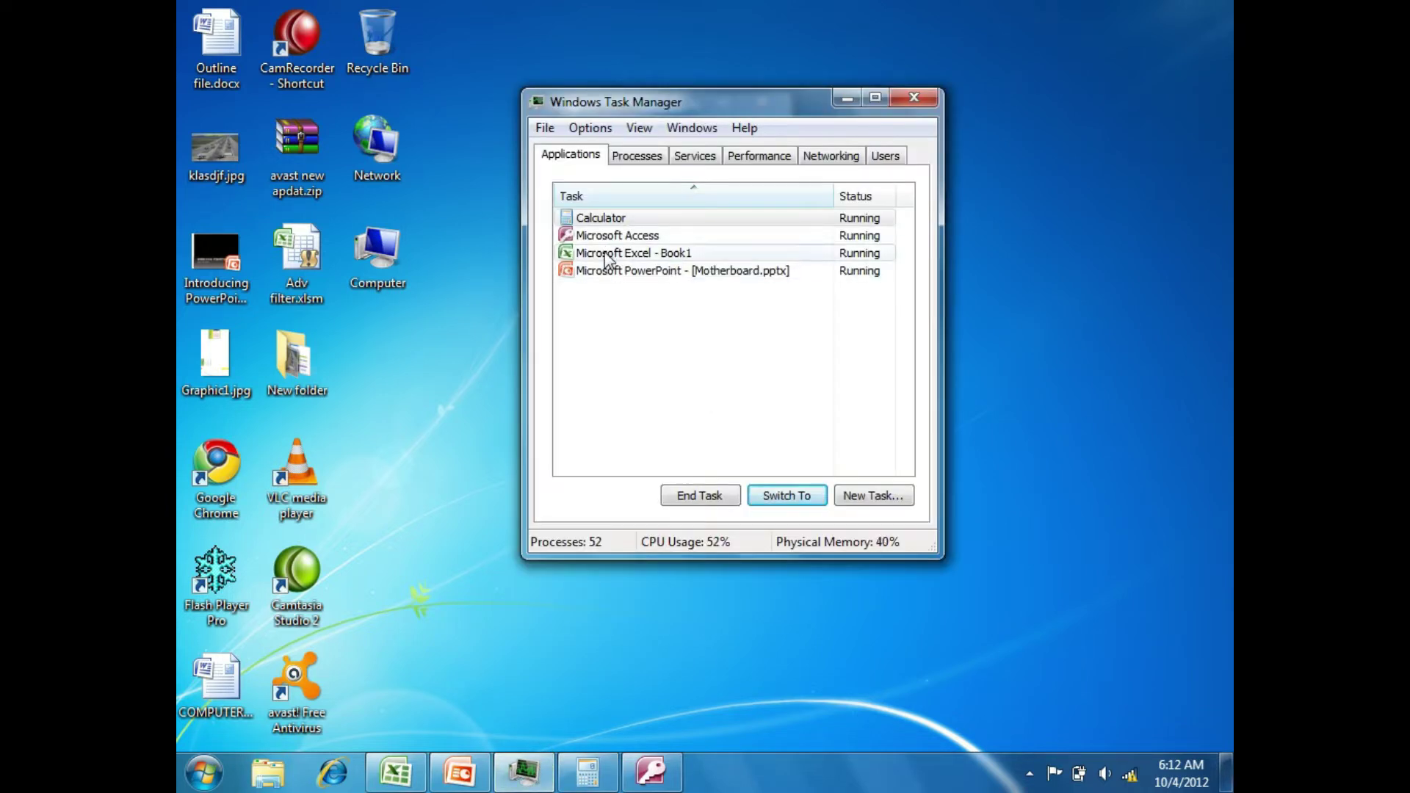
# - Switch to the Microsoft Excel - Book1 task, then minimize the Excel and Calculator windows
pyautogui.click(607, 255)
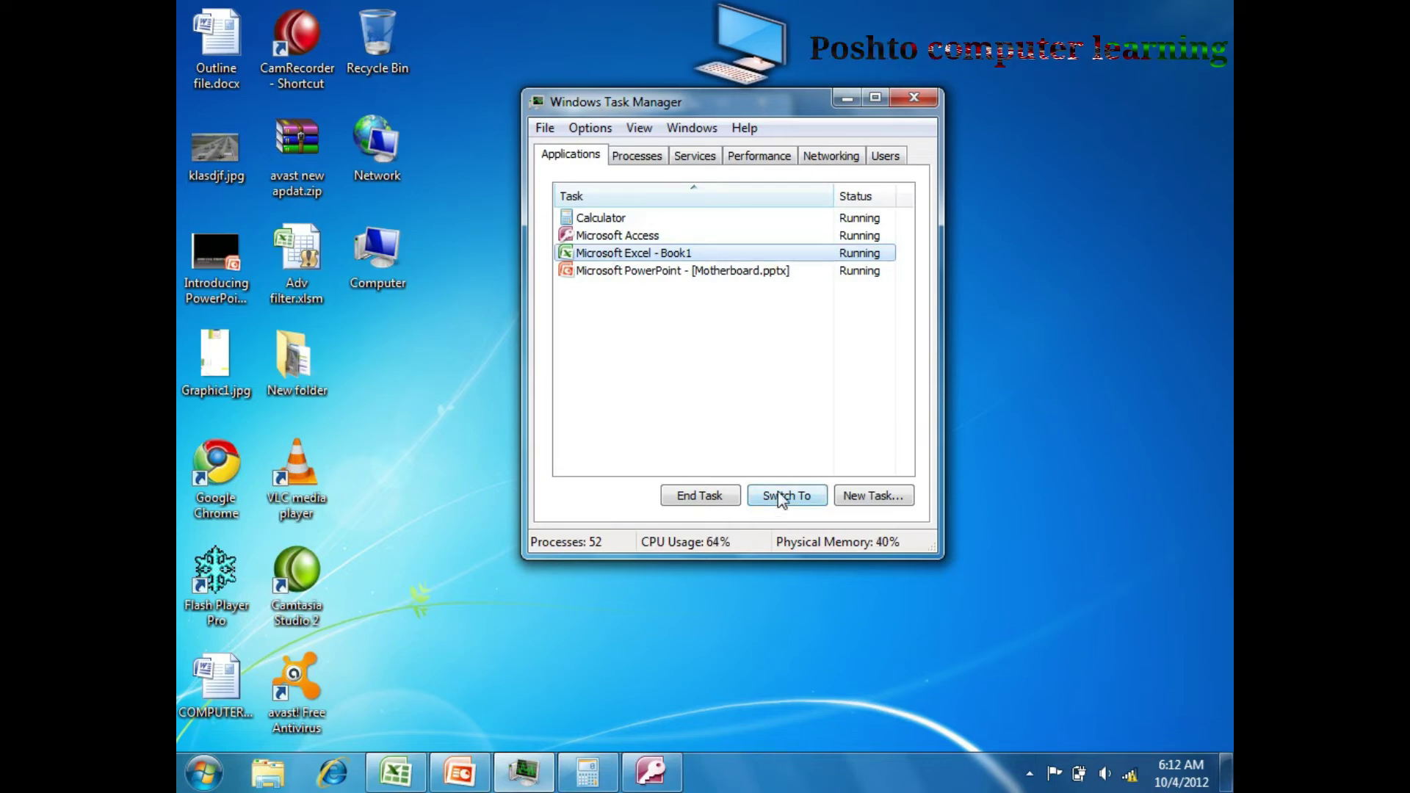
pyautogui.click(805, 498)
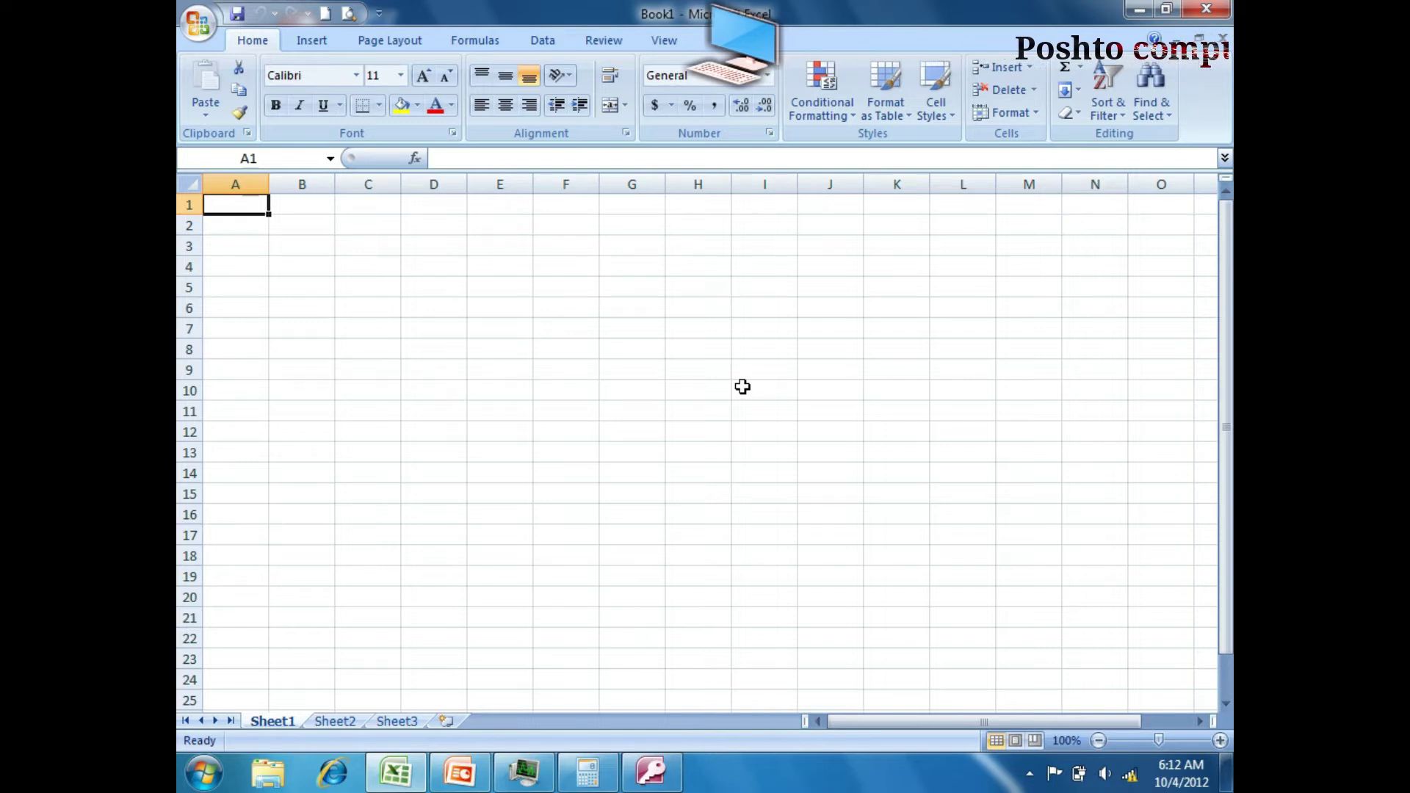
pyautogui.click(1138, 12)
pyautogui.click(701, 103)
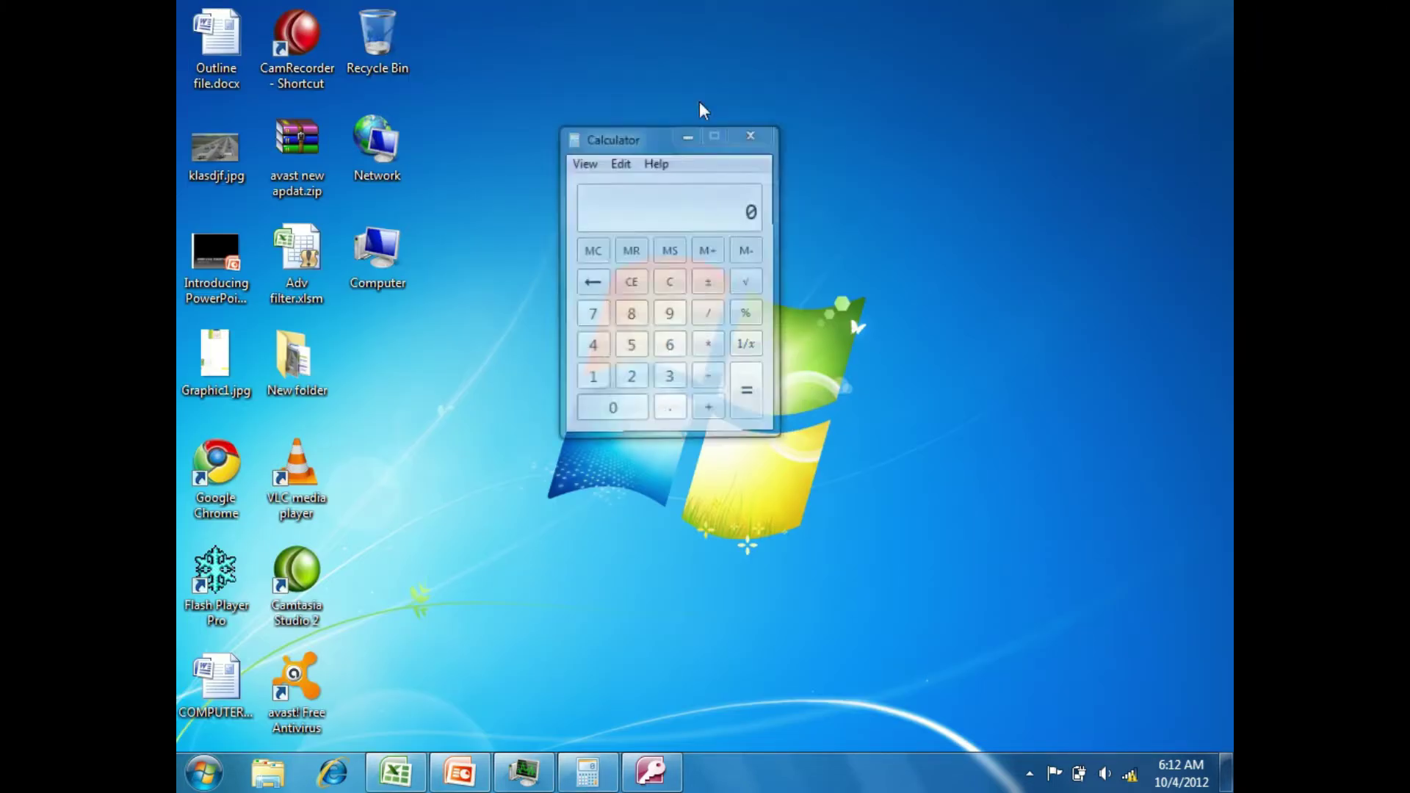
# - Bring Task Manager back to the front and display its list of running processes
pyautogui.moveTo(523, 769)
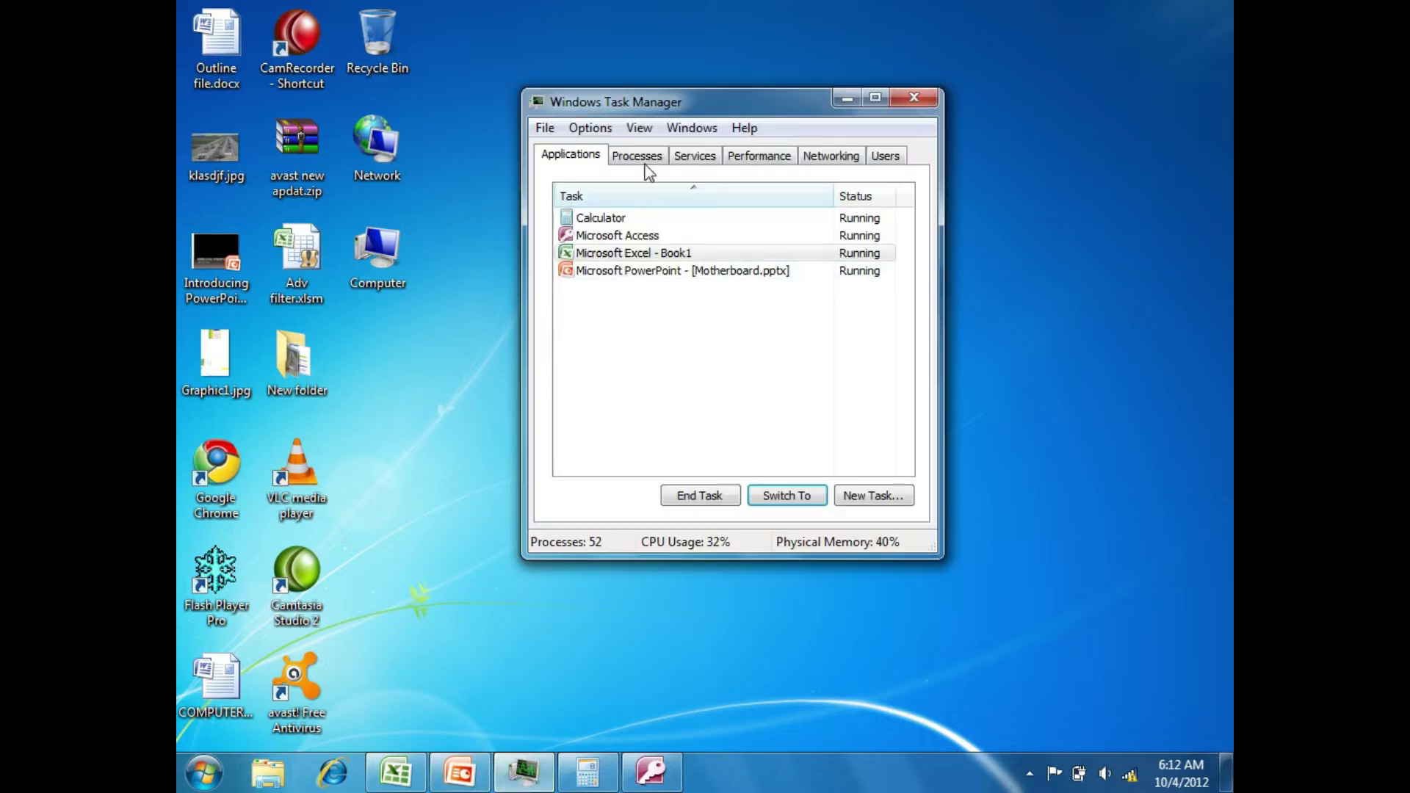
pyautogui.moveTo(715, 109); pyautogui.dragTo(705, 111)
pyautogui.click(628, 161)
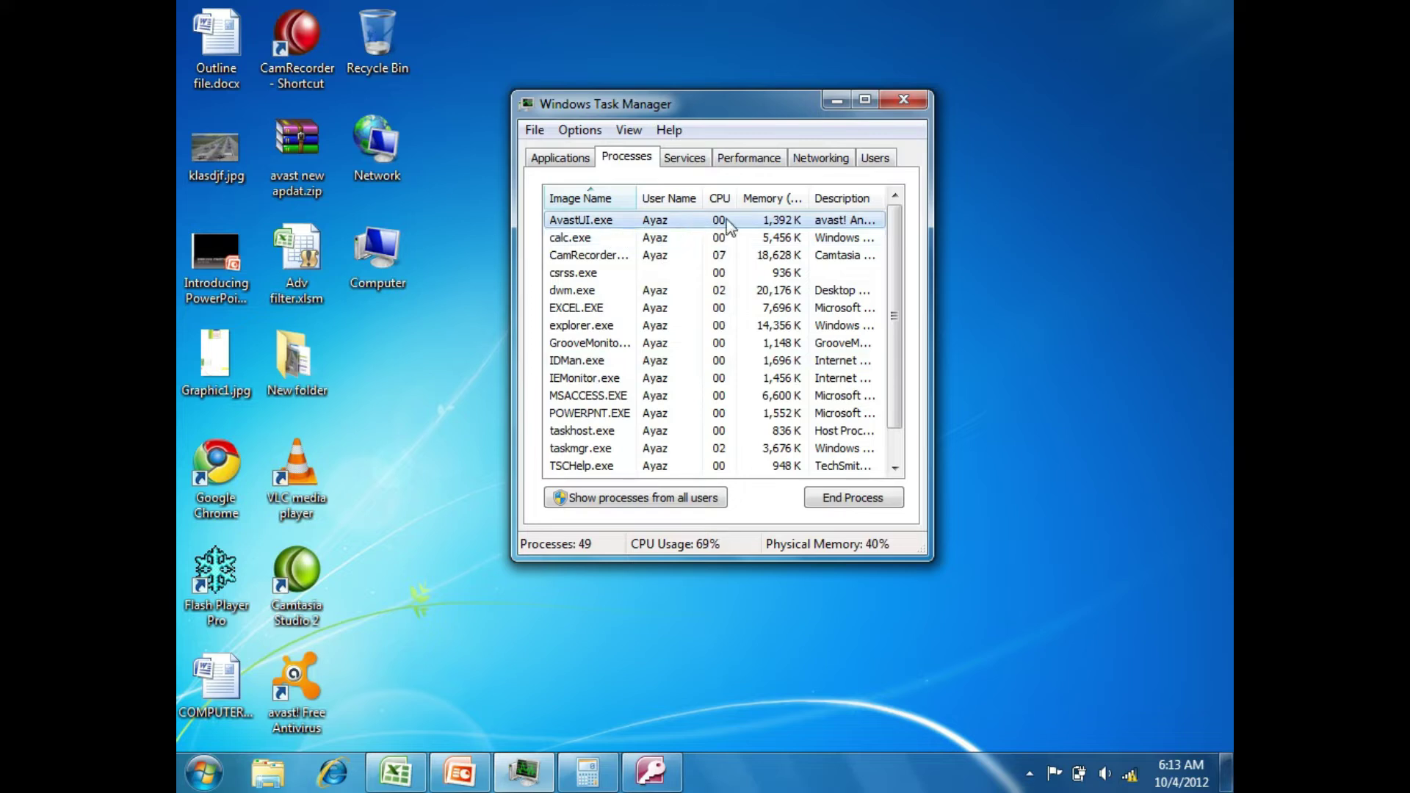
# - Open avast! Free Antivirus from the desktop, start a Quick scan and minimize its window
pyautogui.rightClick(313, 685)
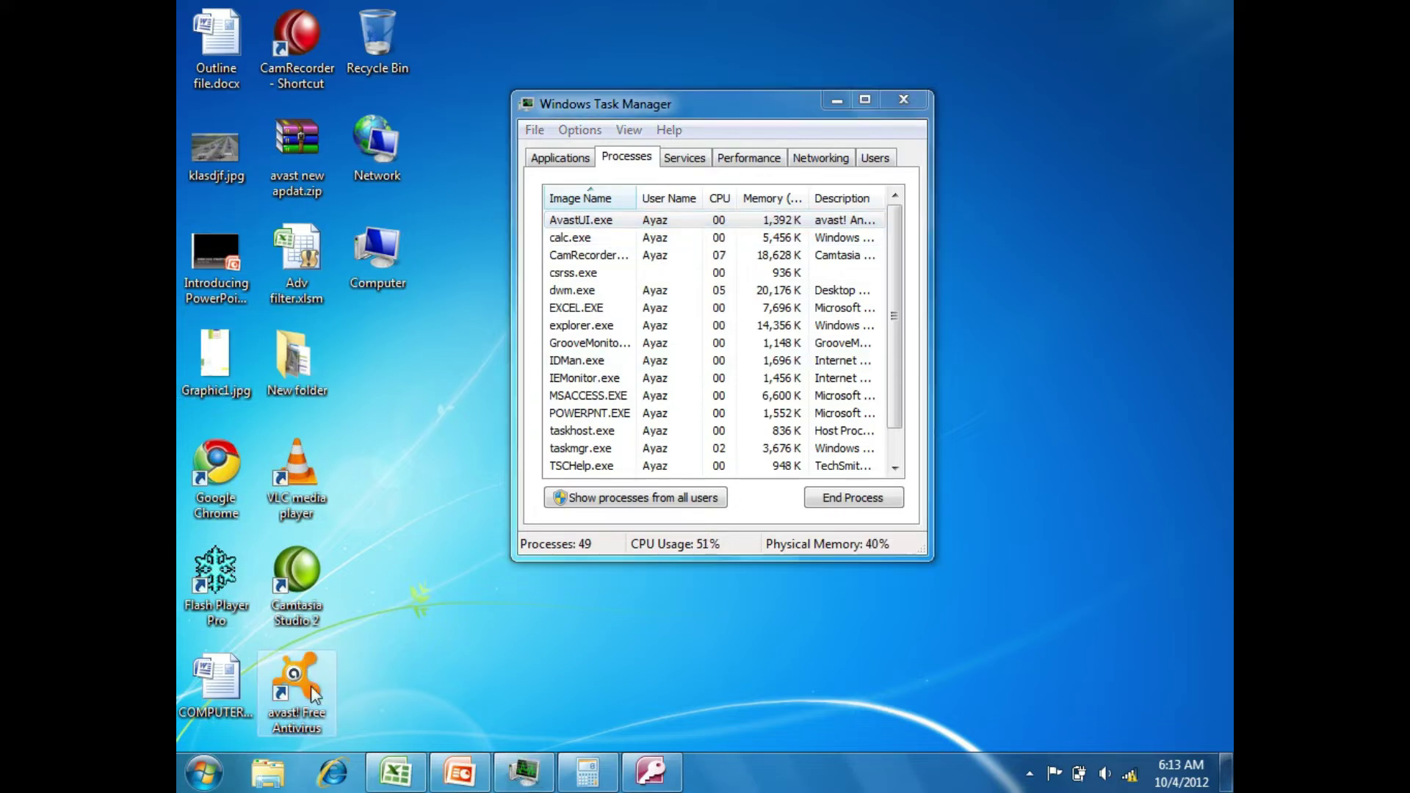
pyautogui.click(384, 219)
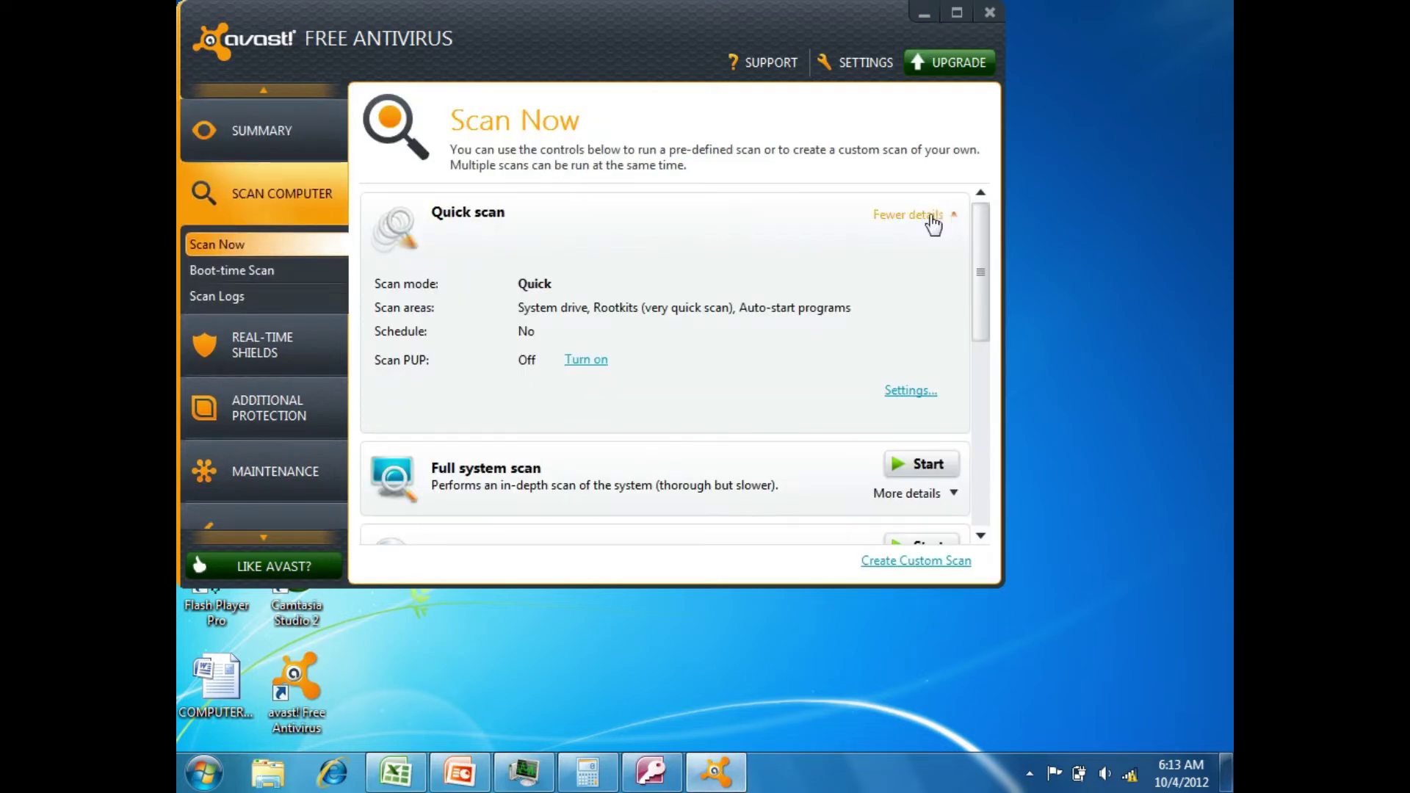
pyautogui.click(924, 13)
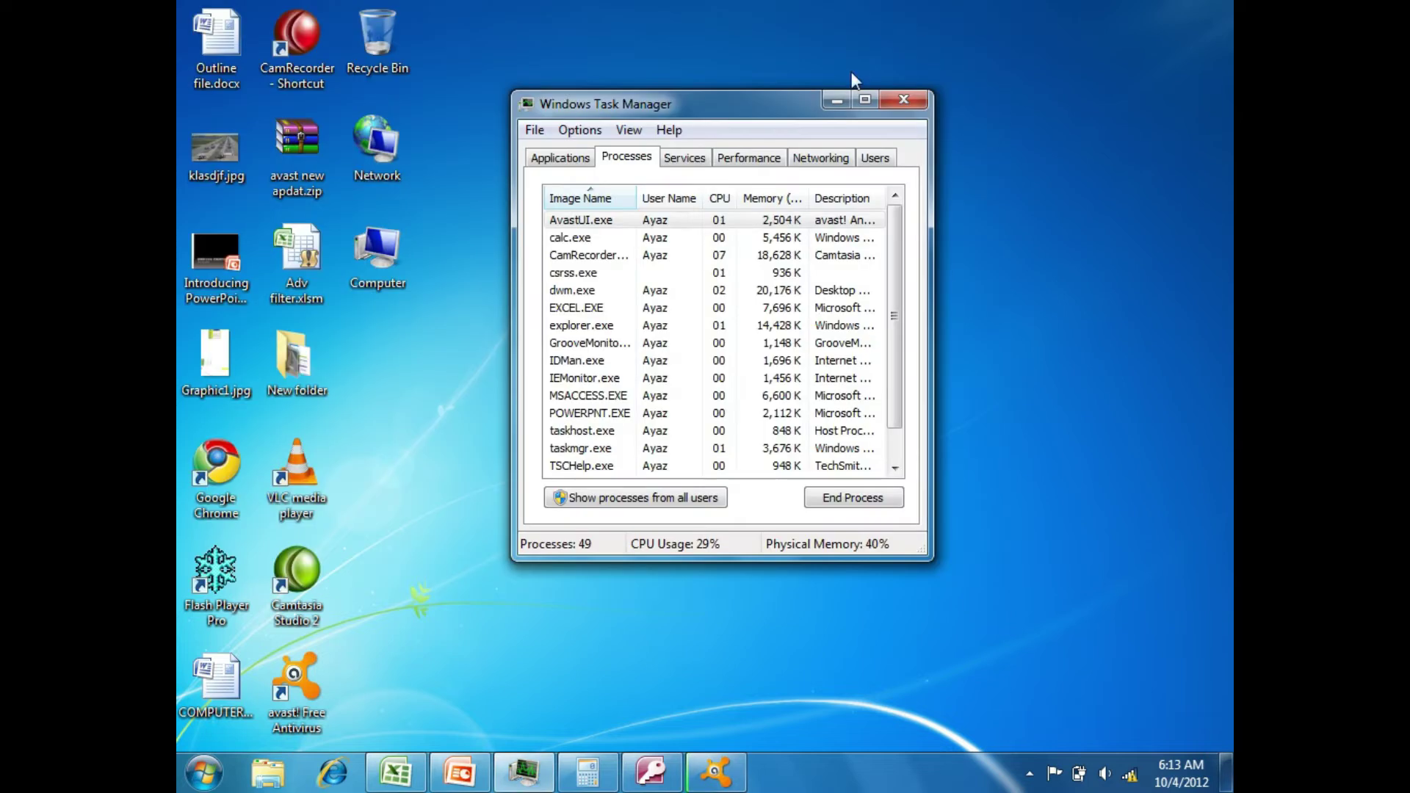
# - Examine the CPU and memory usage of AvastUI.exe during the scan, then close the avast! window
pyautogui.click(584, 220)
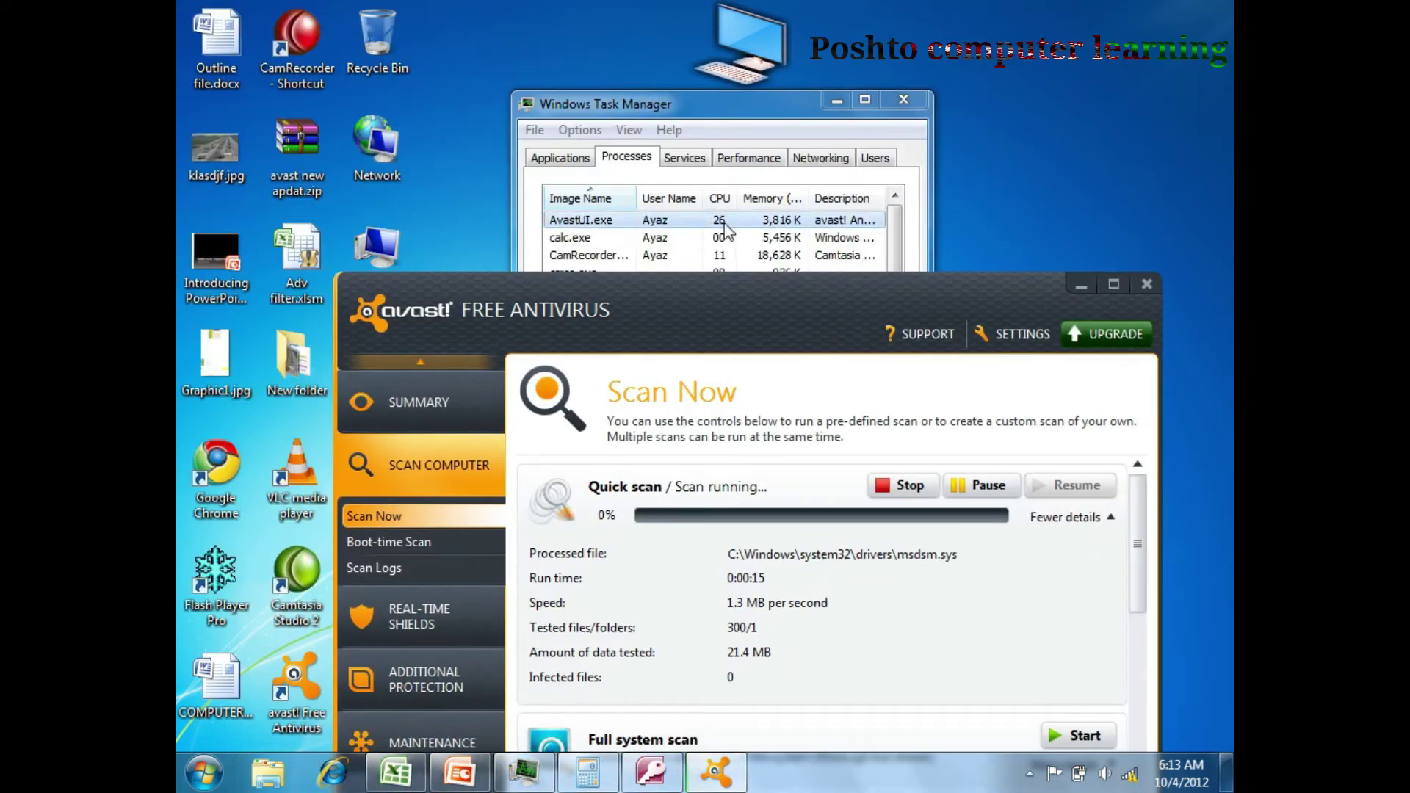
pyautogui.moveTo(690, 305); pyautogui.dragTo(762, 300)
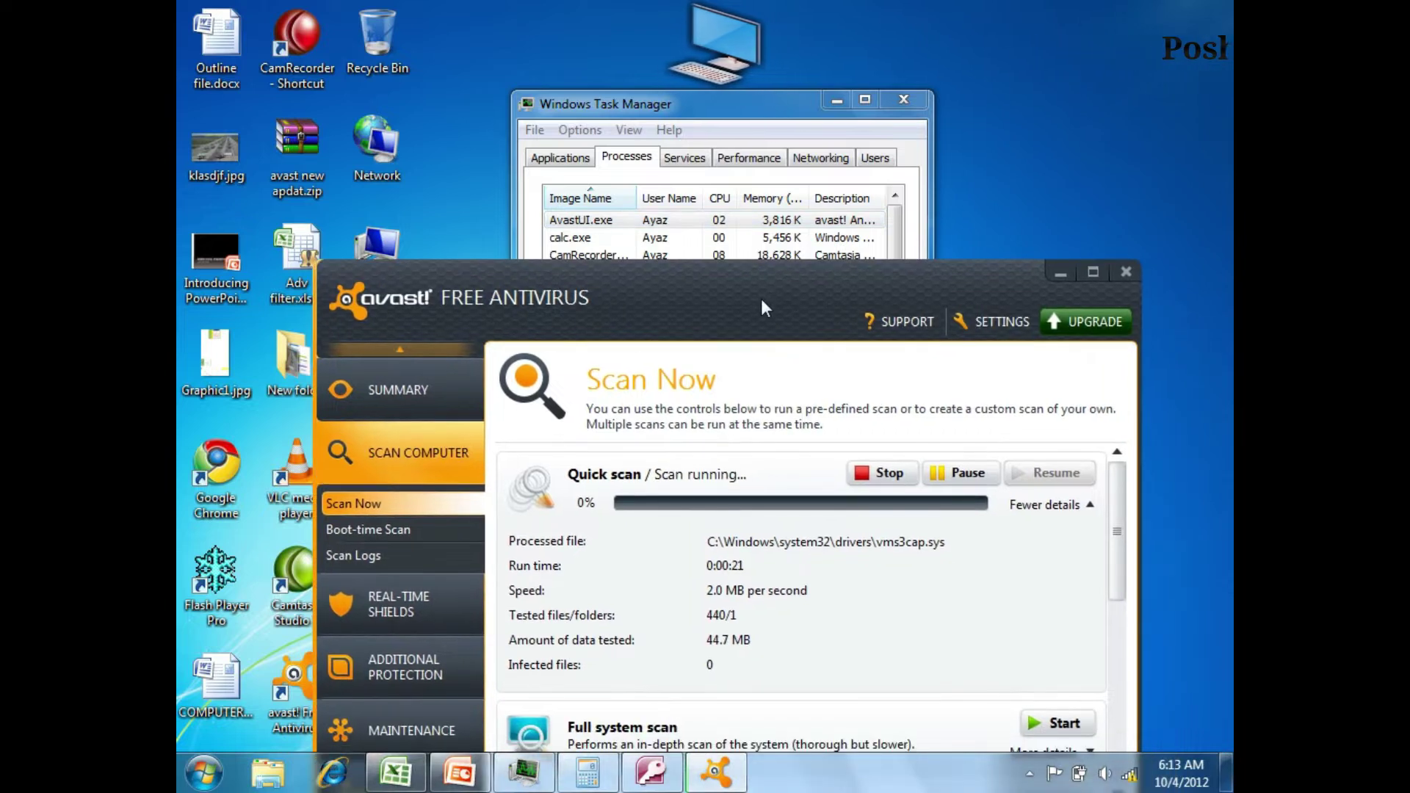
pyautogui.click(1125, 273)
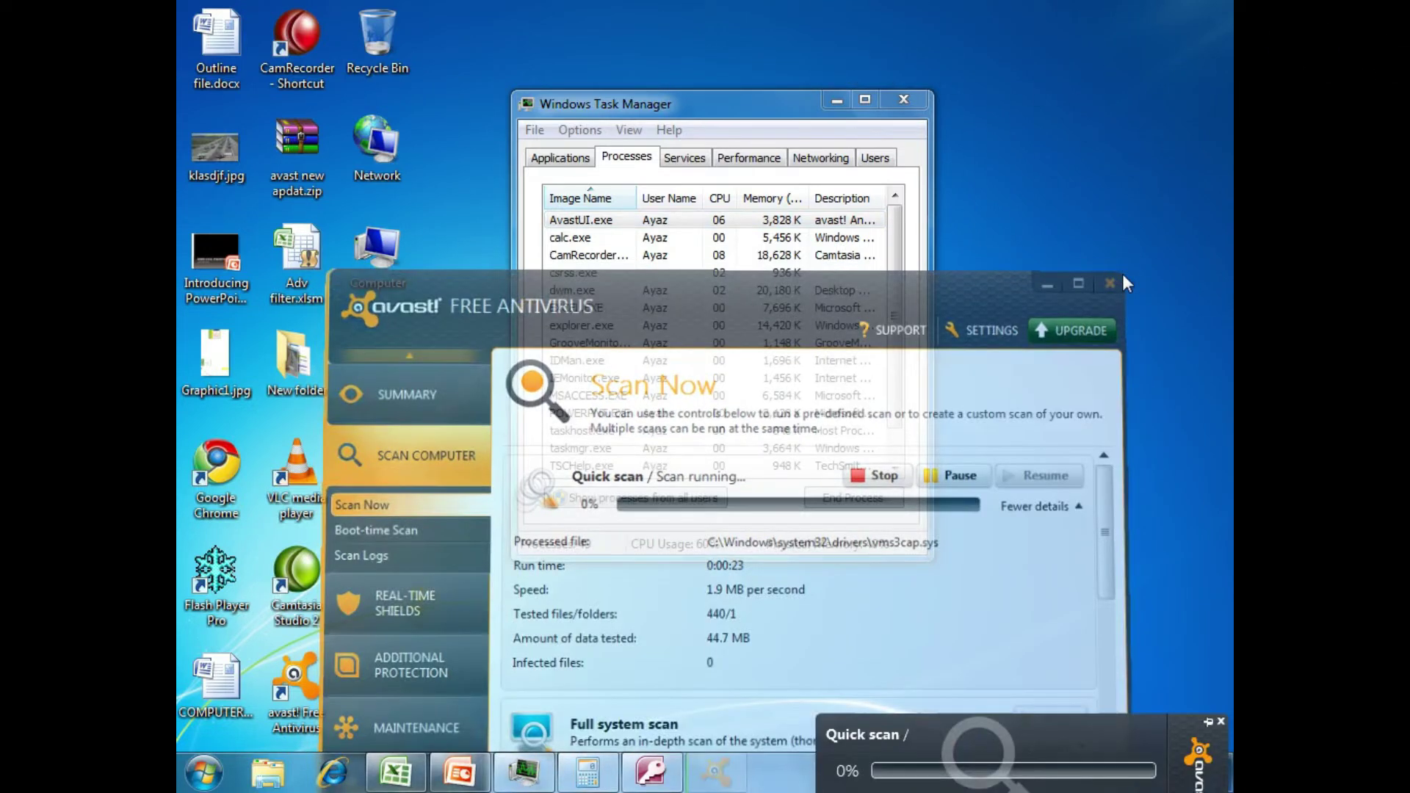
# - Stop the avast! Quick scan, dismissing its pop-up, and show the hidden notification area icons
pyautogui.click(638, 239)
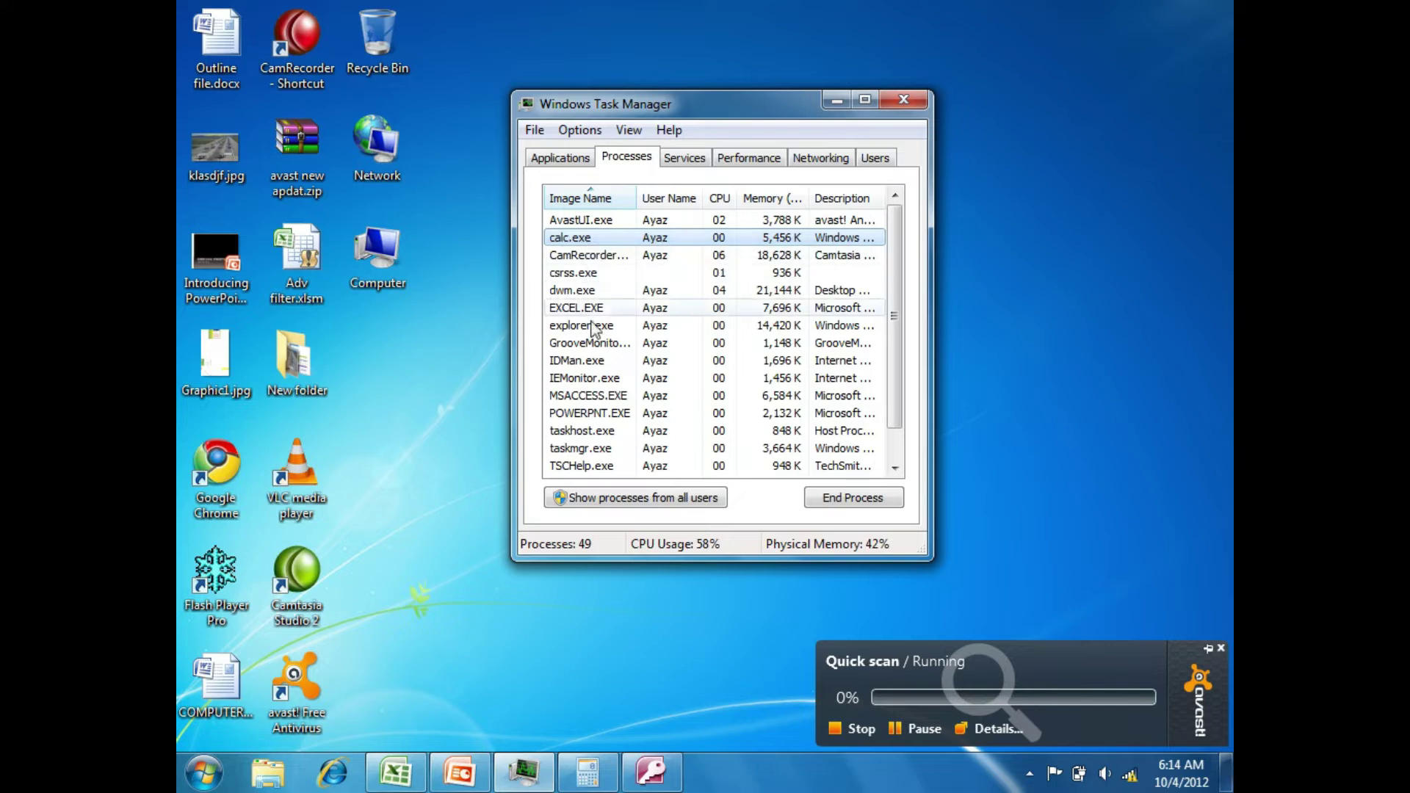
pyautogui.click(591, 255)
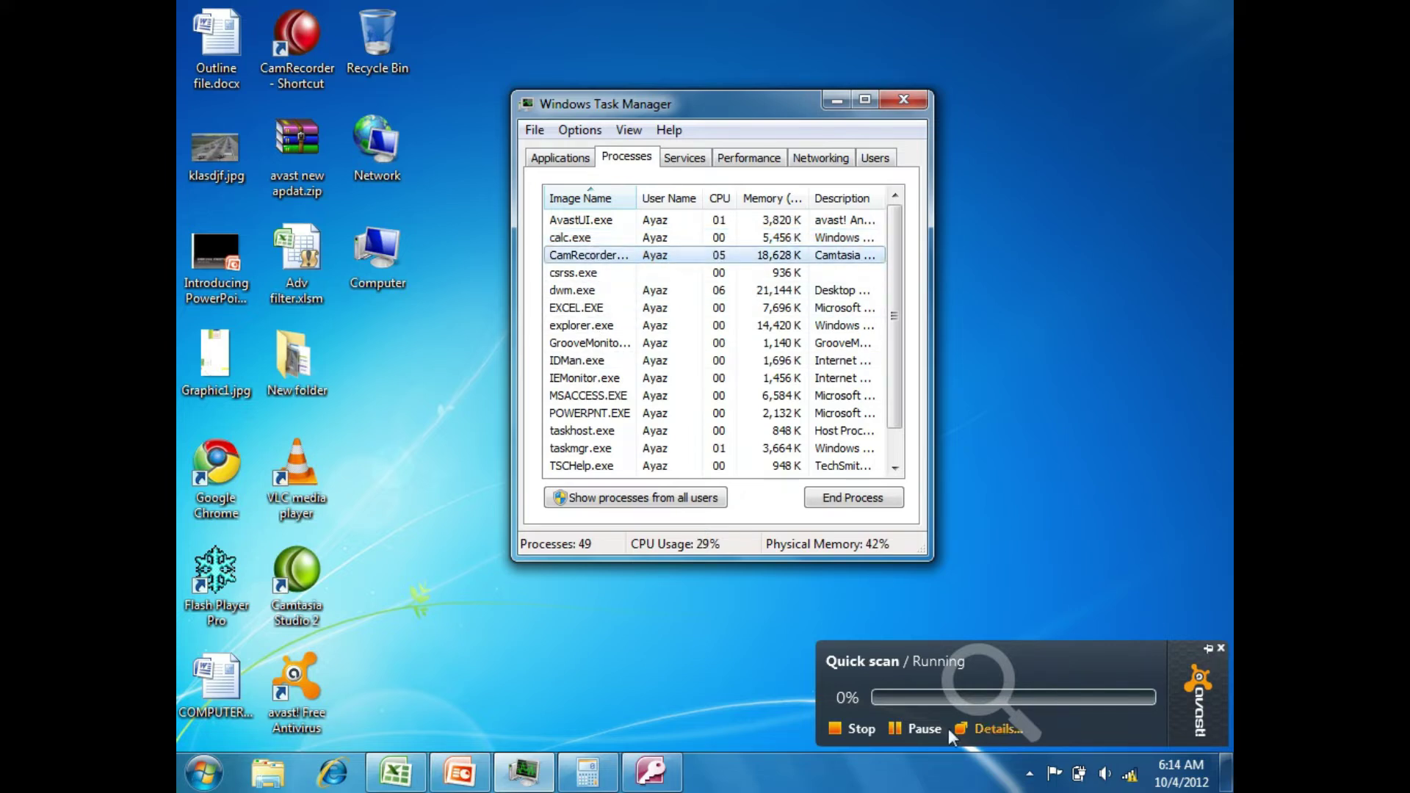
pyautogui.click(857, 728)
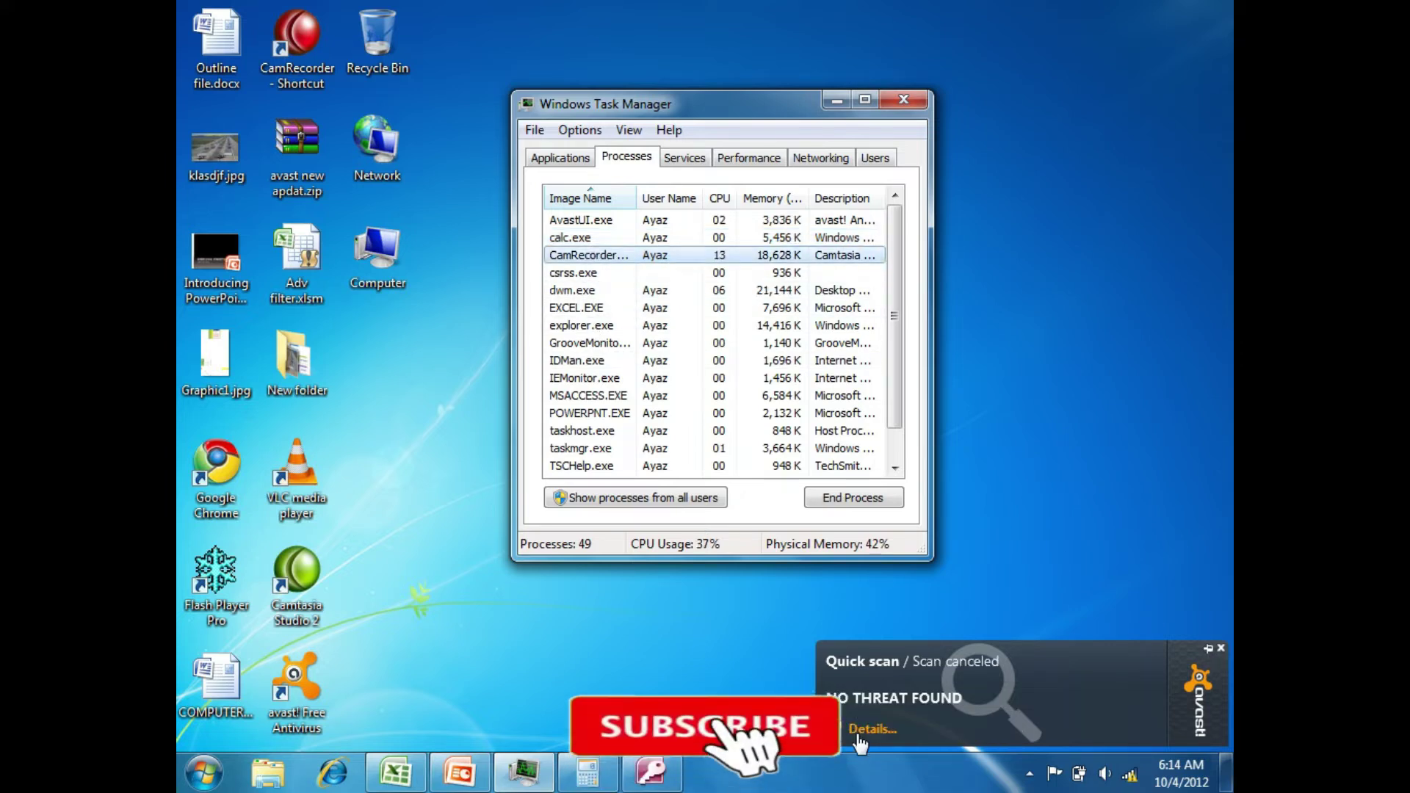
pyautogui.click(1221, 648)
pyautogui.click(1029, 773)
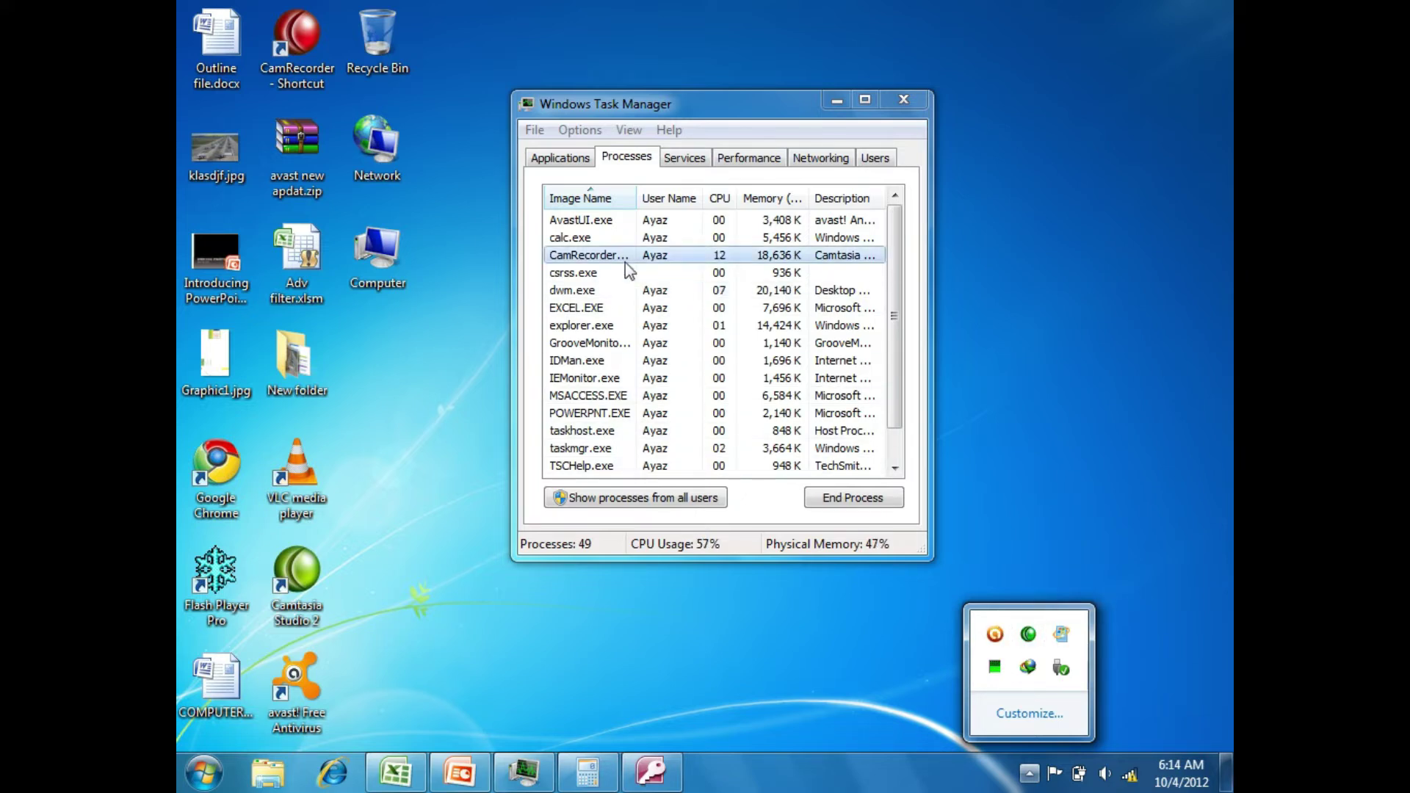
# - Select the EXCEL.EXE process and end it, confirming the termination
pyautogui.click(719, 265)
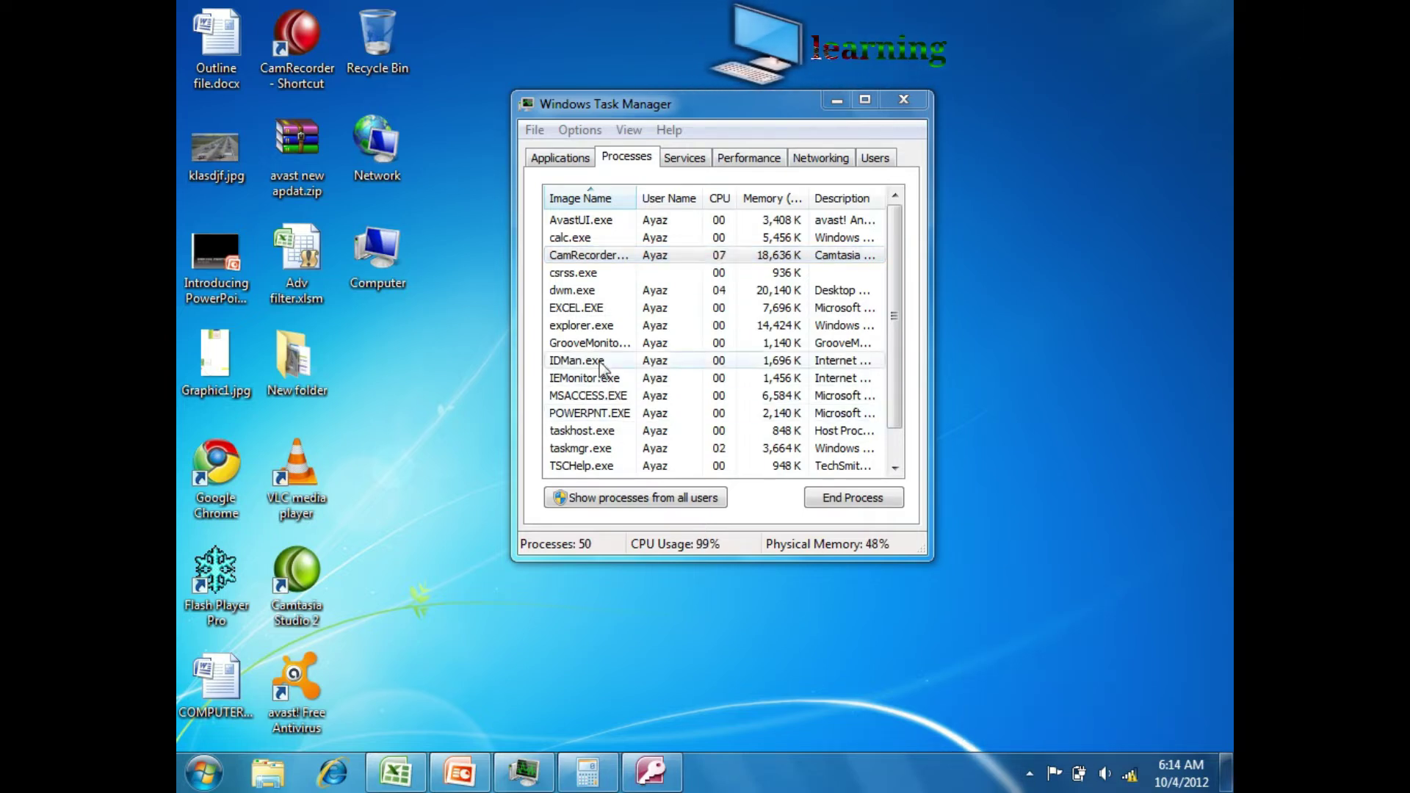
pyautogui.click(601, 311)
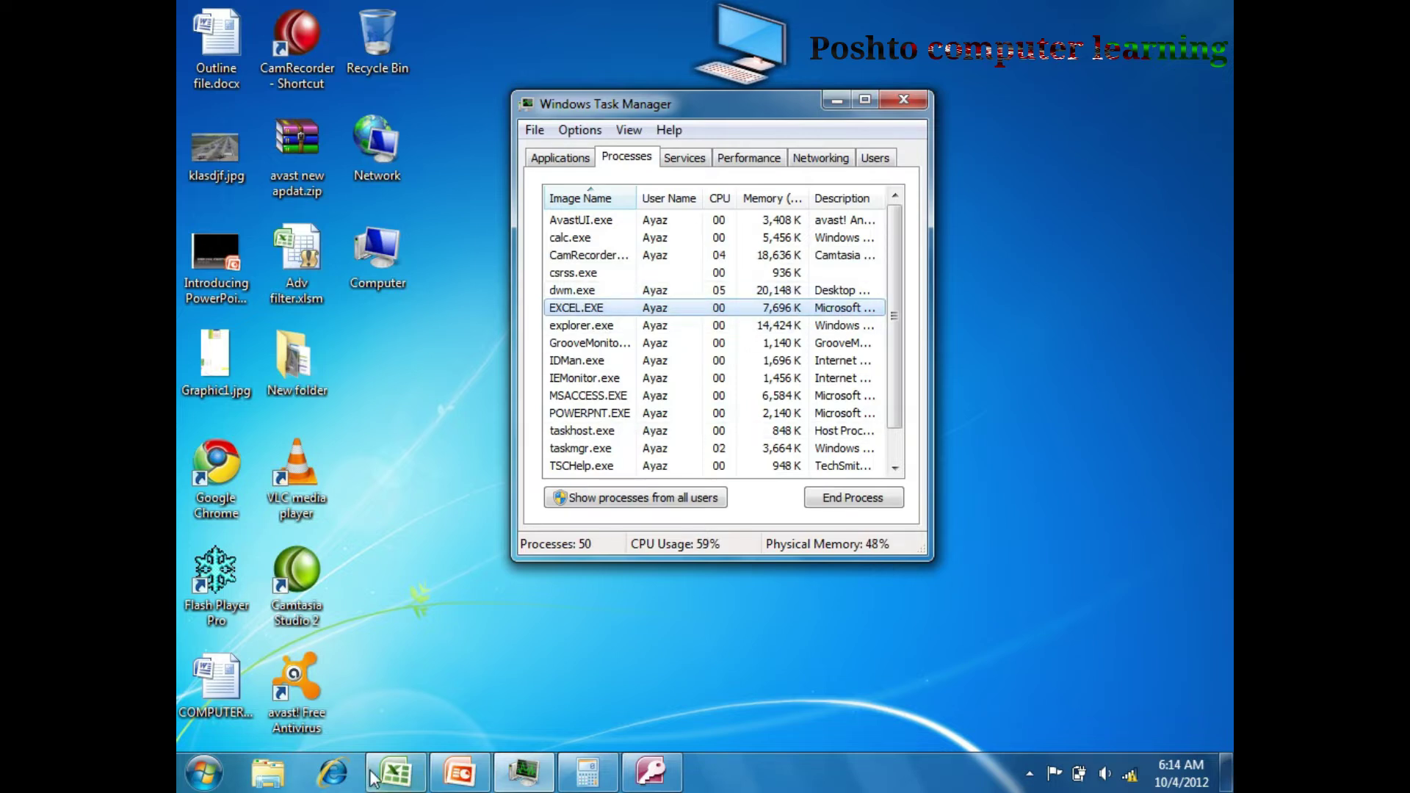
pyautogui.click(859, 502)
pyautogui.click(742, 420)
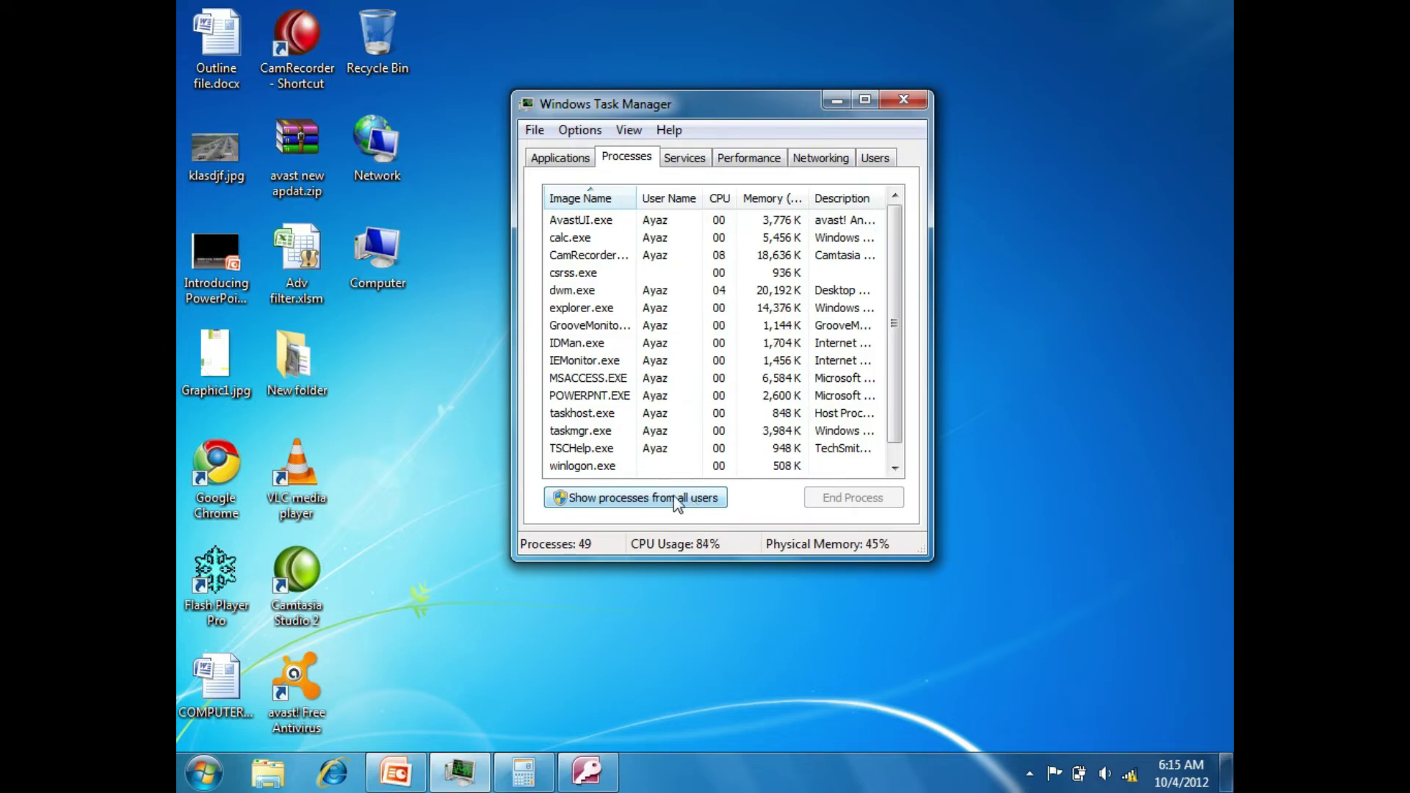
# - Show processes from all users and look through the list, then display the CPU and memory performance graphs
pyautogui.click(674, 498)
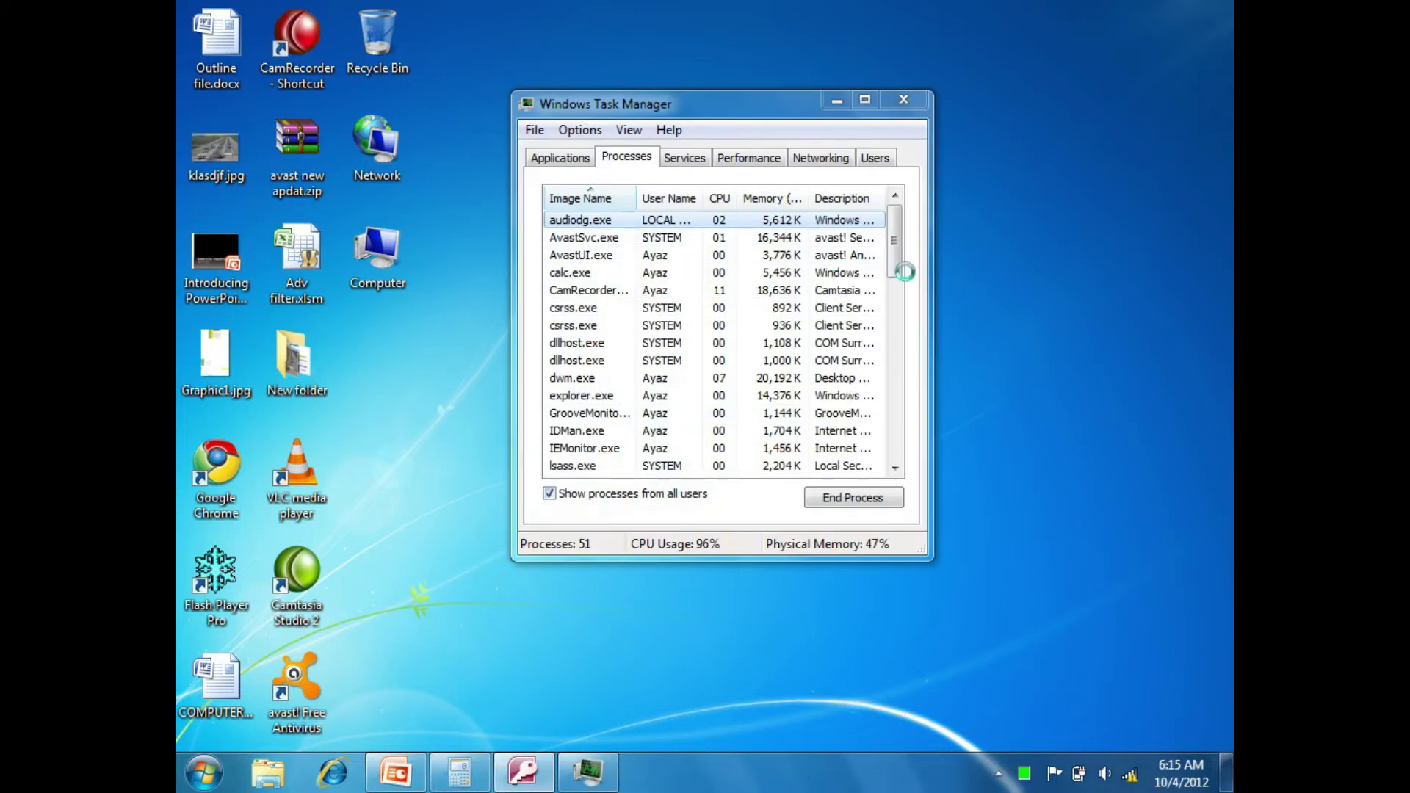
pyautogui.moveTo(895, 250); pyautogui.dragTo(894, 204)
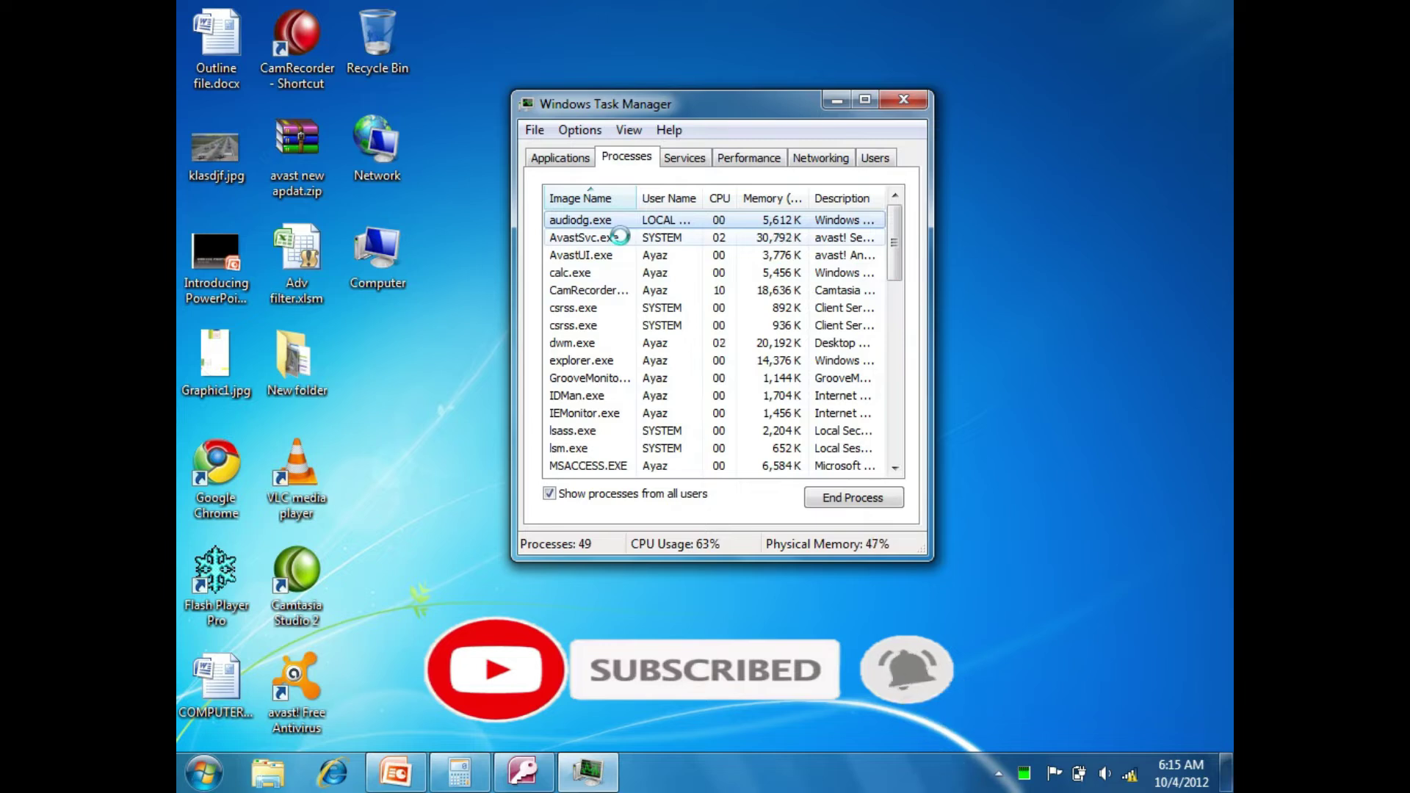
pyautogui.click(758, 156)
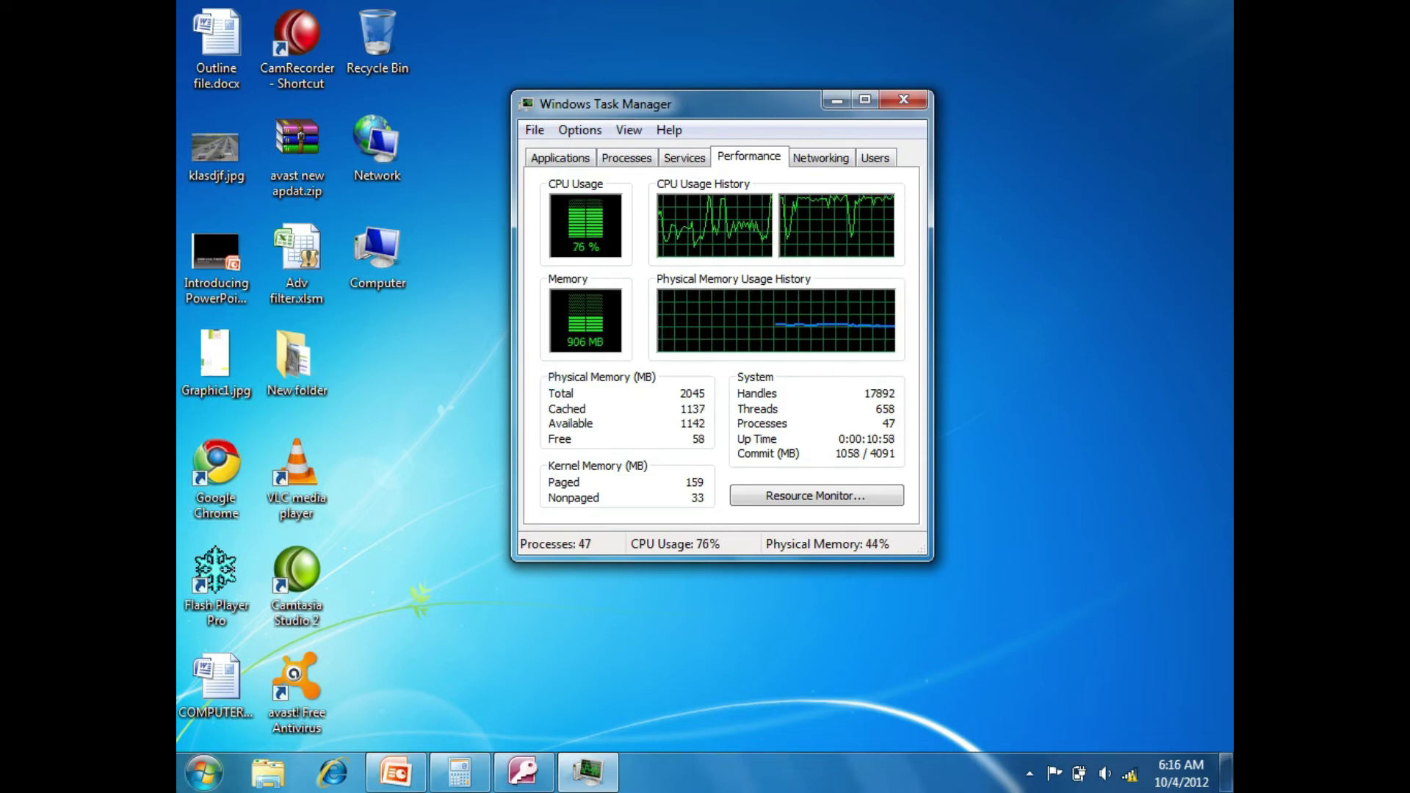
# - Open the Sample Videos folder in the Videos library and play Wildlife.wmv in VLC media player
pyautogui.click(204, 772)
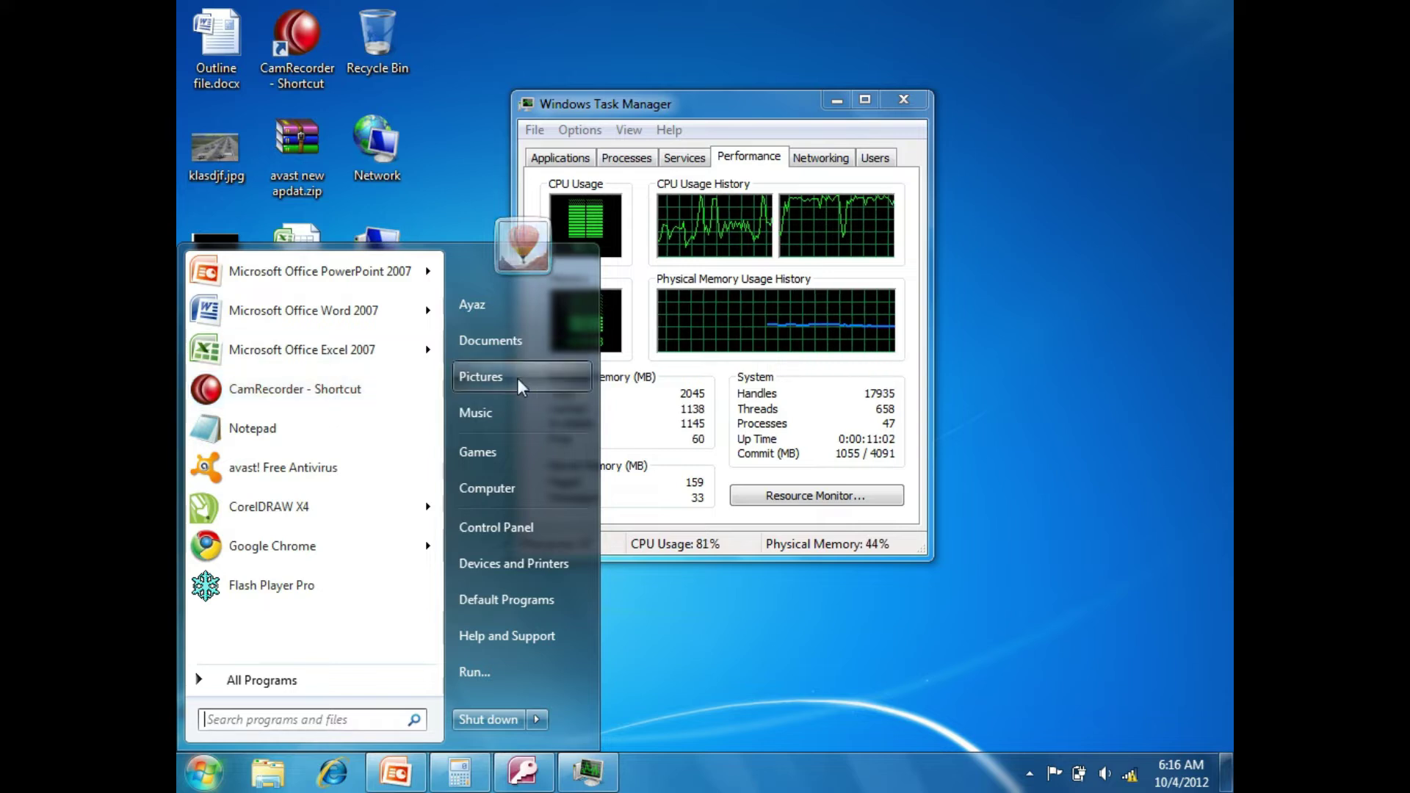
pyautogui.click(506, 341)
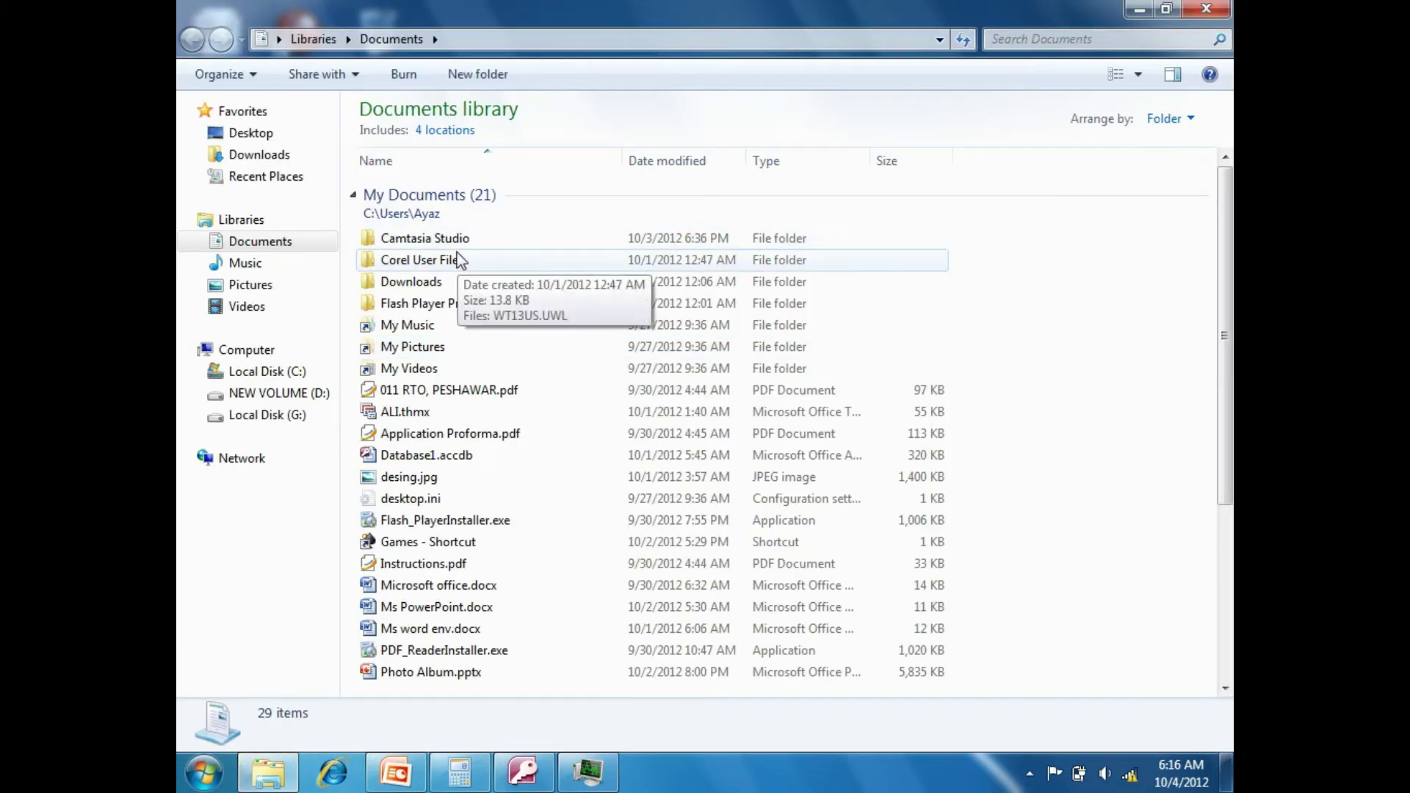
pyautogui.click(246, 306)
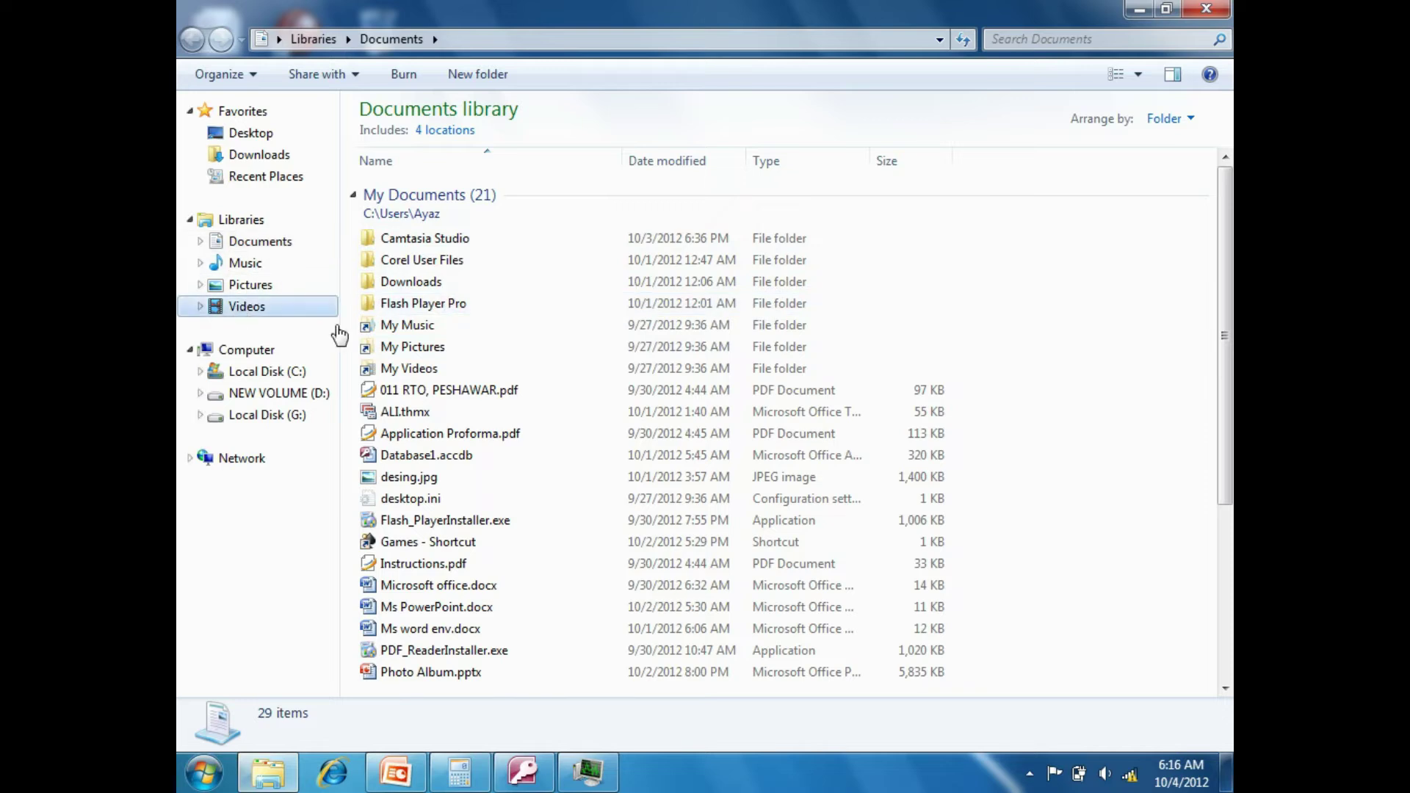
pyautogui.doubleClick(435, 246)
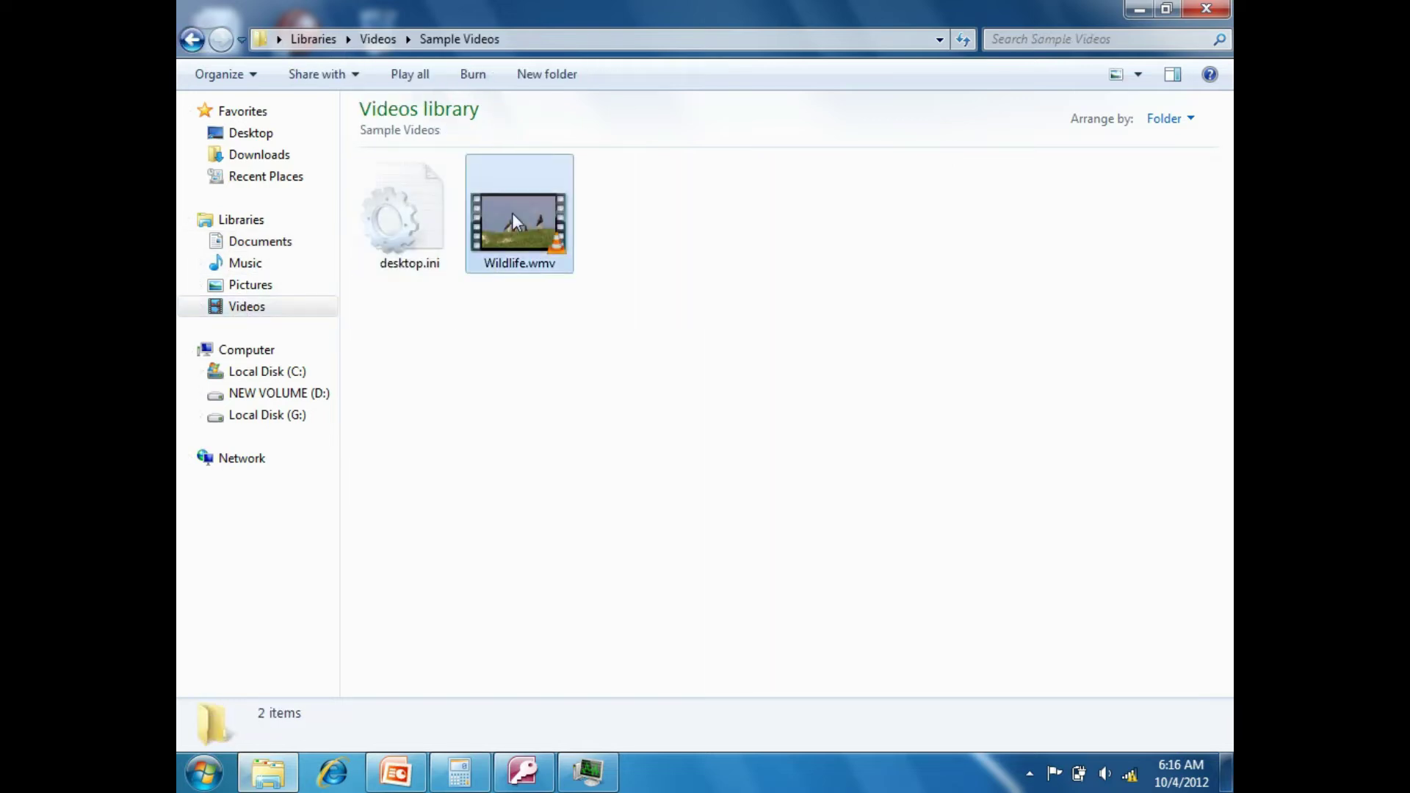
pyautogui.rightClick(513, 213)
pyautogui.click(558, 227)
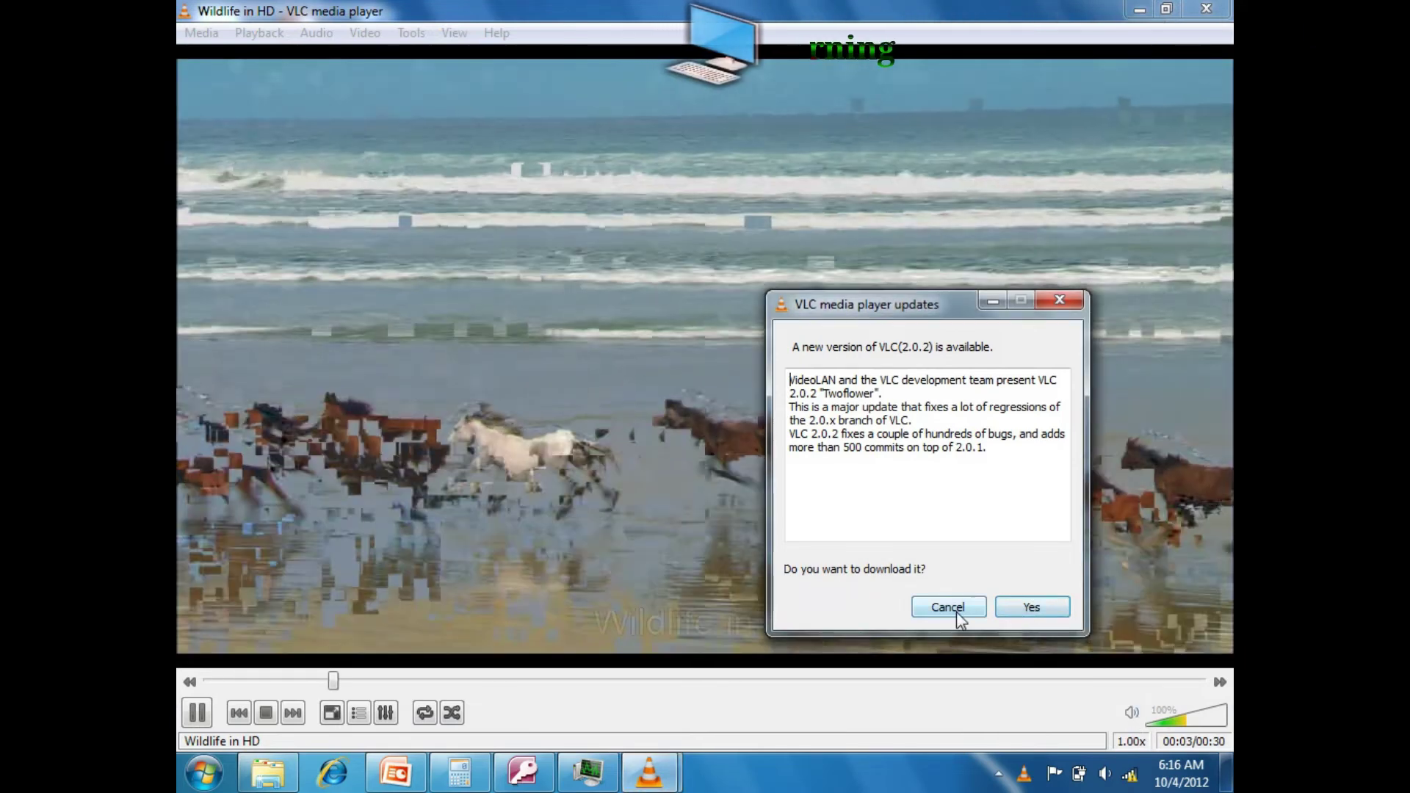
# - Decline the VLC update and mute the video, then clear the player and folder windows away to reveal Task Manager
pyautogui.click(956, 611)
pyautogui.click(1132, 712)
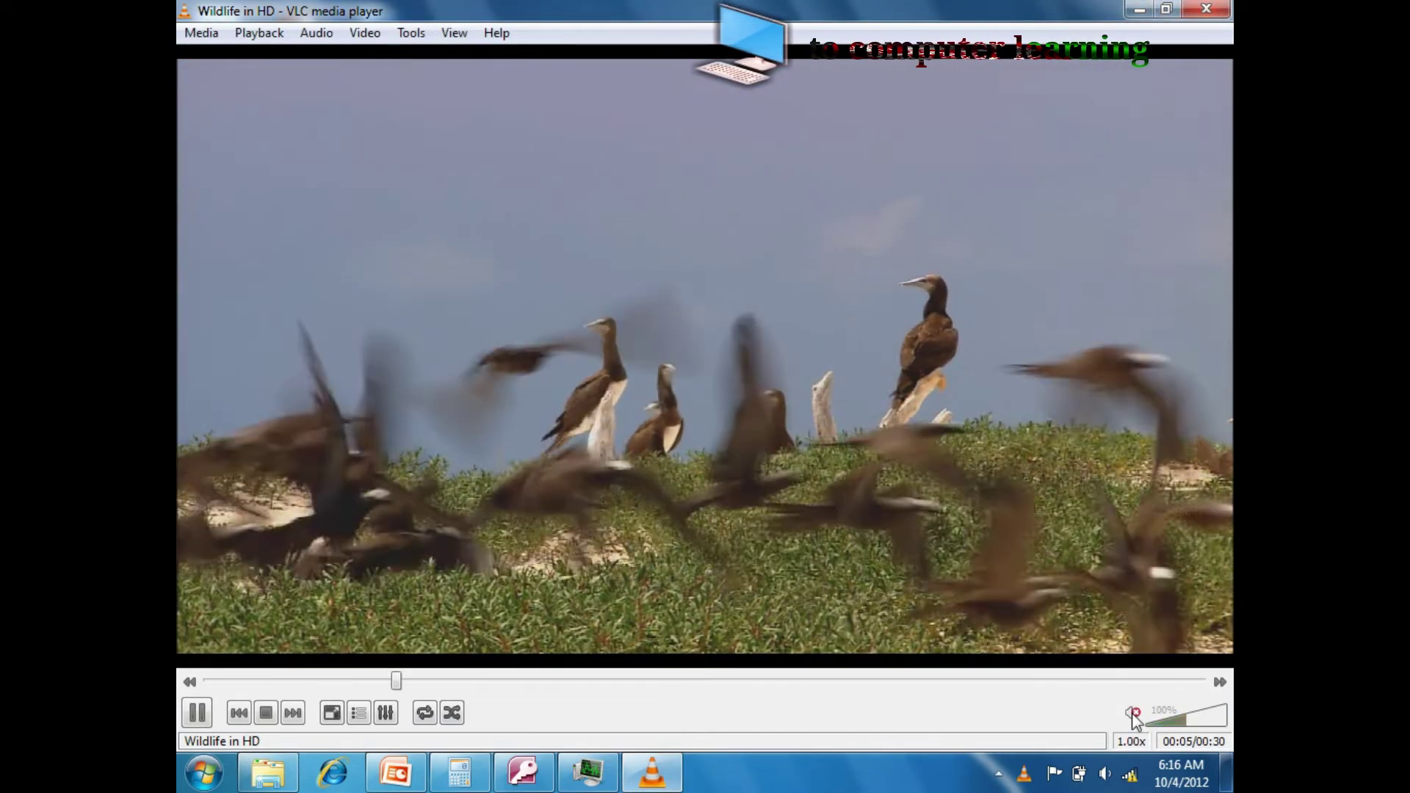
pyautogui.click(1140, 10)
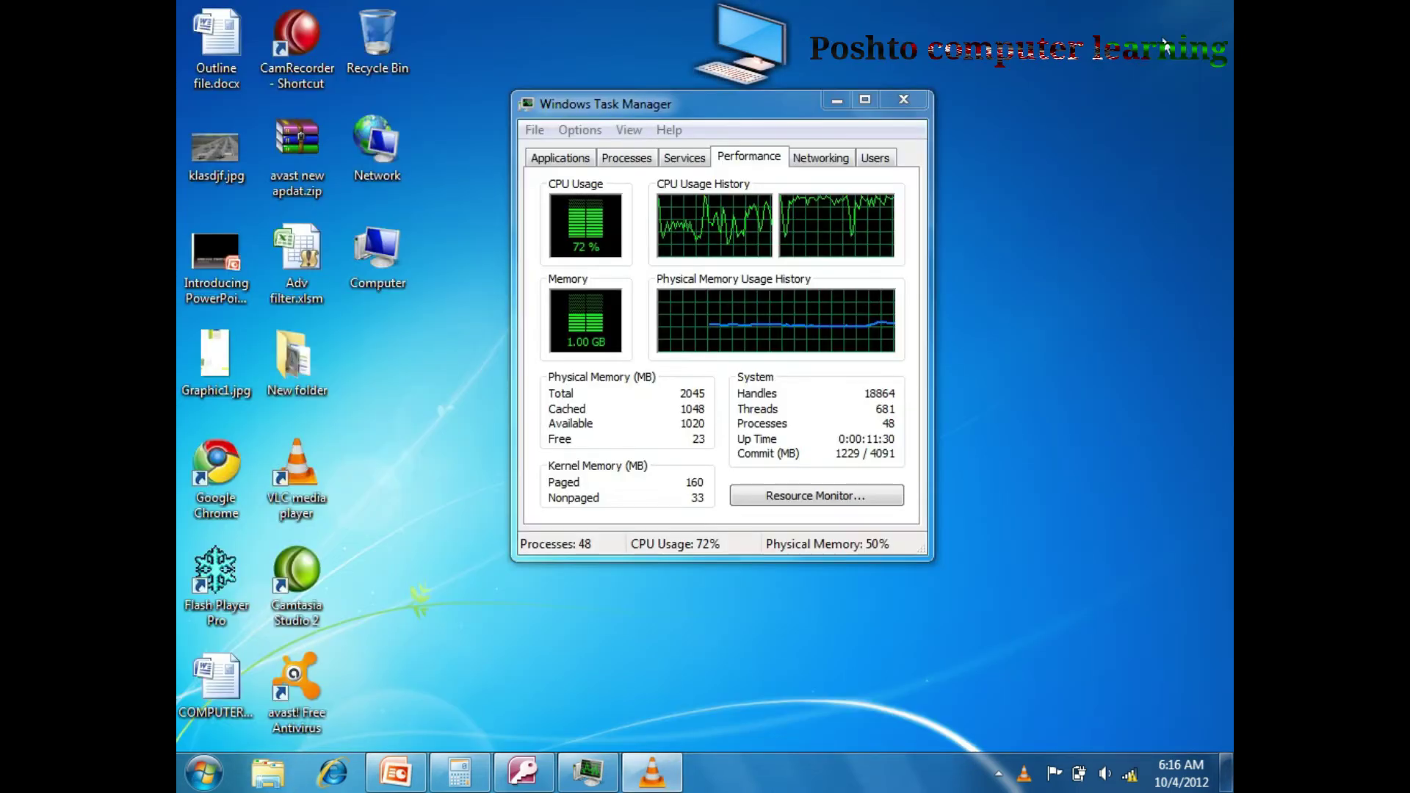
pyautogui.click(1212, 11)
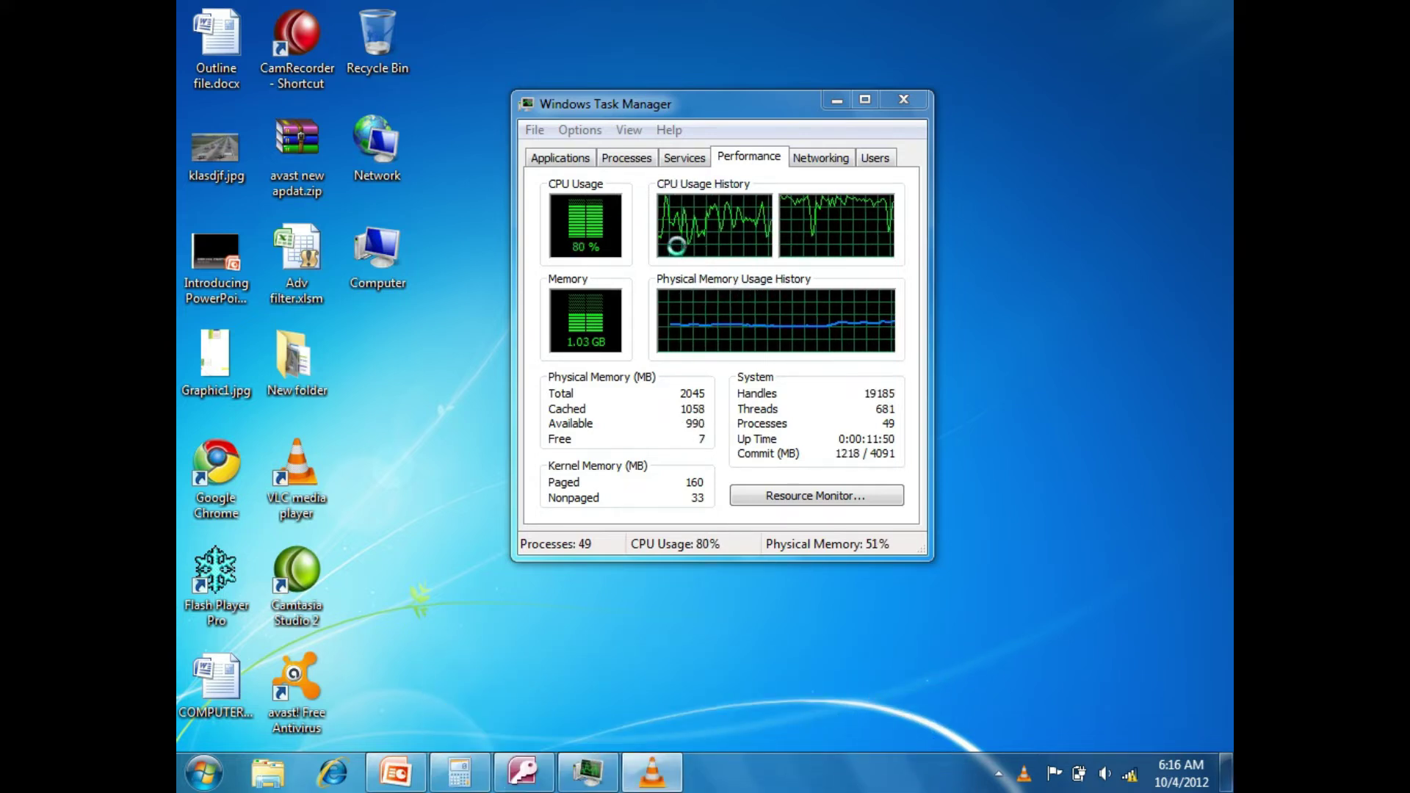
# - Close the VLC, Access, Calculator and PowerPoint windows from the taskbar, then refresh the desktop
pyautogui.rightClick(665, 771)
pyautogui.click(645, 711)
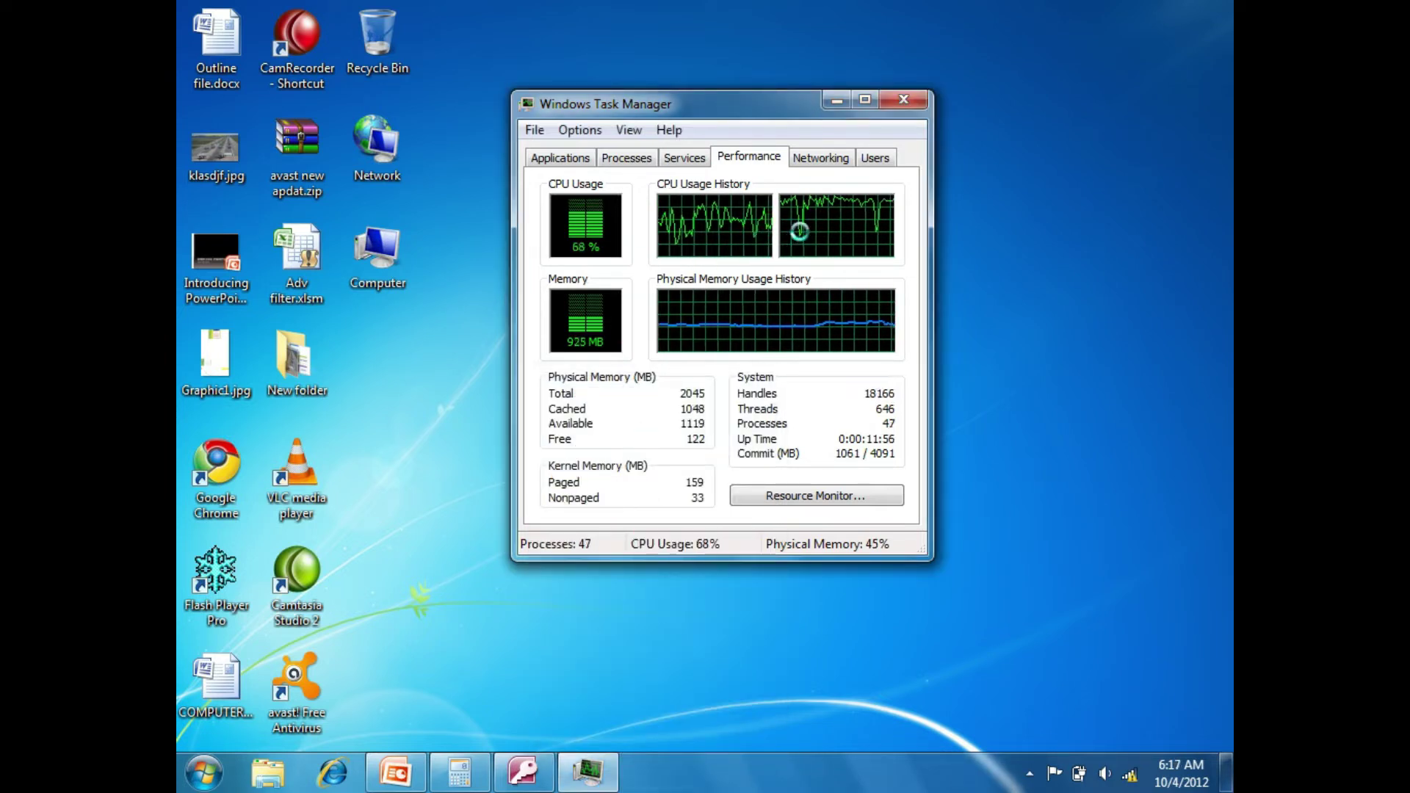
pyautogui.rightClick(545, 776)
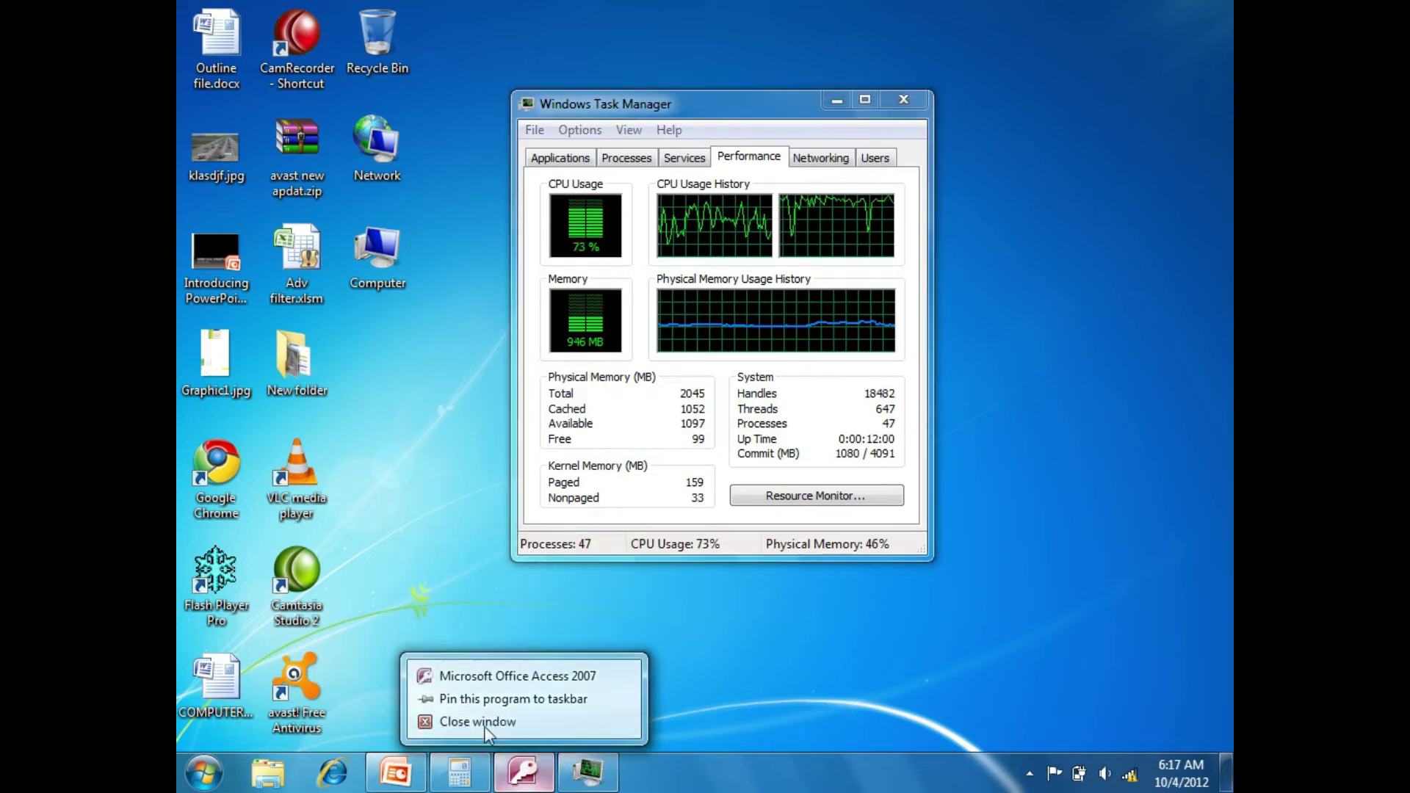
pyautogui.click(486, 721)
pyautogui.rightClick(459, 772)
pyautogui.click(451, 716)
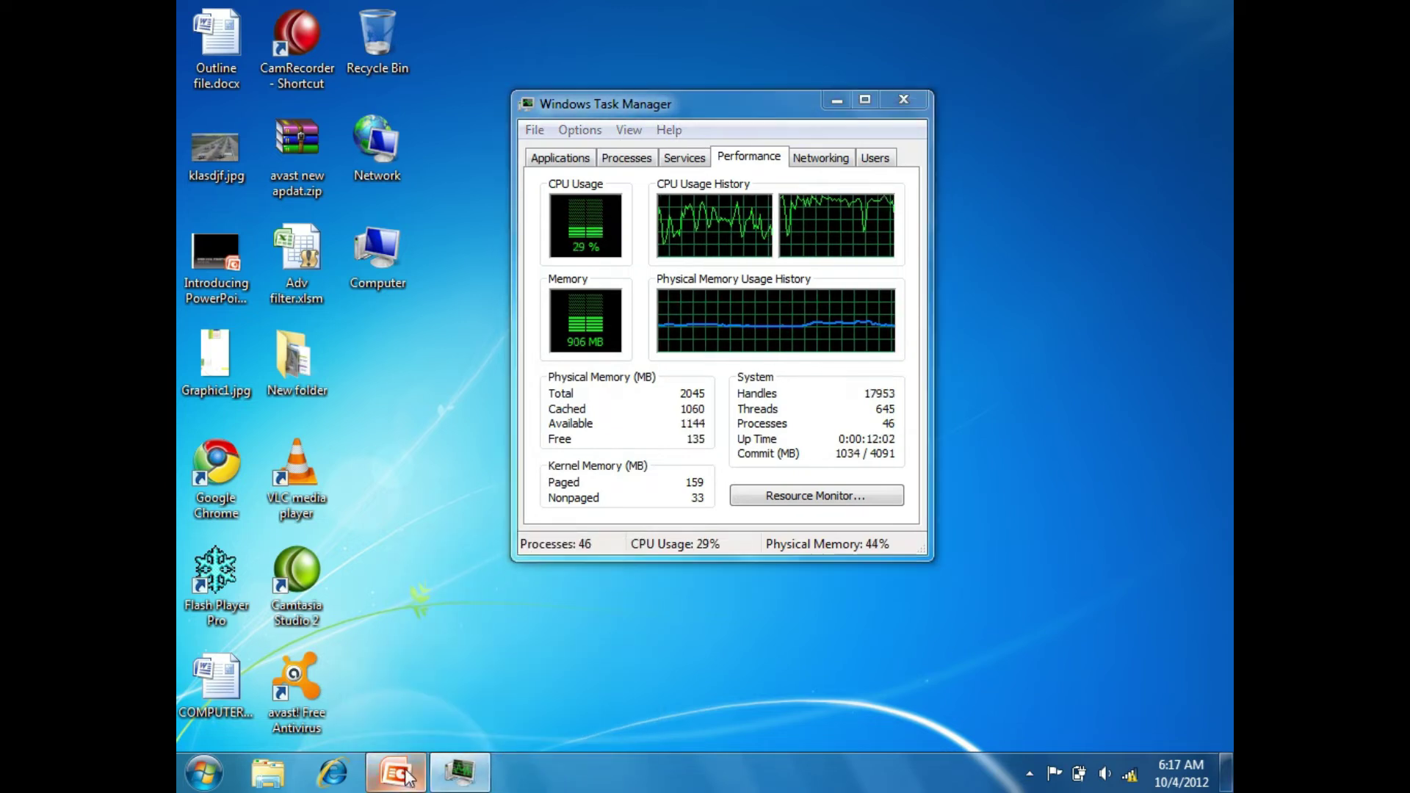
pyautogui.rightClick(408, 777)
pyautogui.click(398, 720)
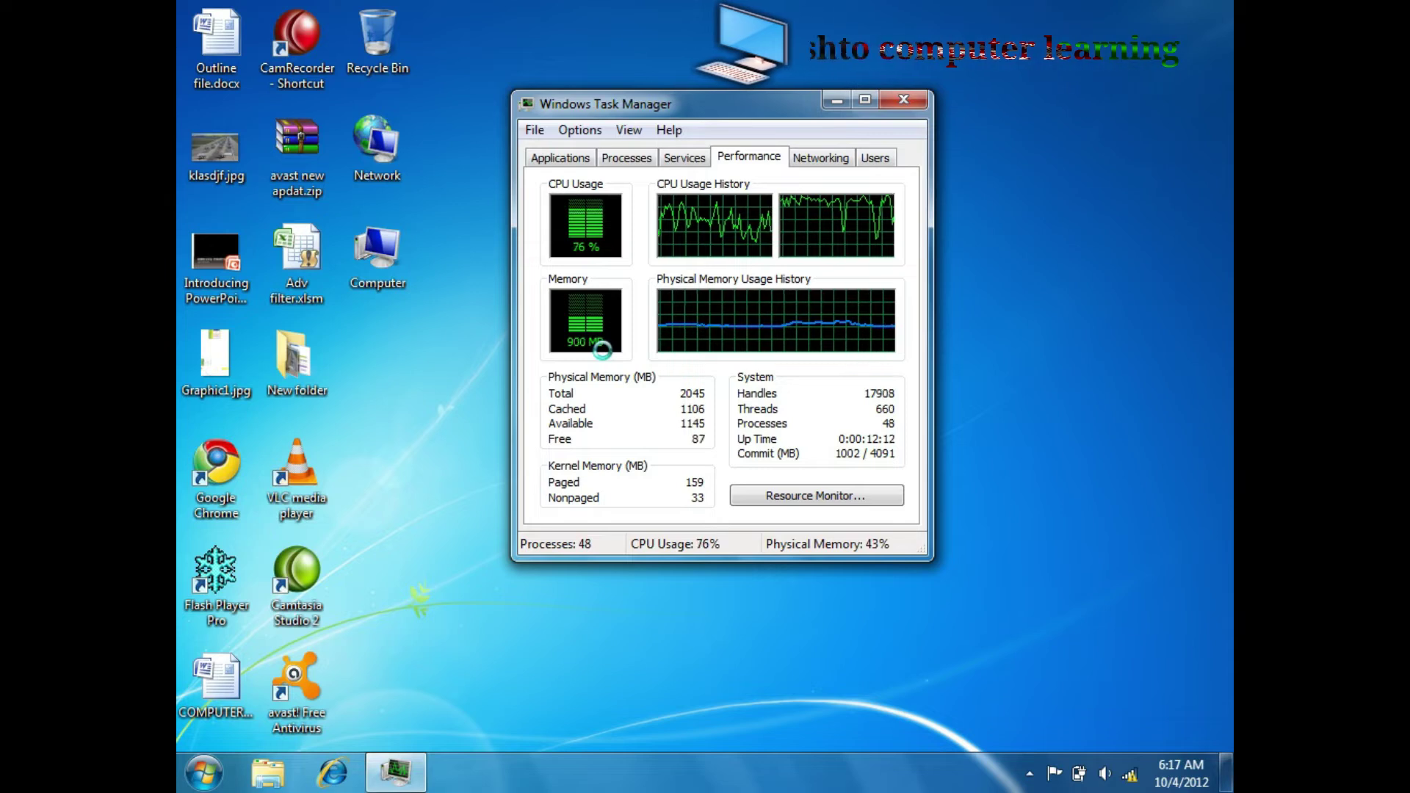
pyautogui.rightClick(663, 401)
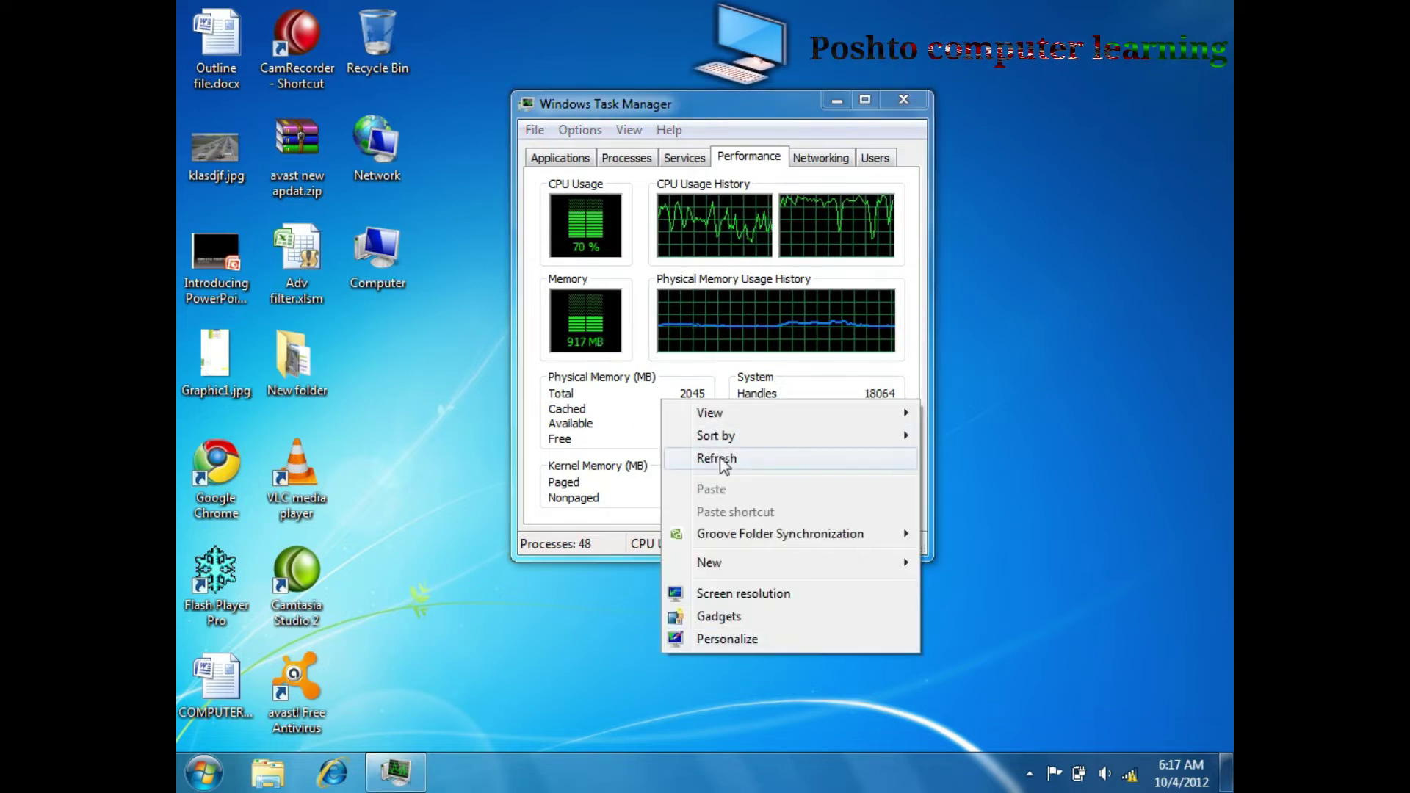
pyautogui.click(722, 460)
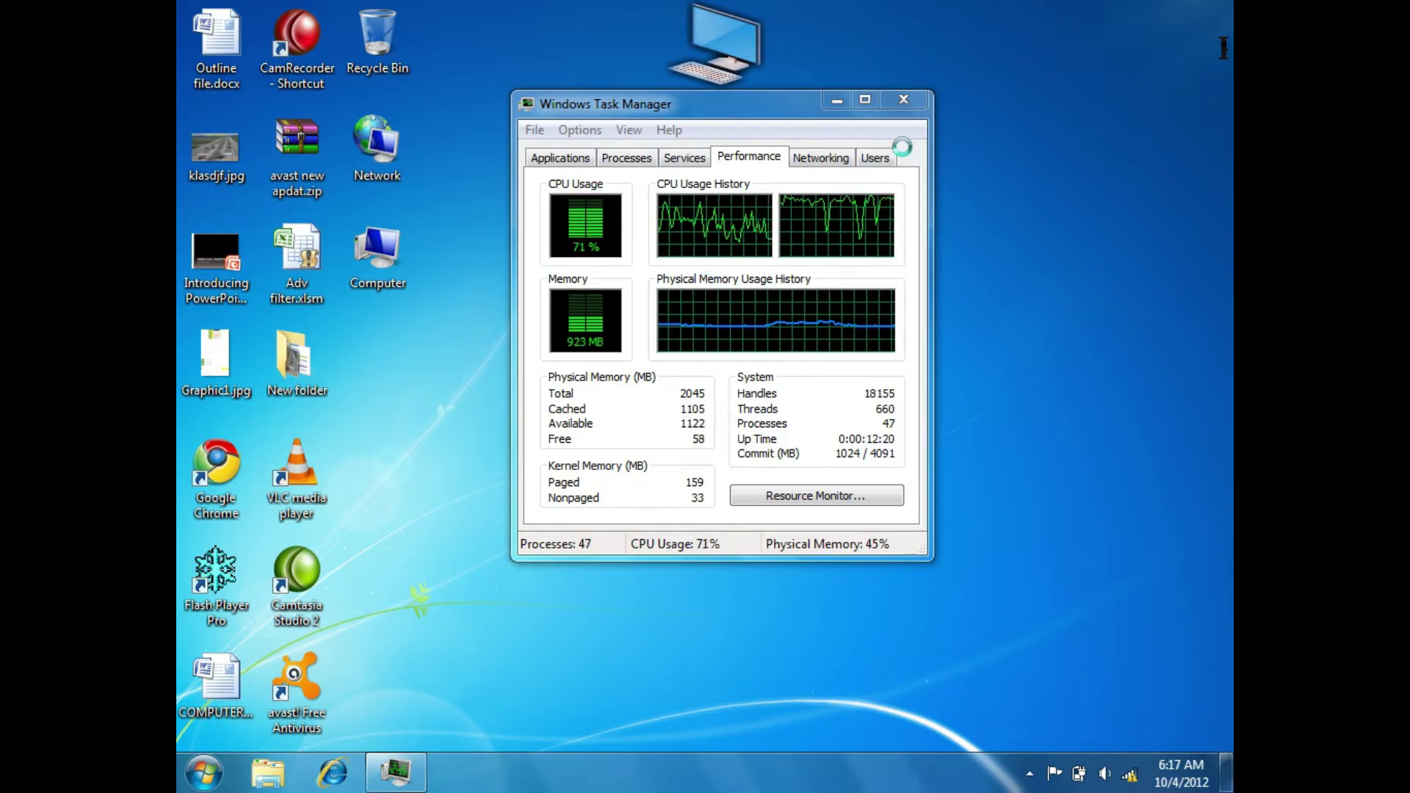
# - Examine the logged-on user in Task Manager and the matching account in Control Panel's User Accounts, then close Control Panel
pyautogui.click(874, 157)
pyautogui.click(621, 220)
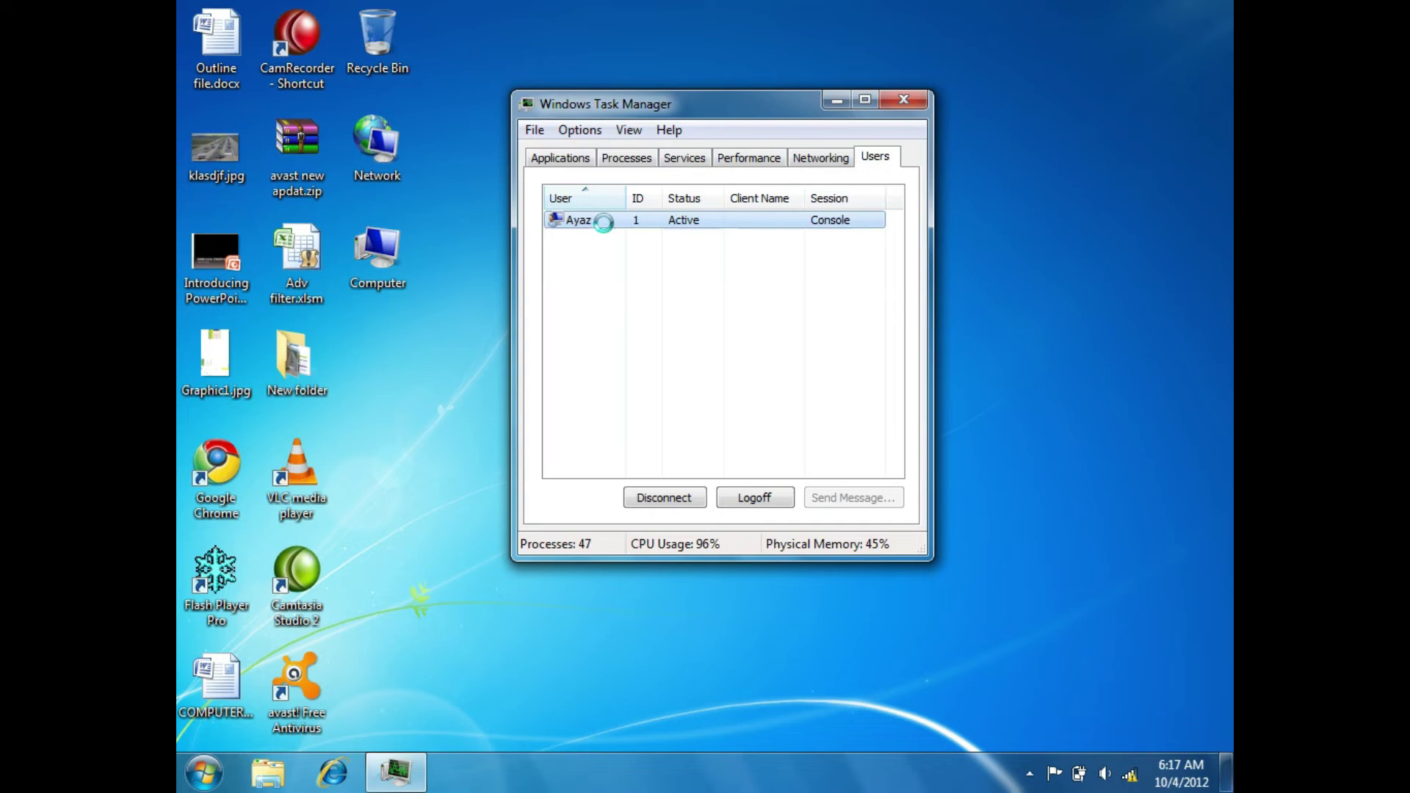
pyautogui.press('super')
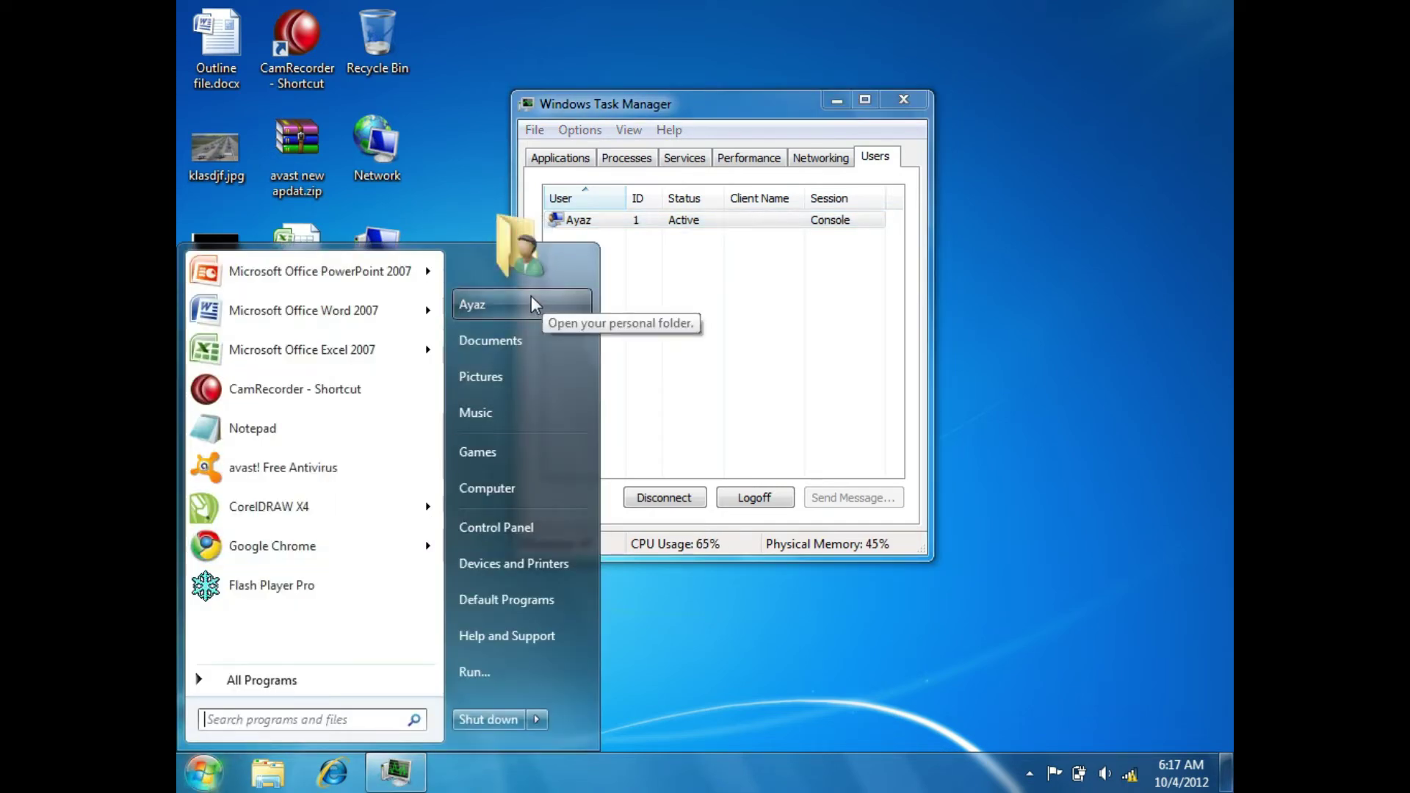
pyautogui.click(516, 526)
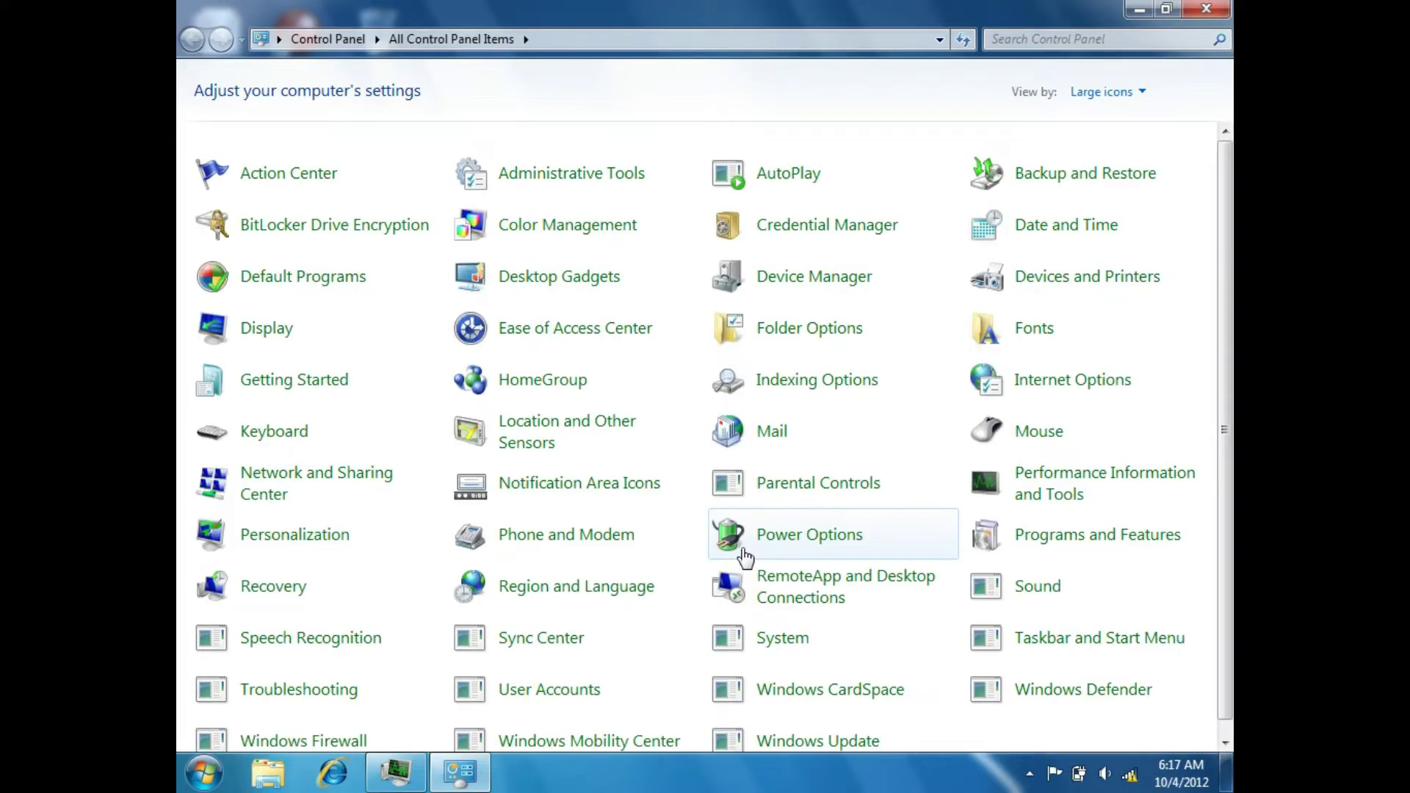
pyautogui.scroll(-1, 743, 552)
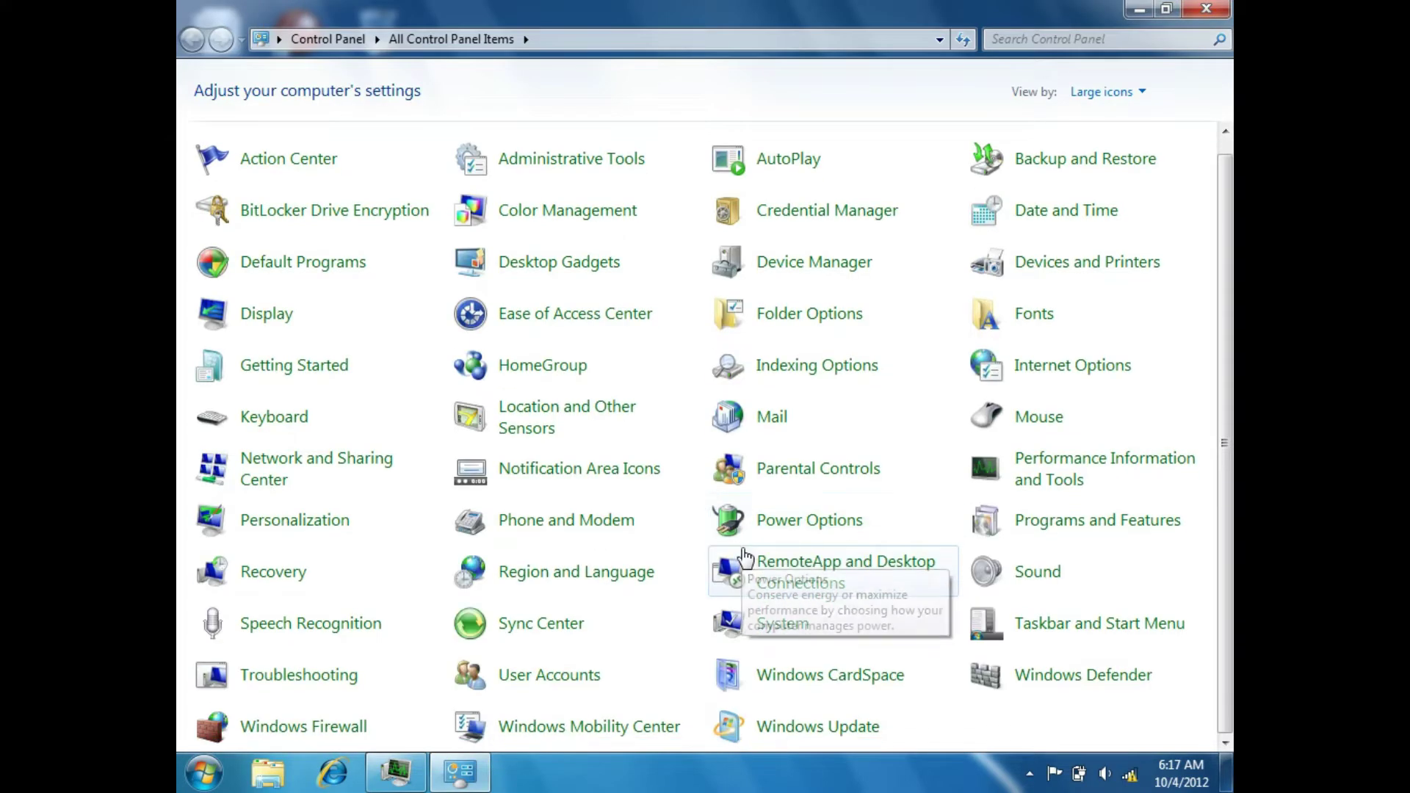
pyautogui.click(553, 679)
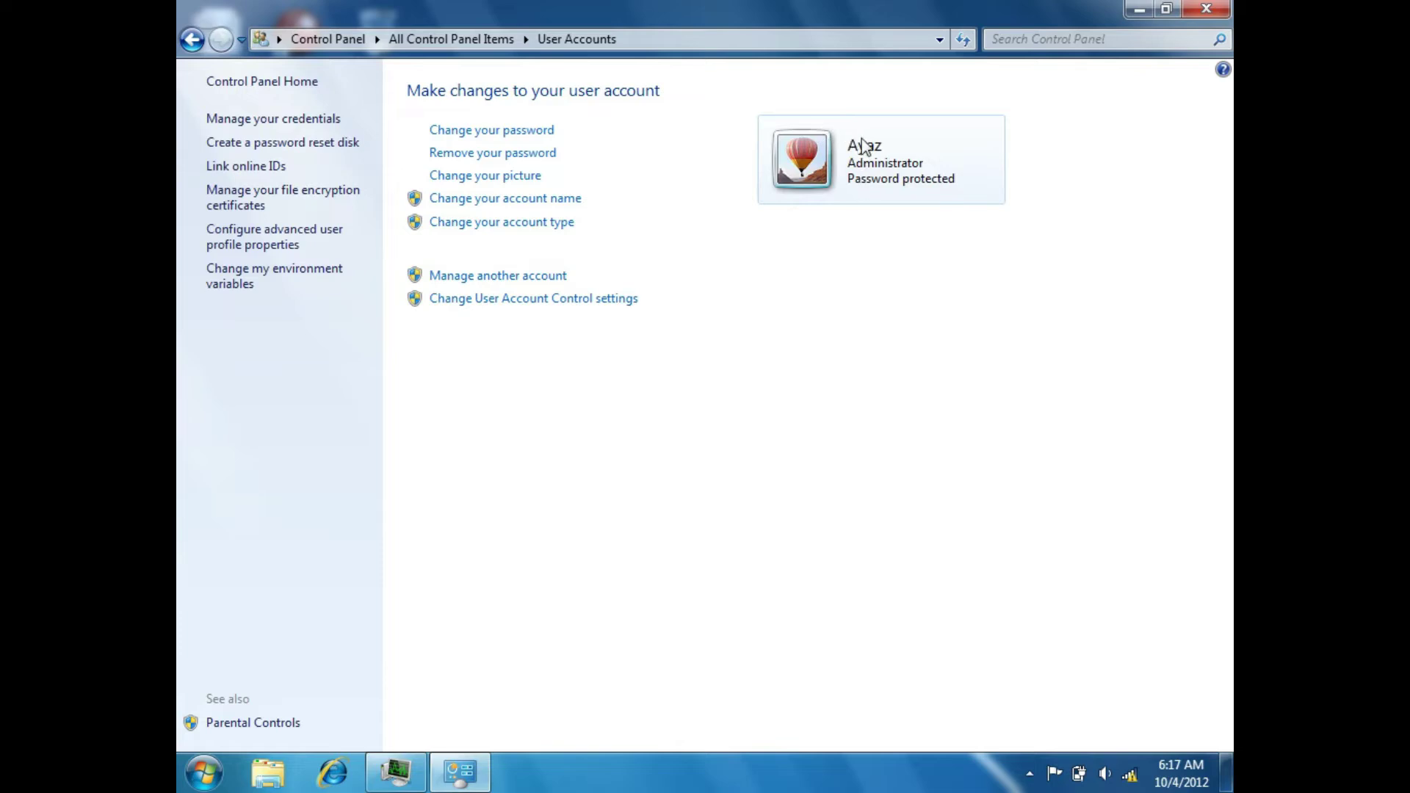
pyautogui.click(1207, 10)
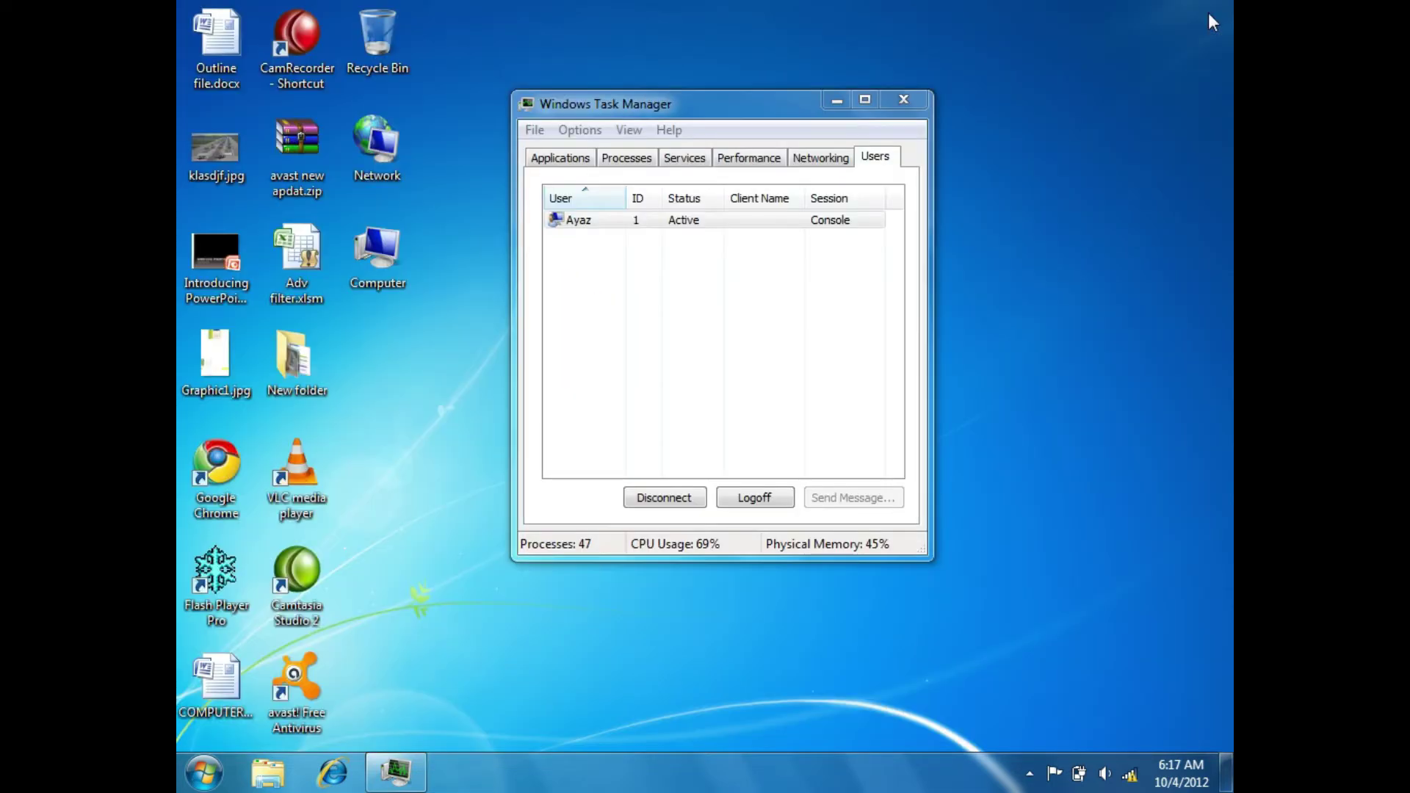
# - Display the network connection usage graphs, then close Task Manager
pyautogui.click(823, 157)
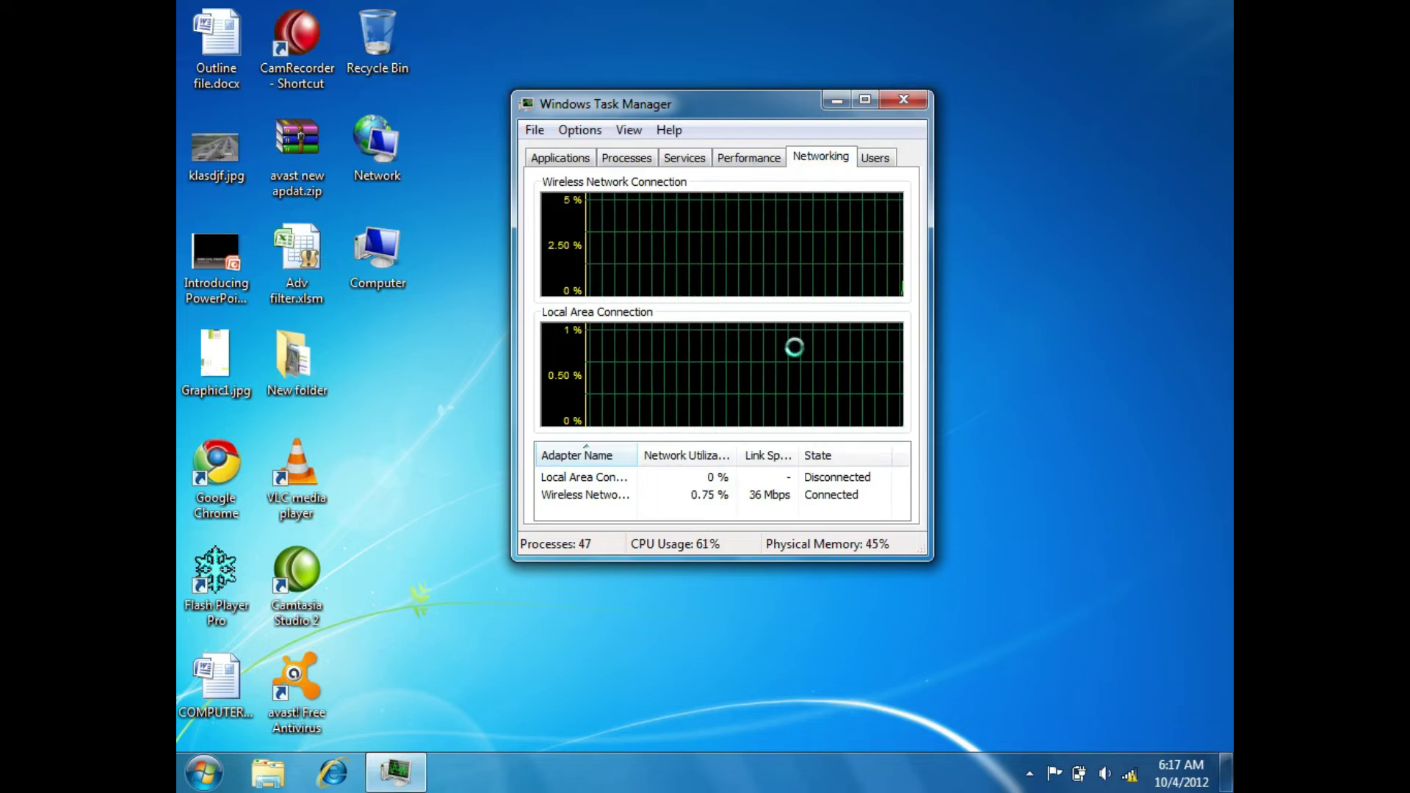
pyautogui.click(904, 98)
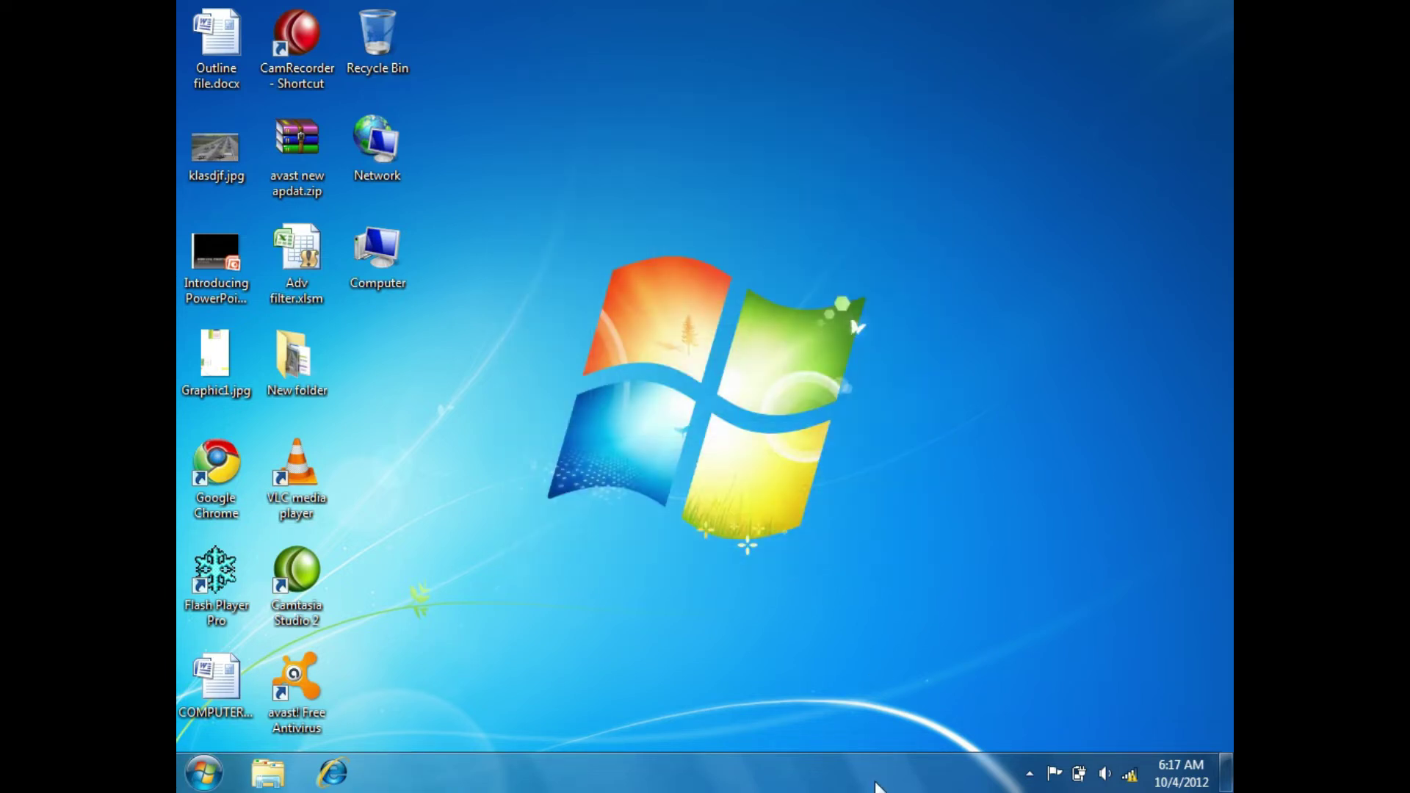
# - Open new Excel, Word and PowerPoint 2007 windows, then show the desktop using the taskbar's options
pyautogui.rightClick(875, 768)
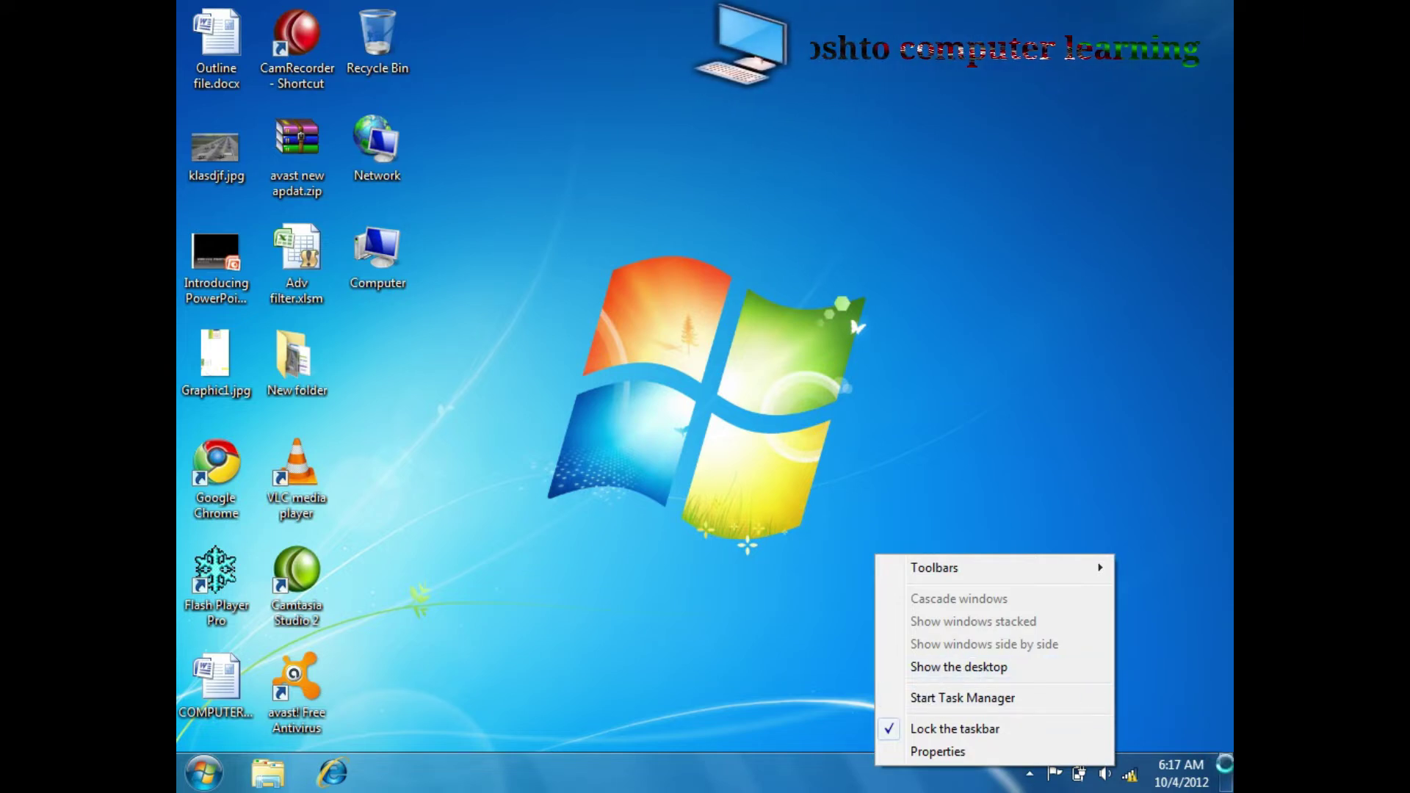
pyautogui.press('super')
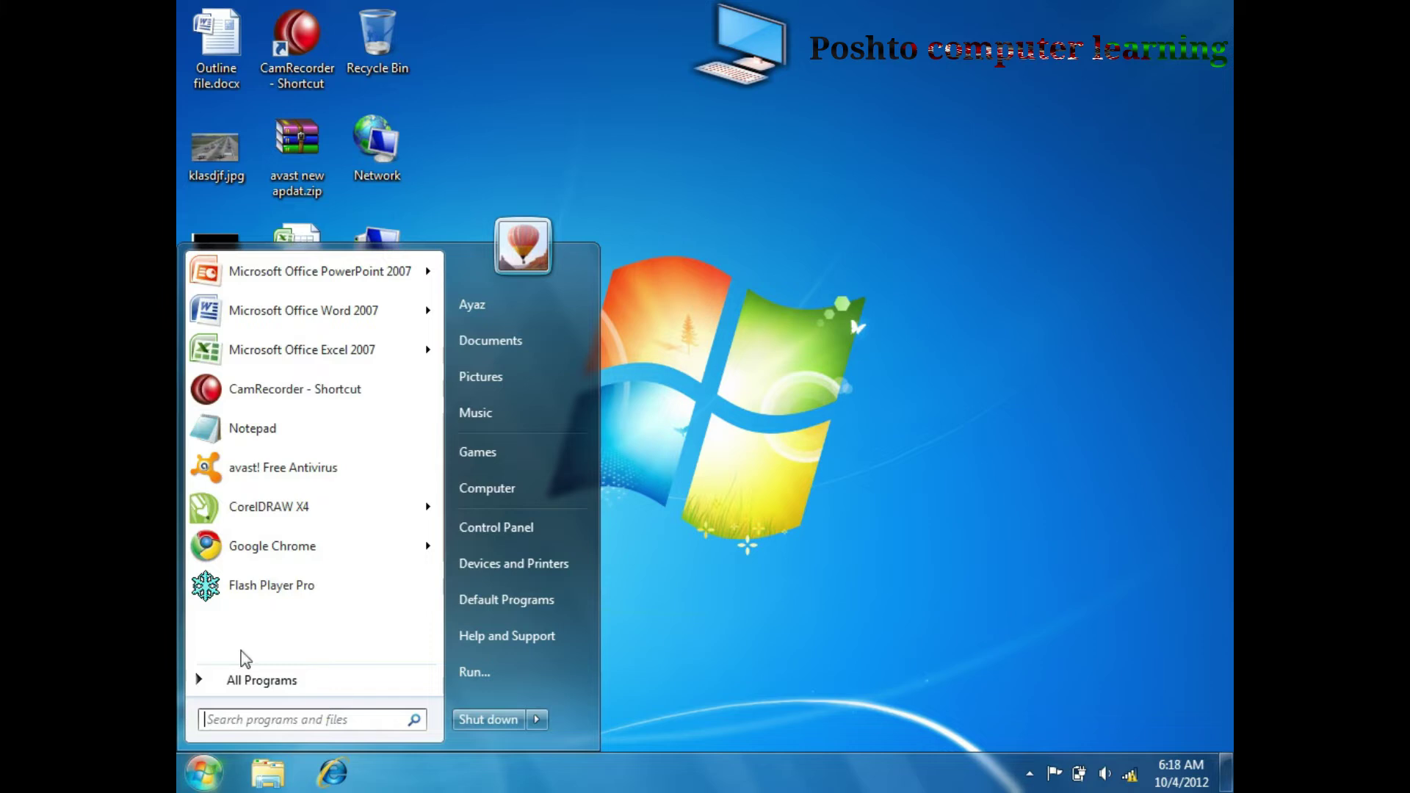
pyautogui.press('super')
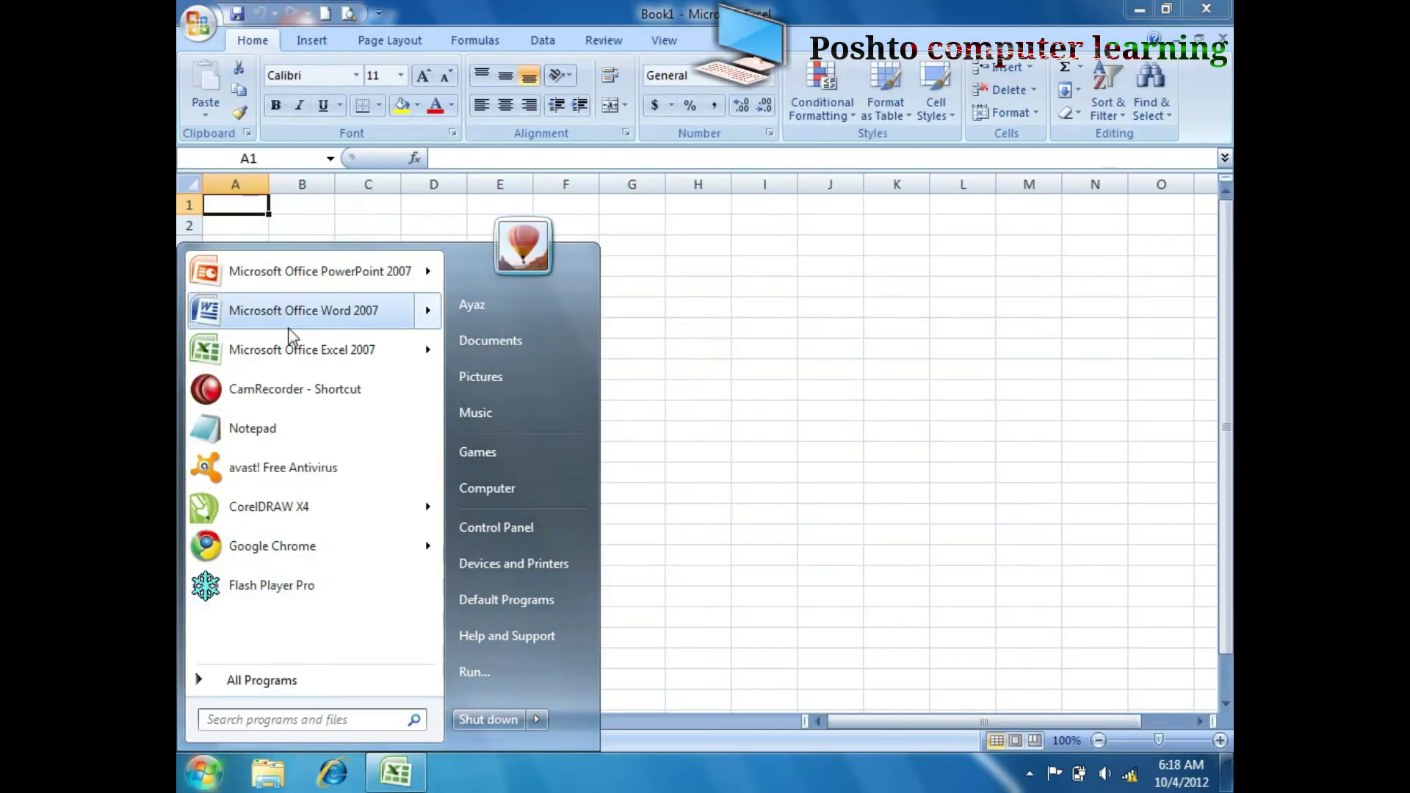
pyautogui.click(289, 305)
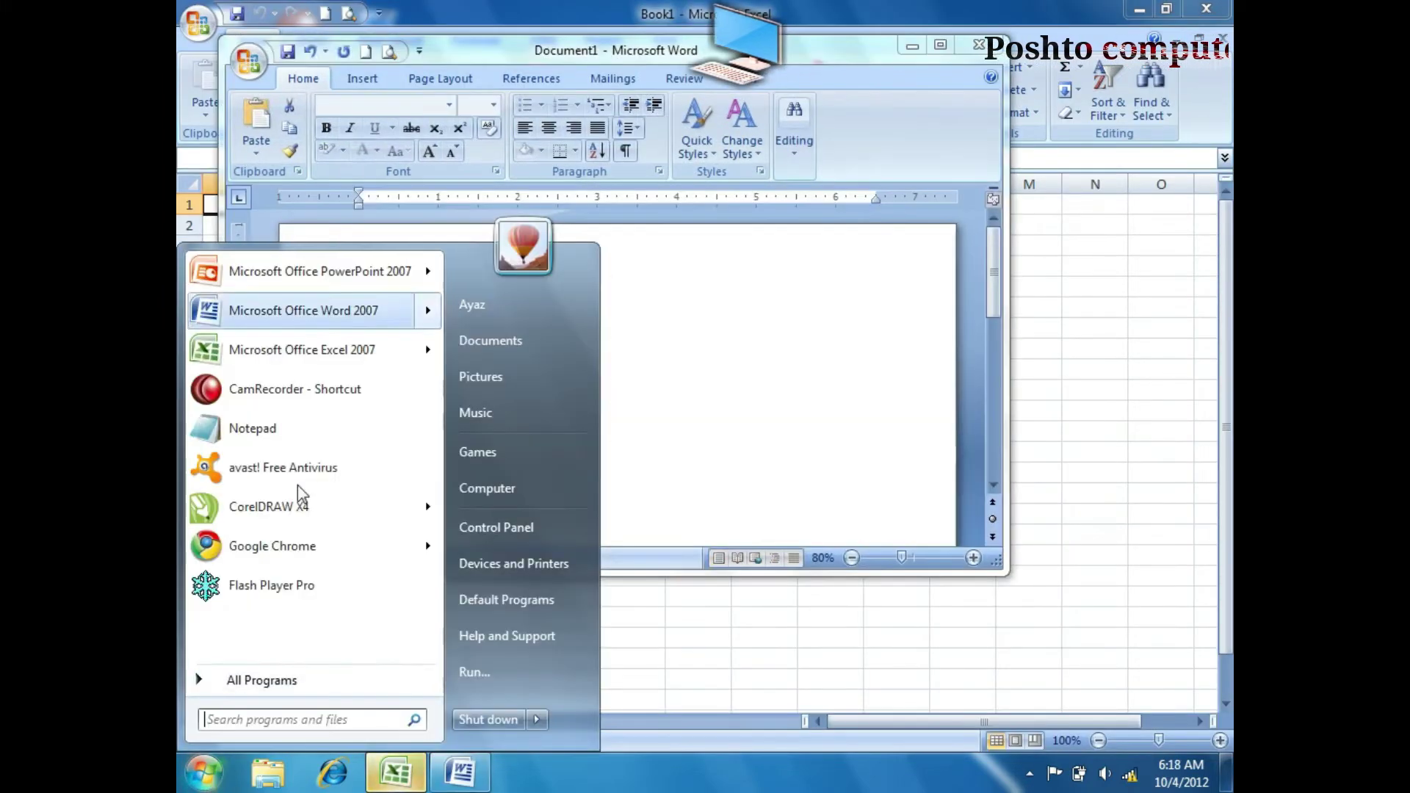
pyautogui.press('Escape')
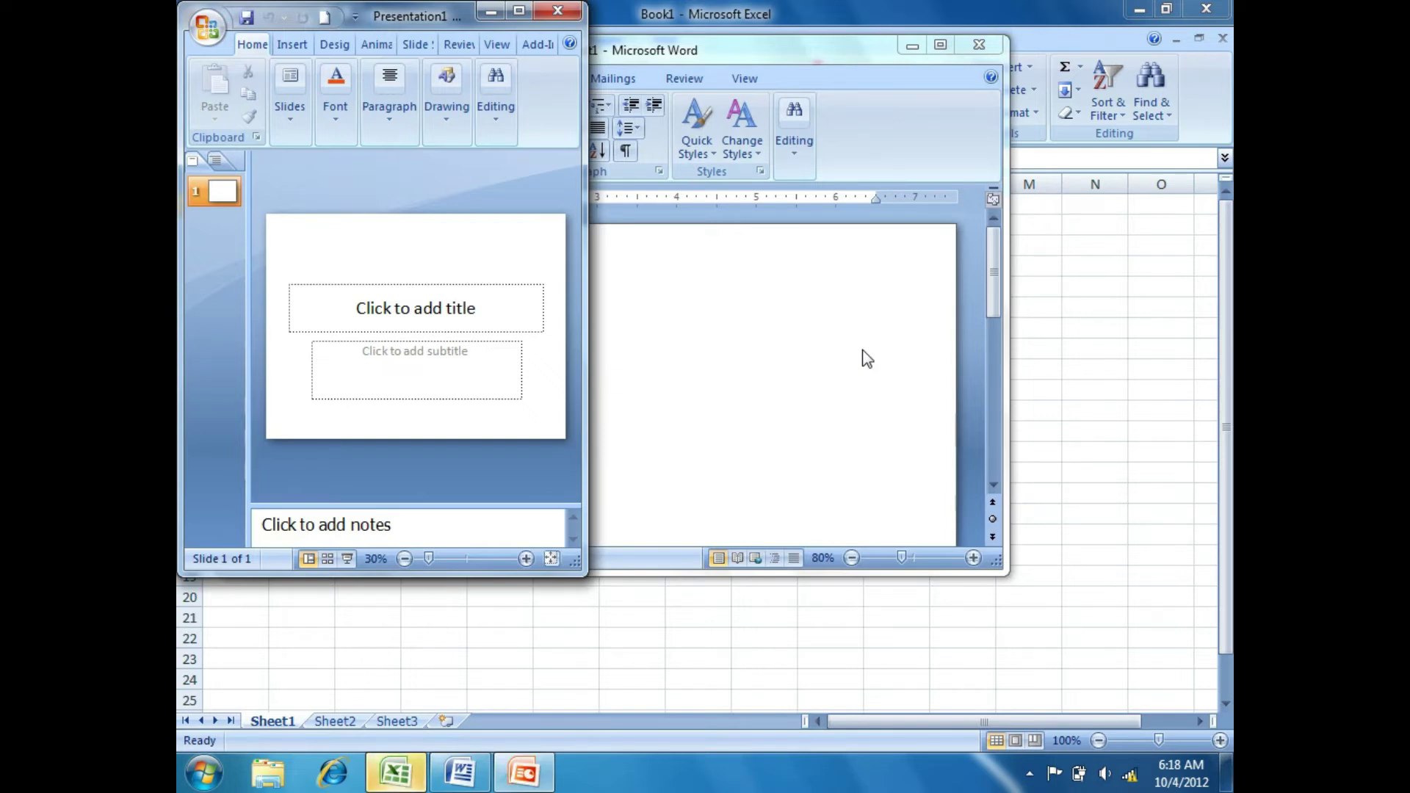
pyautogui.rightClick(926, 771)
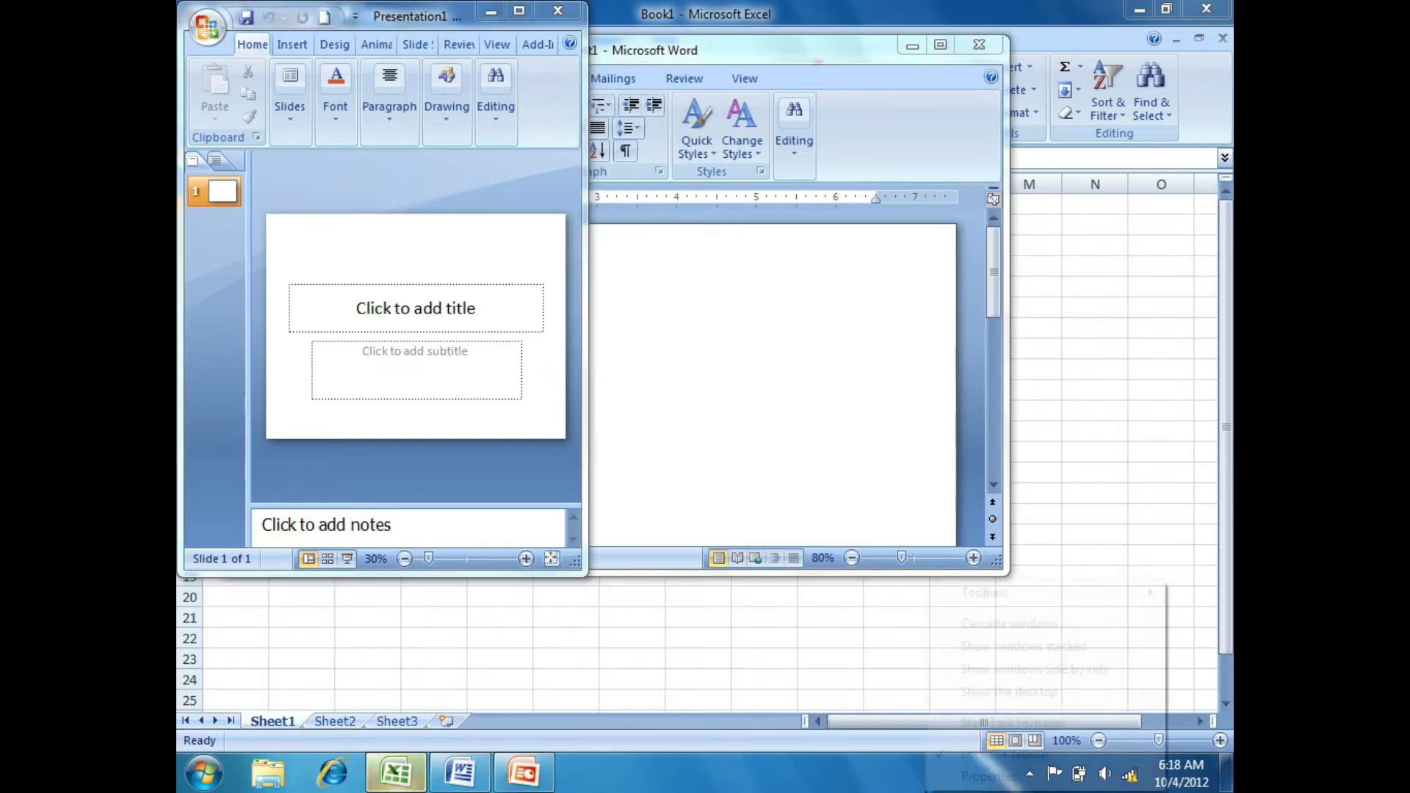
pyautogui.click(971, 694)
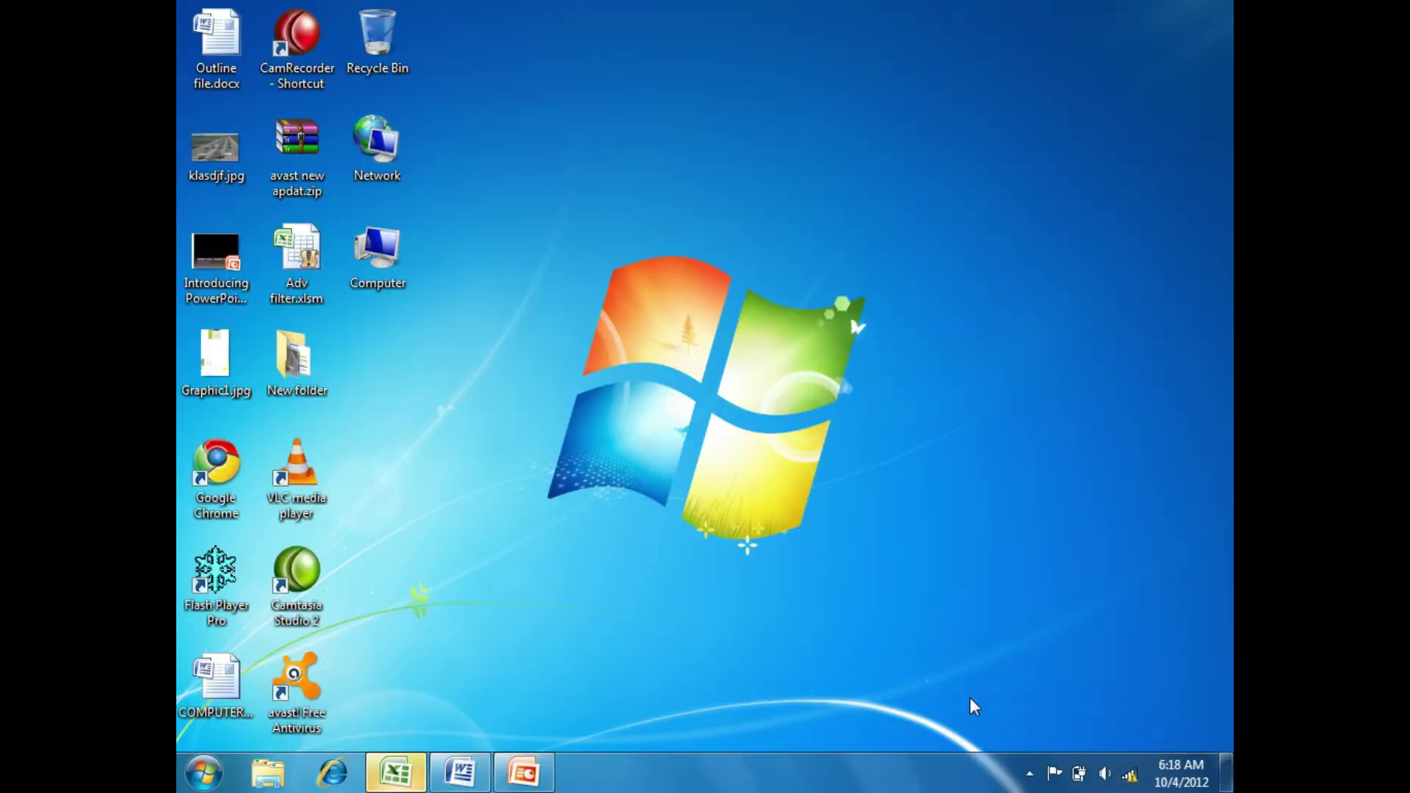
# - Restore the minimized windows, then show the desktop and bring back all open windows using the taskbar's options
pyautogui.click(1227, 771)
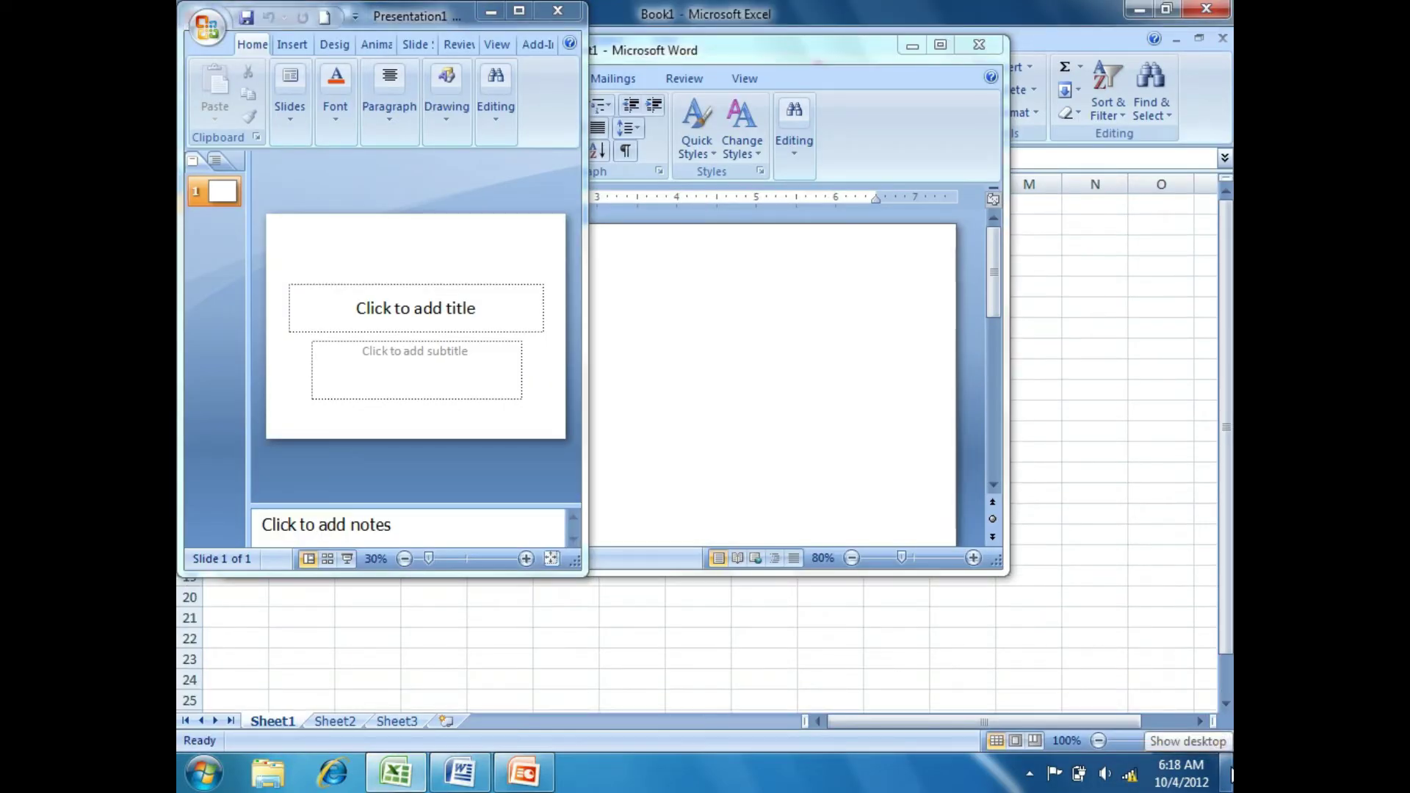
pyautogui.rightClick(850, 774)
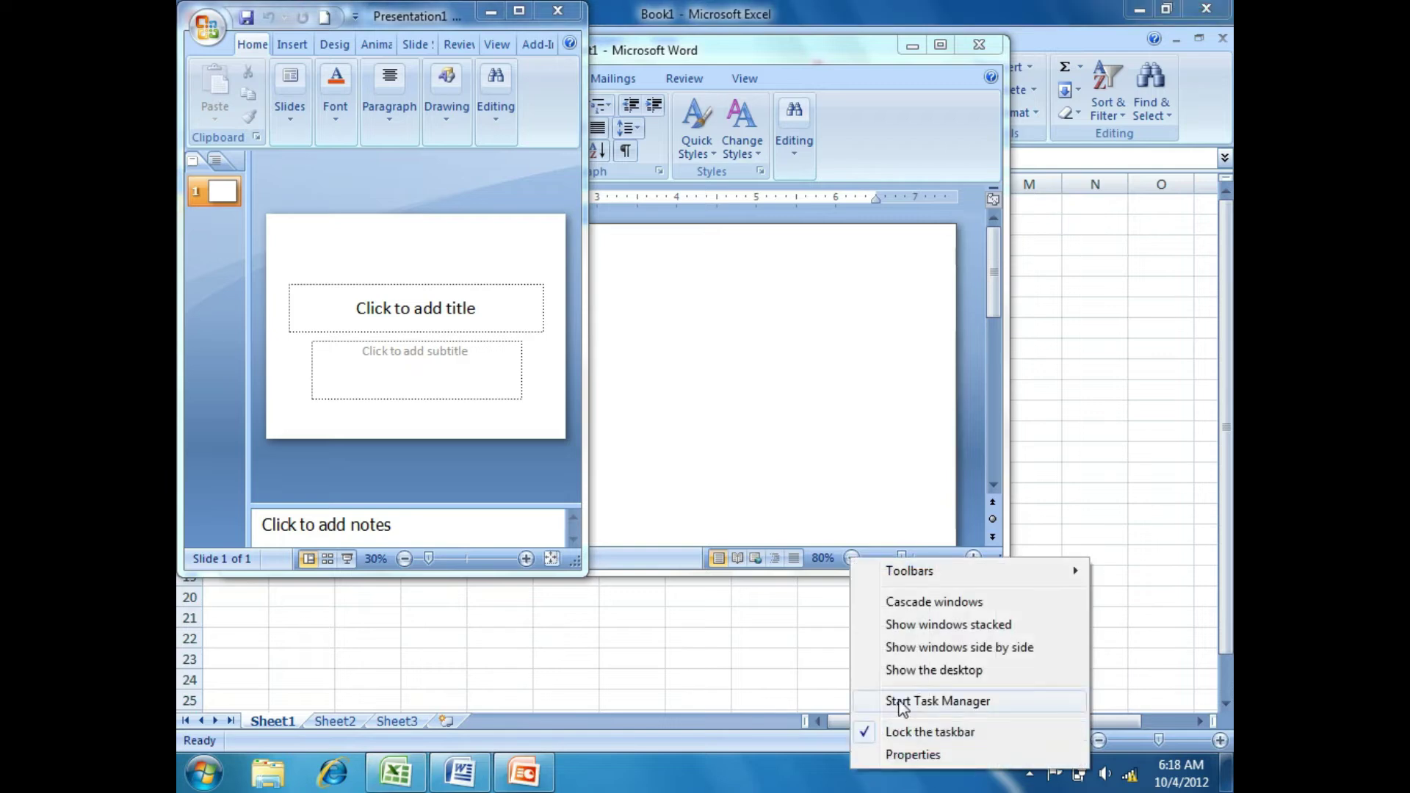
pyautogui.click(907, 680)
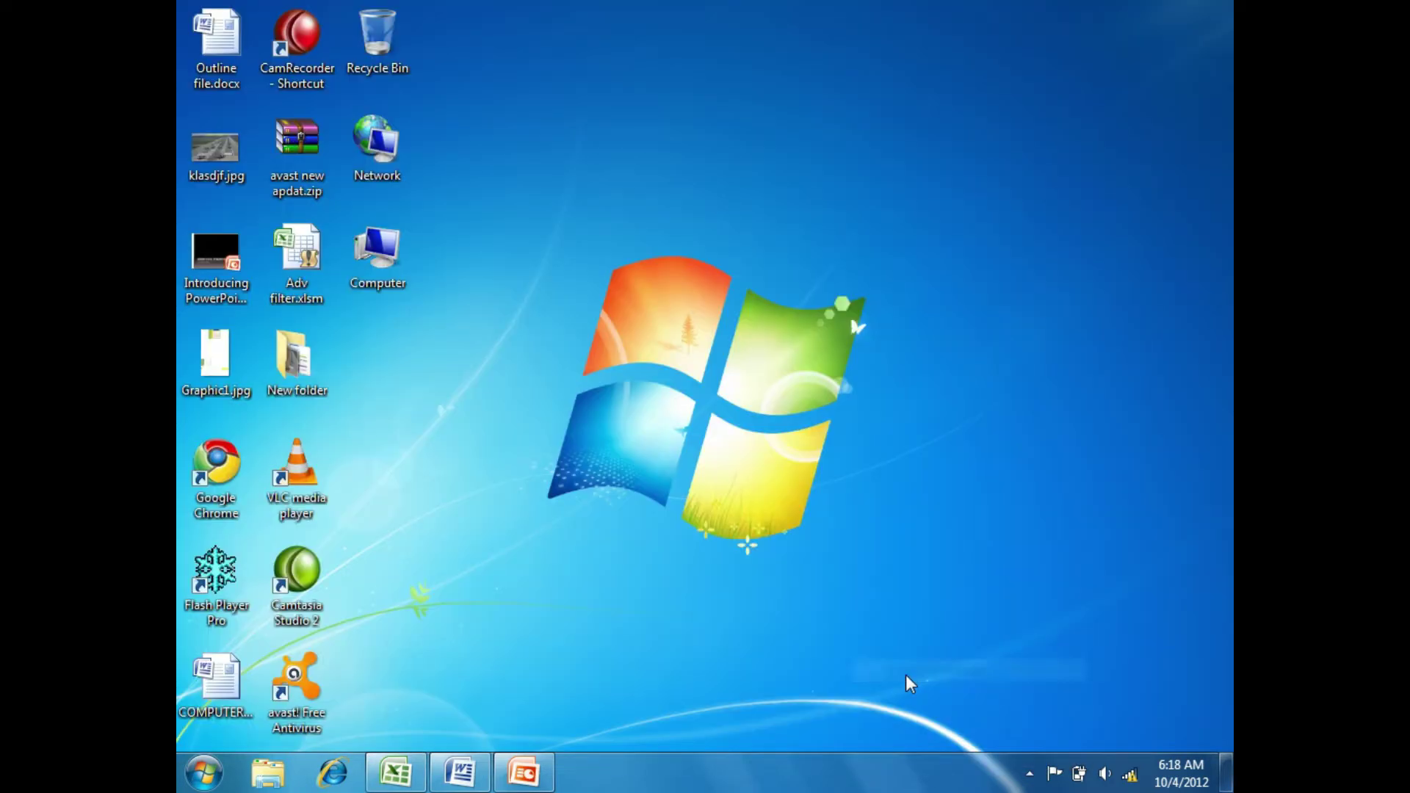
pyautogui.rightClick(899, 784)
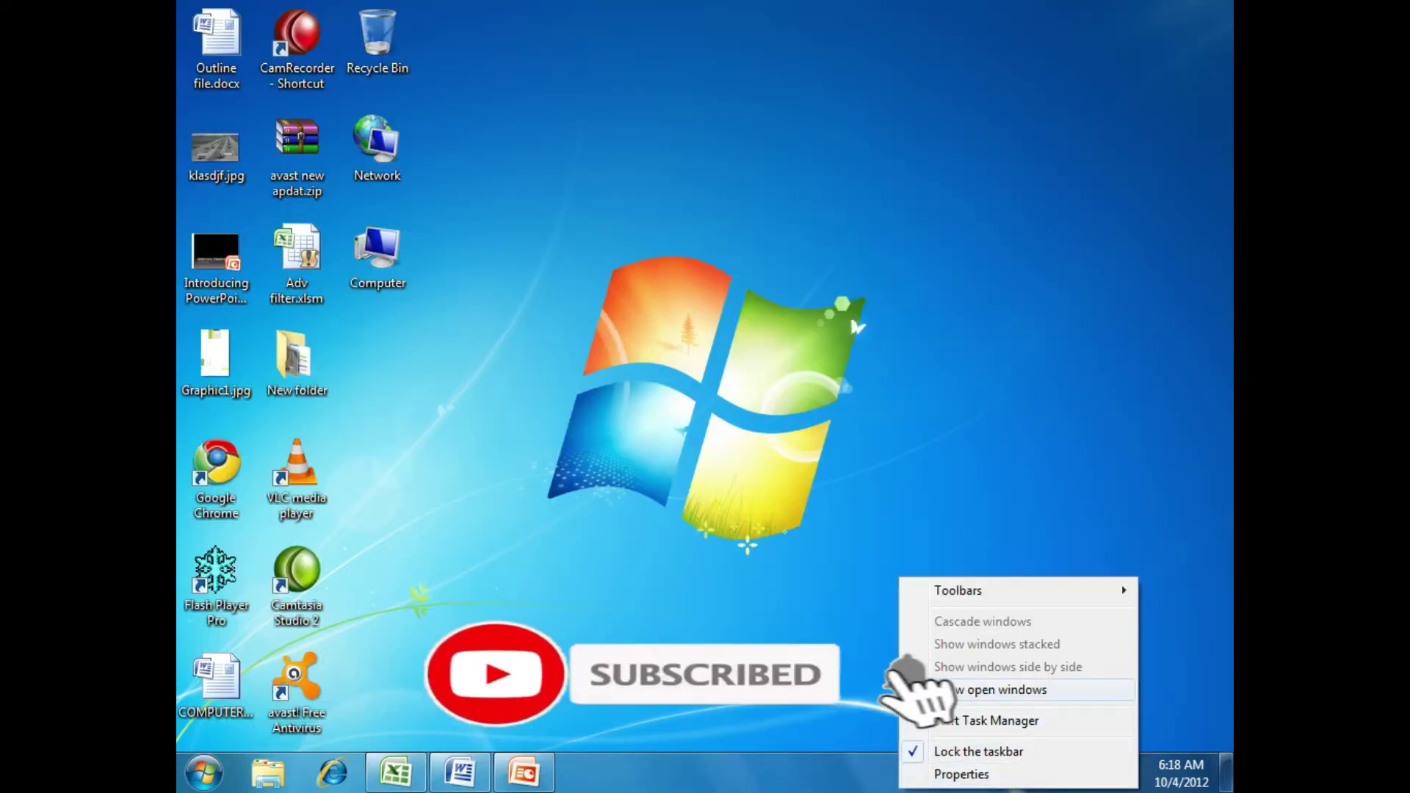
pyautogui.click(910, 689)
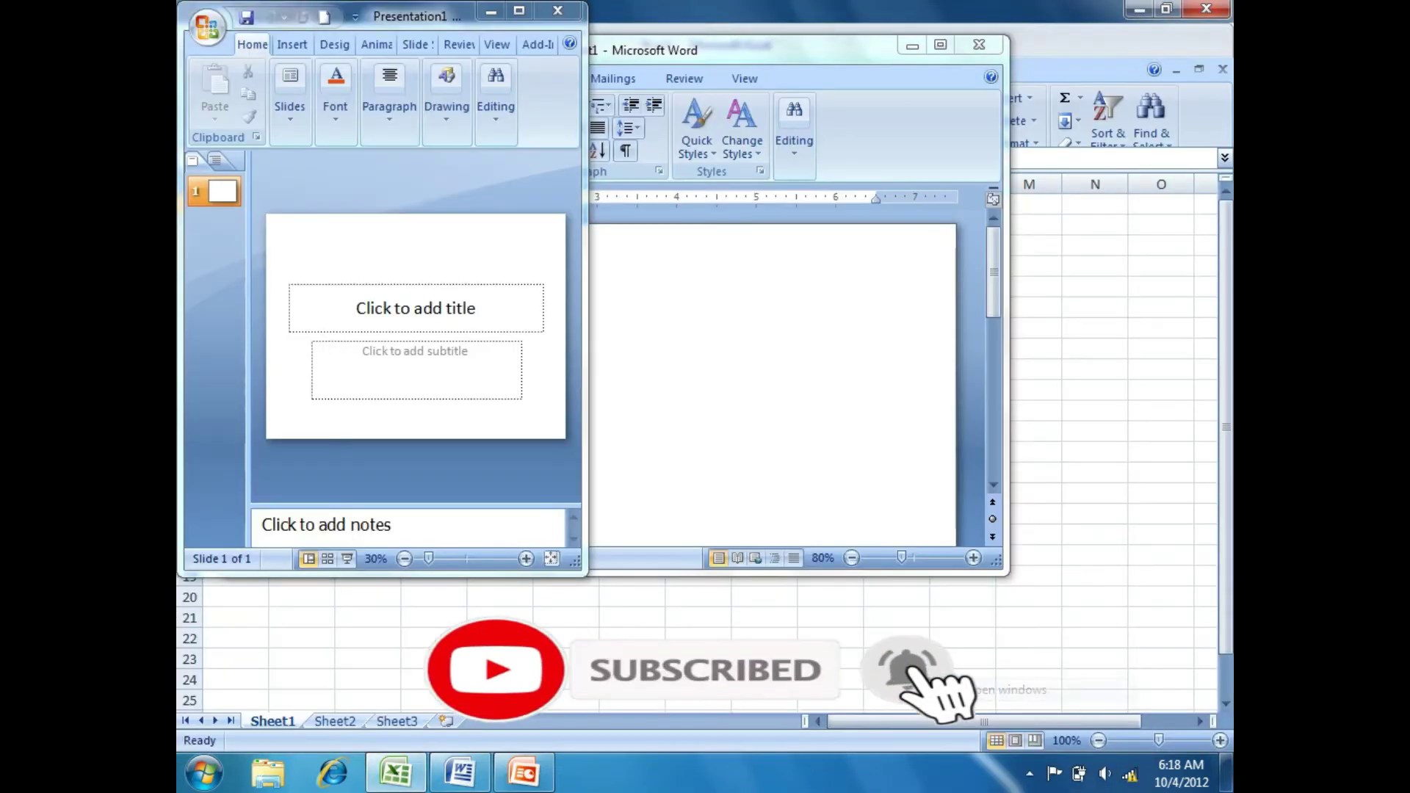
# - Arrange the open PowerPoint, Word and Excel windows side by side using the taskbar's window options
pyautogui.rightClick(871, 773)
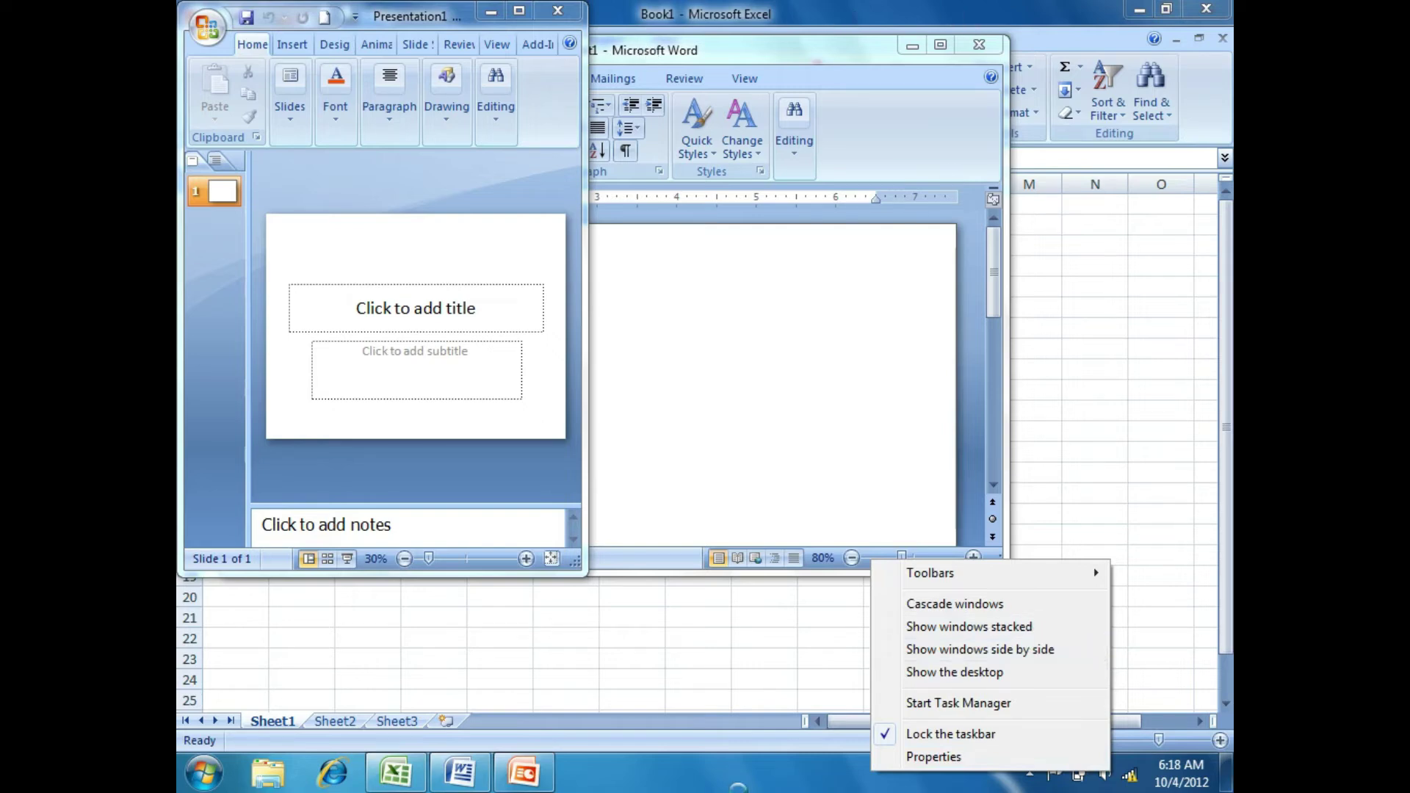
pyautogui.click(733, 787)
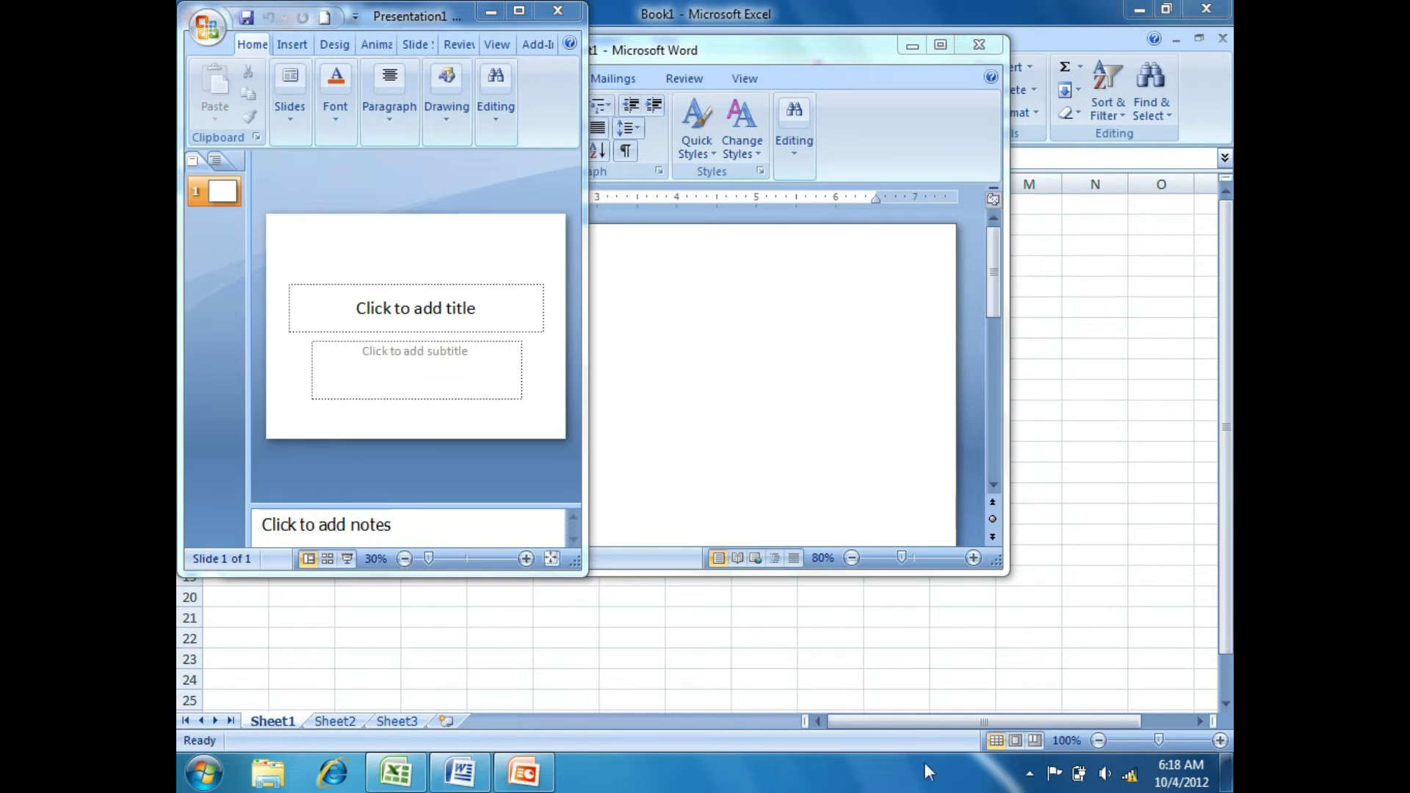
pyautogui.rightClick(899, 768)
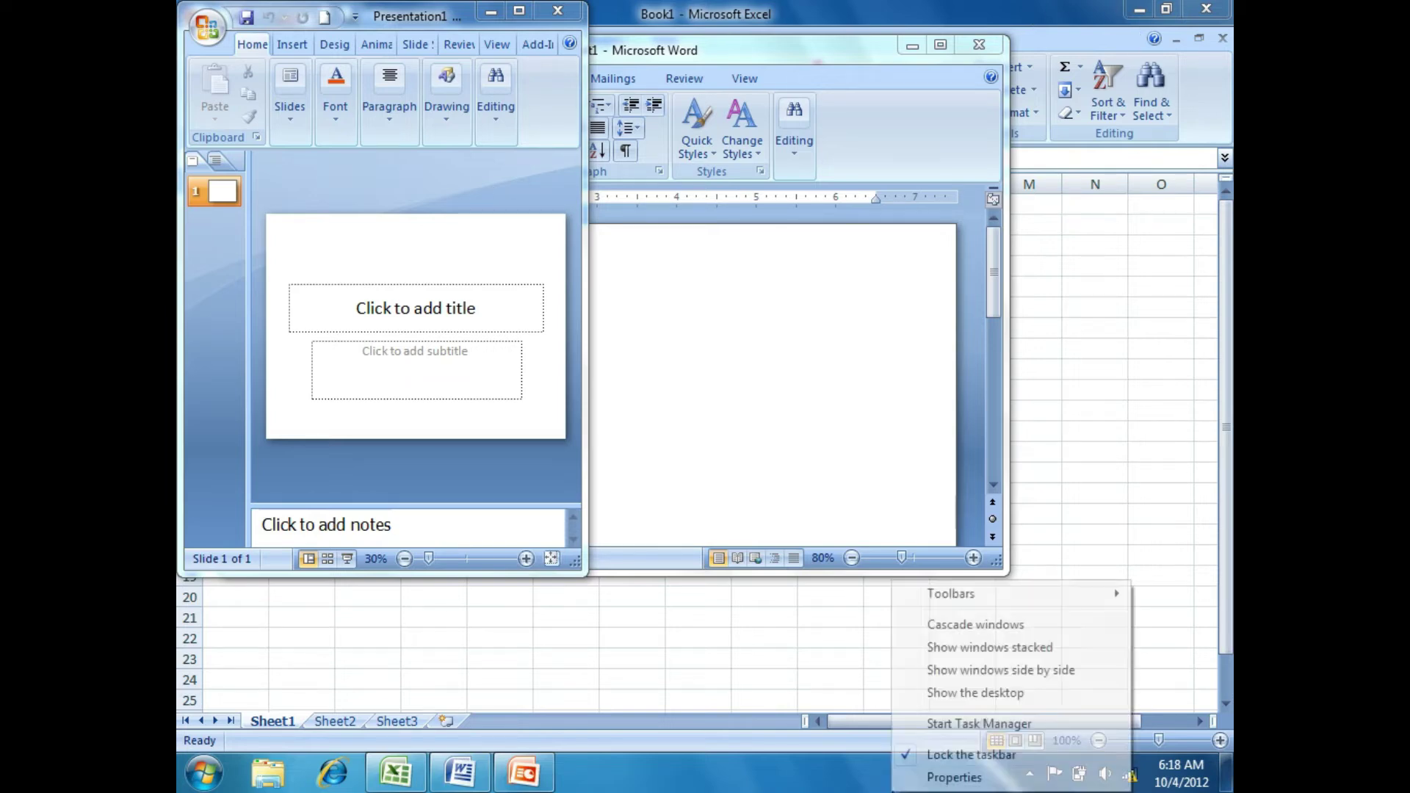
pyautogui.click(978, 677)
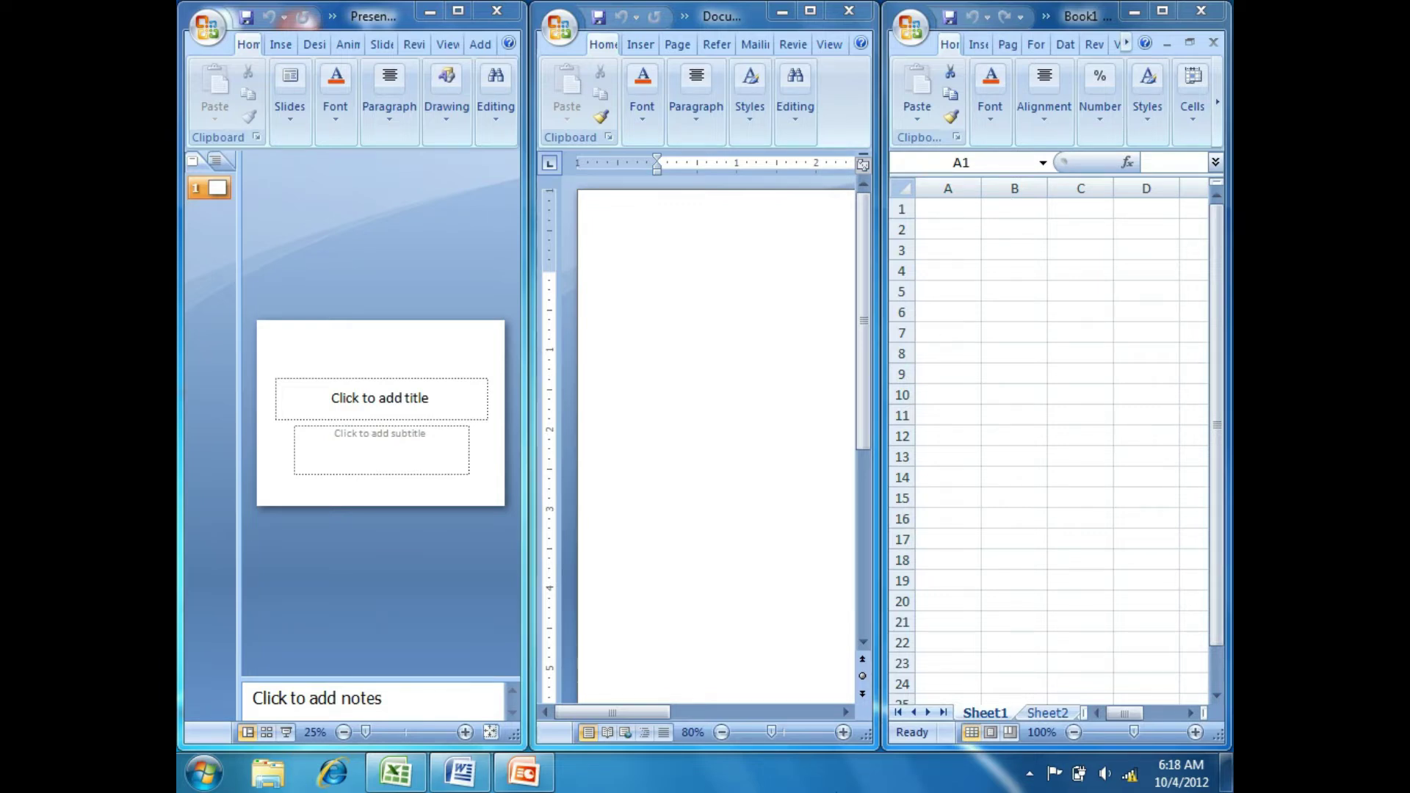
# - Arrange the three Office windows stacked, then cascade them
pyautogui.rightClick(847, 781)
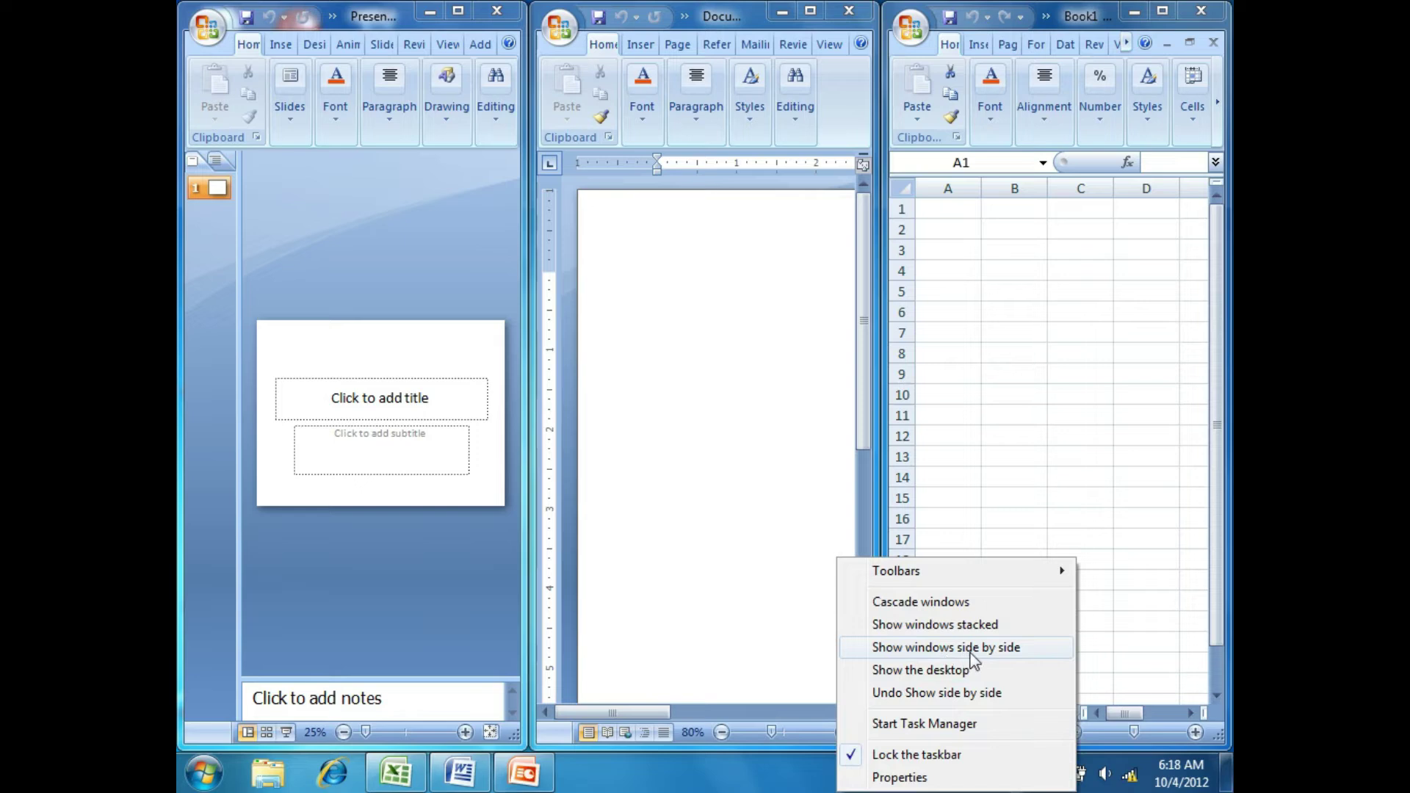
pyautogui.click(958, 627)
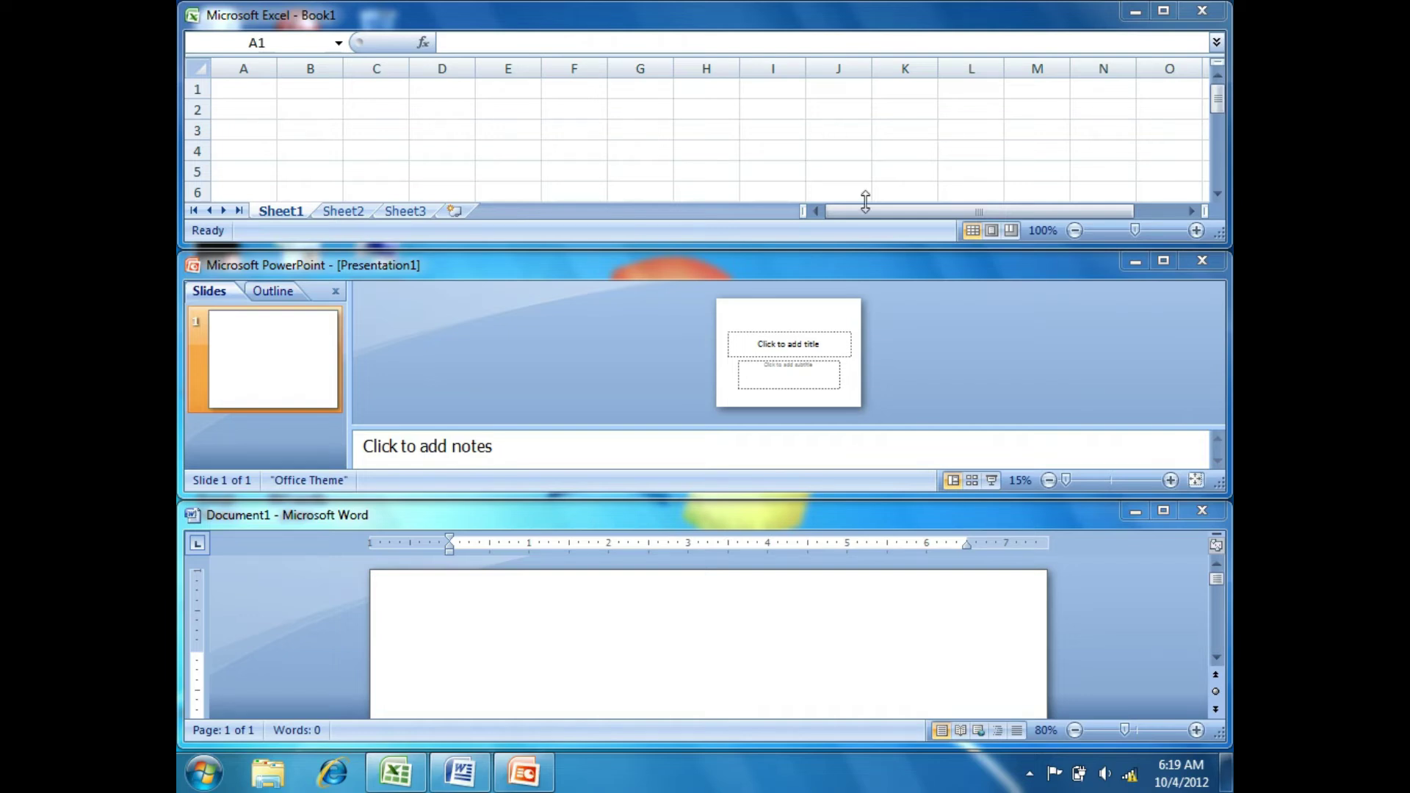
pyautogui.rightClick(810, 776)
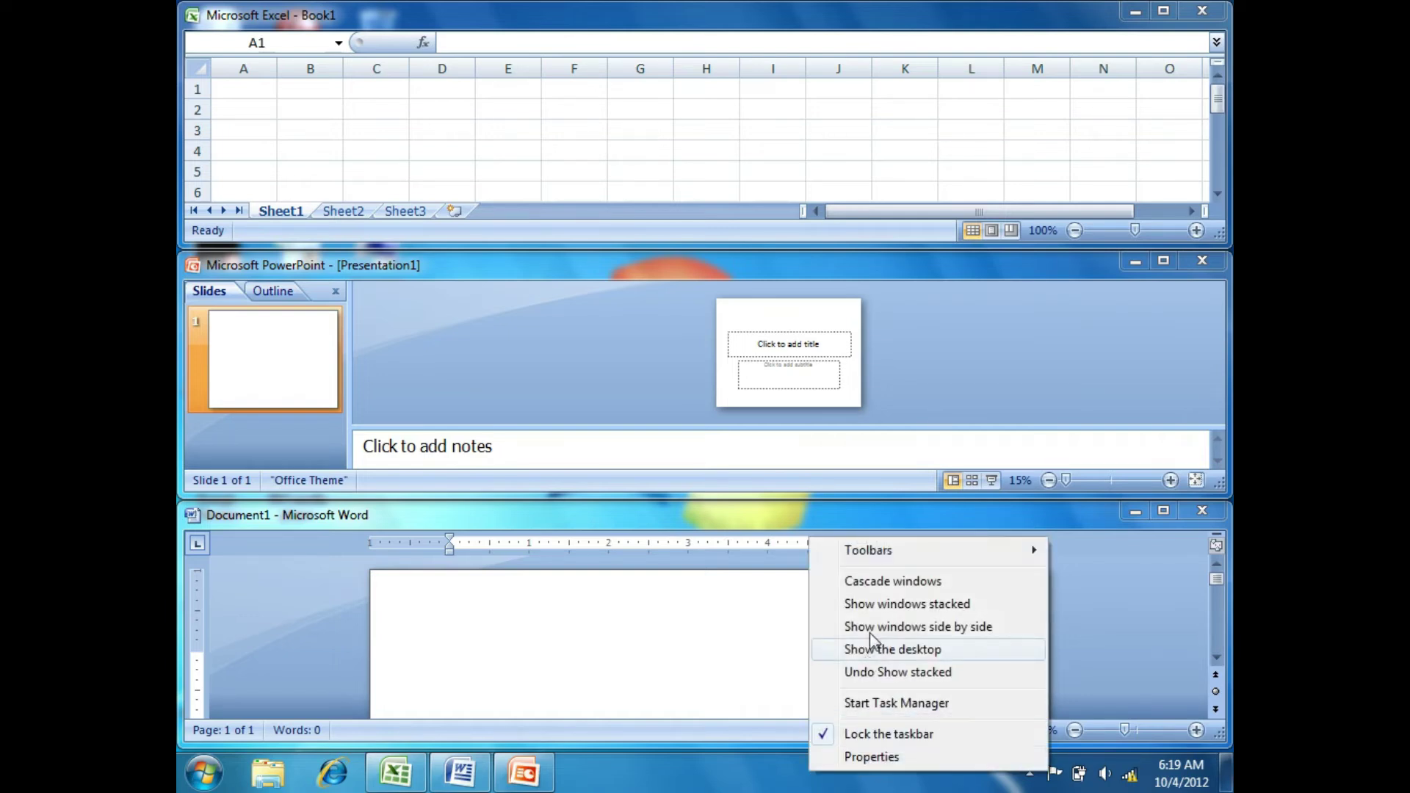
pyautogui.click(880, 582)
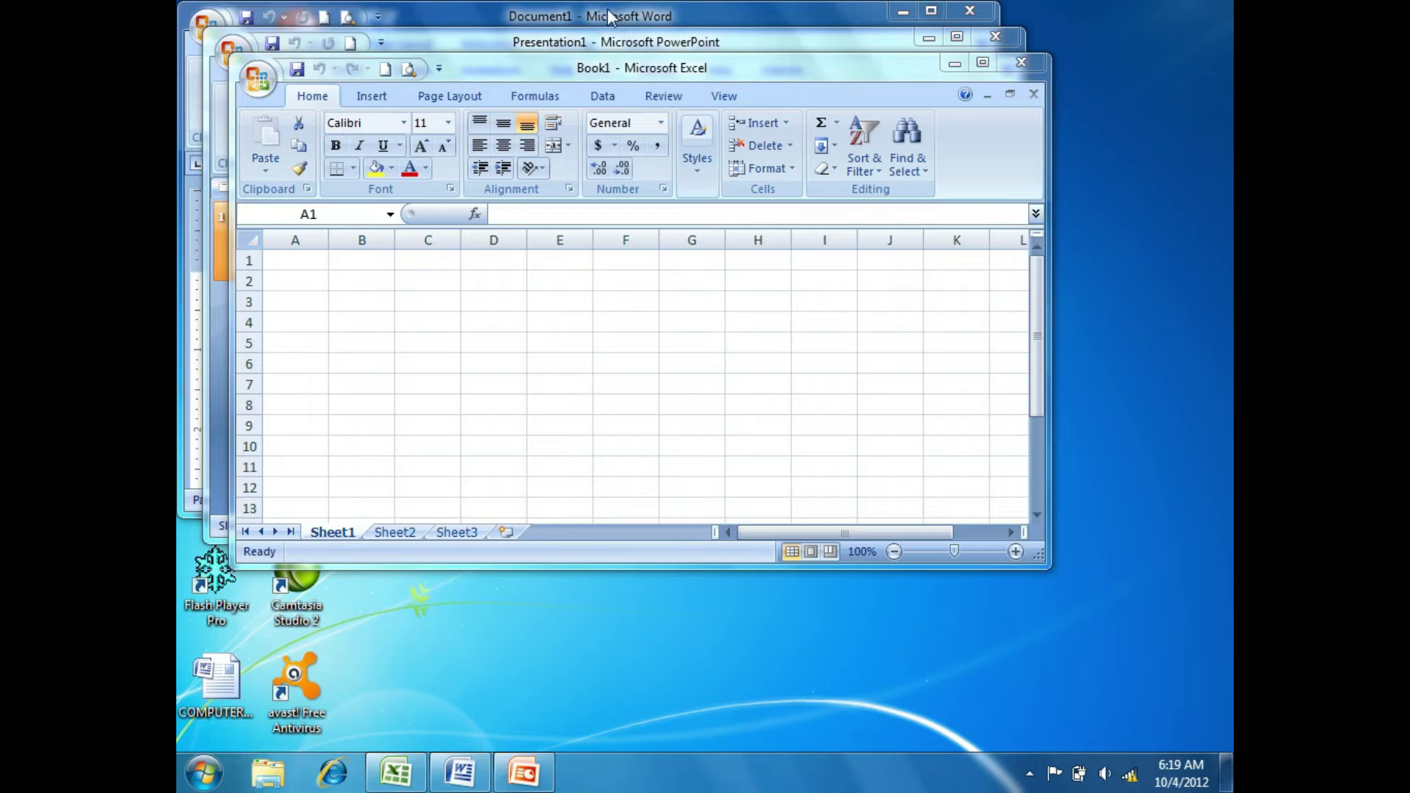
# - Look at the taskbar's list of toolbars, then open Taskbar and Start Menu Properties and display its Start Menu and Toolbars settings
pyautogui.rightClick(765, 783)
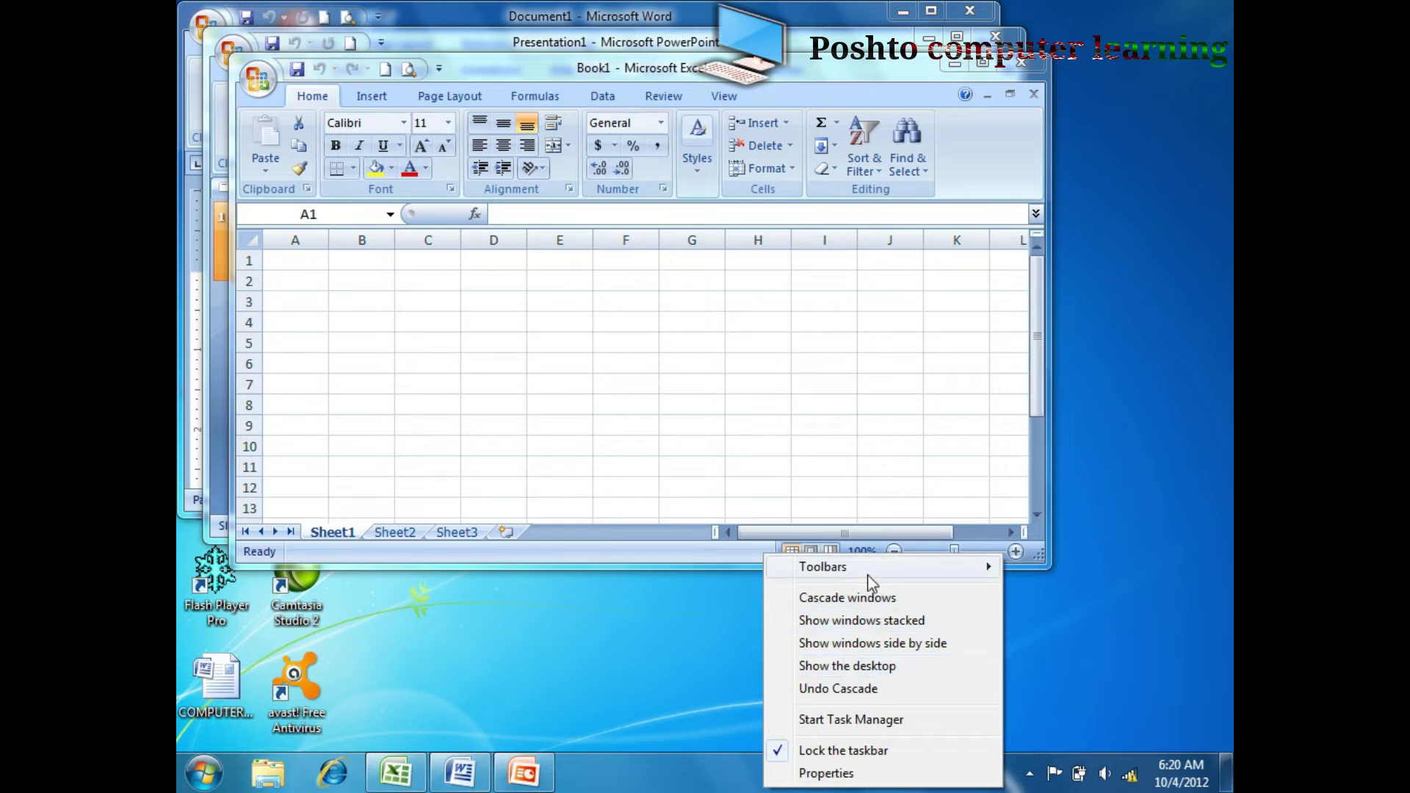
pyautogui.moveTo(871, 566)
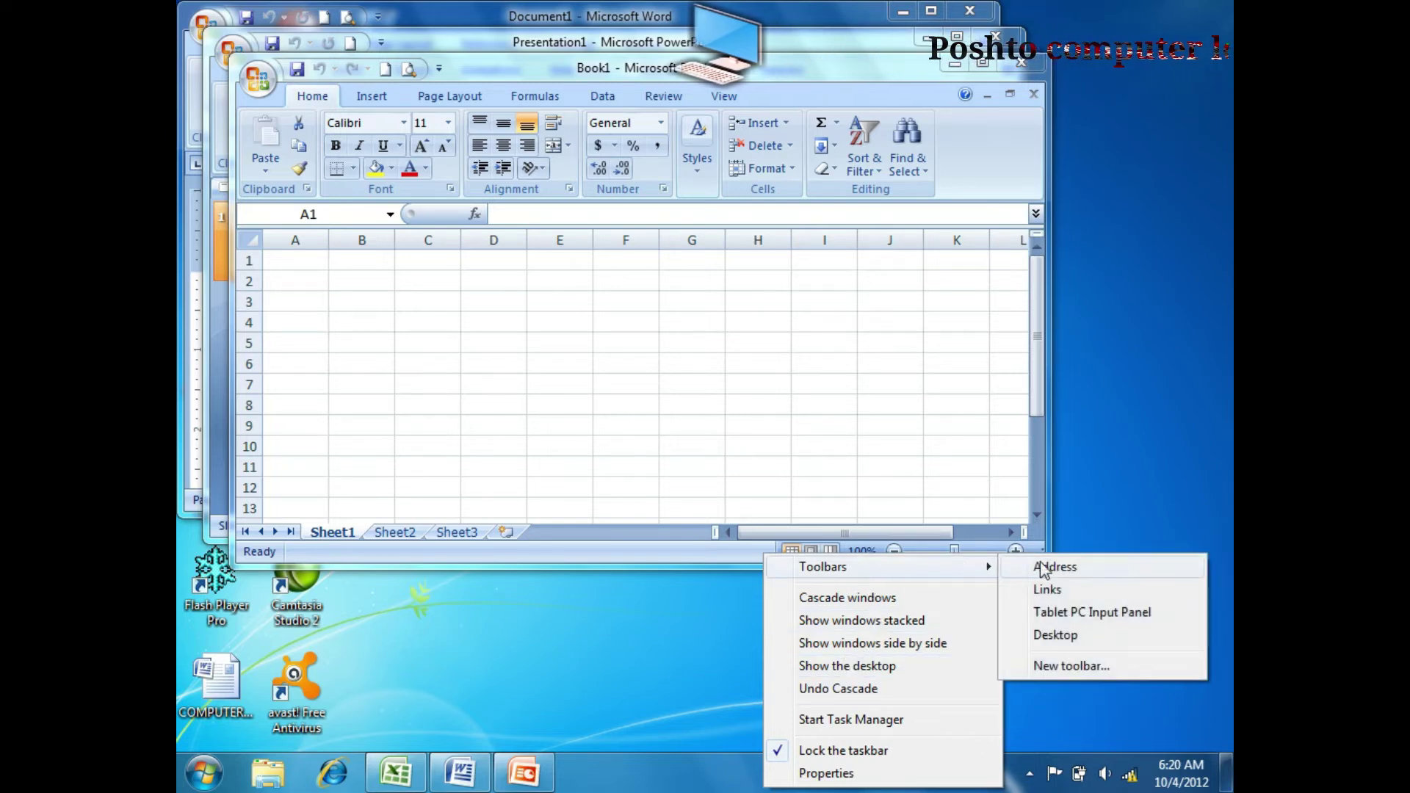
pyautogui.rightClick(638, 779)
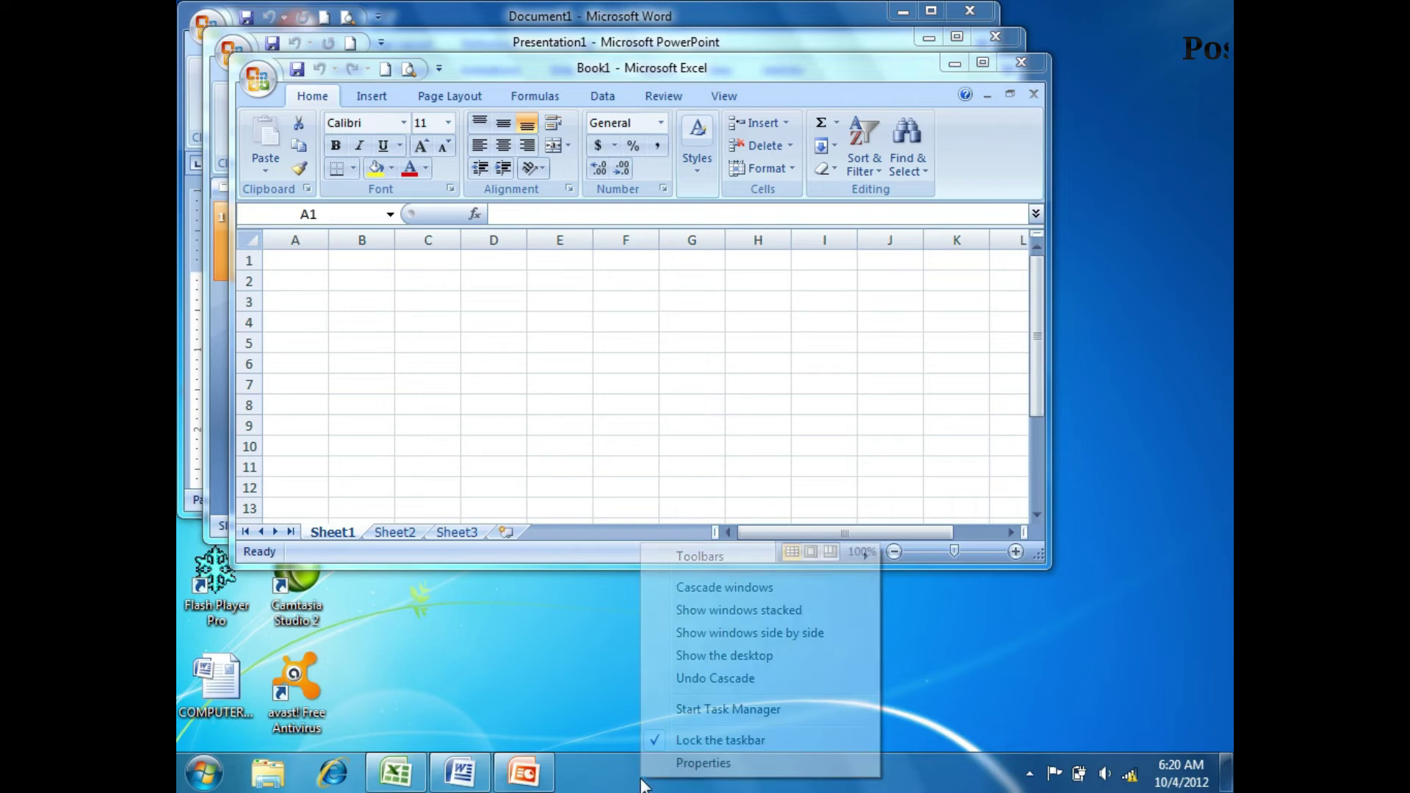
pyautogui.click(676, 773)
pyautogui.click(294, 323)
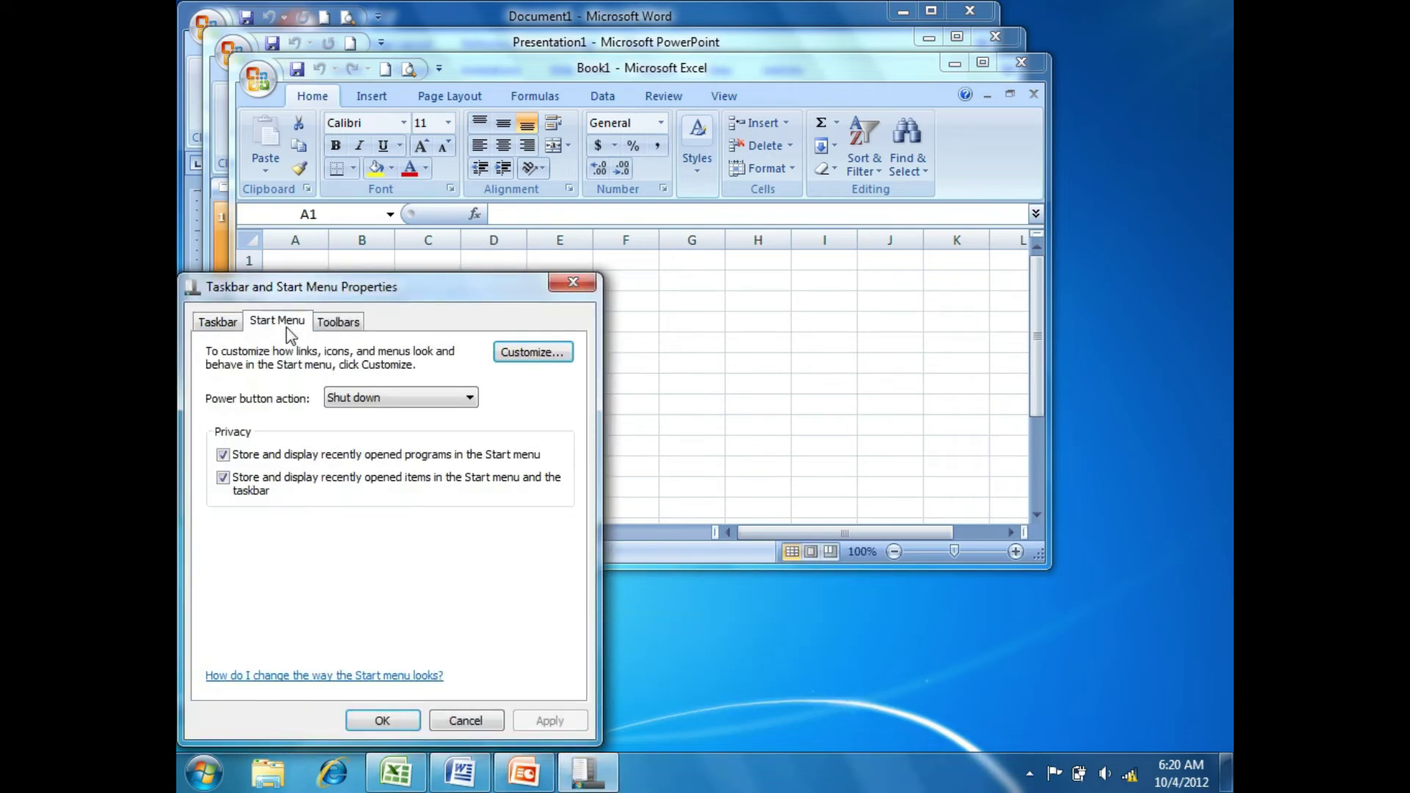
pyautogui.moveTo(385, 301); pyautogui.dragTo(498, 262)
pyautogui.click(451, 282)
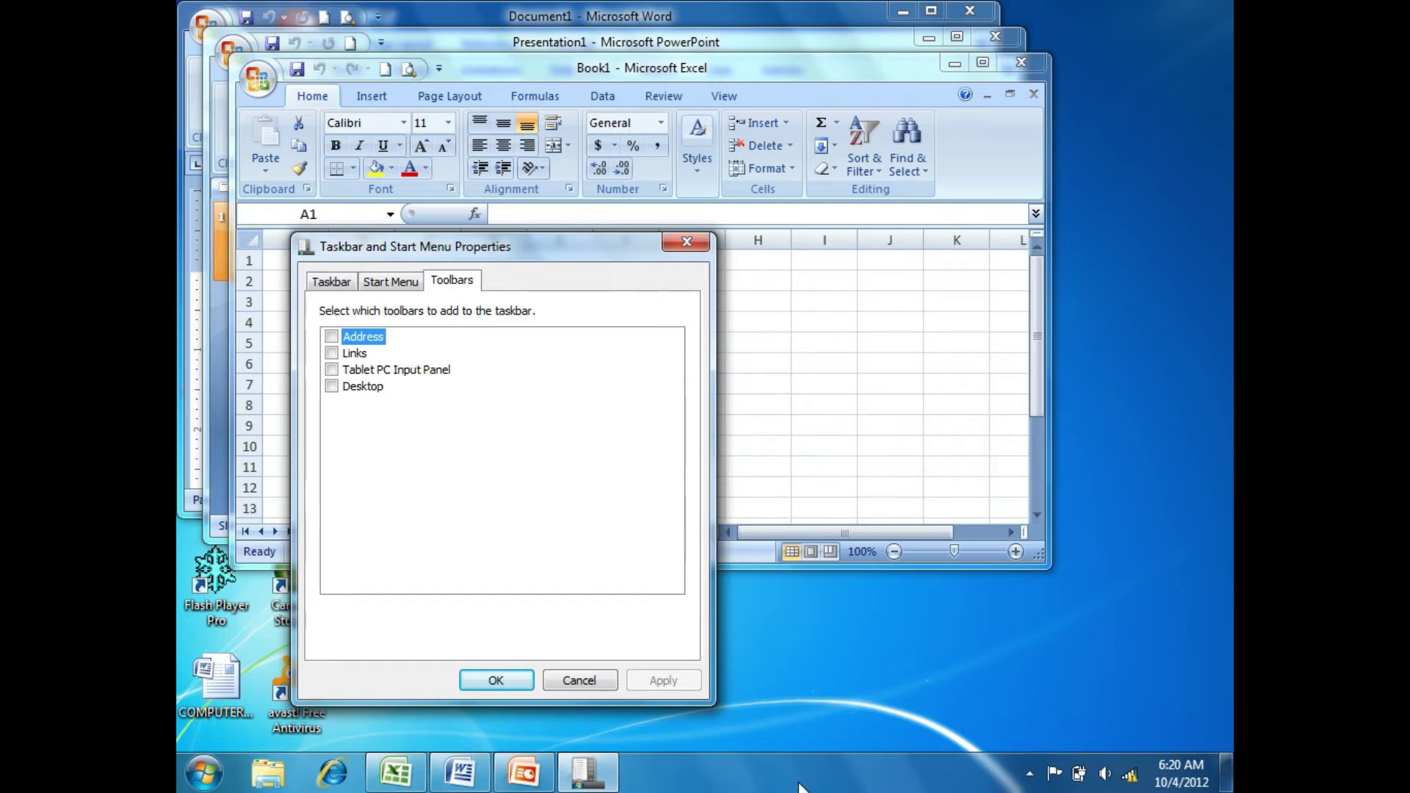
# - Close the cascaded Excel, PowerPoint and Word windows while keeping the taskbar properties open
pyautogui.click(1021, 62)
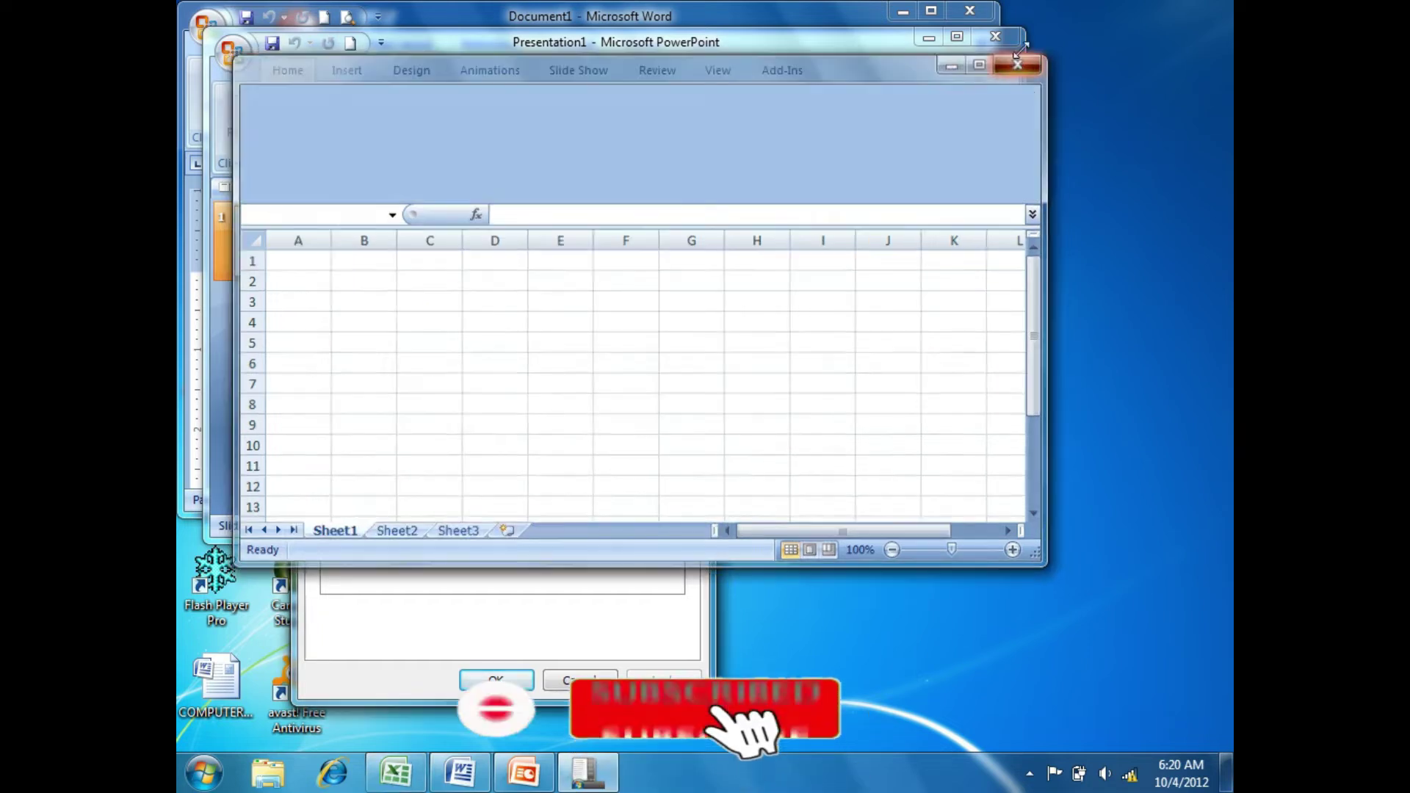
pyautogui.click(995, 36)
pyautogui.click(969, 11)
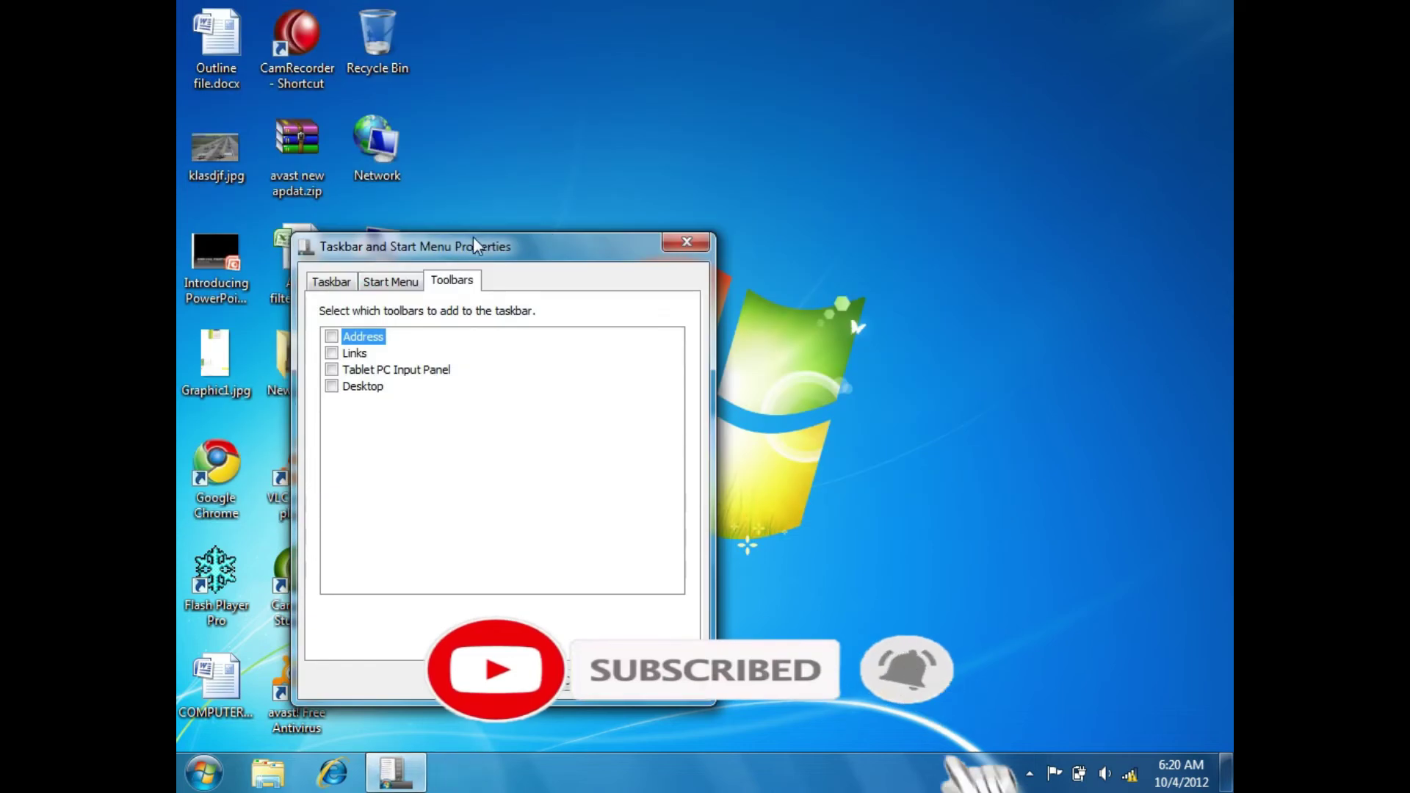
# - Move the properties dialog clear of the desktop icons and add the Address toolbar to the taskbar
pyautogui.moveTo(471, 237); pyautogui.dragTo(690, 125)
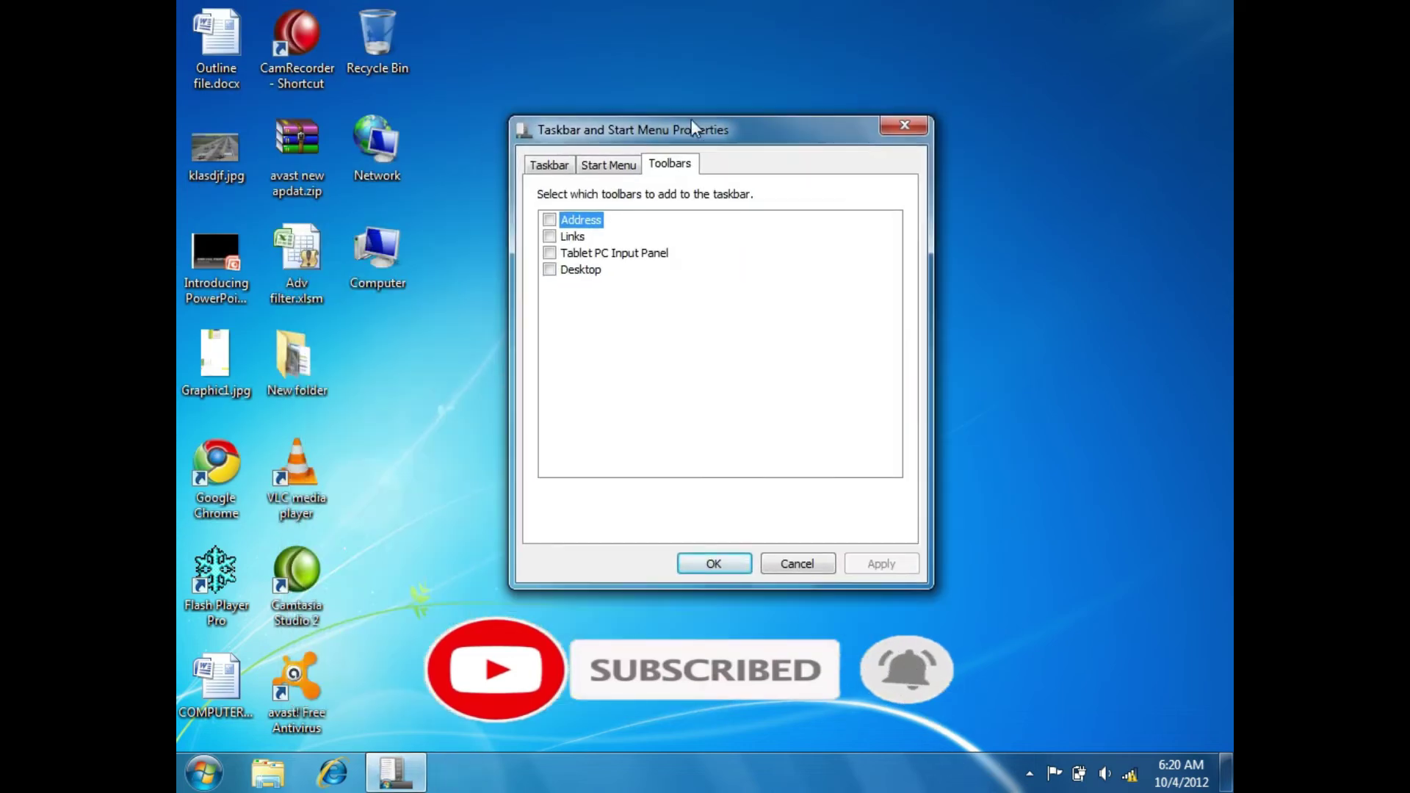
pyautogui.click(549, 220)
pyautogui.click(713, 563)
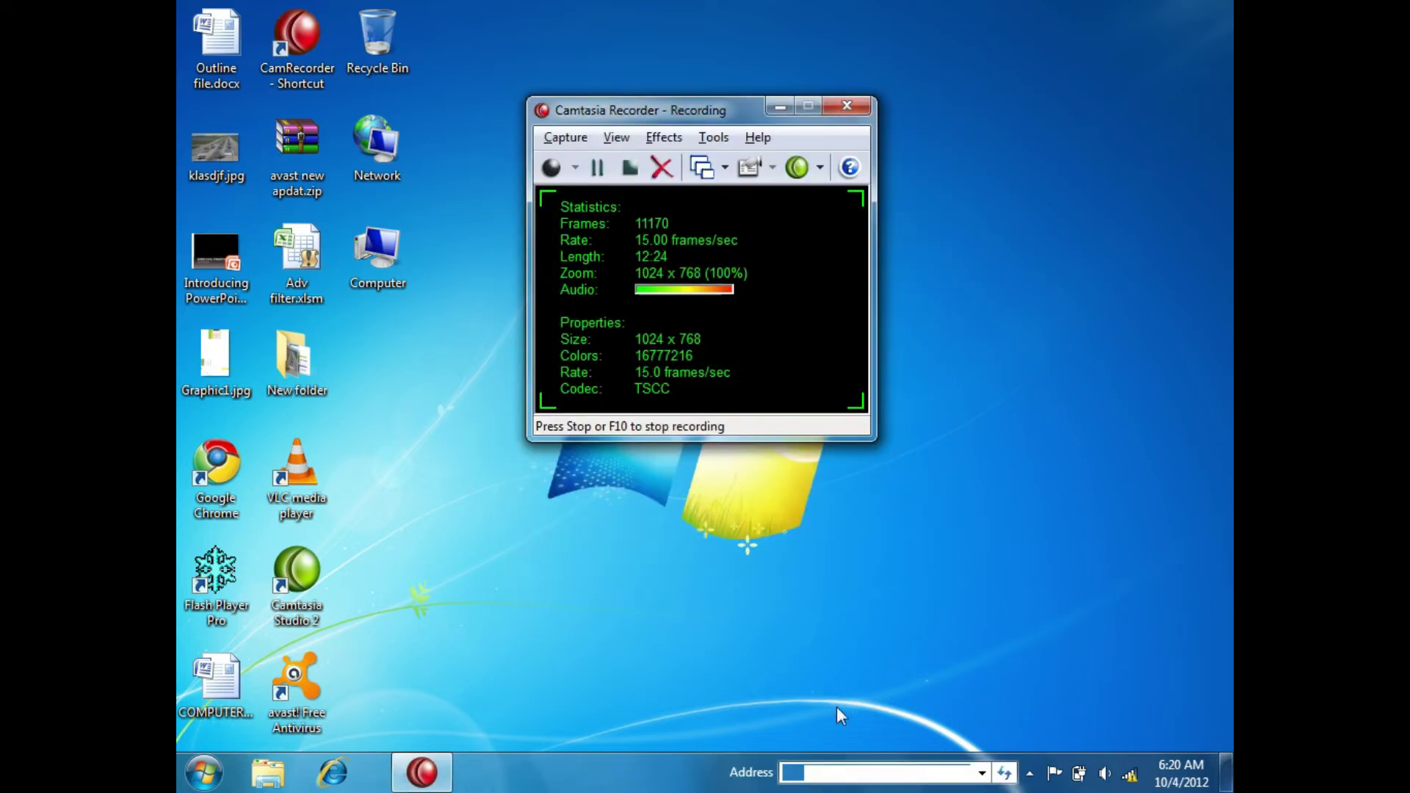
pyautogui.click(771, 106)
# - Launch Word by entering winword in the taskbar's Address toolbar, then close the Word window
pyautogui.click(864, 774)
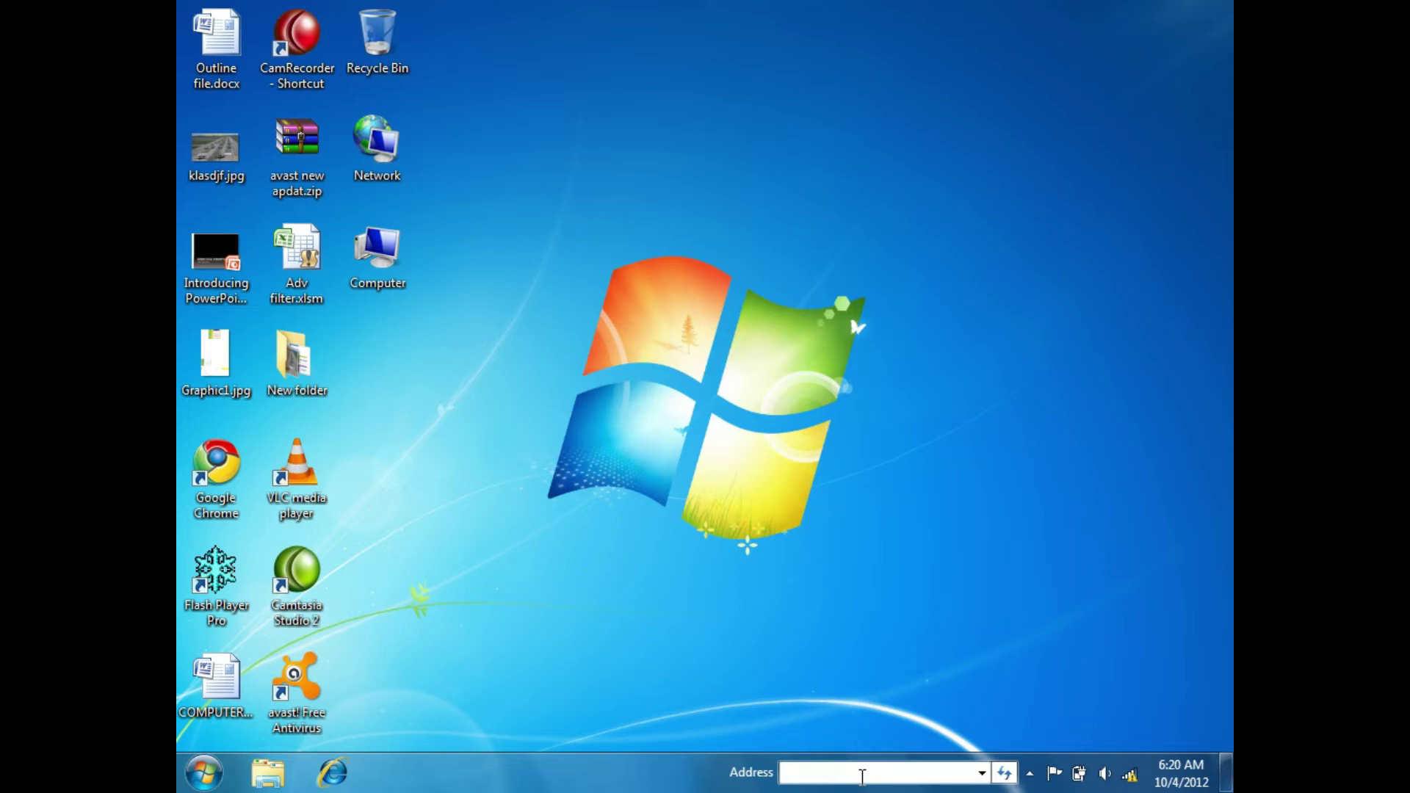
pyautogui.click(204, 773)
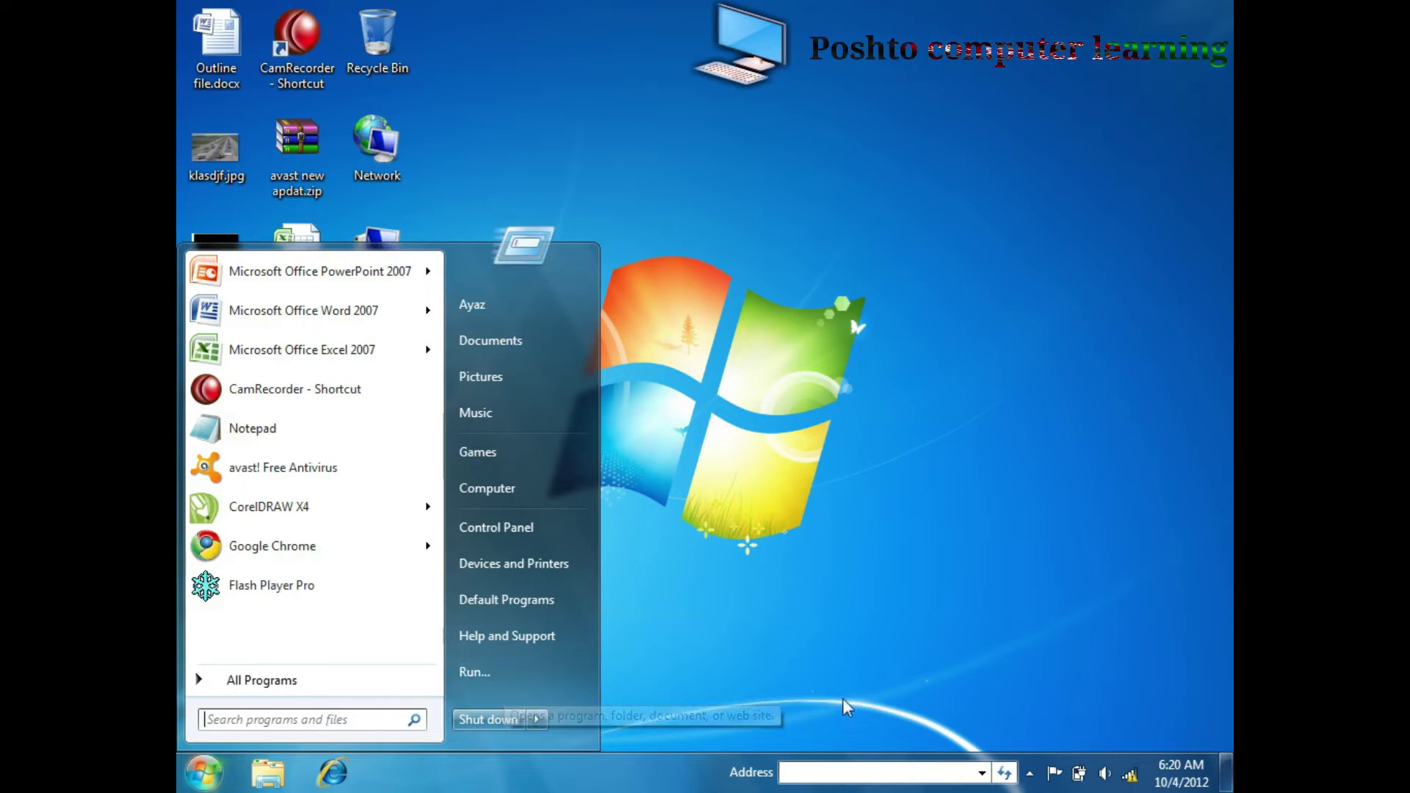
pyautogui.click(833, 772)
pyautogui.write('winword')
pyautogui.press('Return')
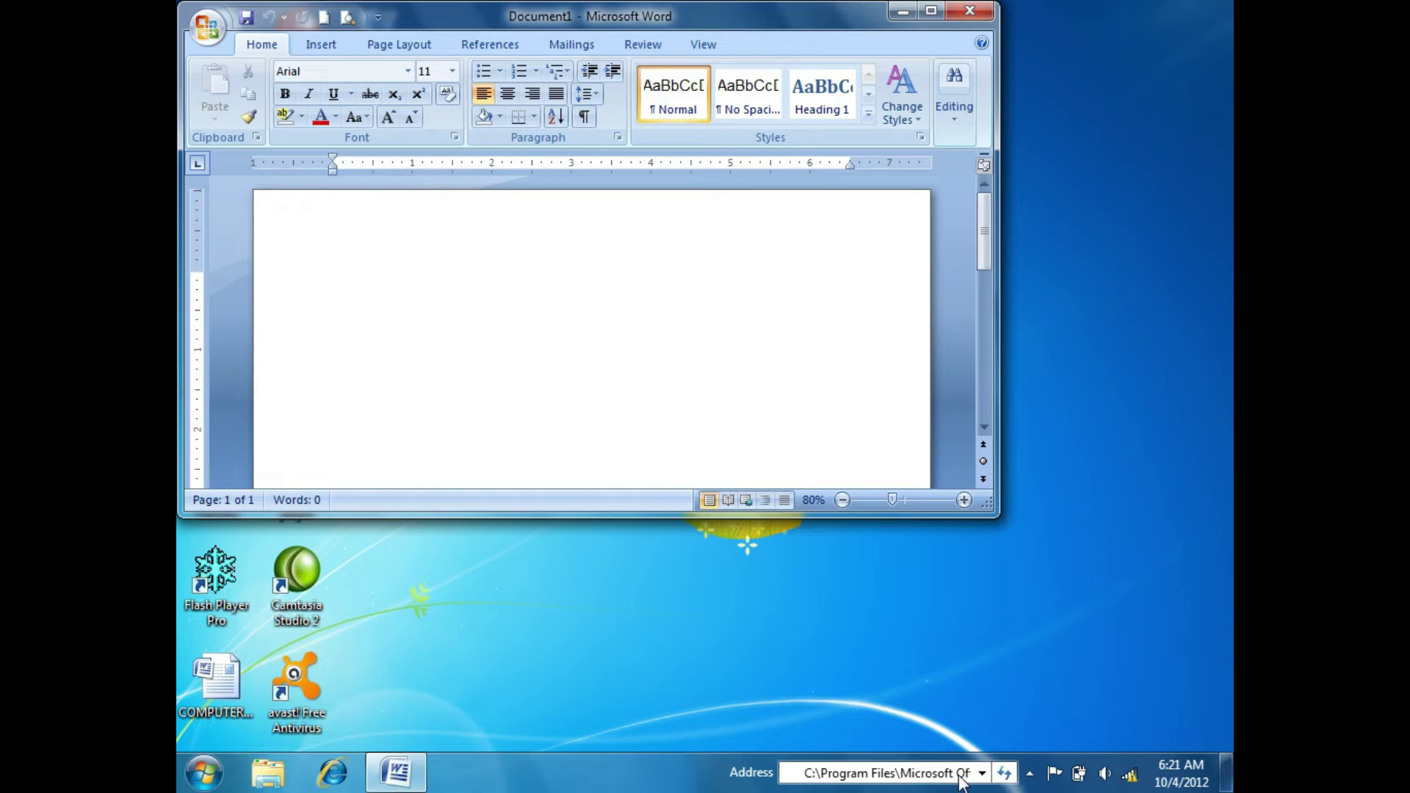
pyautogui.click(962, 12)
# - Launch Word through the Run dialog with the command winword
pyautogui.click(204, 773)
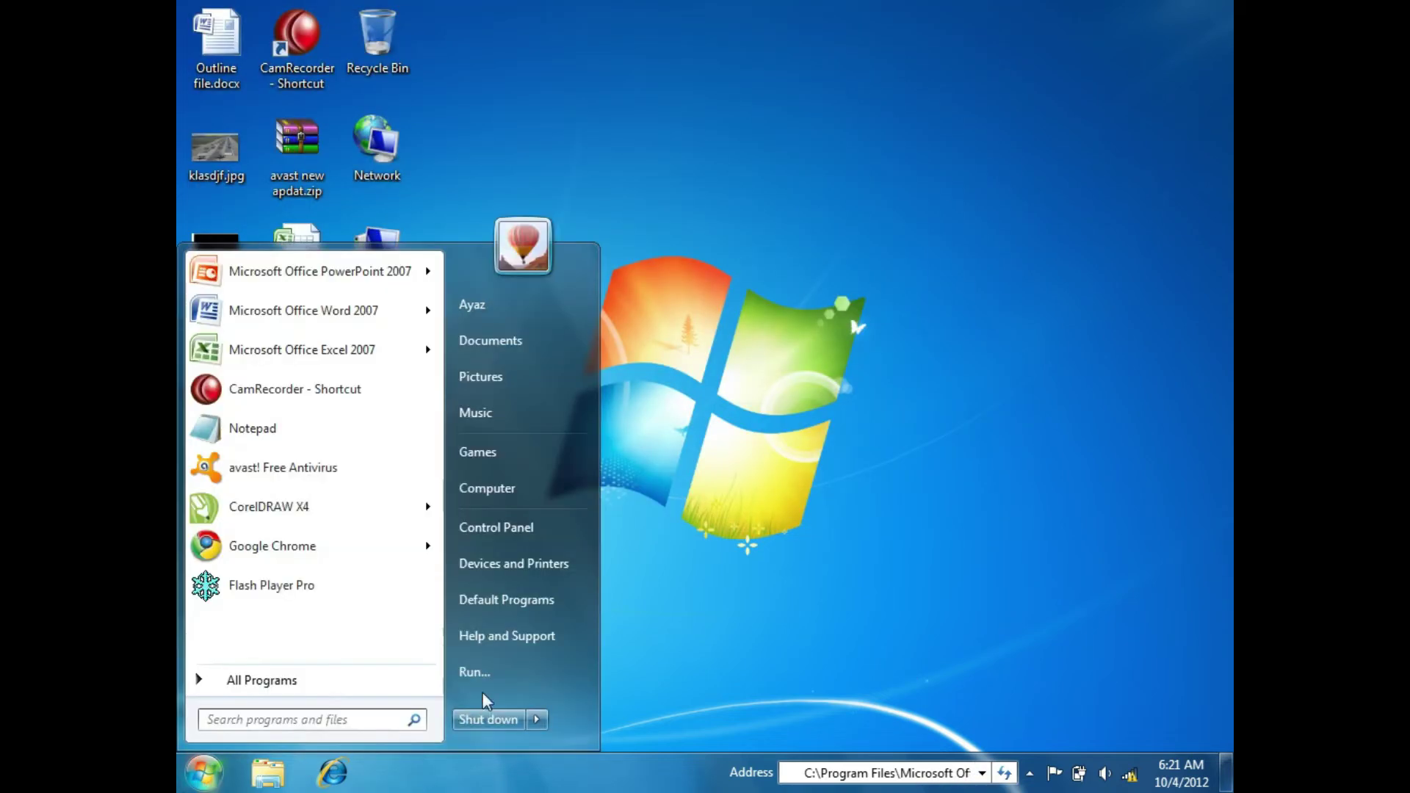
pyautogui.click(481, 673)
pyautogui.write('winword')
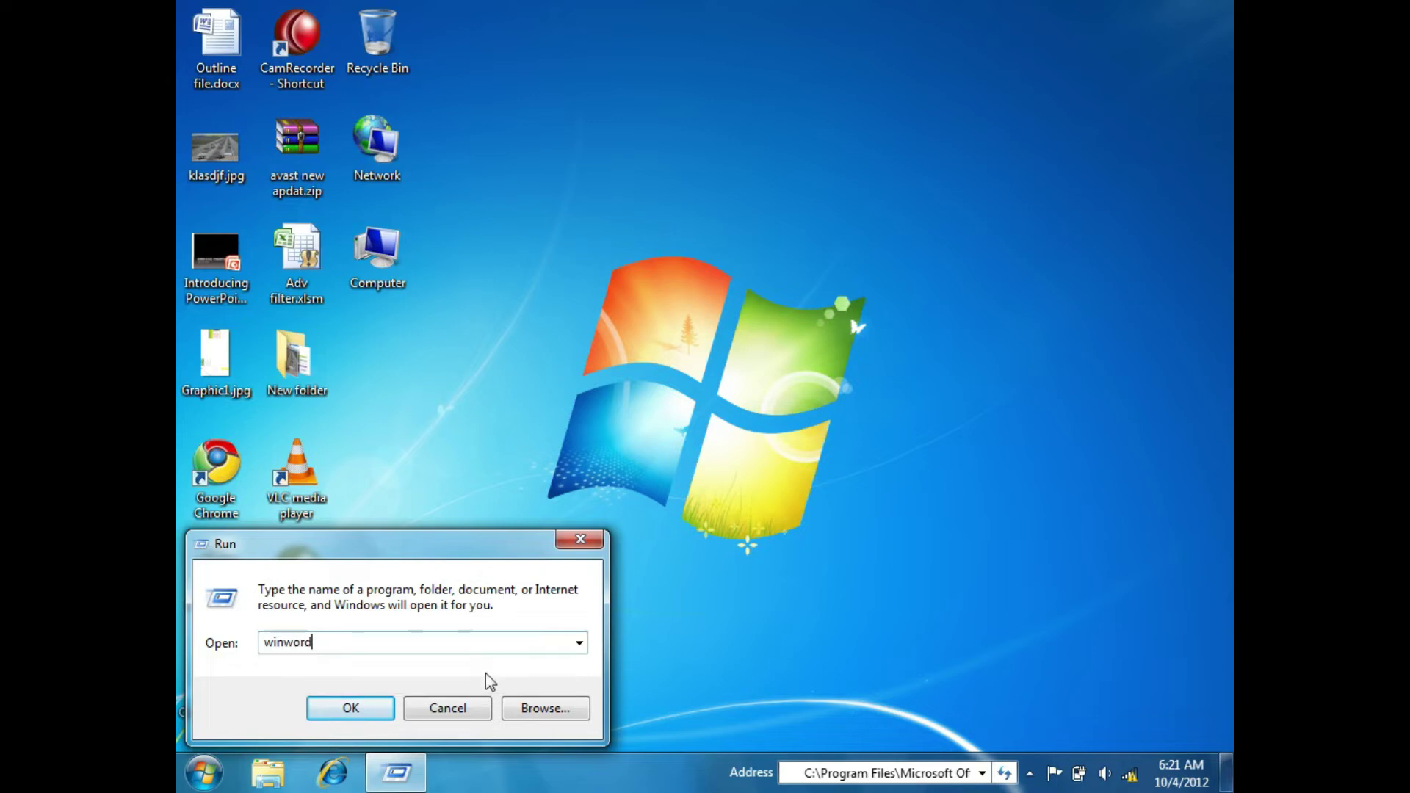
pyautogui.press('Return')
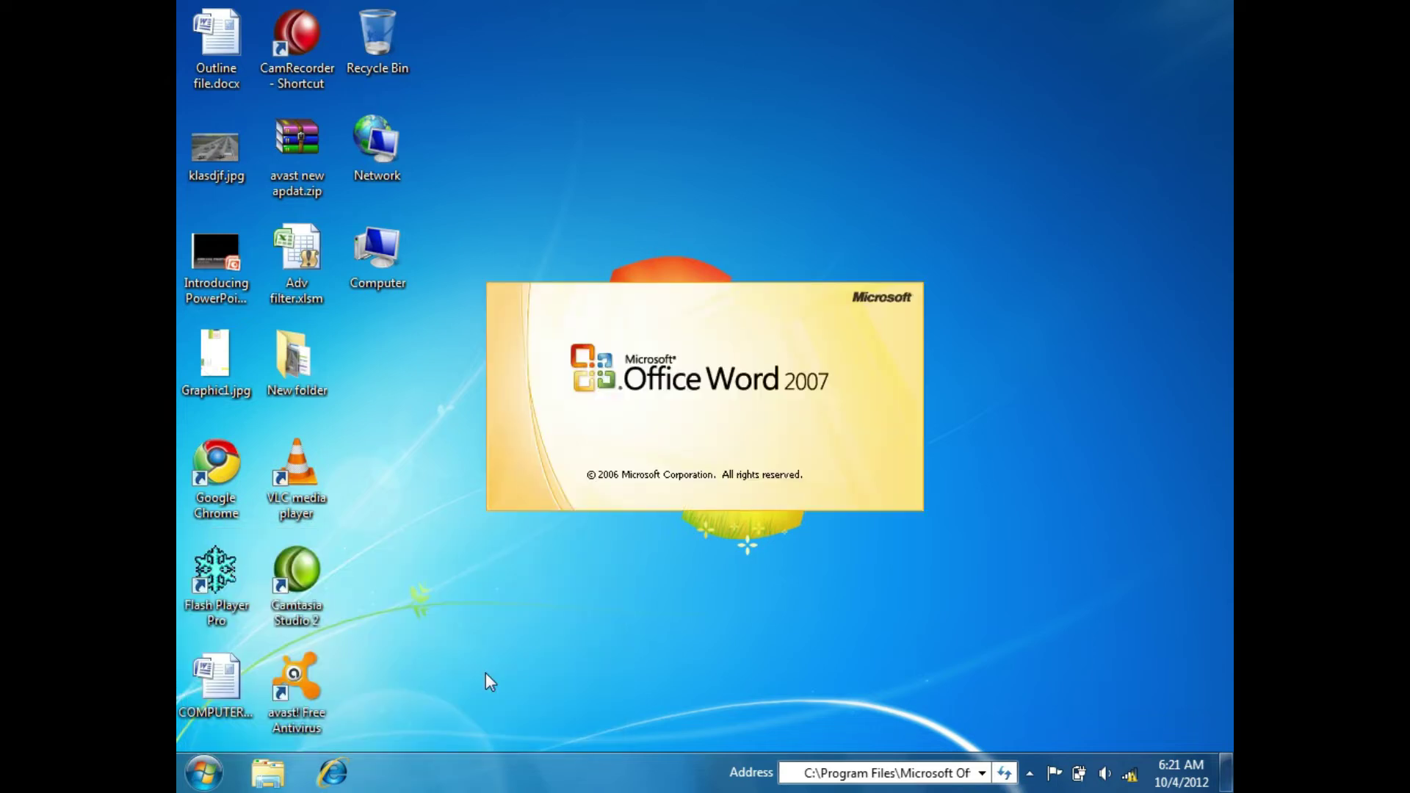
# - Reopen the Run dialog to view the remembered command, cancel it and close the Word window
pyautogui.click(206, 773)
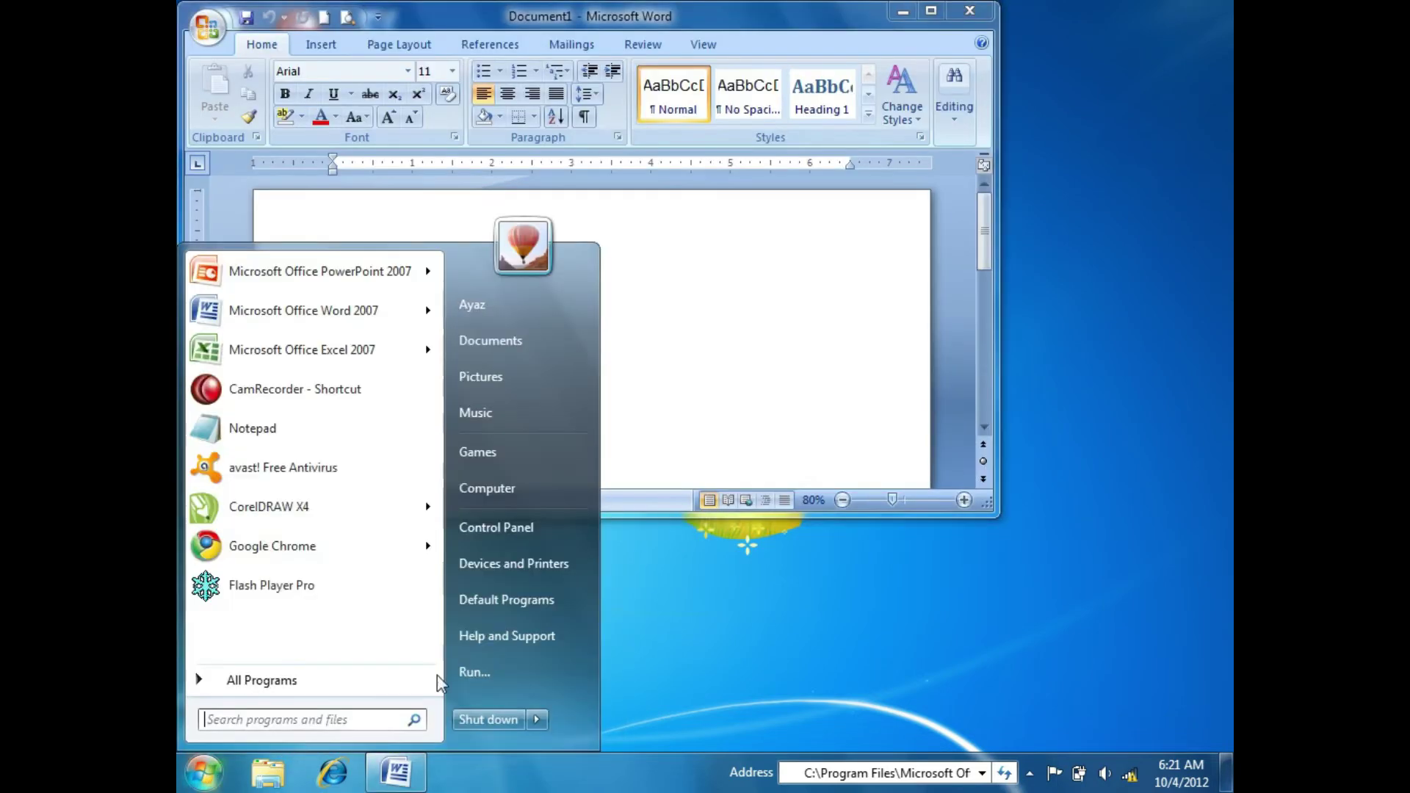
pyautogui.click(466, 667)
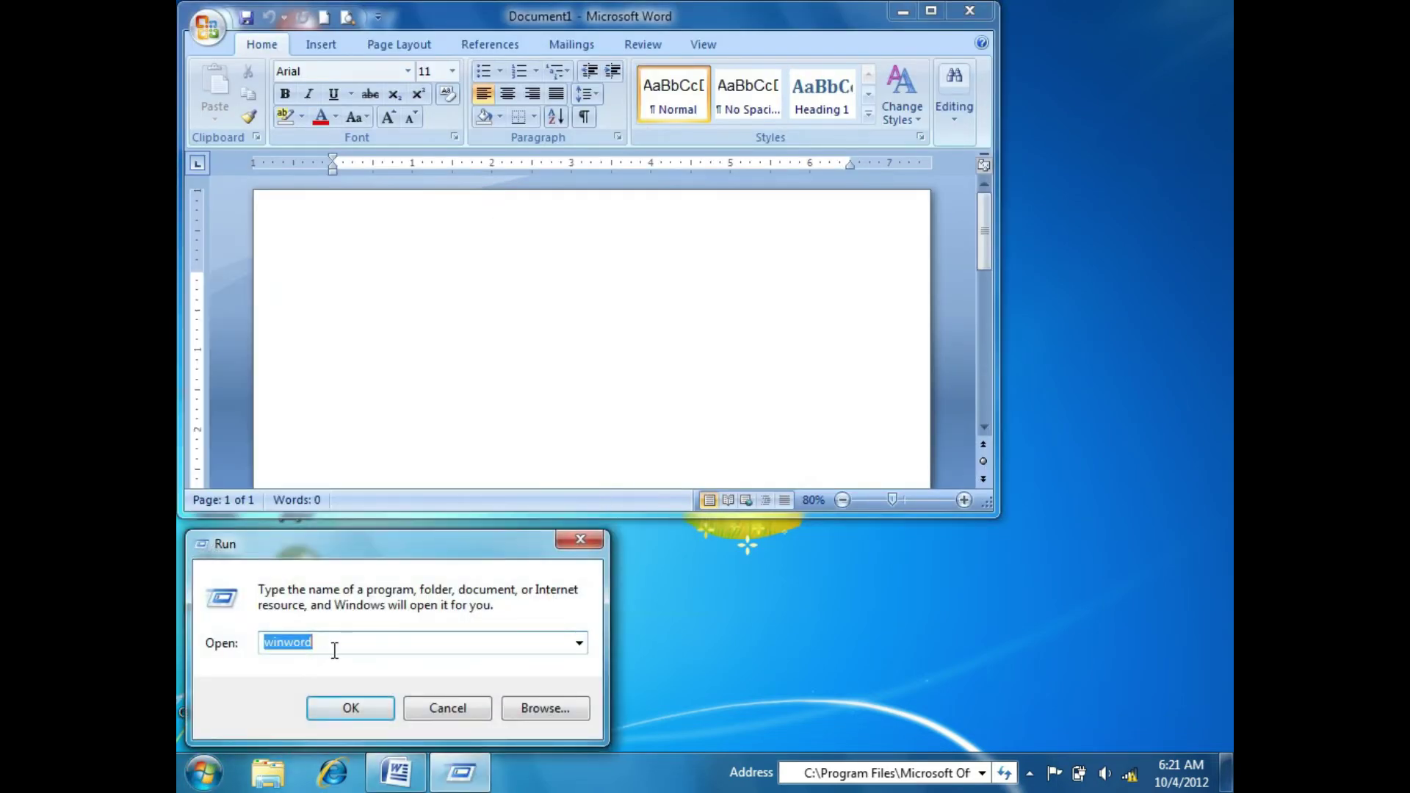
pyautogui.click(434, 706)
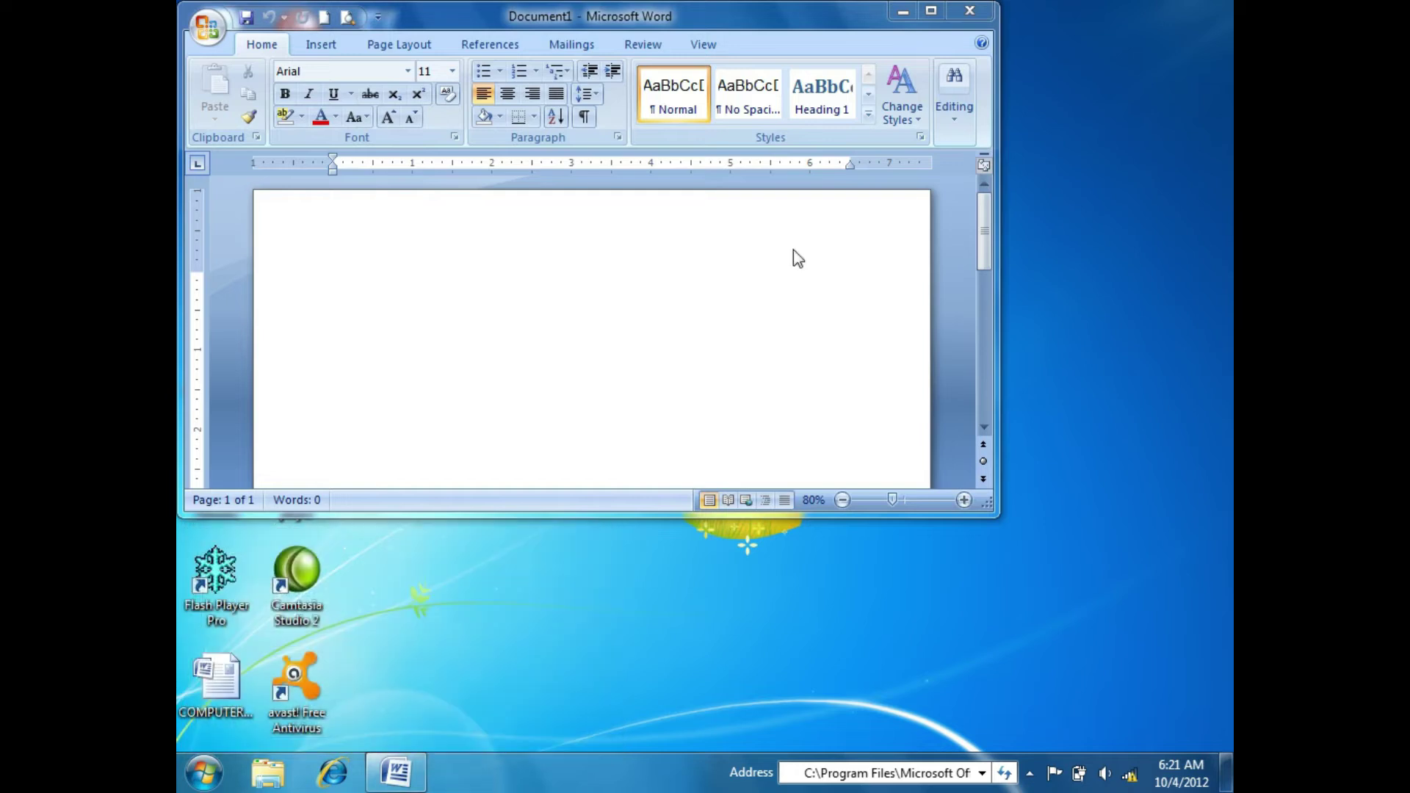
pyautogui.click(969, 9)
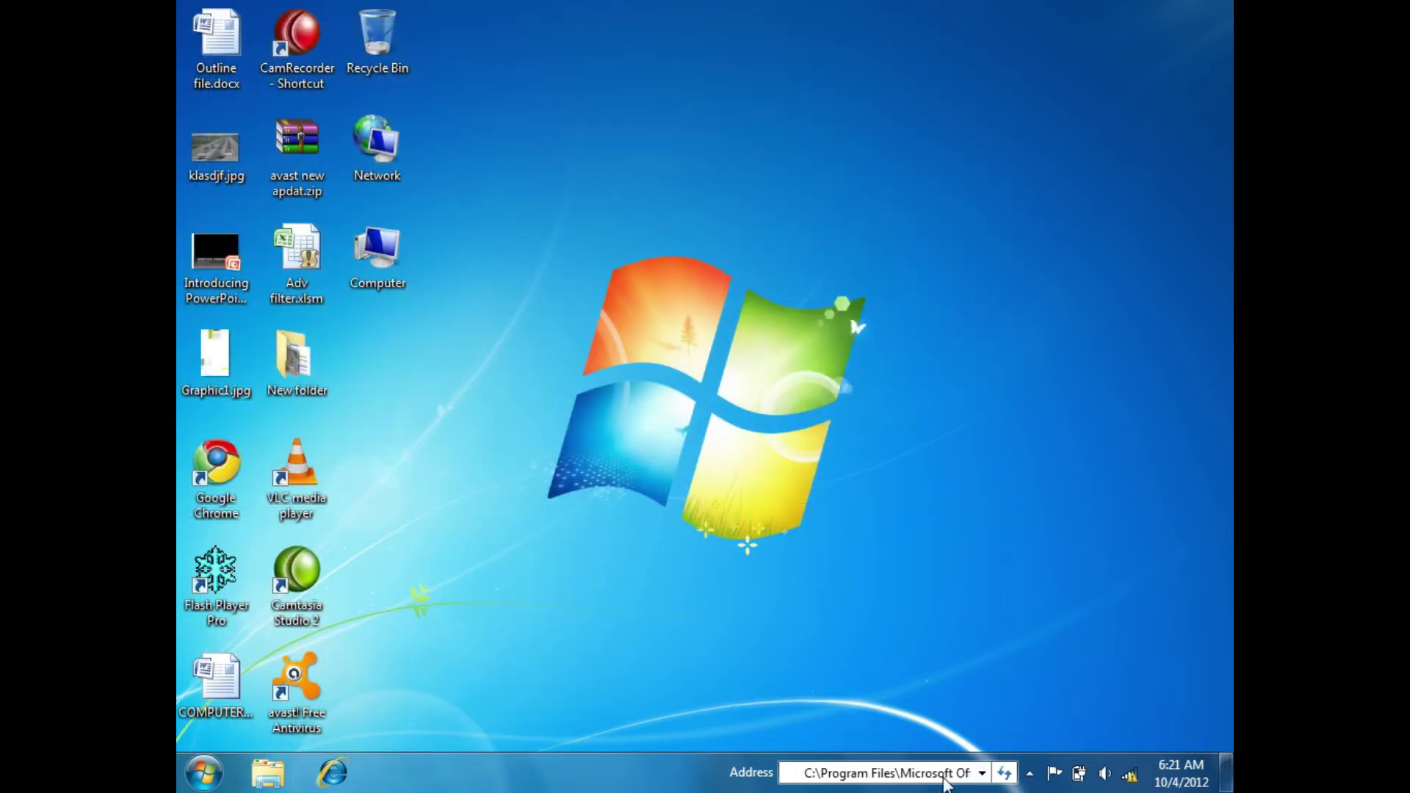
# - Launch Excel by entering excel in the taskbar's Address toolbar, then close the Excel window
pyautogui.click(944, 777)
pyautogui.write('excel')
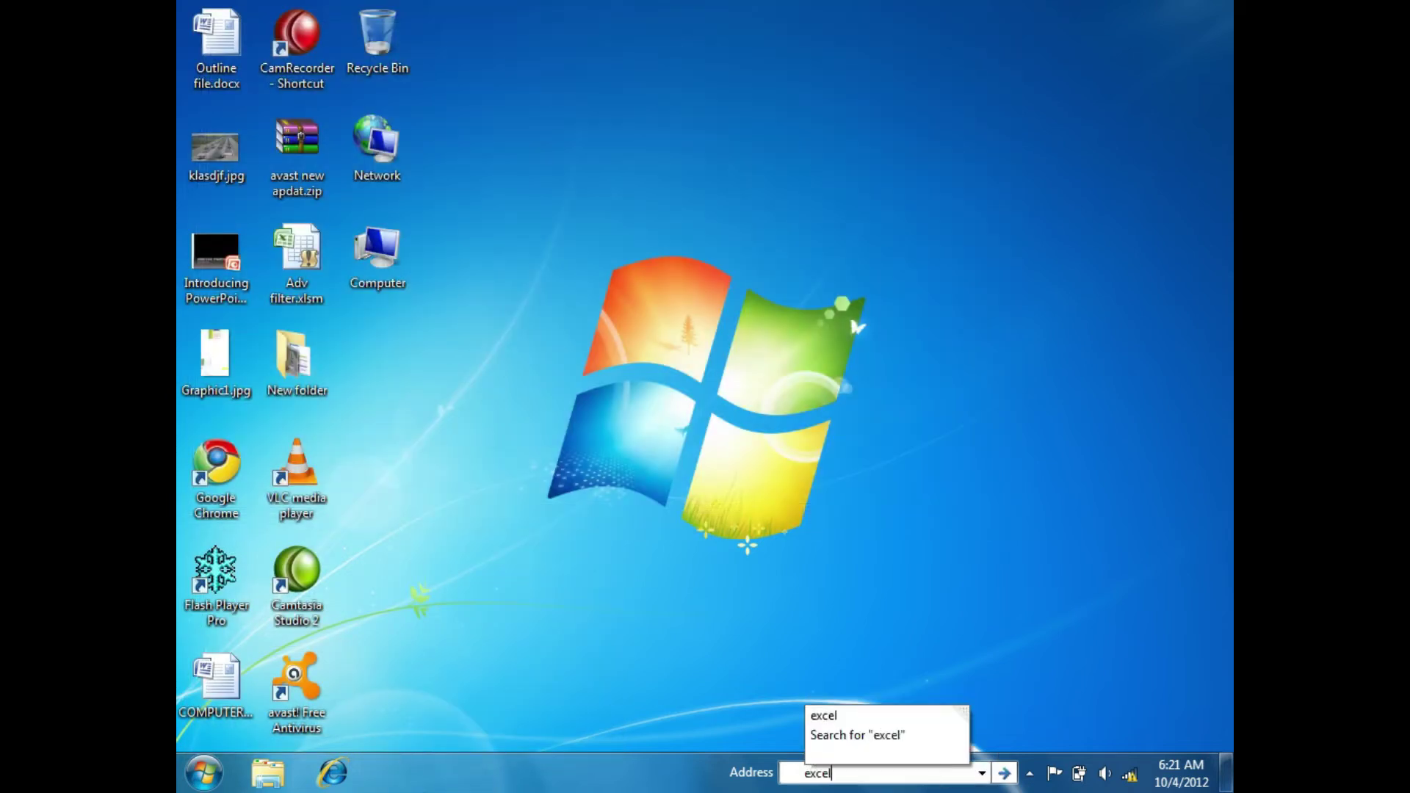
pyautogui.press('Return')
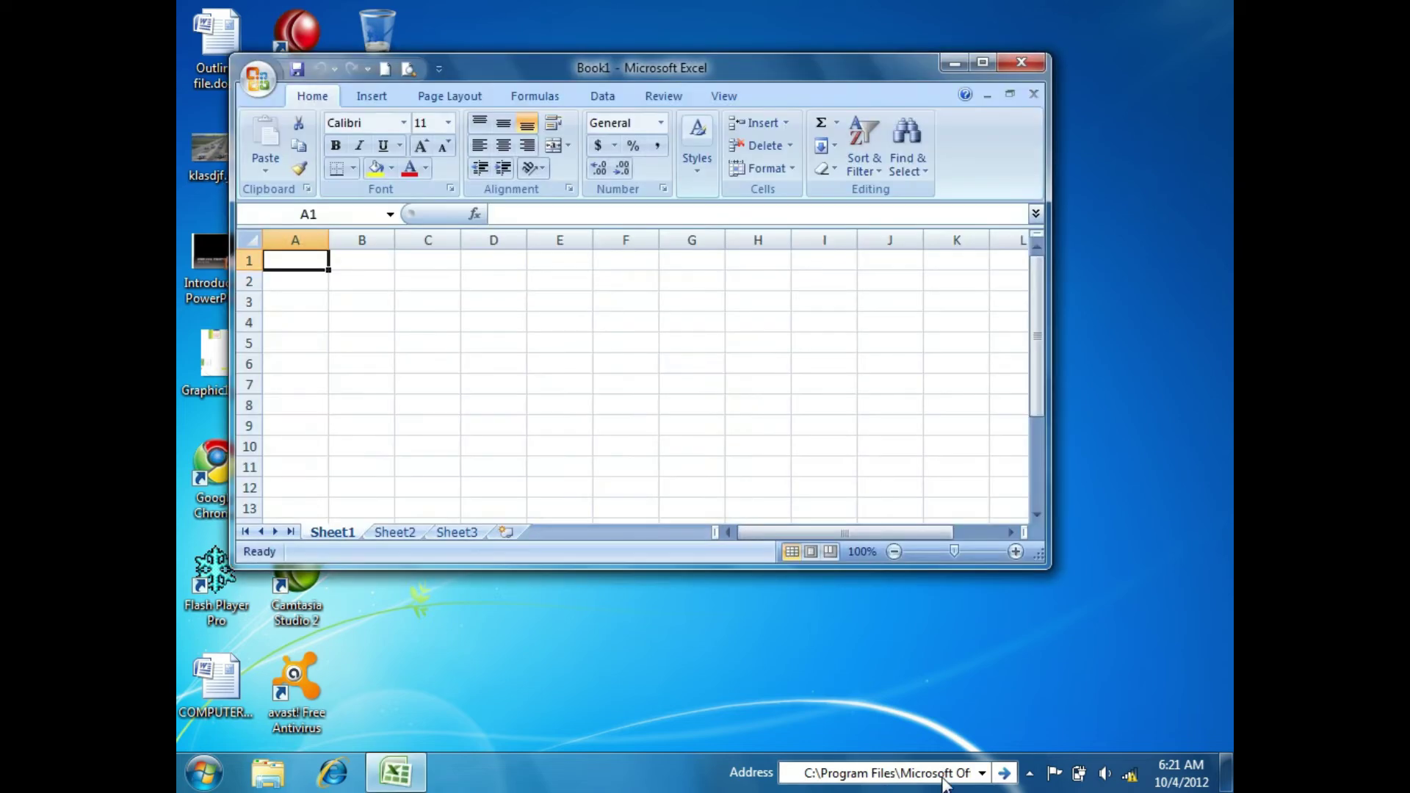
pyautogui.click(1021, 63)
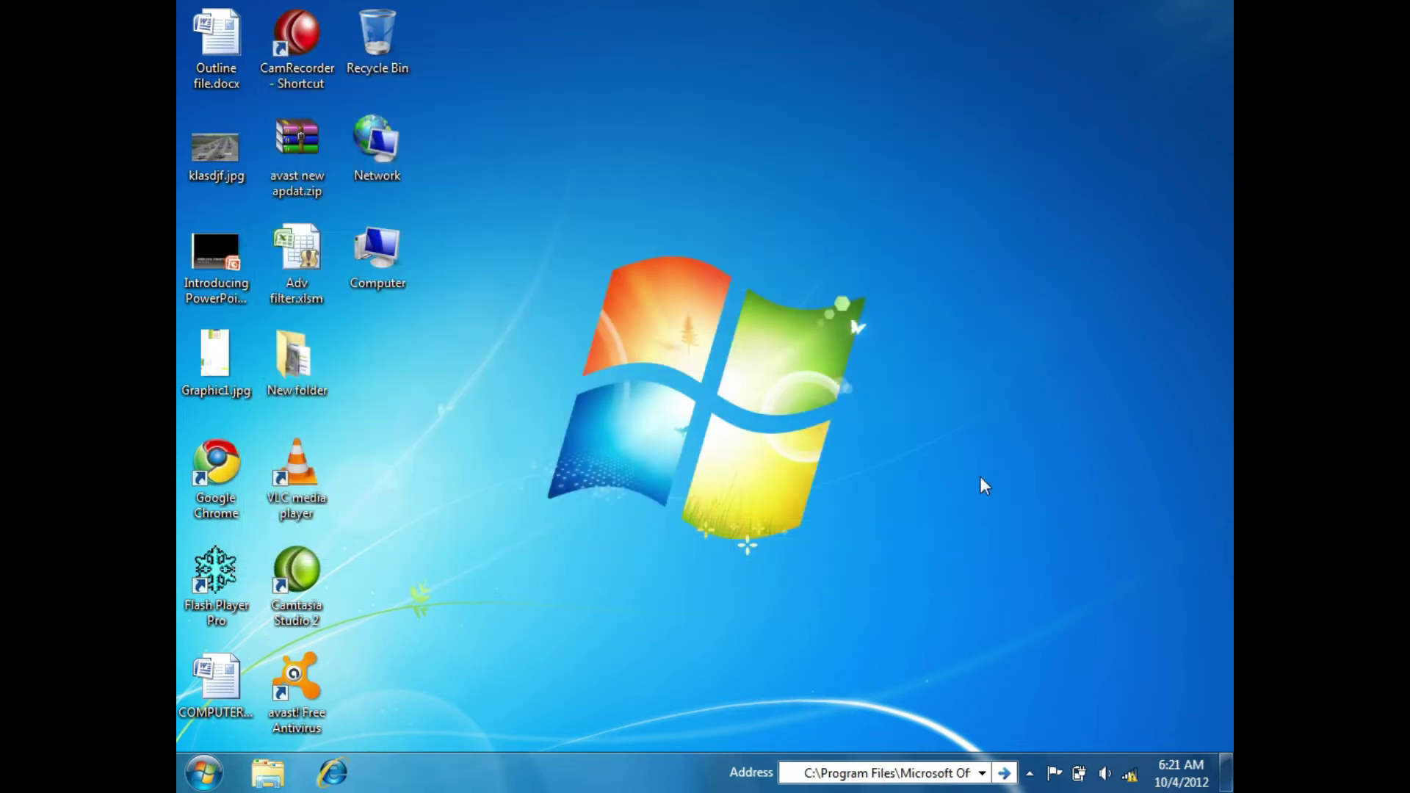
# - Try to open the path d:all notes from the taskbar's Address toolbar, then dismiss the error dialog
pyautogui.click(932, 775)
pyautogui.write('d:')
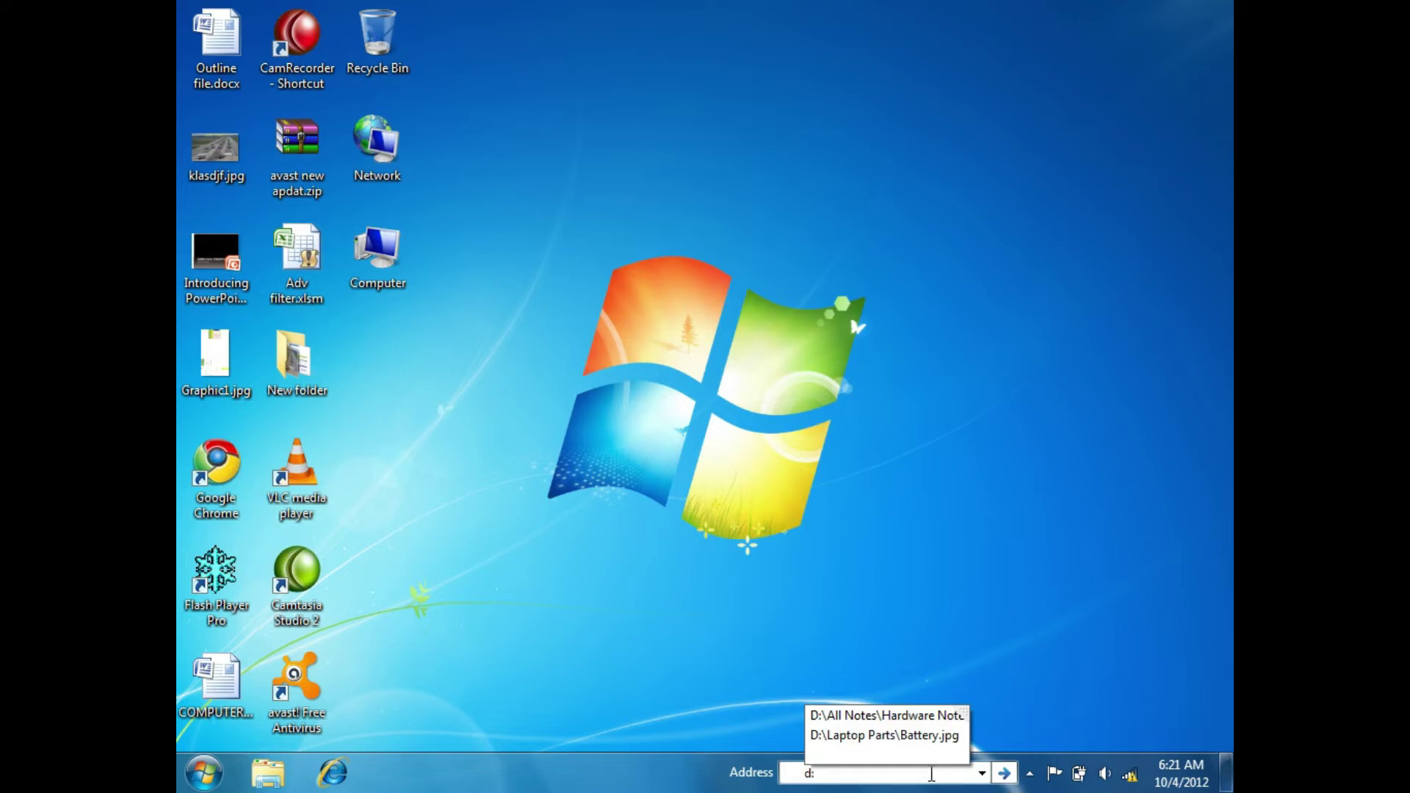
pyautogui.write('all')
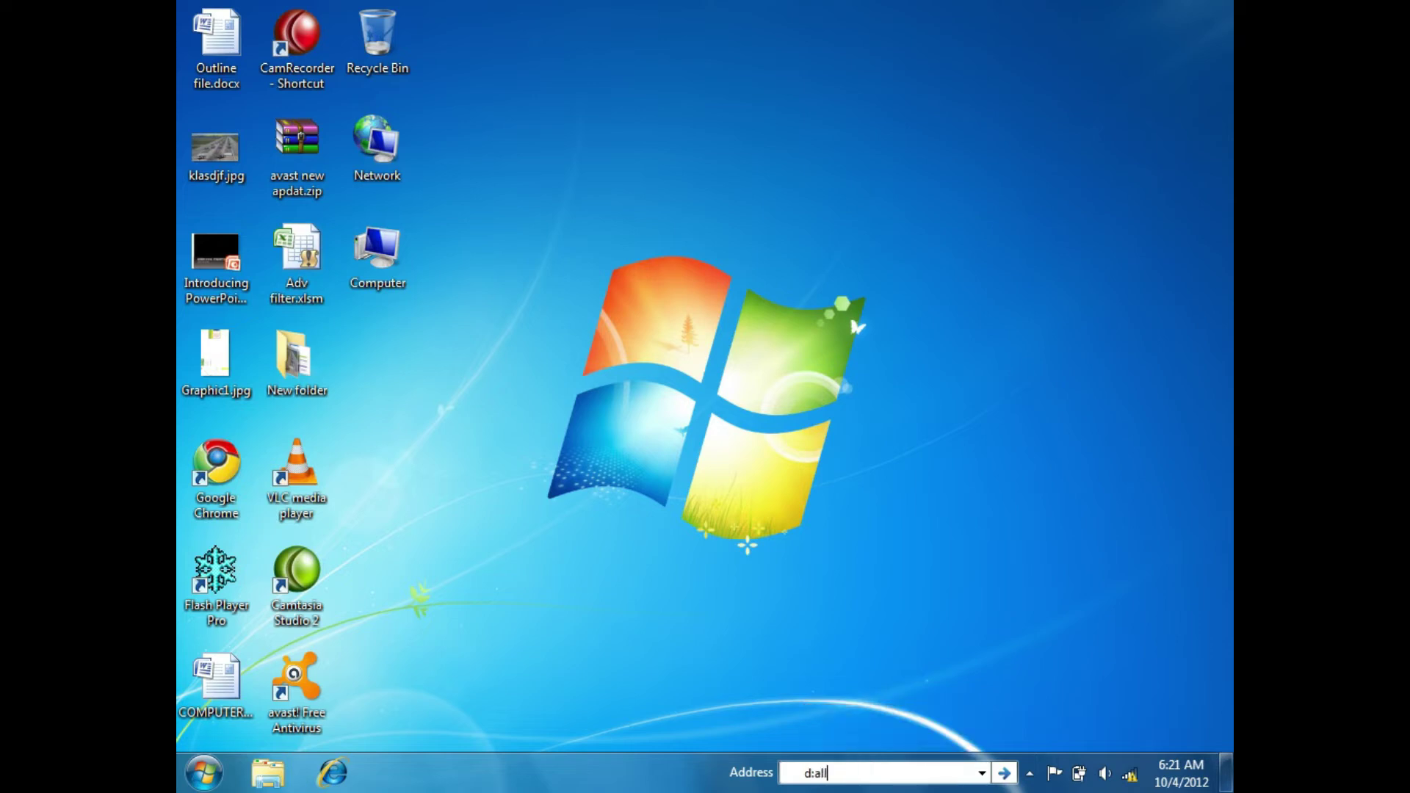
pyautogui.write('nb')
pyautogui.press('BackSpace')
pyautogui.write('n')
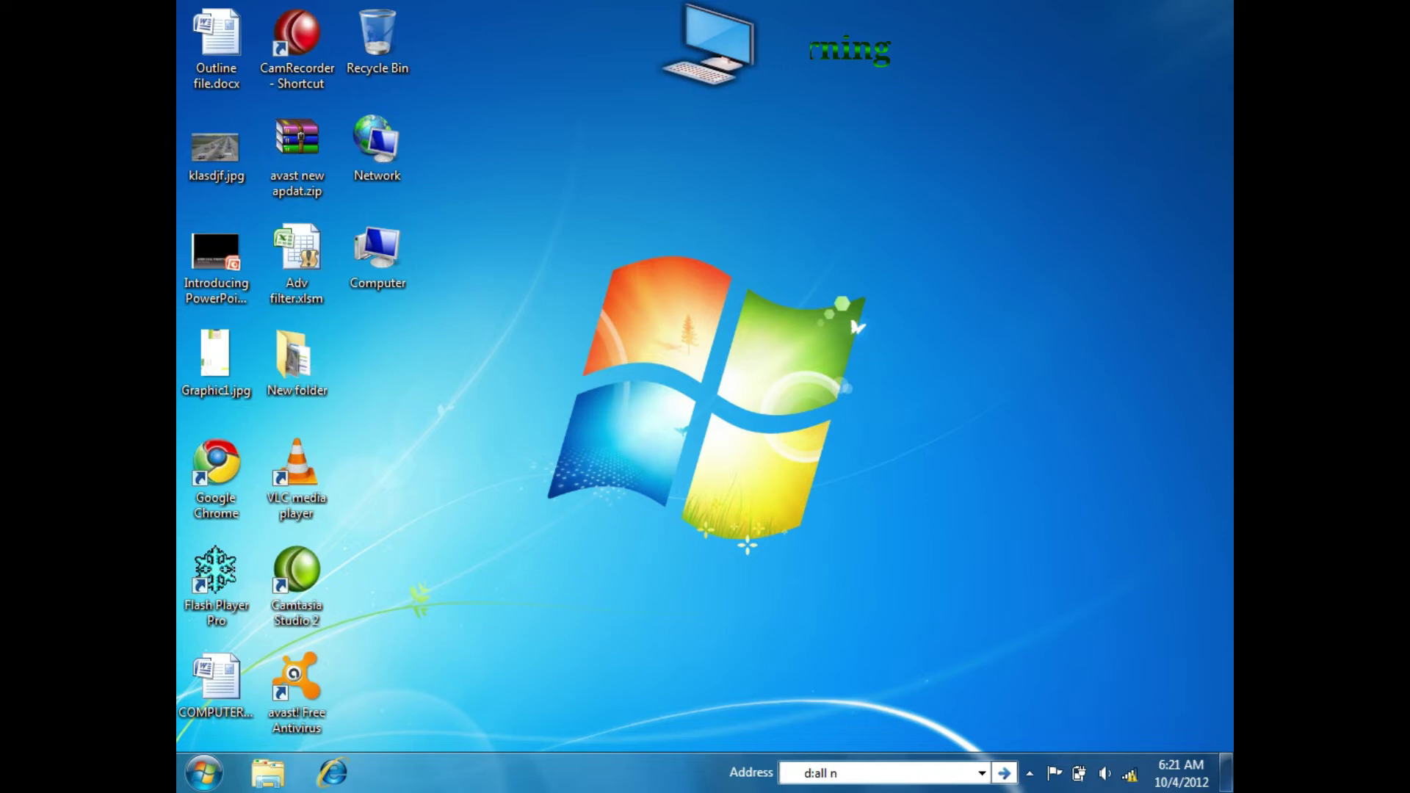
pyautogui.write('otes')
pyautogui.press('Return')
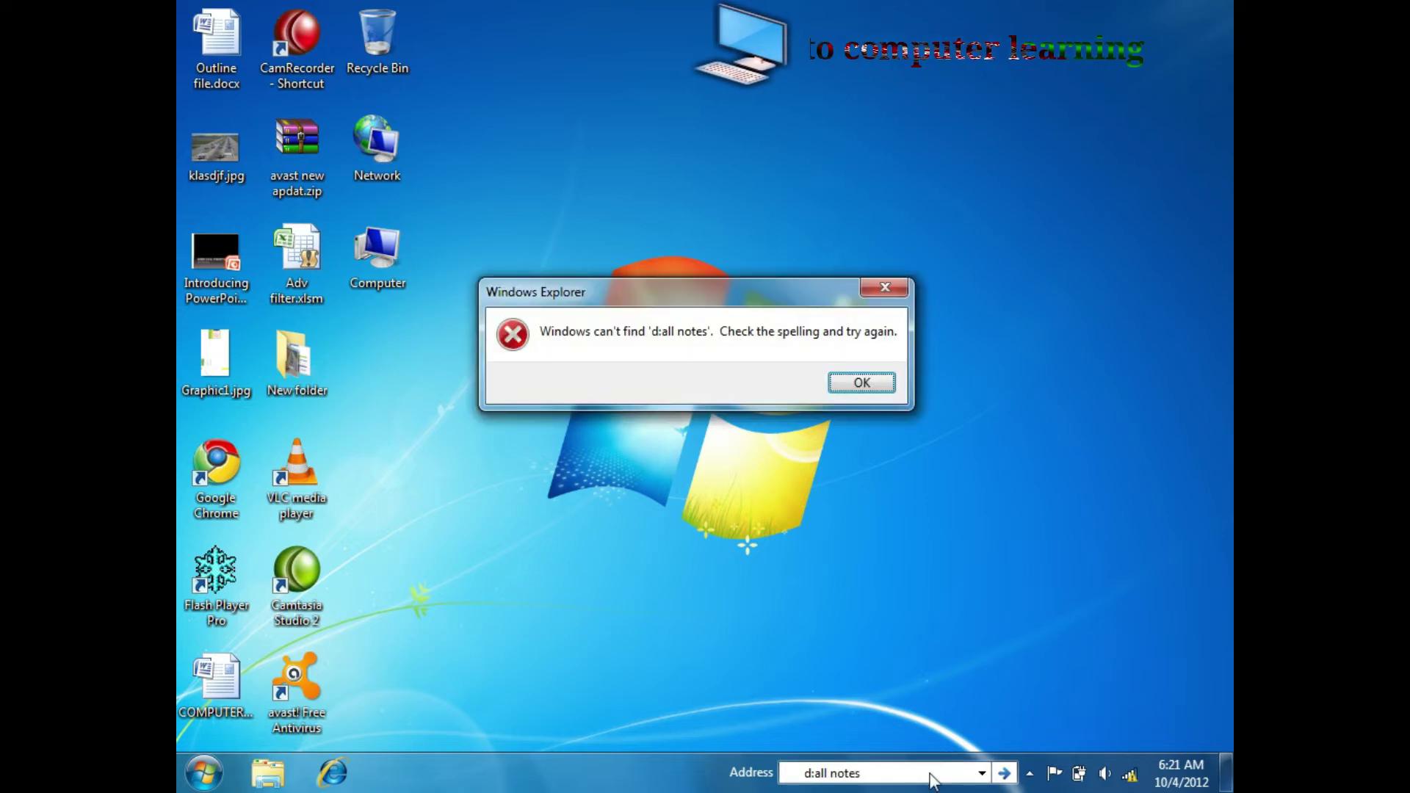
pyautogui.click(859, 384)
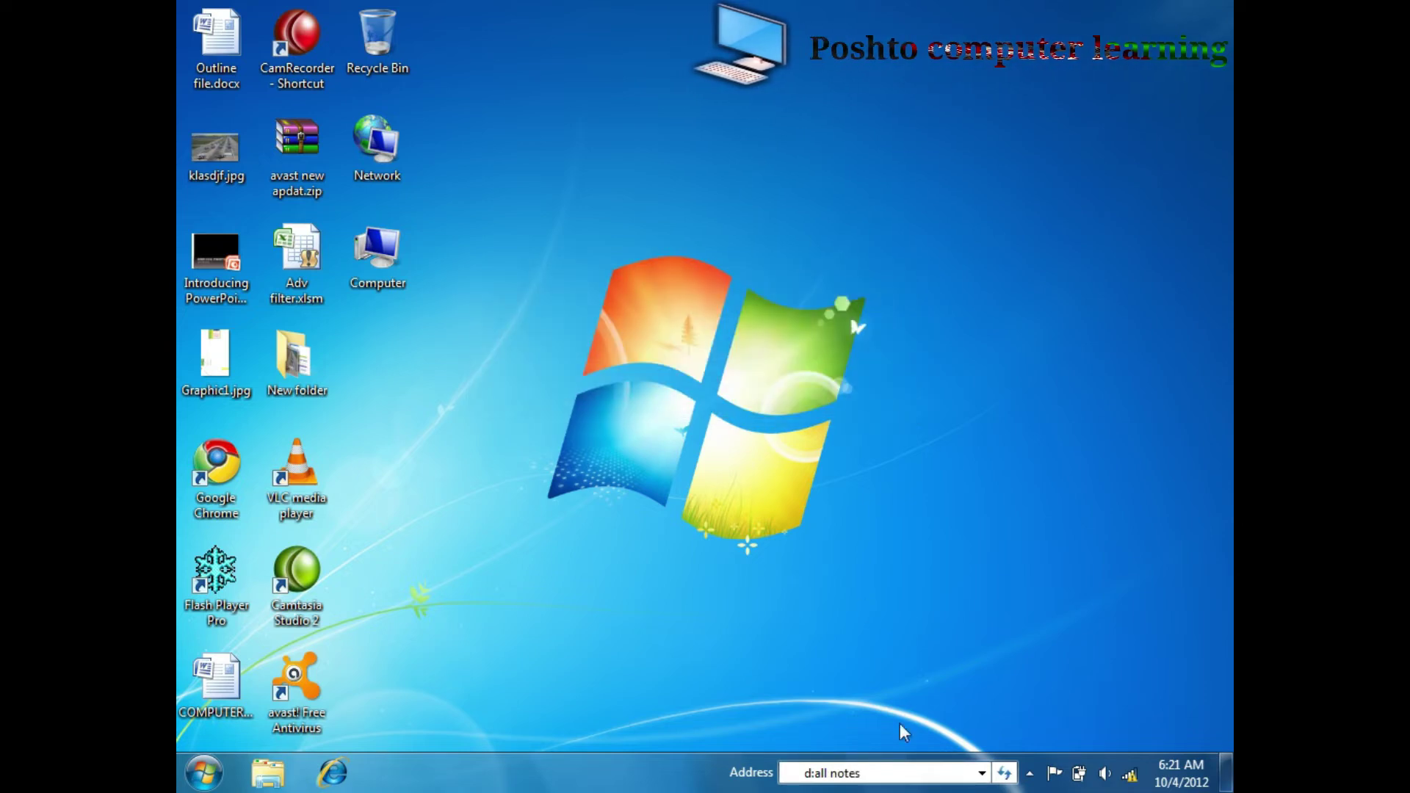
# - Enter the folder path d:\all notes in the taskbar's Address toolbar
pyautogui.click(907, 772)
pyautogui.write('d')
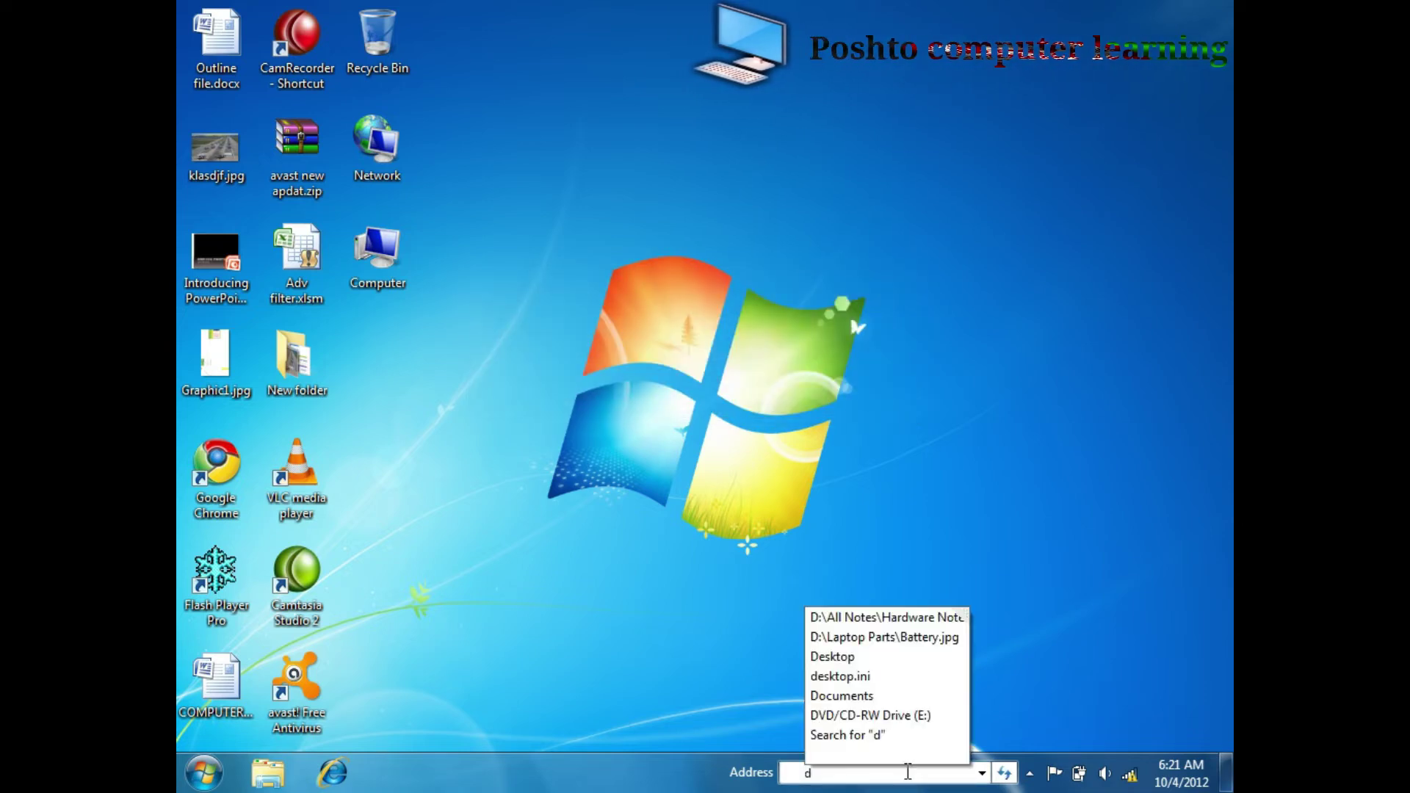
pyautogui.write(':')
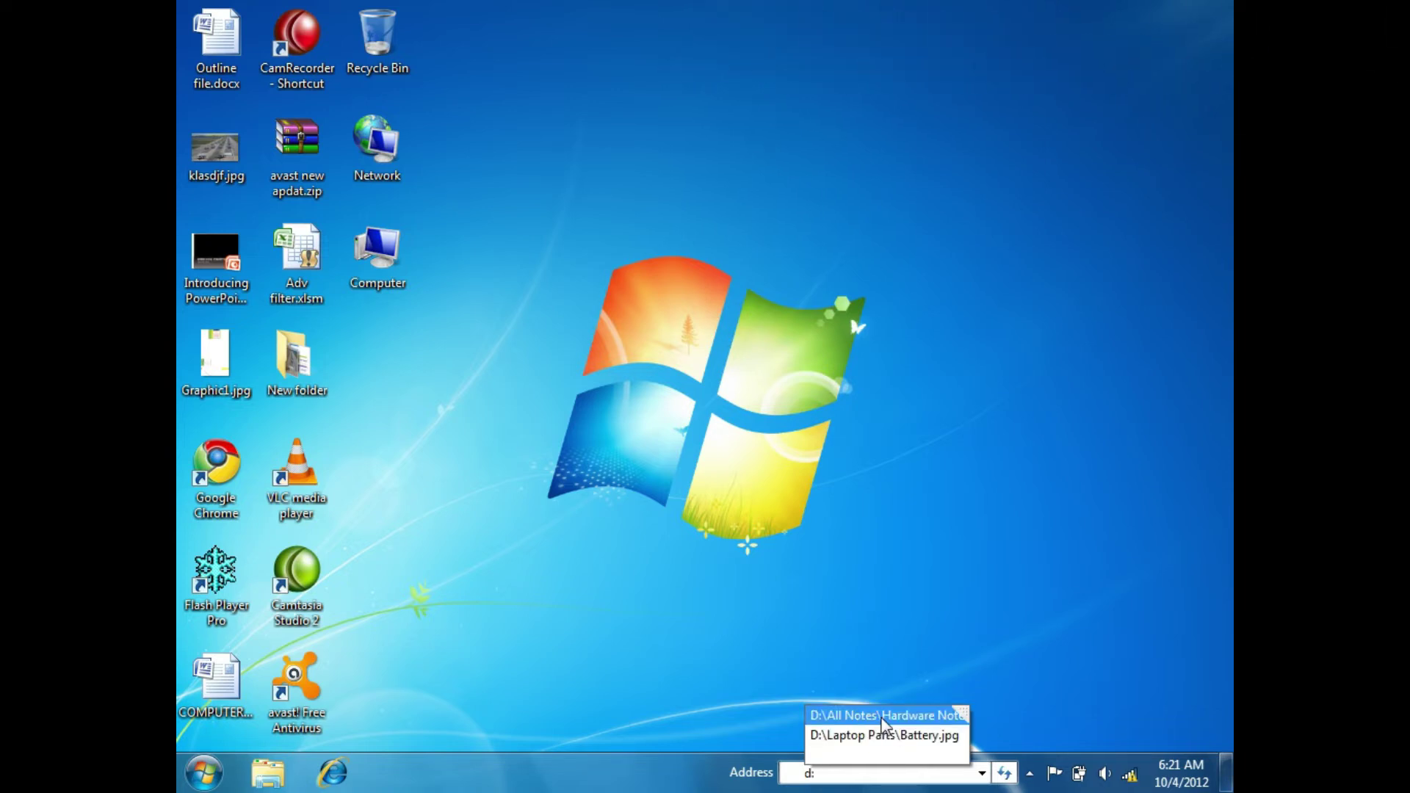
pyautogui.write('al')
pyautogui.press('BackSpace')
pyautogui.press('BackSpace')
pyautogui.press('BackSpace')
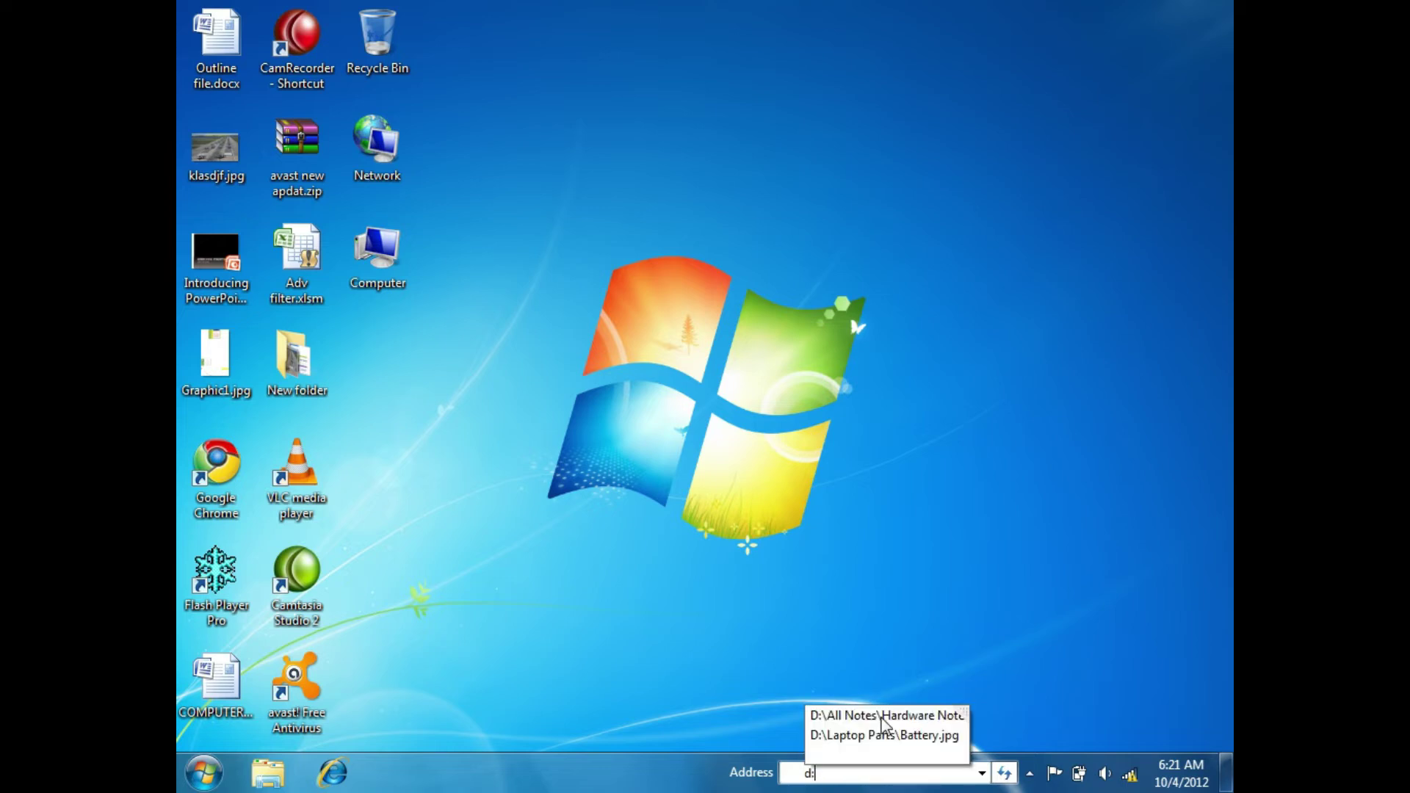
pyautogui.write('\\')
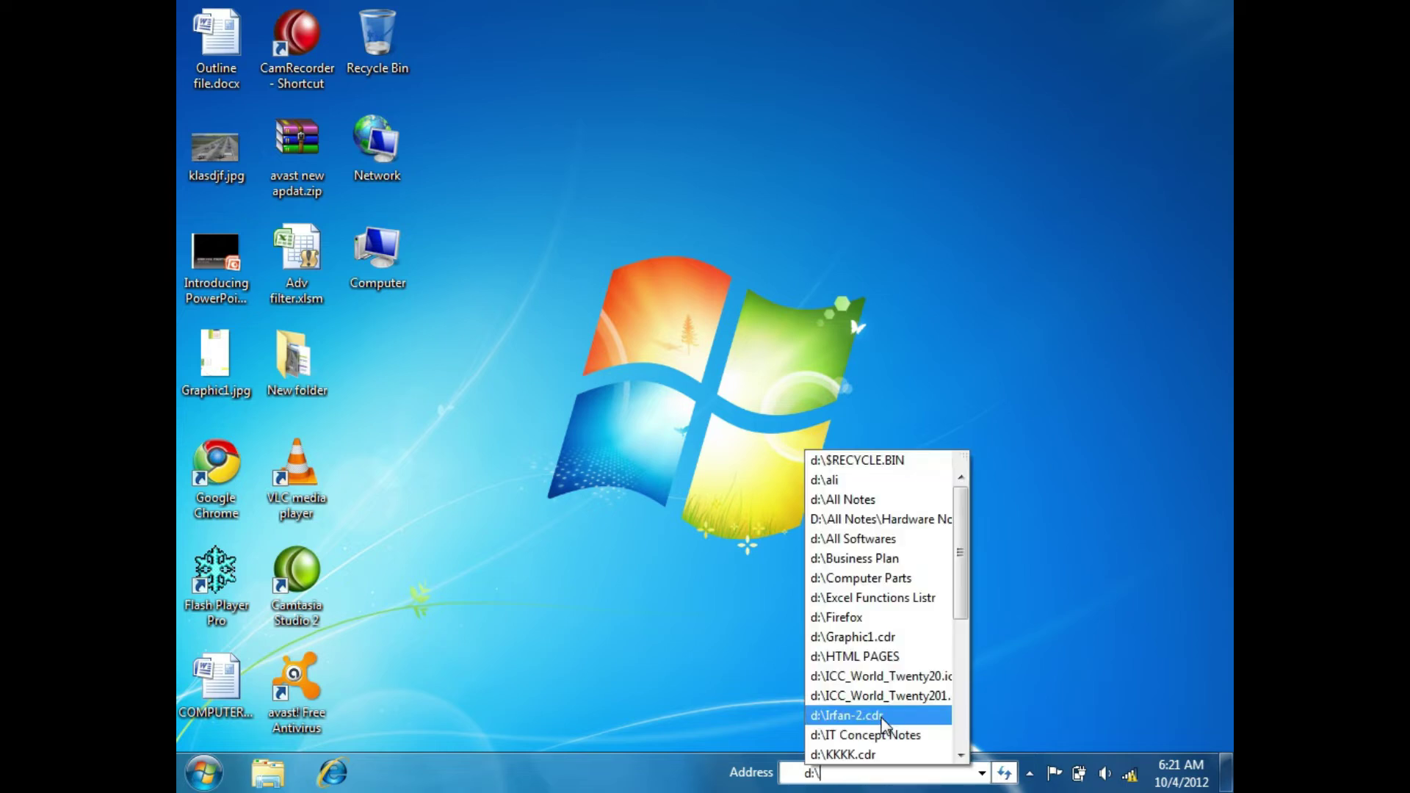
pyautogui.write('ali')
pyautogui.press('BackSpace')
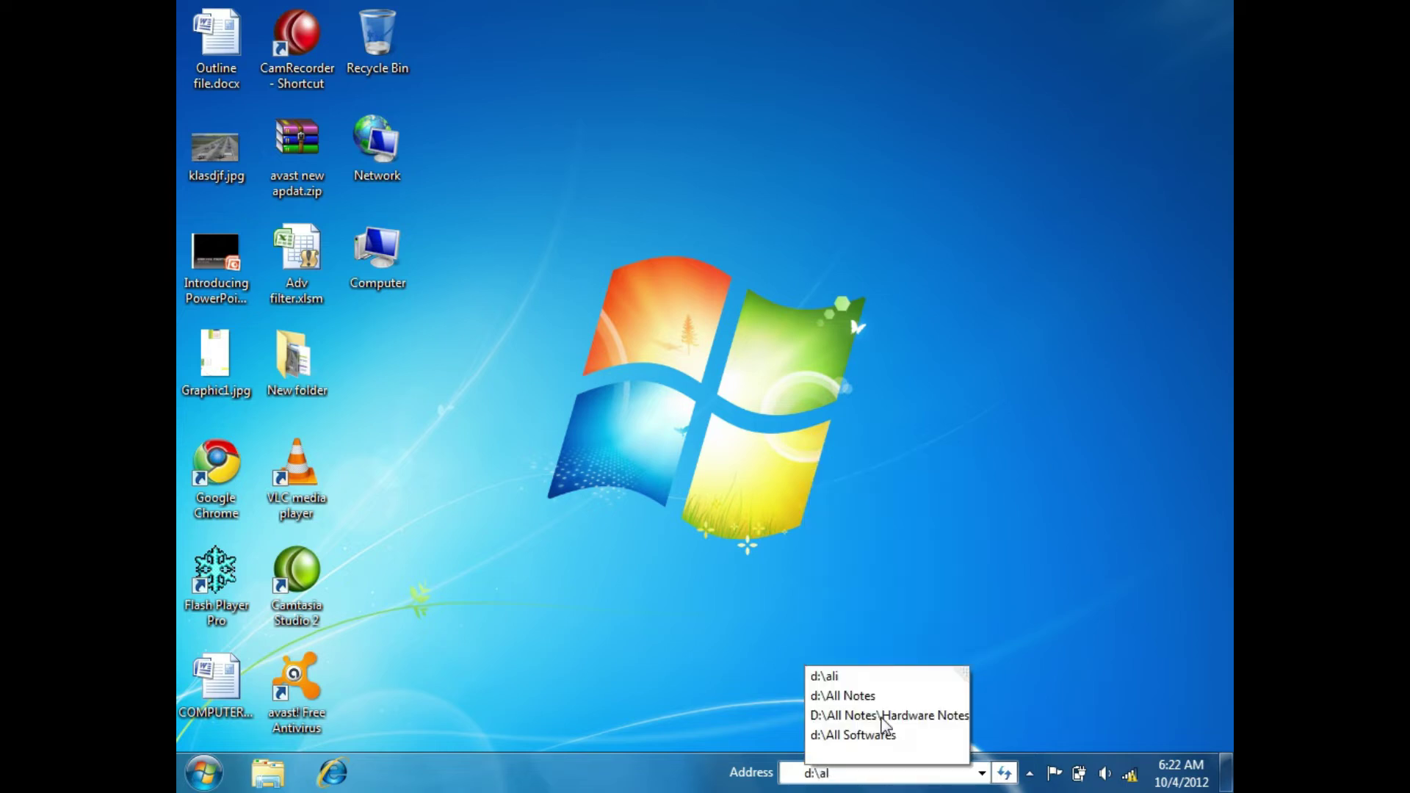
pyautogui.write('l notes')
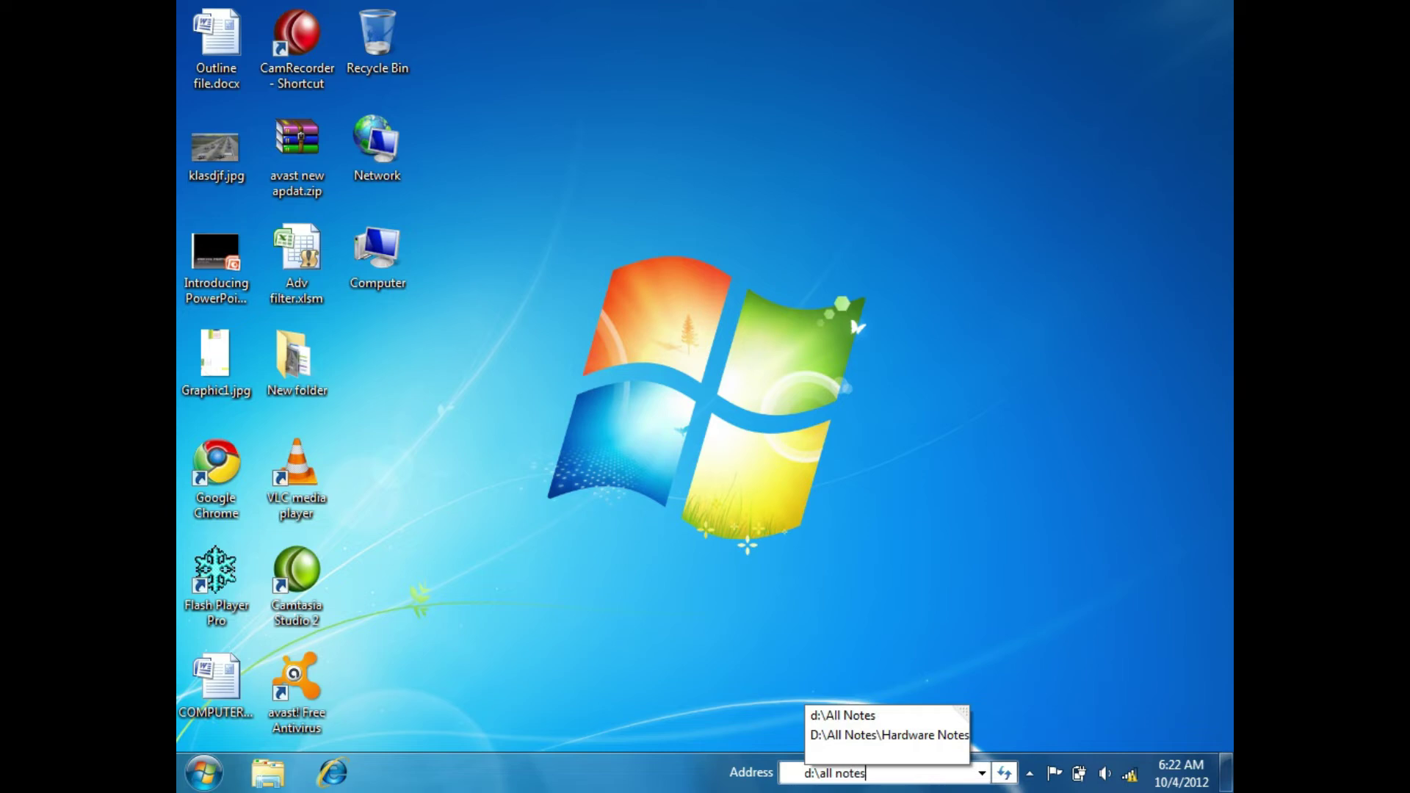
# - Extend the Address toolbar path to the Hardware Notes subfolder of All Notes and open that folder
pyautogui.write('\\')
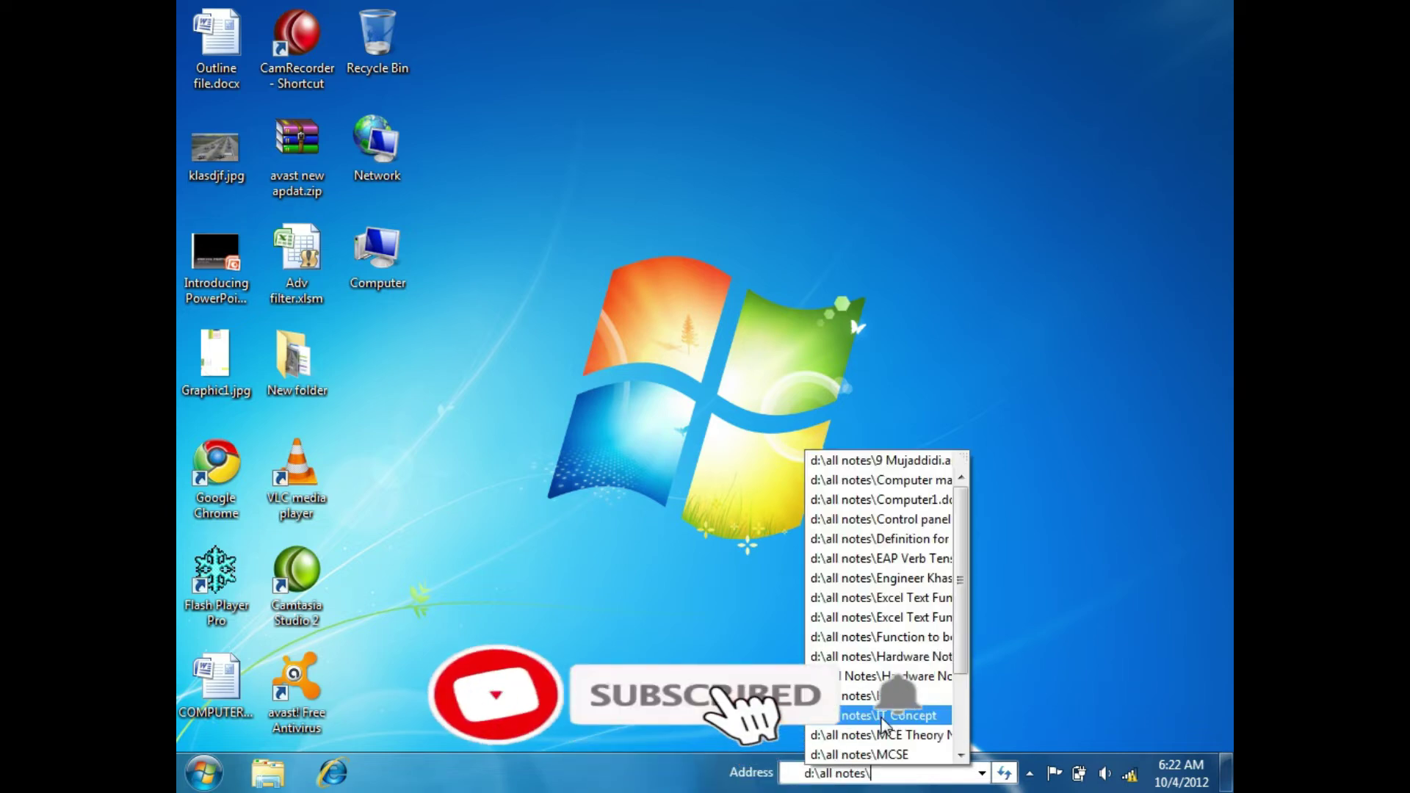
pyautogui.write('hardwrew')
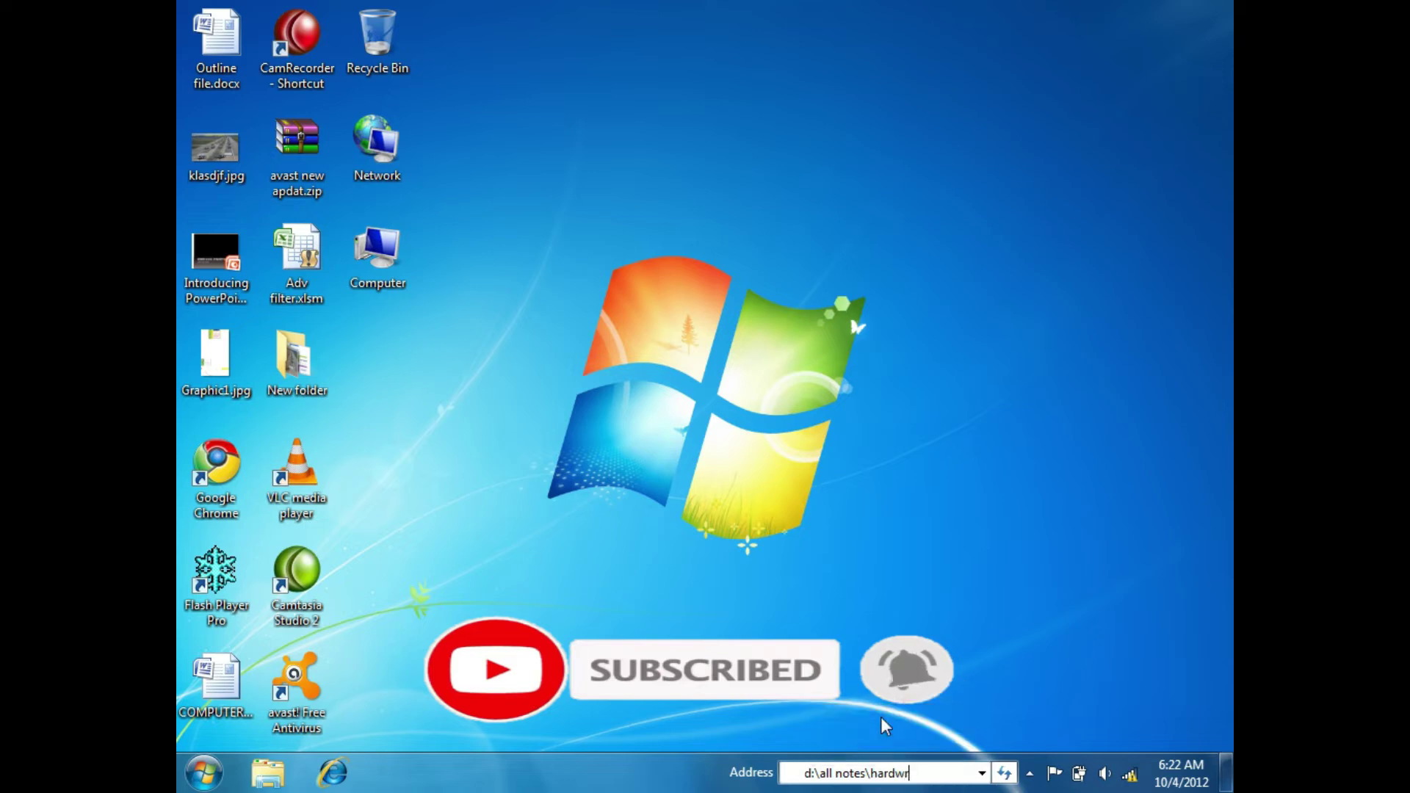
pyautogui.press('BackSpace')
pyautogui.press('BackSpace')
pyautogui.press('BackSpace')
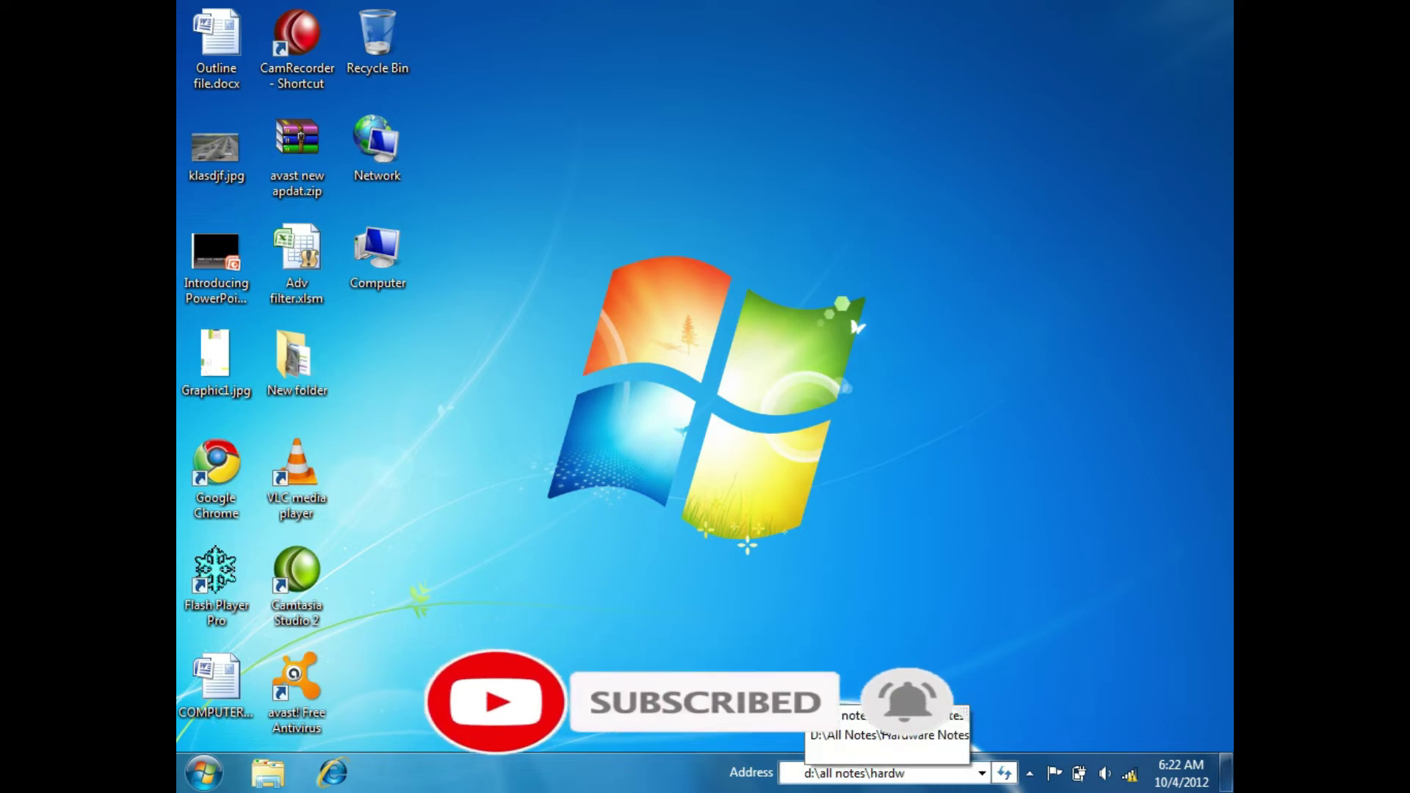
pyautogui.press('Down')
pyautogui.press('Return')
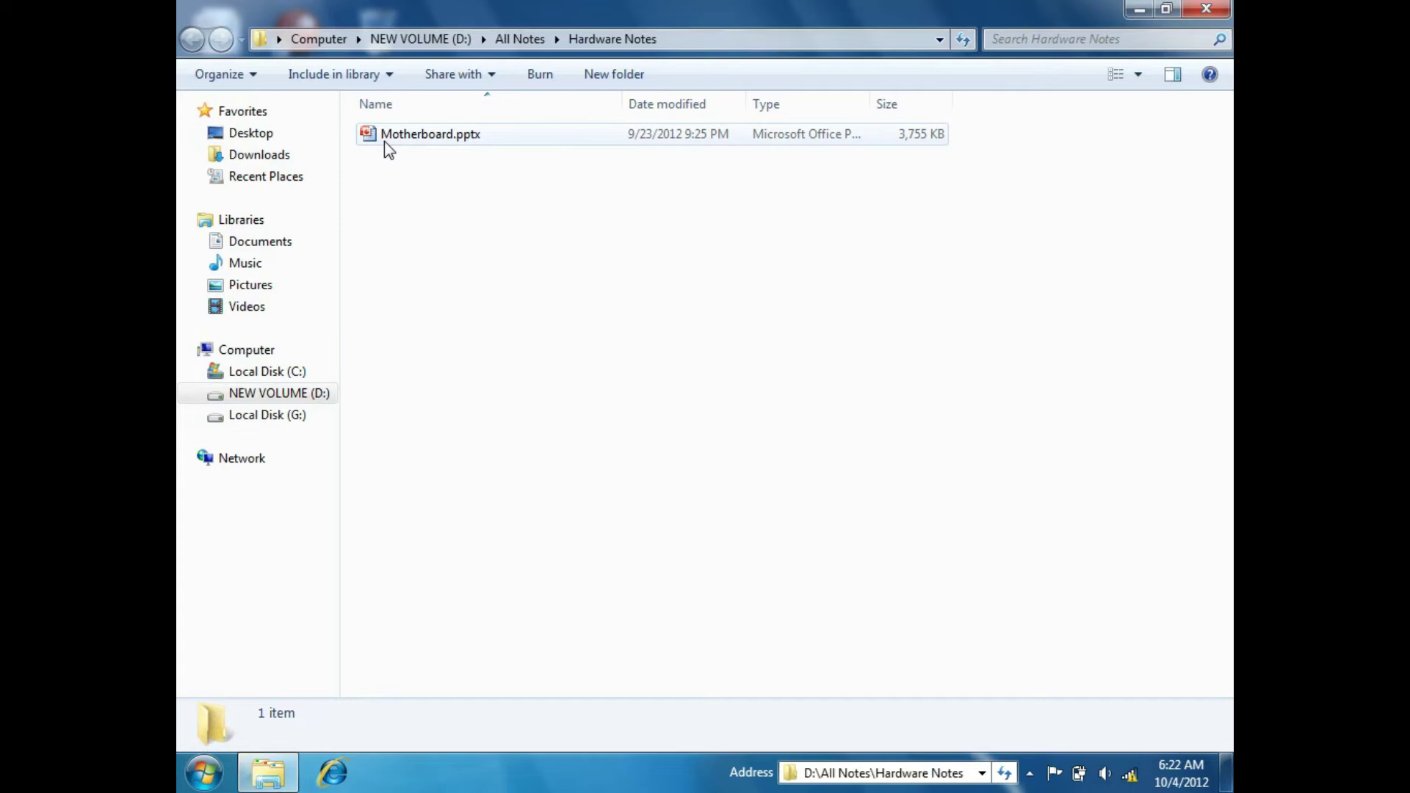
# - Open Motherboard.pptx from the Hardware Notes folder, then close both the presentation and the folder window
pyautogui.click(404, 137)
pyautogui.doubleClick(408, 139)
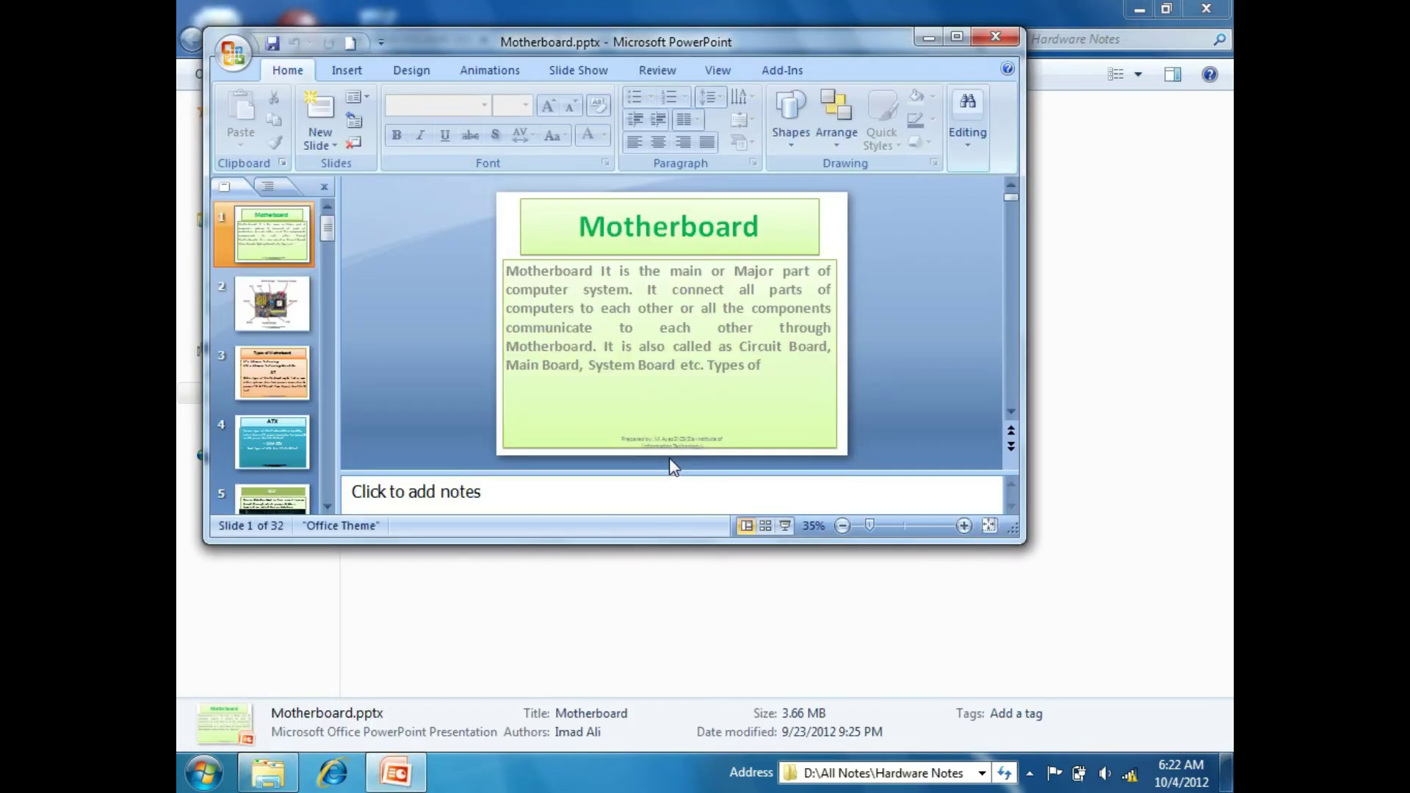
pyautogui.click(996, 34)
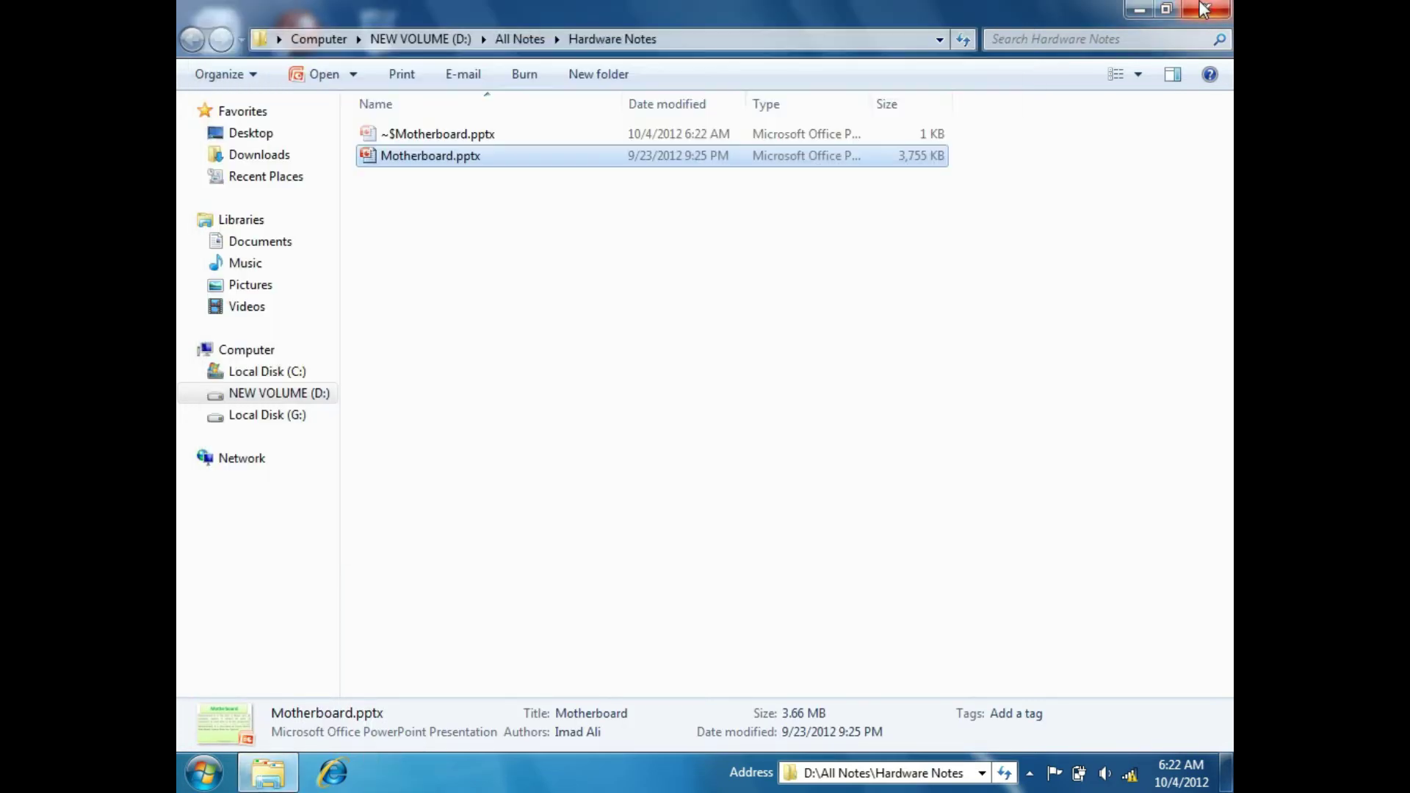
pyautogui.click(1207, 9)
# - Remove the Address toolbar from the taskbar through the Taskbar and Start Menu Properties and apply the change
pyautogui.click(885, 772)
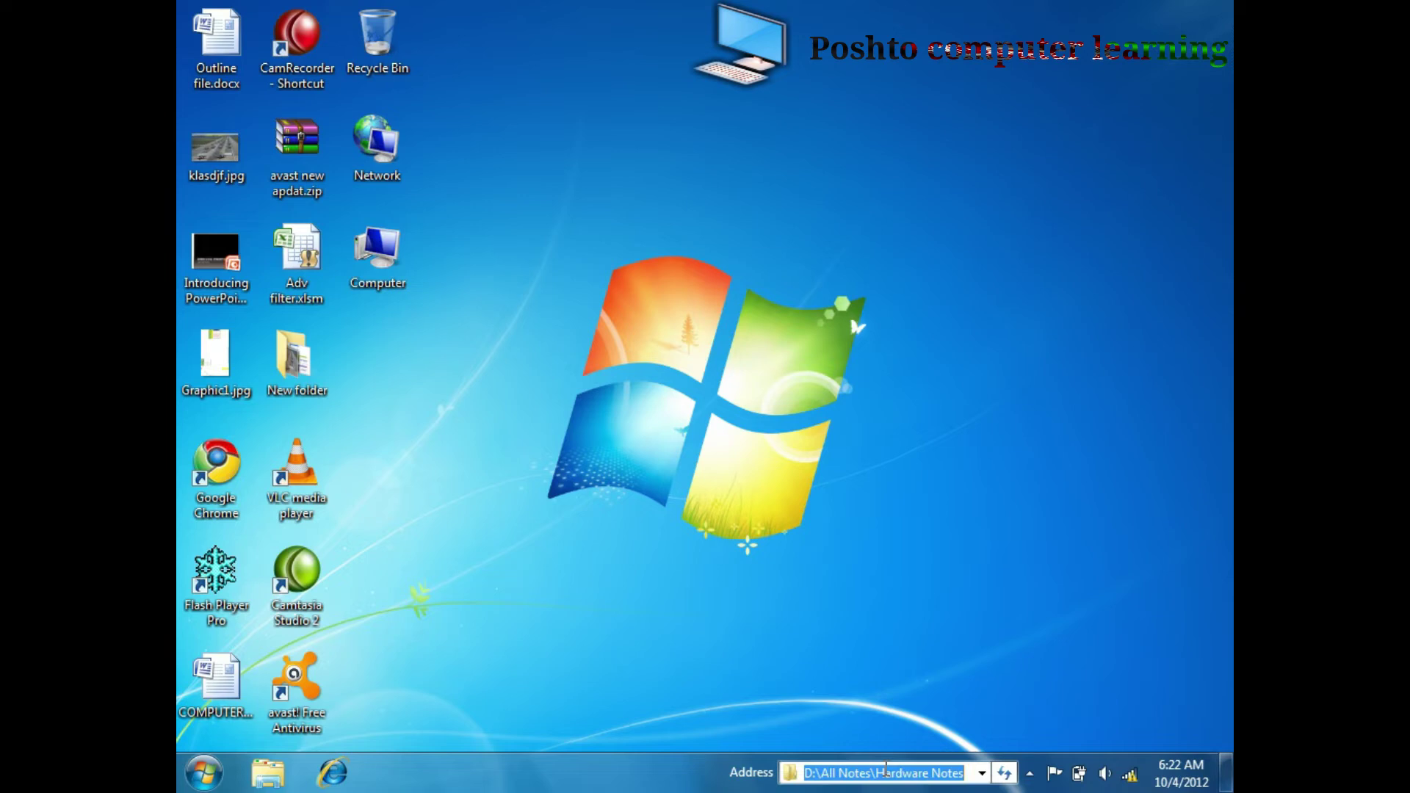
pyautogui.rightClick(669, 768)
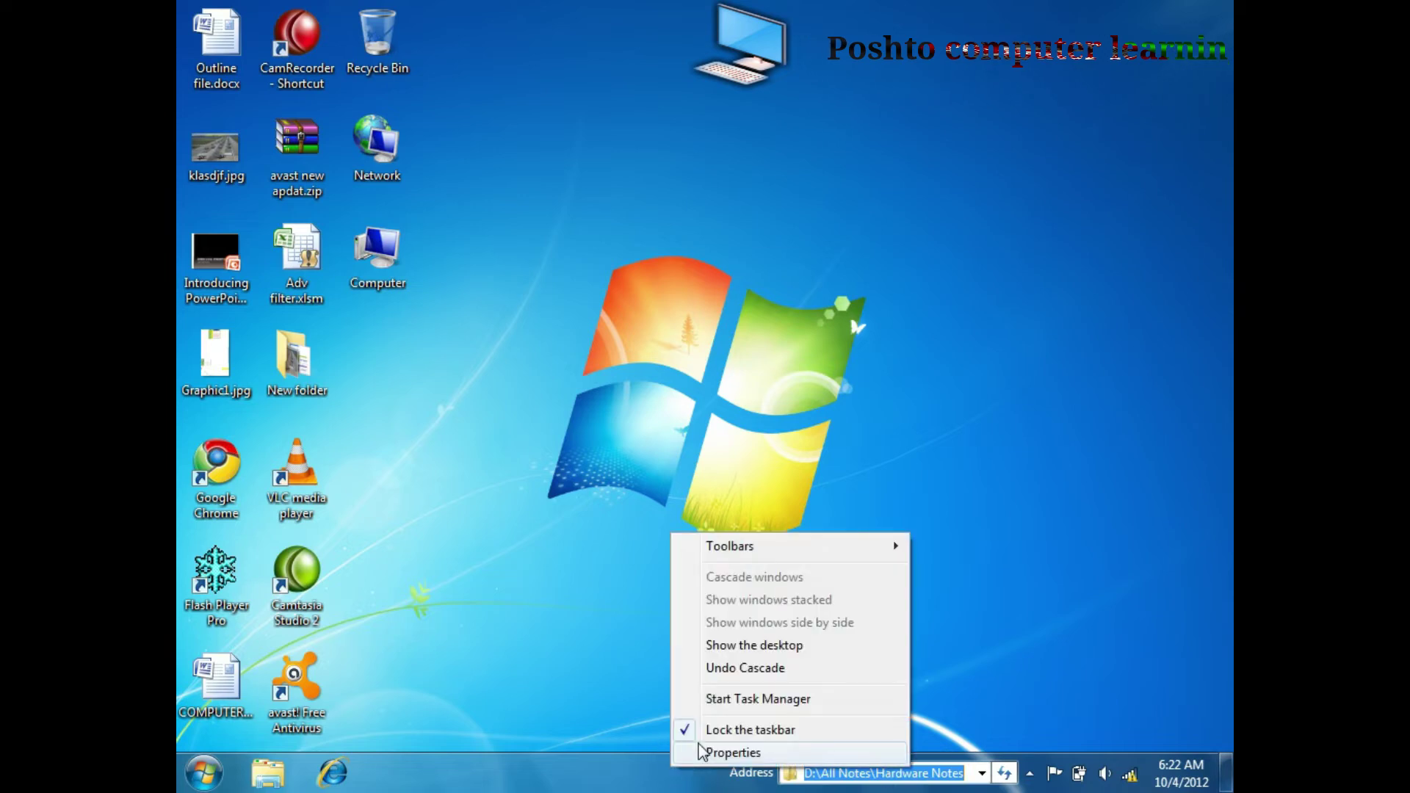
pyautogui.click(702, 750)
pyautogui.moveTo(488, 282); pyautogui.dragTo(818, 171)
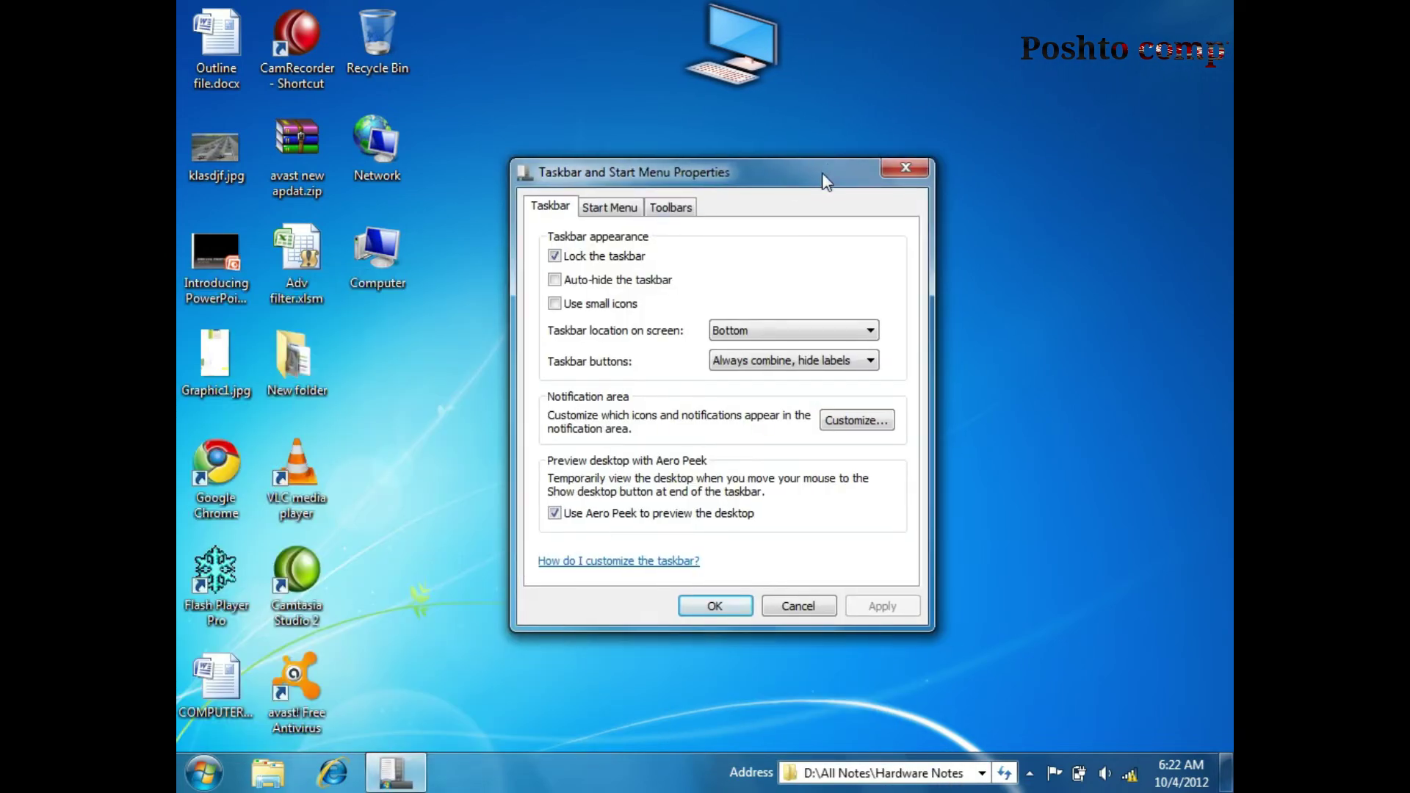
pyautogui.click(670, 212)
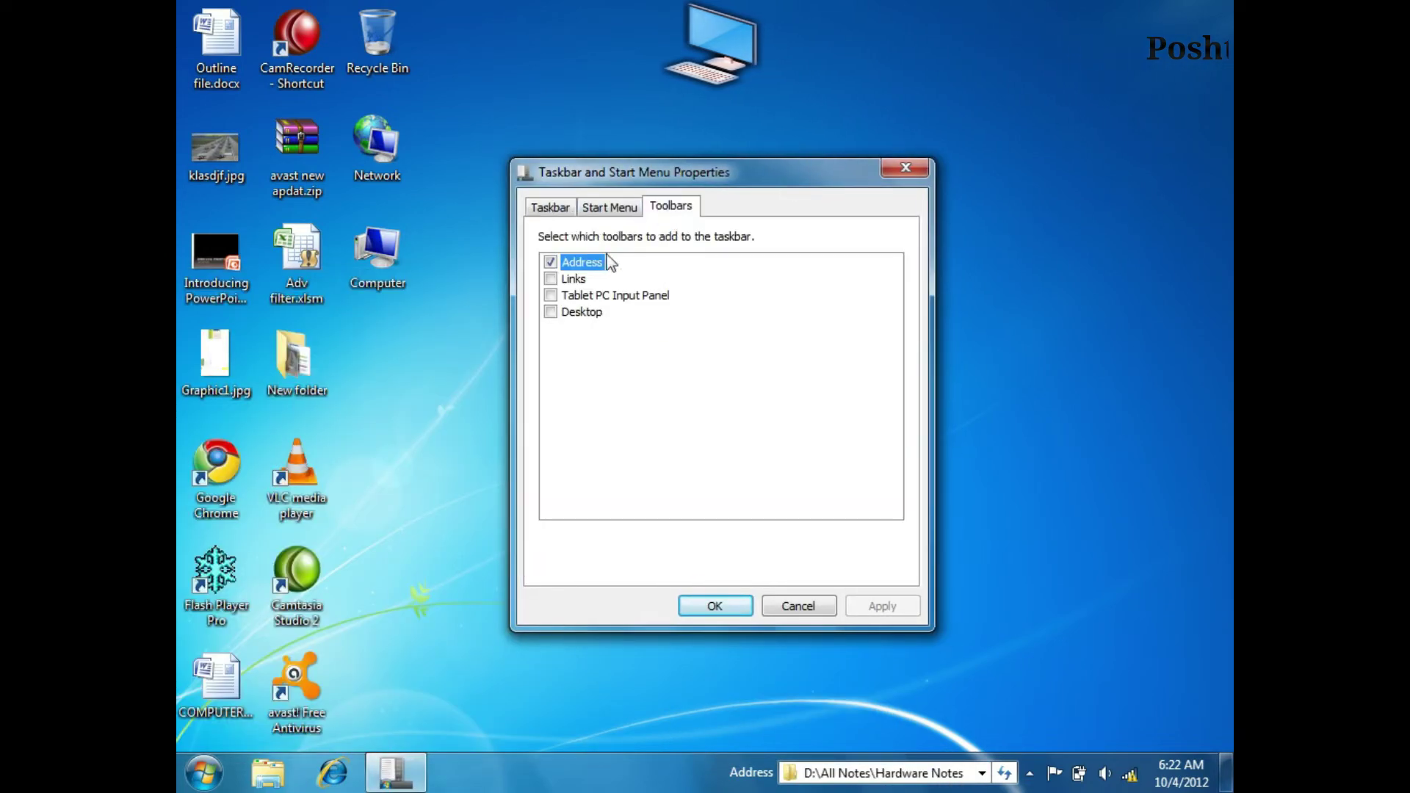
pyautogui.click(550, 262)
pyautogui.click(879, 607)
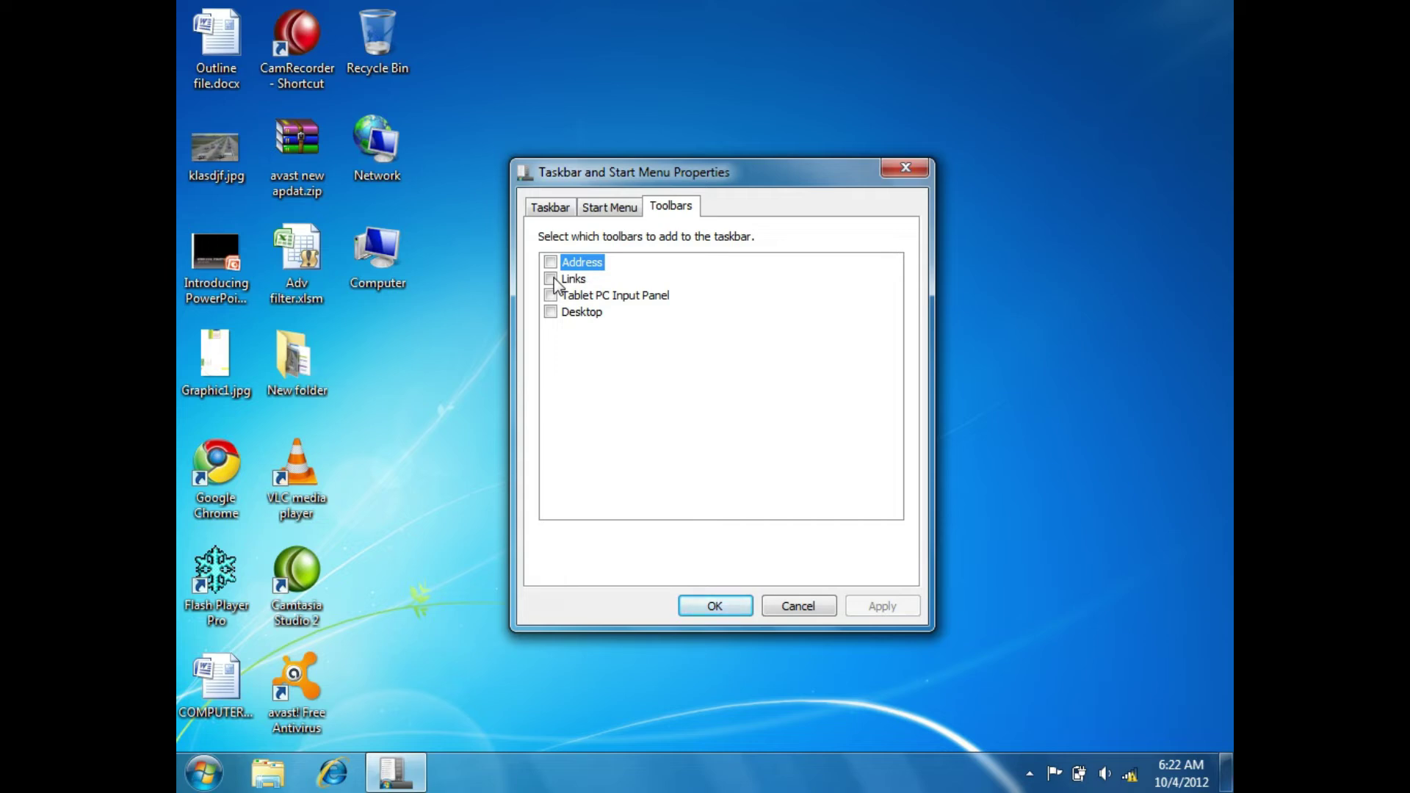
# - Add the Links toolbar to the taskbar and show the list of links it holds
pyautogui.click(334, 775)
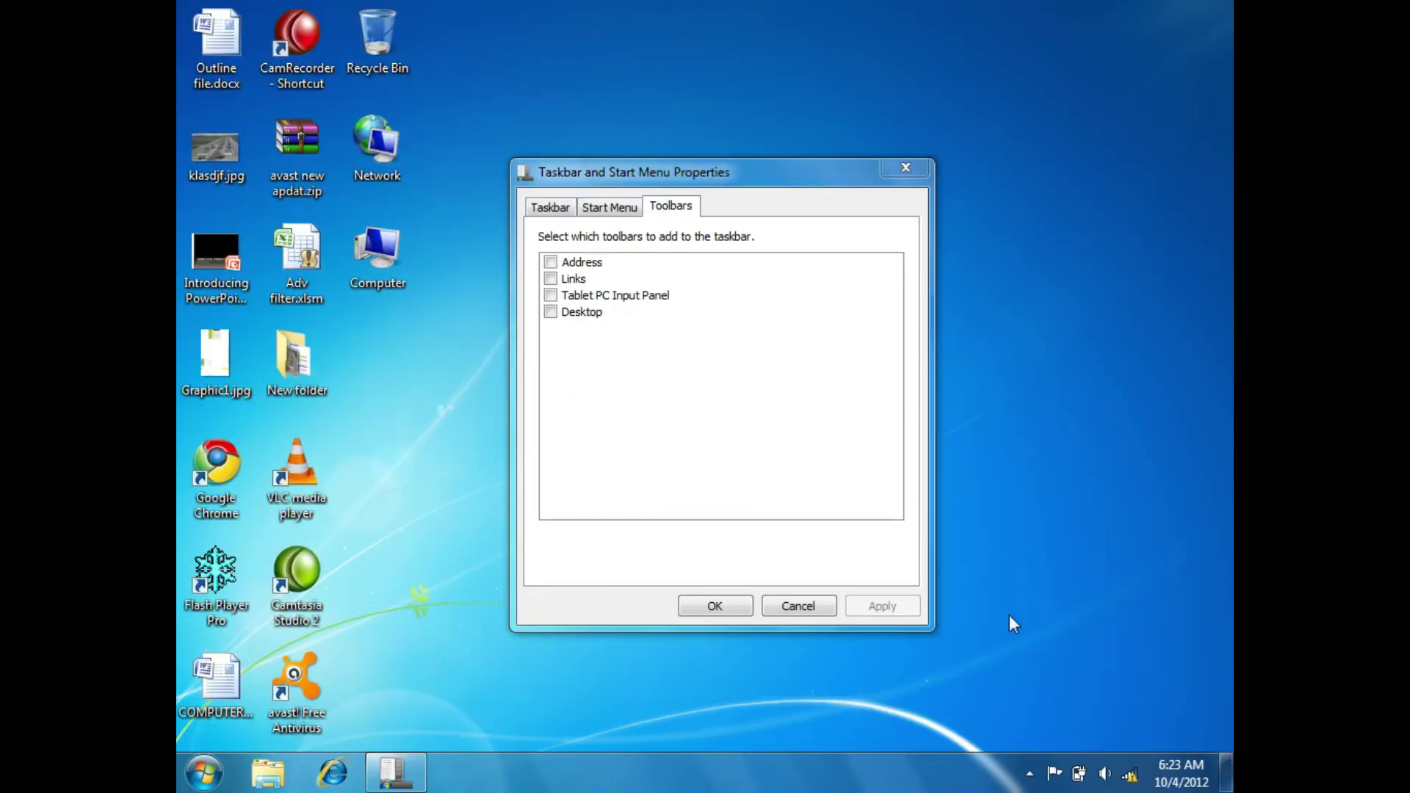
pyautogui.click(552, 279)
pyautogui.click(880, 606)
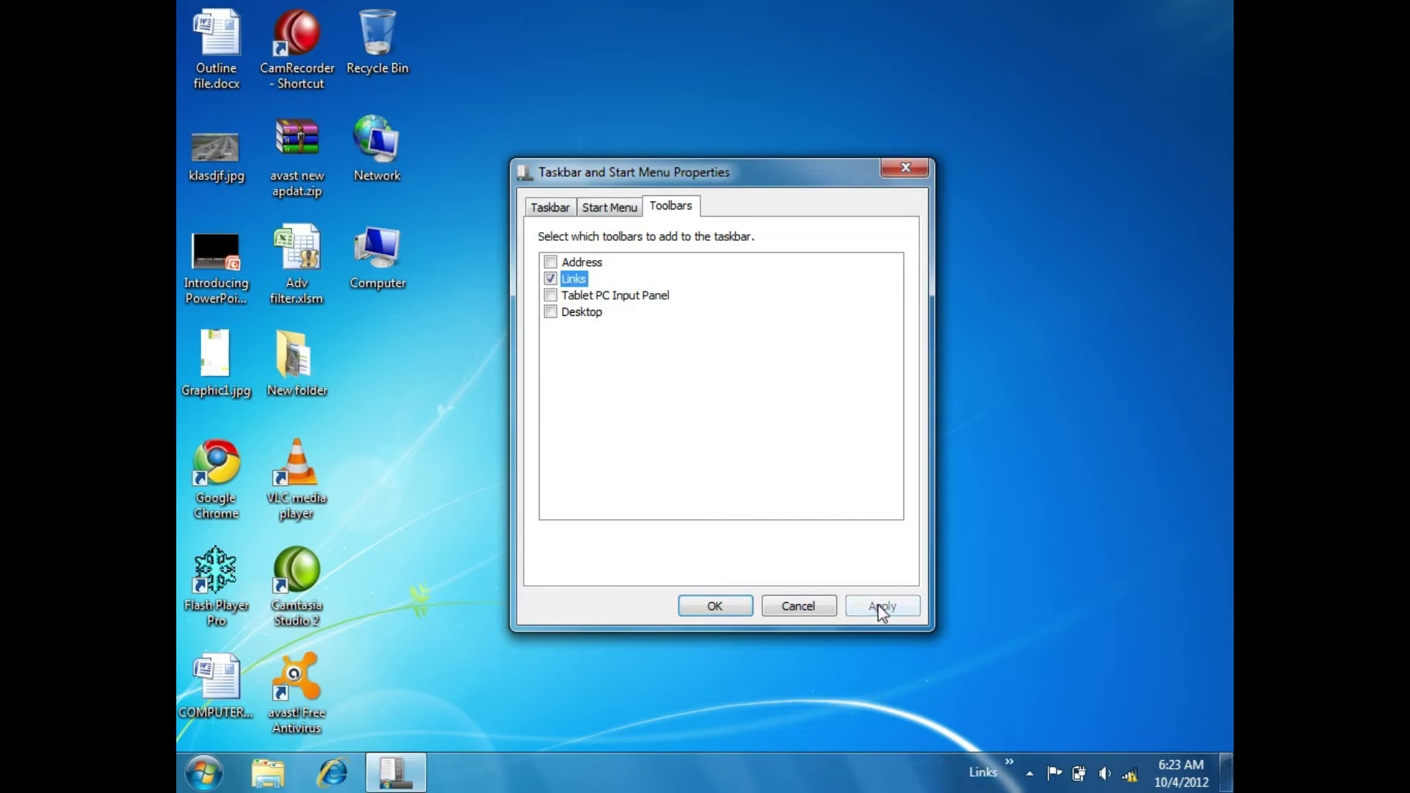
pyautogui.click(1010, 771)
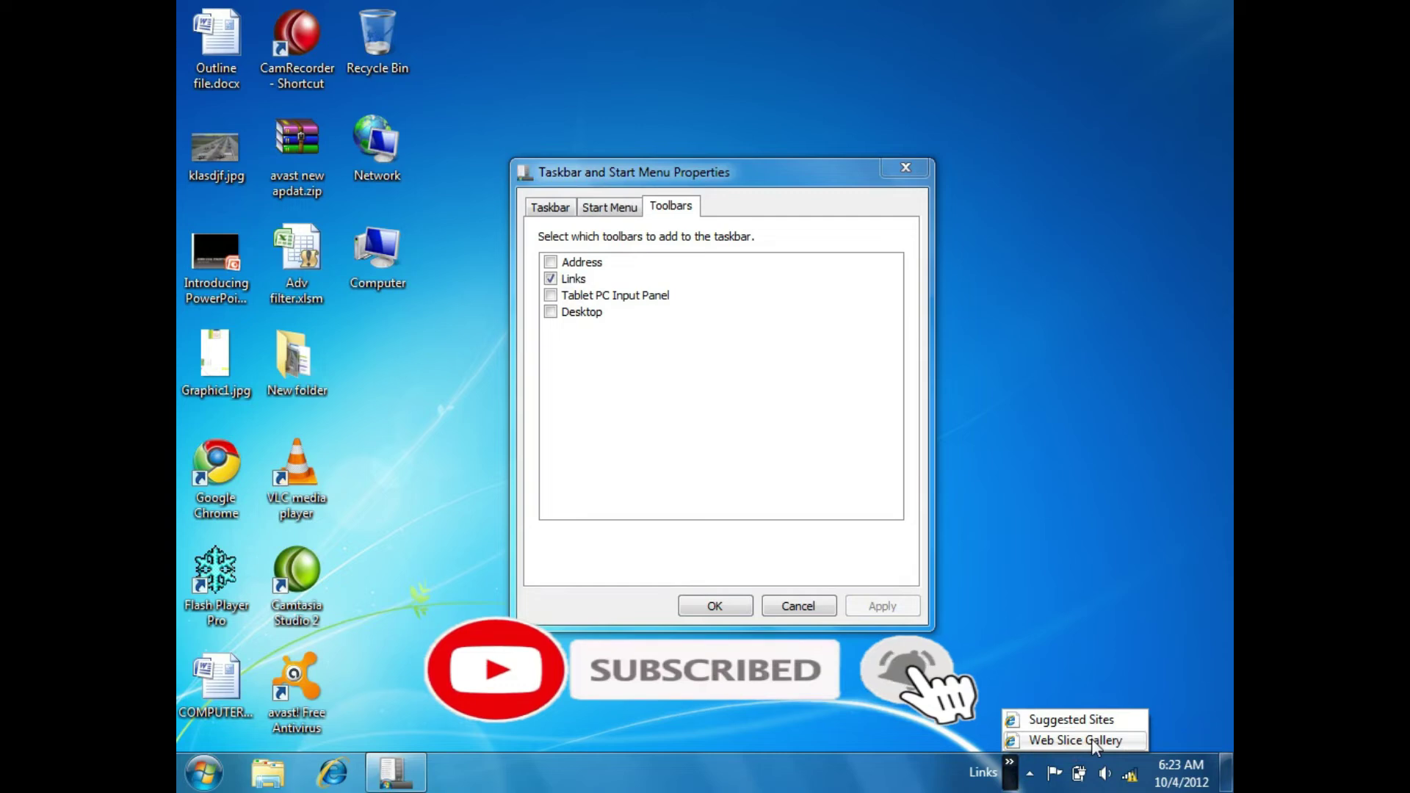
# - Launch Internet Explorer to view the Suggested Sites link on its Favorites bar, then close the browser
pyautogui.click(335, 771)
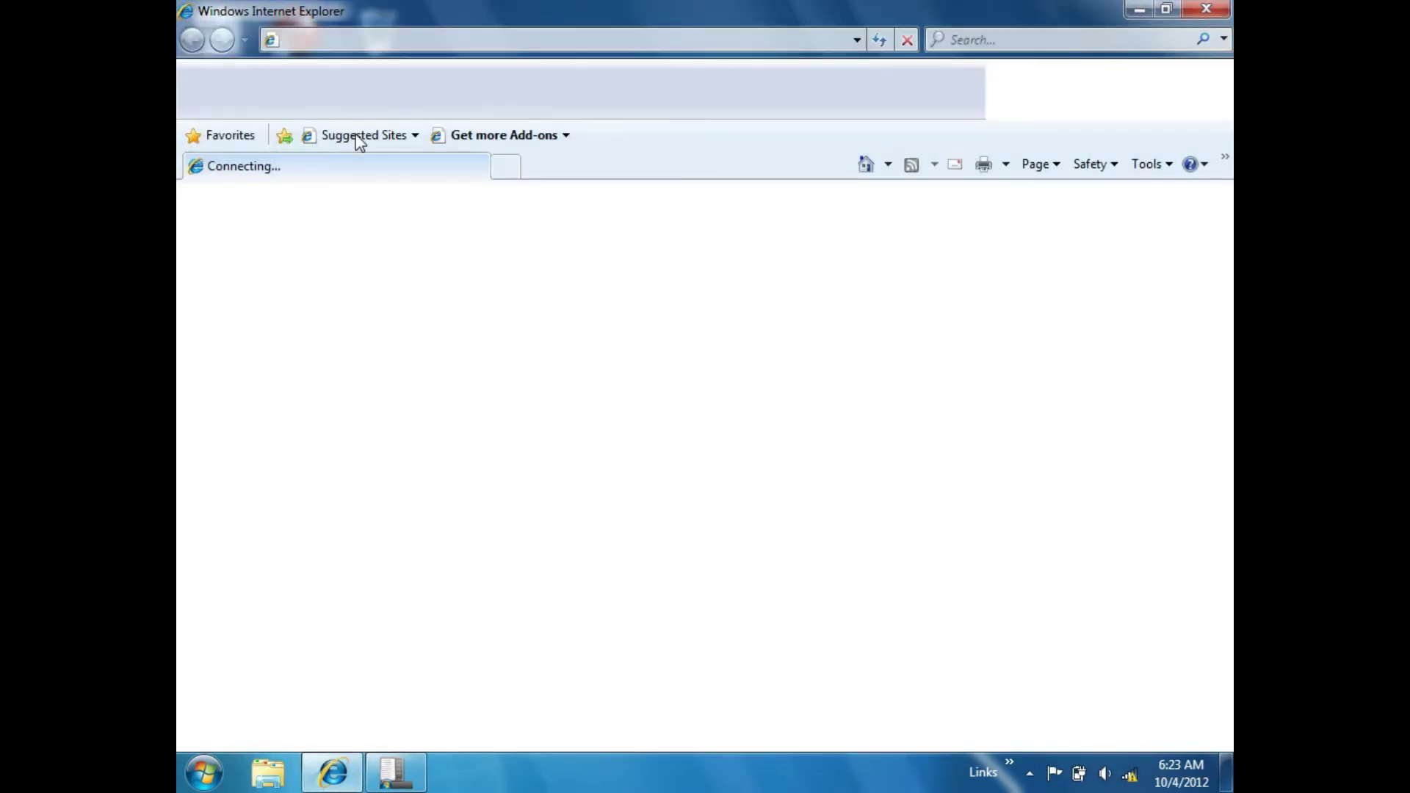
pyautogui.click(414, 138)
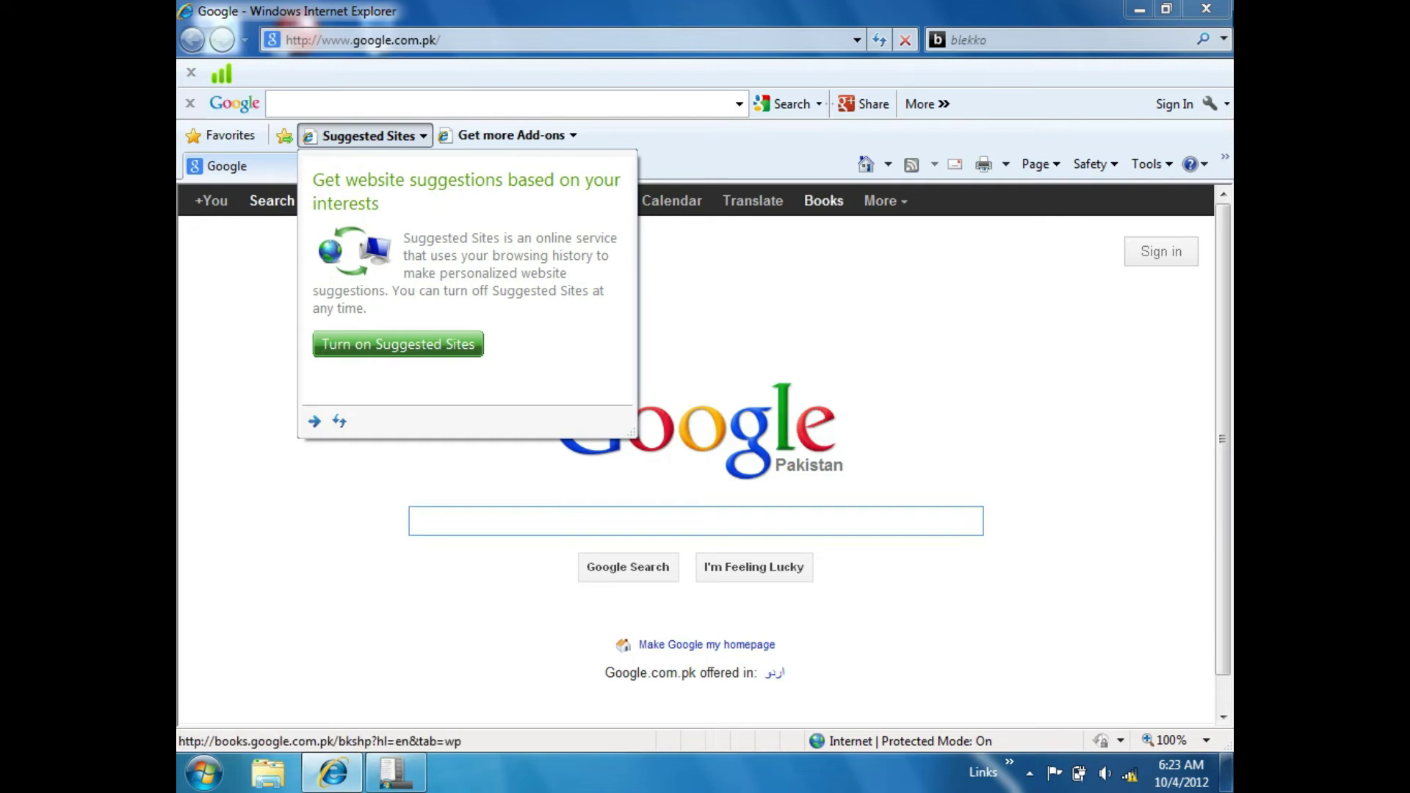
pyautogui.click(1207, 19)
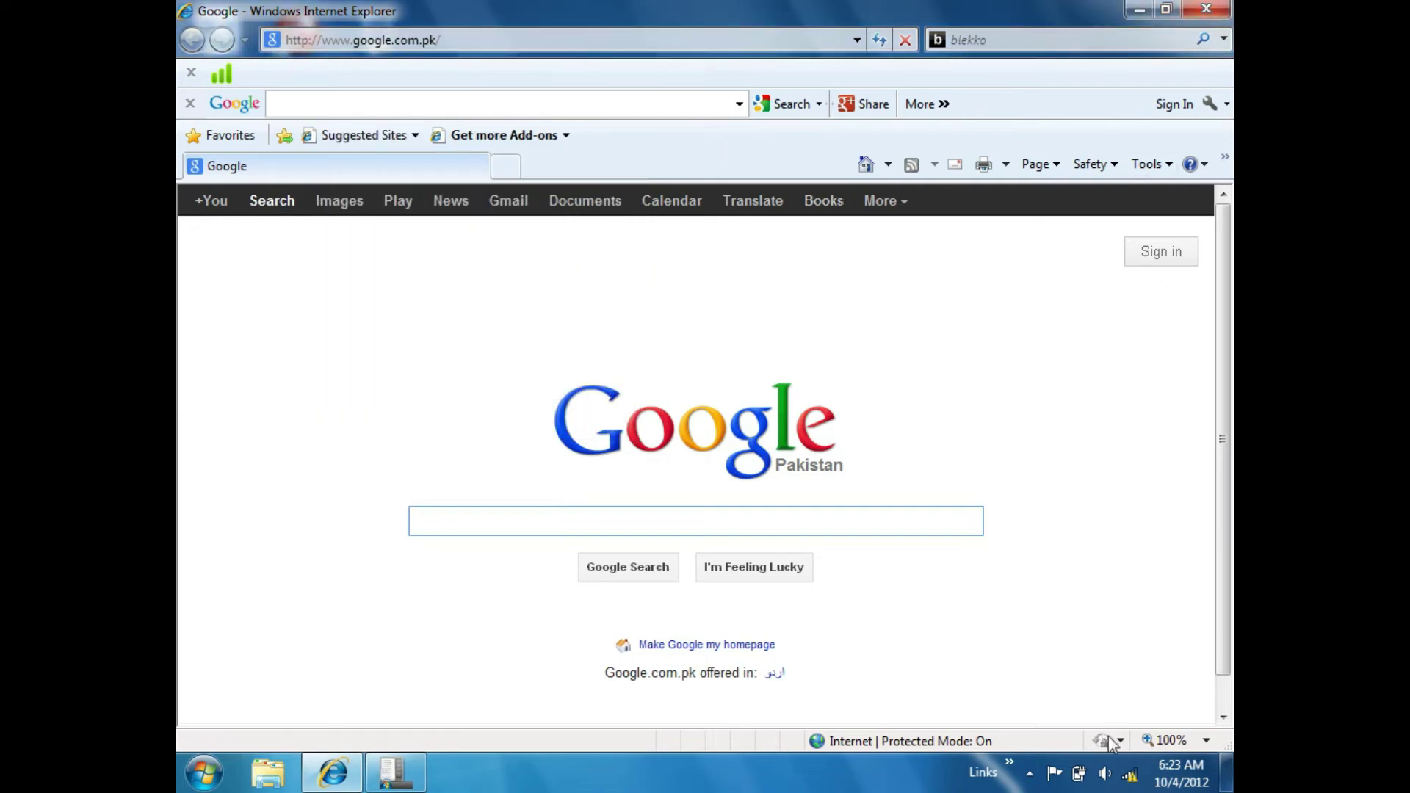
pyautogui.click(1206, 7)
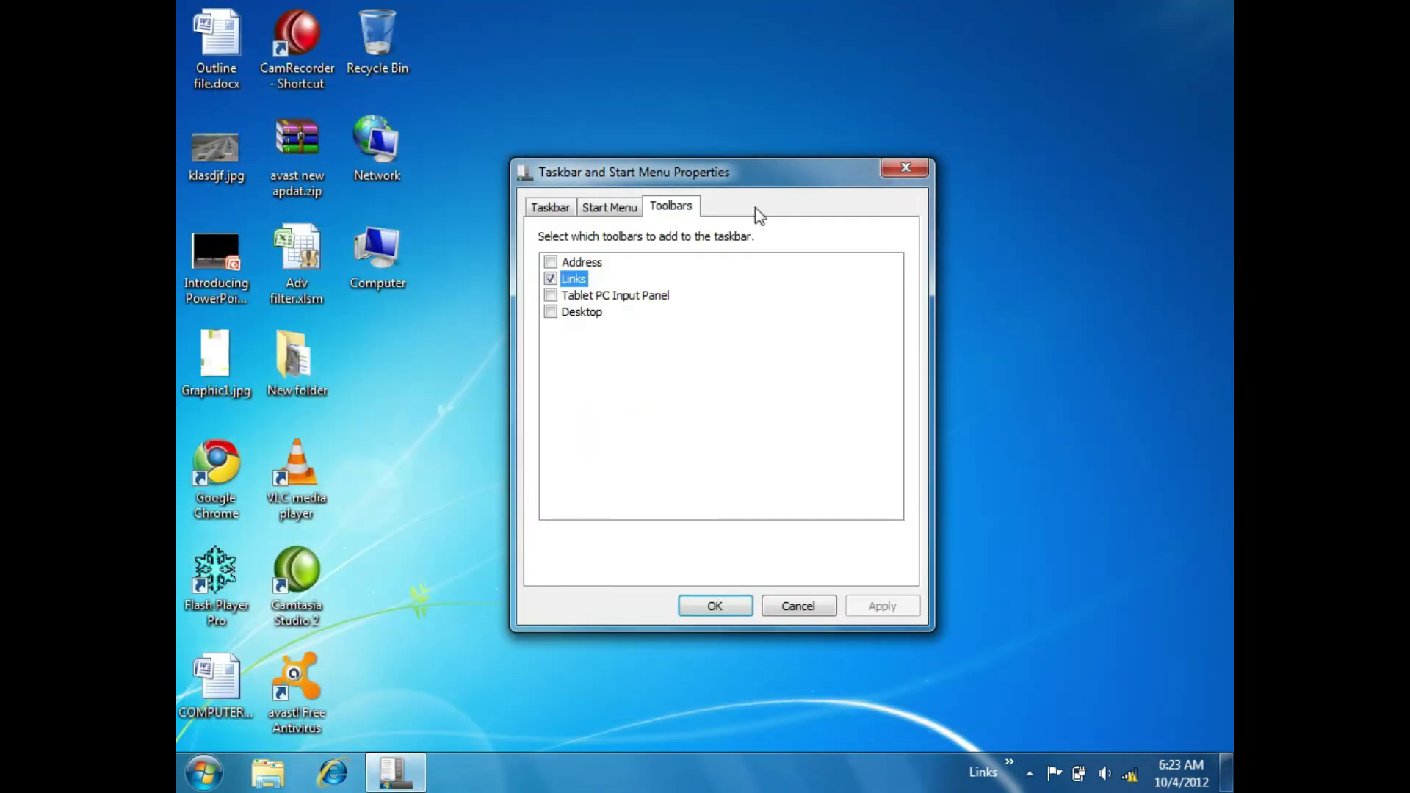
# - Remove the Links toolbar from the taskbar, add it back and show its list of links again
pyautogui.click(550, 279)
pyautogui.click(882, 608)
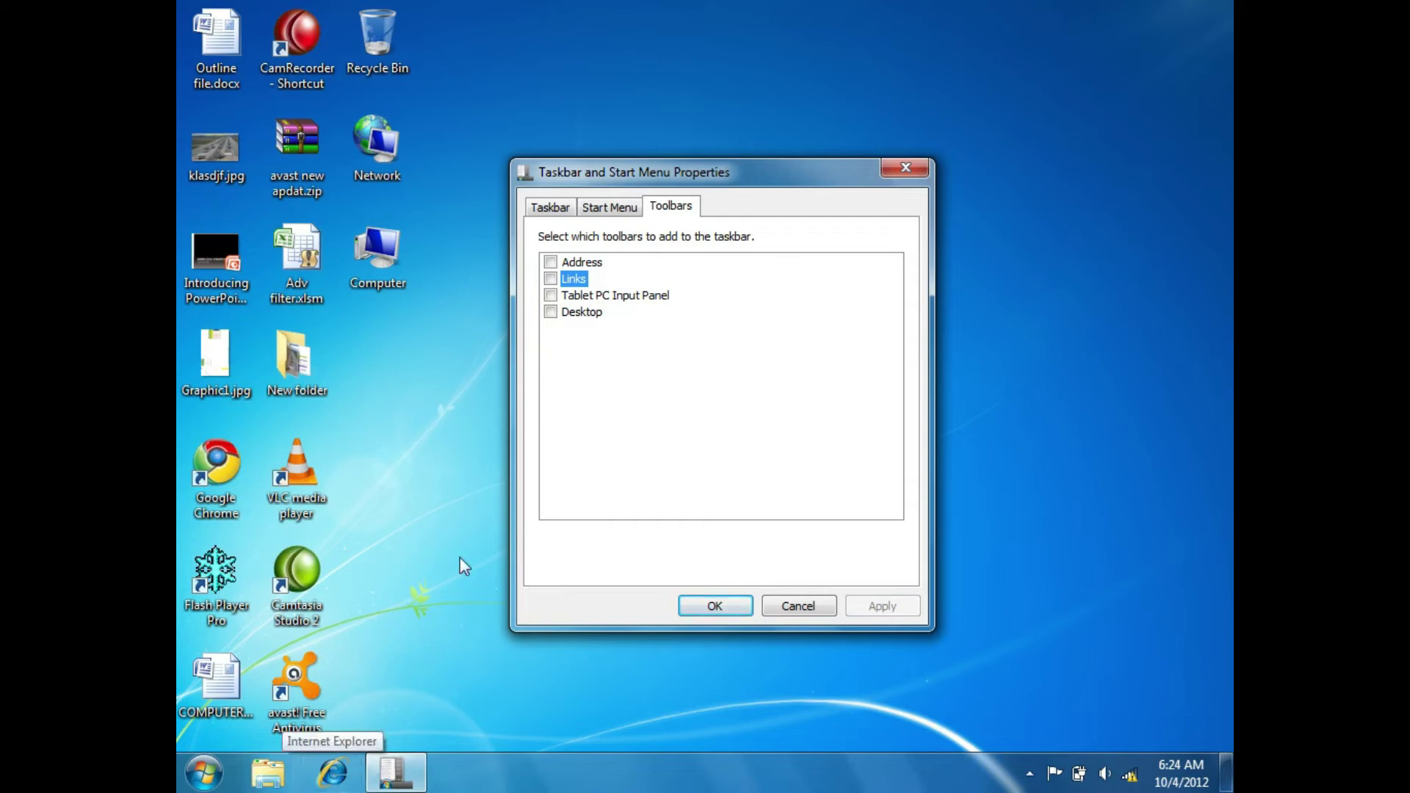
pyautogui.click(562, 284)
pyautogui.click(880, 606)
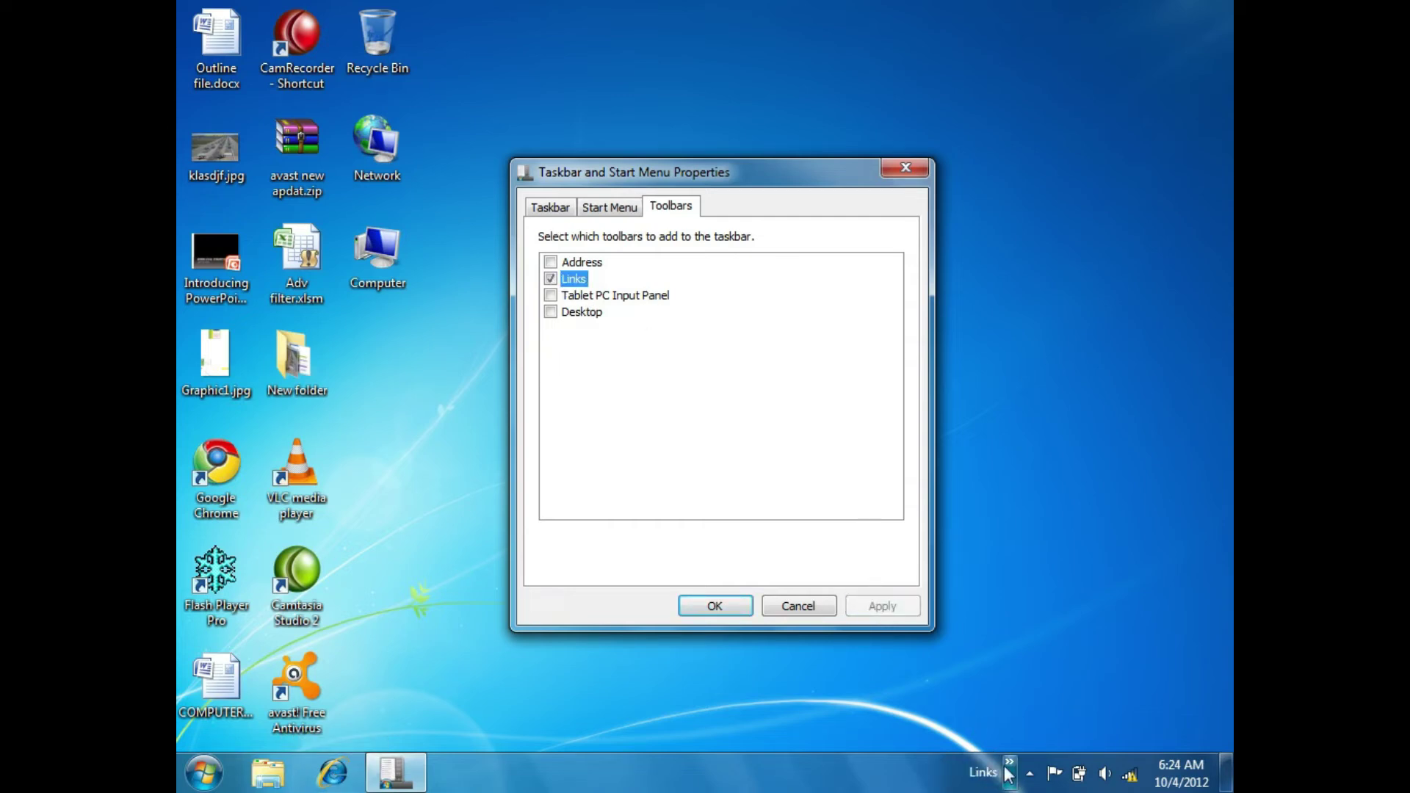
pyautogui.click(1010, 763)
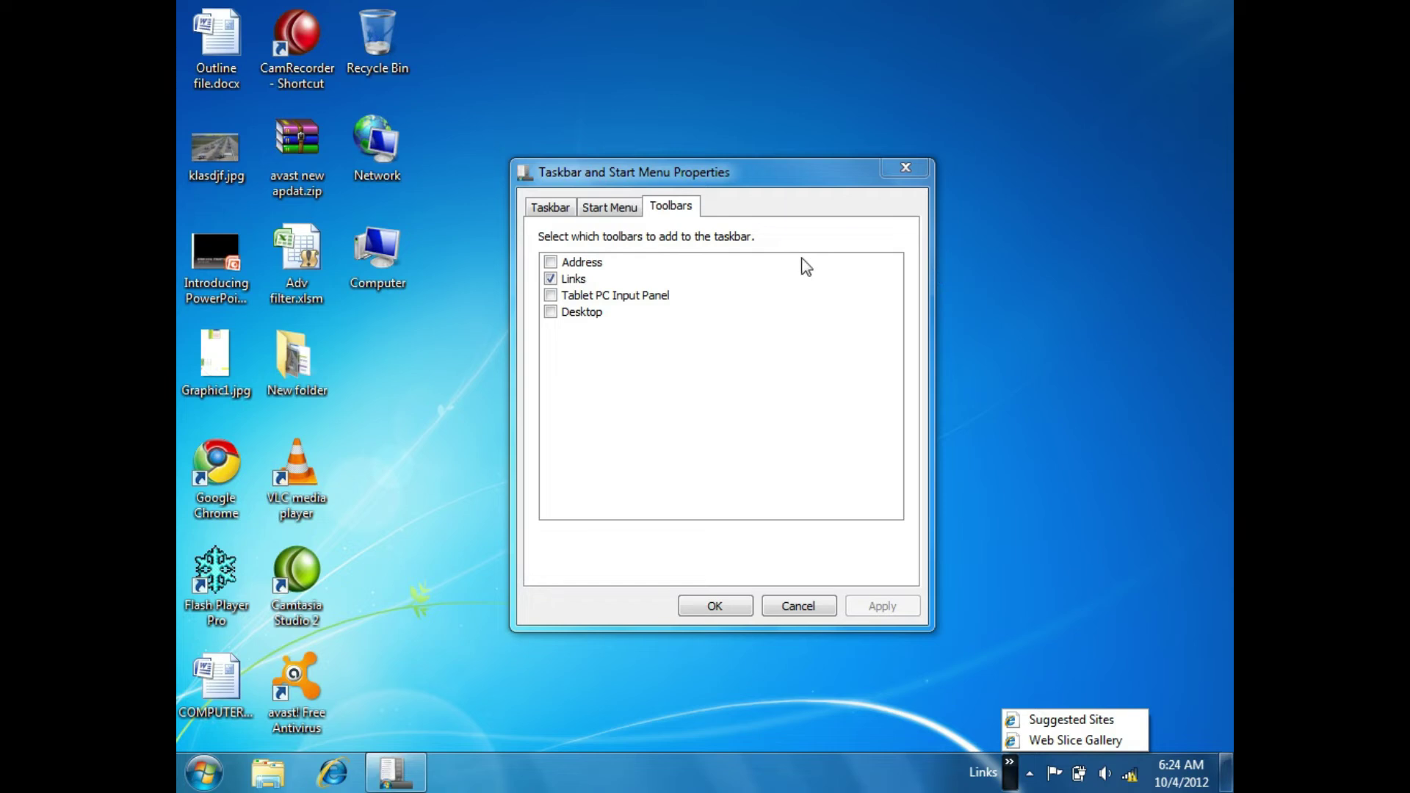
# - Replace the Links toolbar on the taskbar with the Tablet PC Input Panel toolbar and close the properties dialog
pyautogui.click(550, 279)
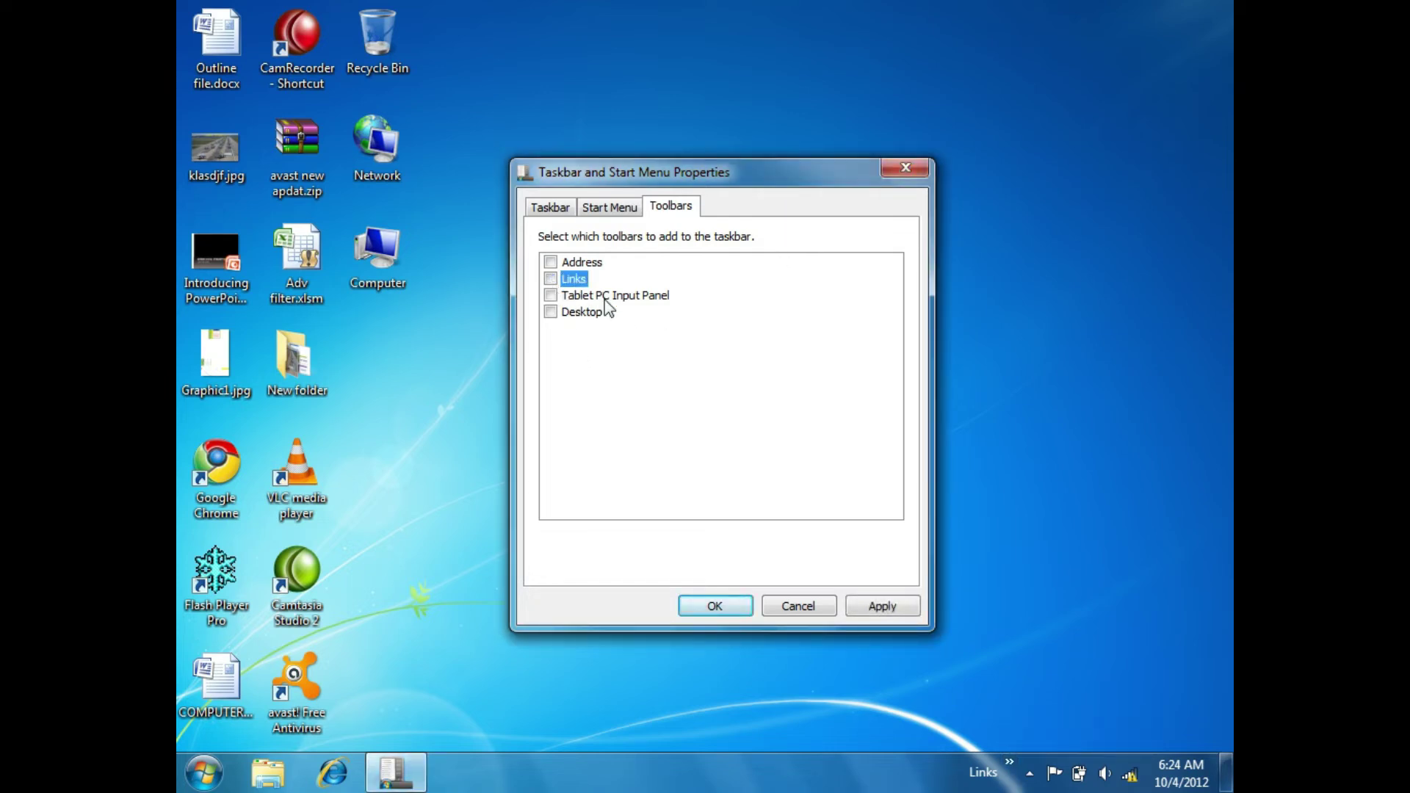
pyautogui.click(551, 297)
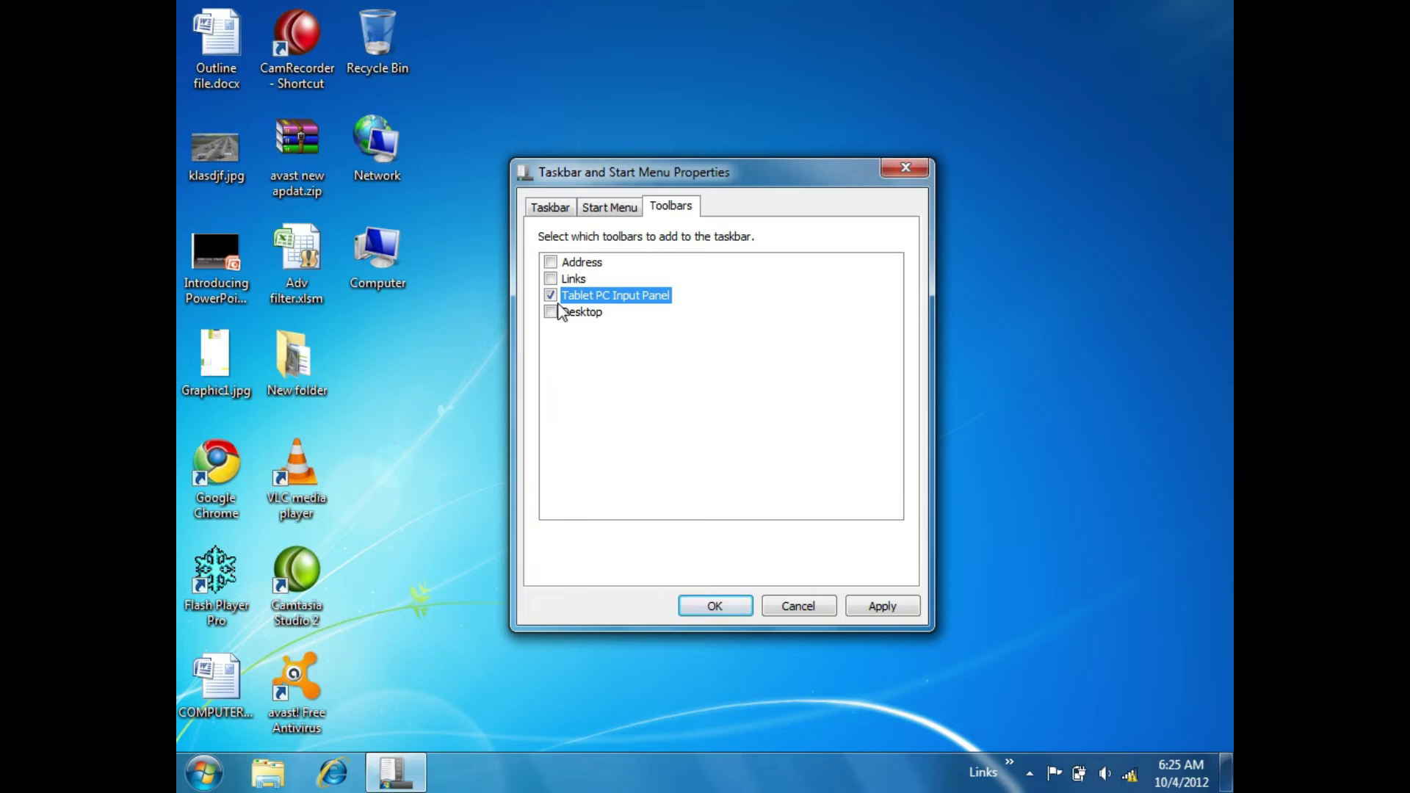
pyautogui.click(874, 618)
pyautogui.click(704, 602)
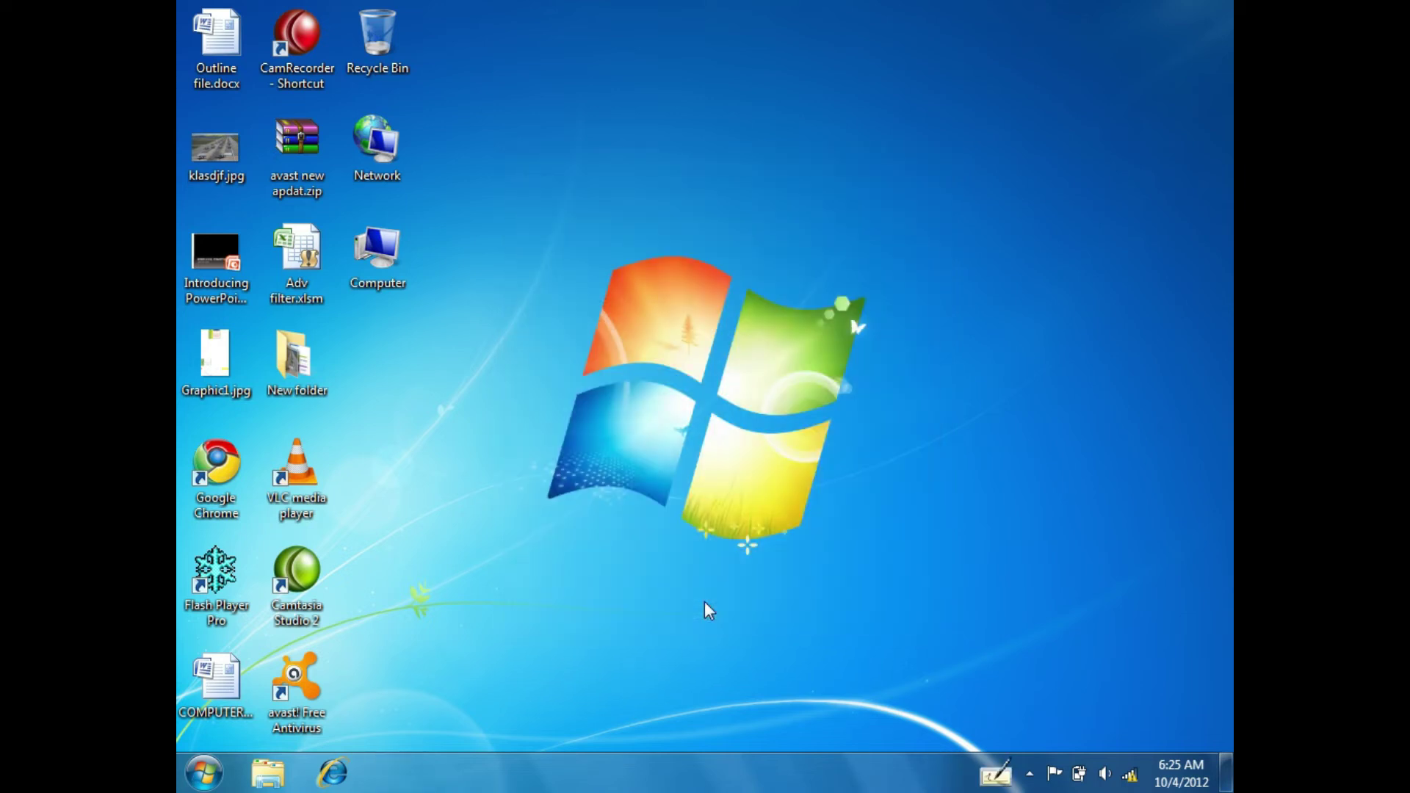
# - Open the Tablet PC Input Panel and handwrite "CPU computer" in its writing area
pyautogui.click(997, 775)
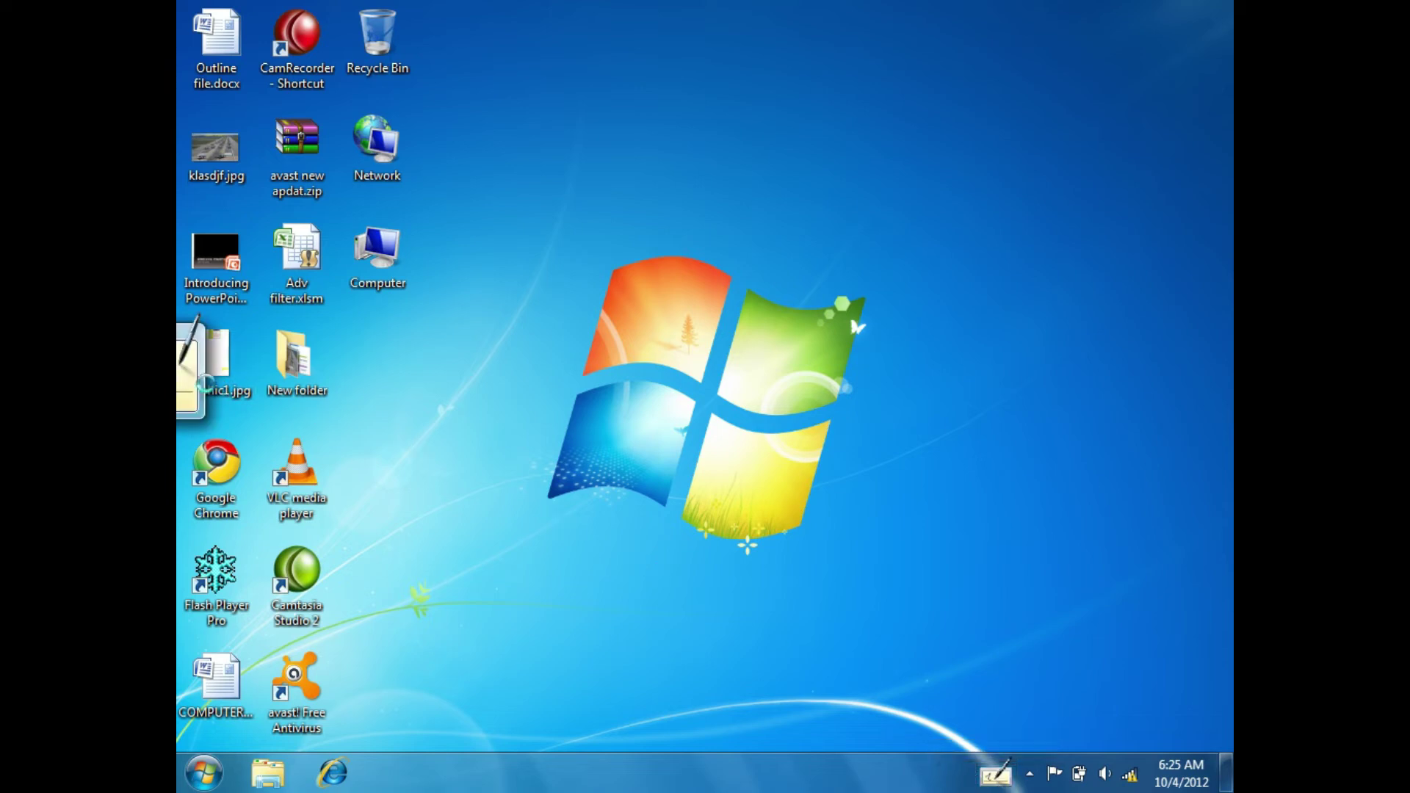
pyautogui.click(187, 370)
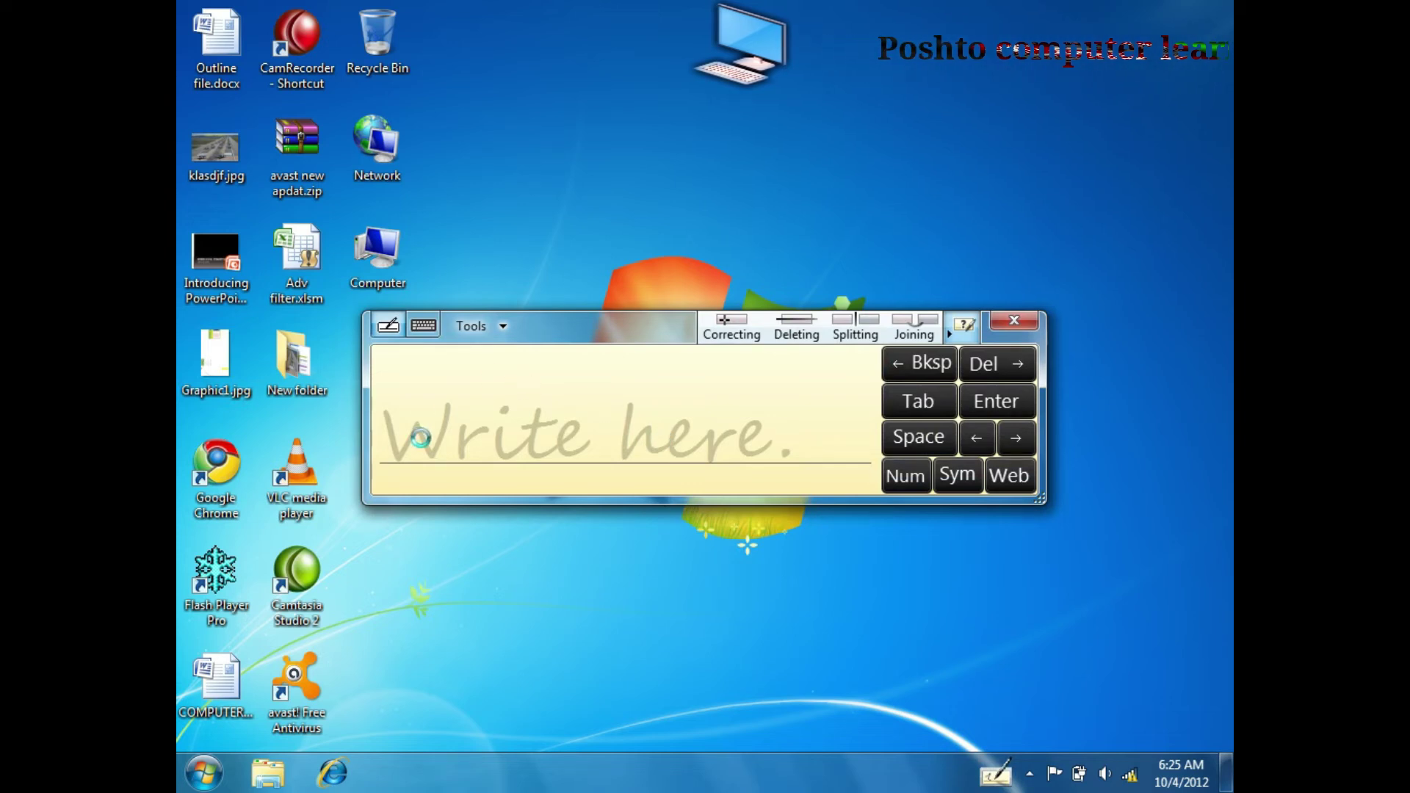
pyautogui.moveTo(428, 410)
pyautogui.mouseDown()
pyautogui.moveTo(434, 450)
pyautogui.moveTo(466, 462)
pyautogui.mouseUp()
pyautogui.moveTo(466, 403)
pyautogui.mouseDown()
pyautogui.moveTo(506, 412)
pyautogui.moveTo(479, 426)
pyautogui.moveTo(544, 450)
pyautogui.moveTo(565, 397)
pyautogui.mouseUp()
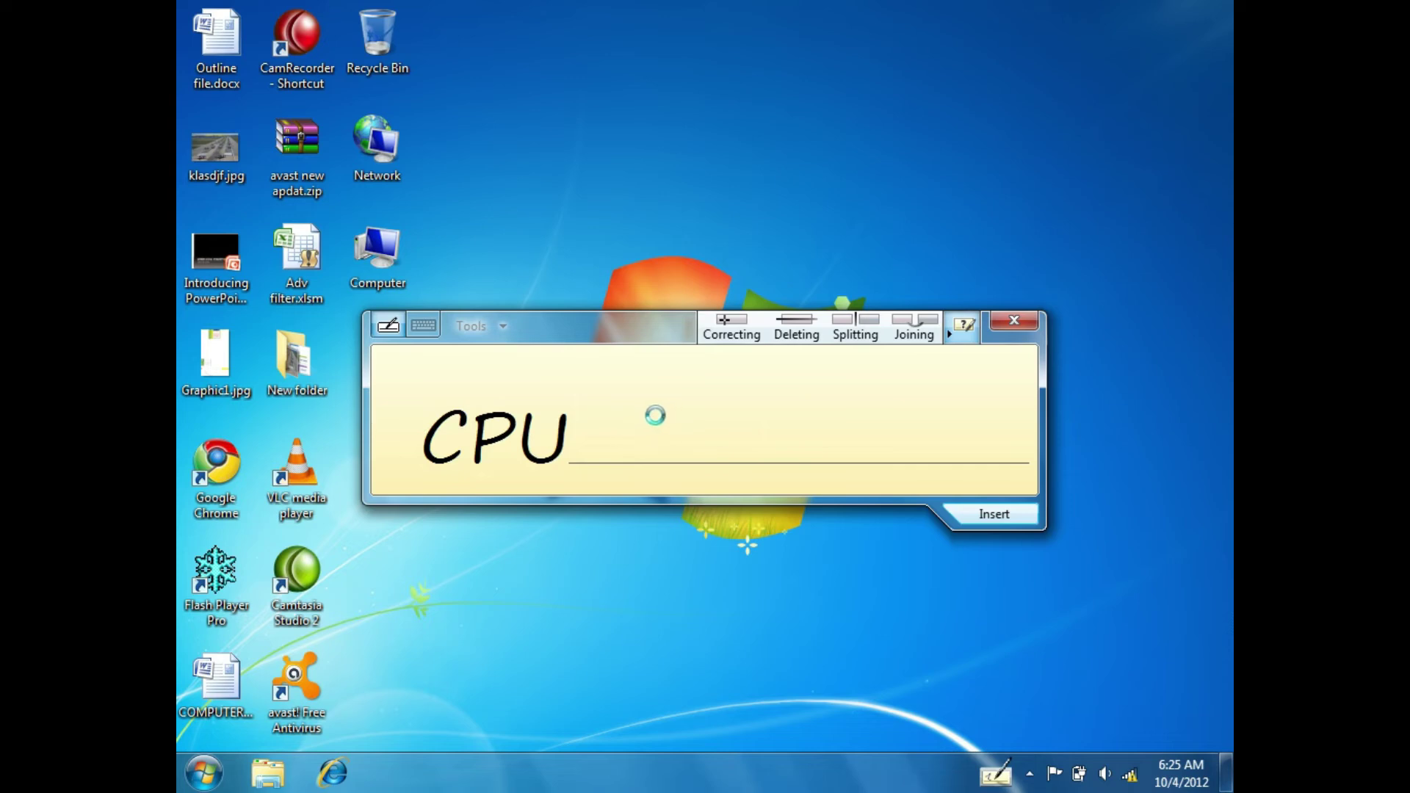
pyautogui.moveTo(661, 415)
pyautogui.mouseDown()
pyautogui.moveTo(620, 434)
pyautogui.moveTo(683, 434)
pyautogui.moveTo(661, 437)
pyautogui.moveTo(789, 390)
pyautogui.moveTo(812, 428)
pyautogui.moveTo(828, 411)
pyautogui.moveTo(838, 434)
pyautogui.moveTo(893, 432)
pyautogui.moveTo(952, 465)
pyautogui.moveTo(995, 425)
pyautogui.mouseUp()
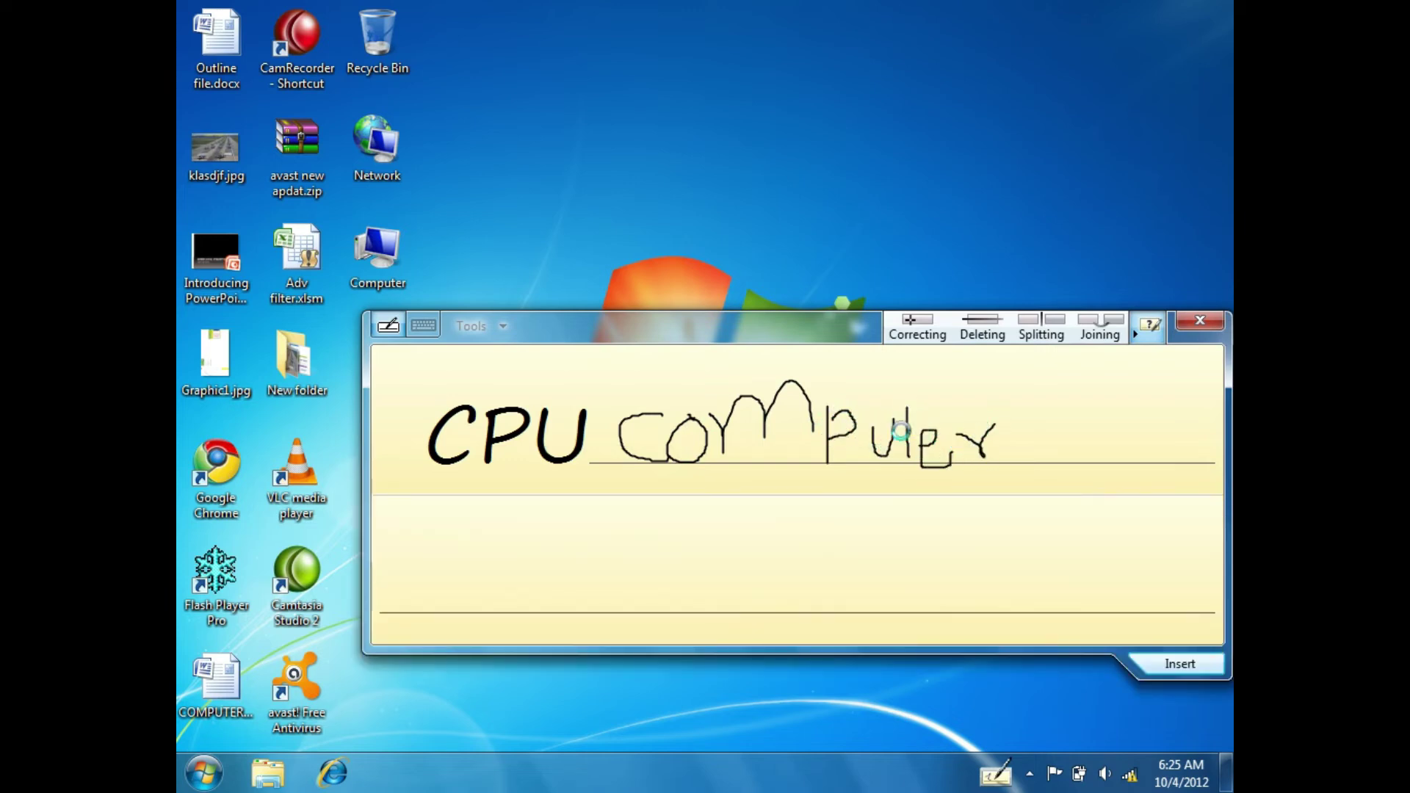
pyautogui.moveTo(890, 424); pyautogui.dragTo(932, 418)
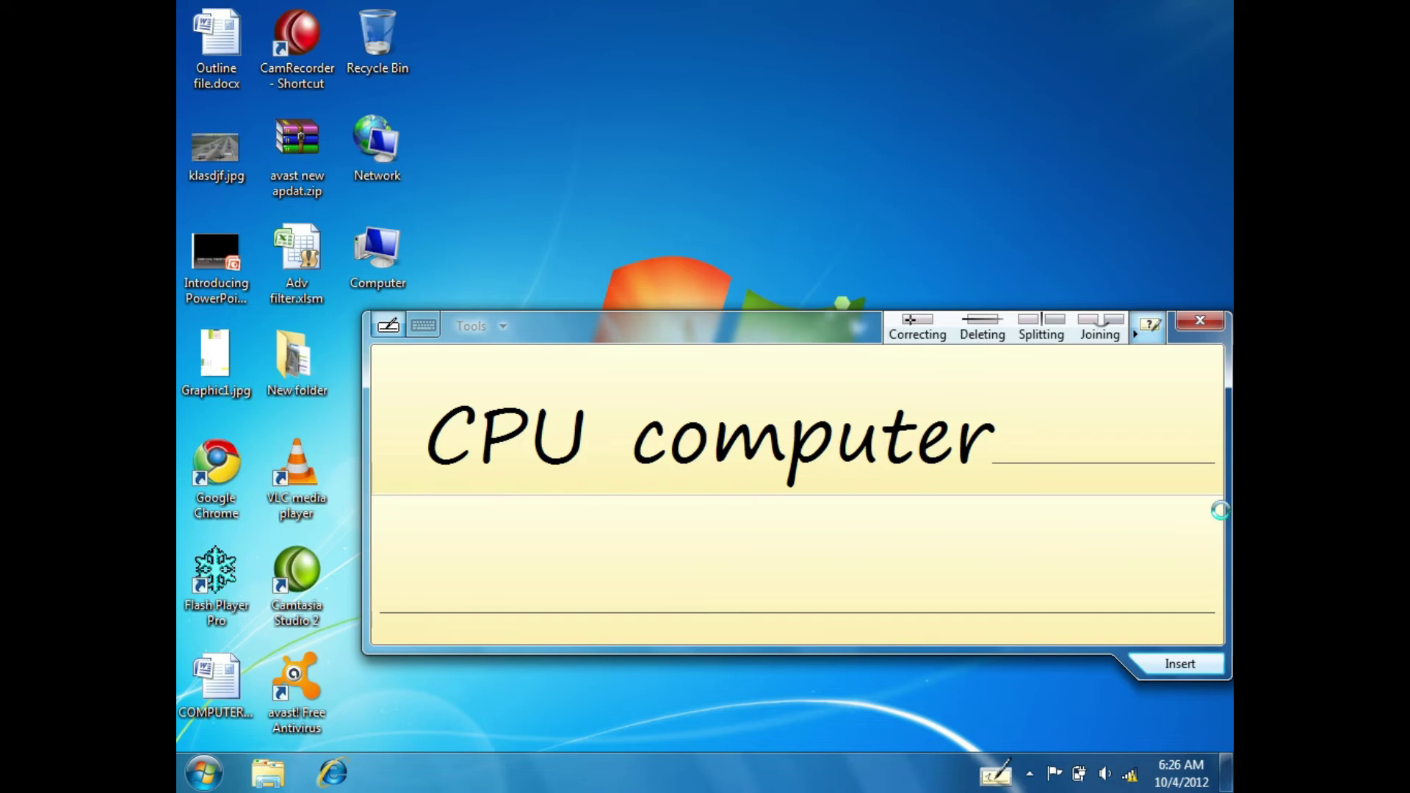
# - Insert the handwritten "CPU computer" text and reposition the Input Panel on the desktop
pyautogui.moveTo(789, 316); pyautogui.dragTo(692, 208)
pyautogui.click(1073, 557)
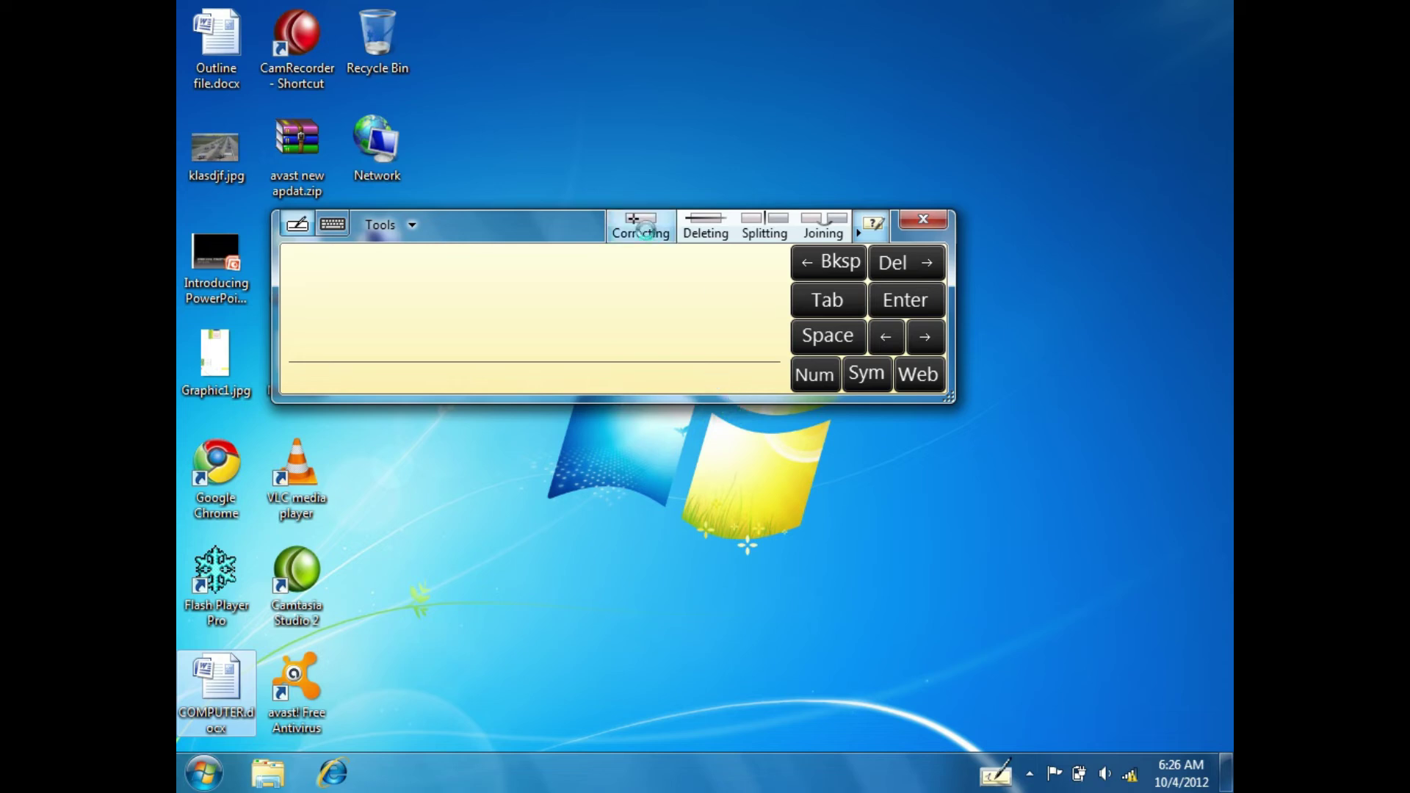
pyautogui.moveTo(553, 227); pyautogui.dragTo(640, 288)
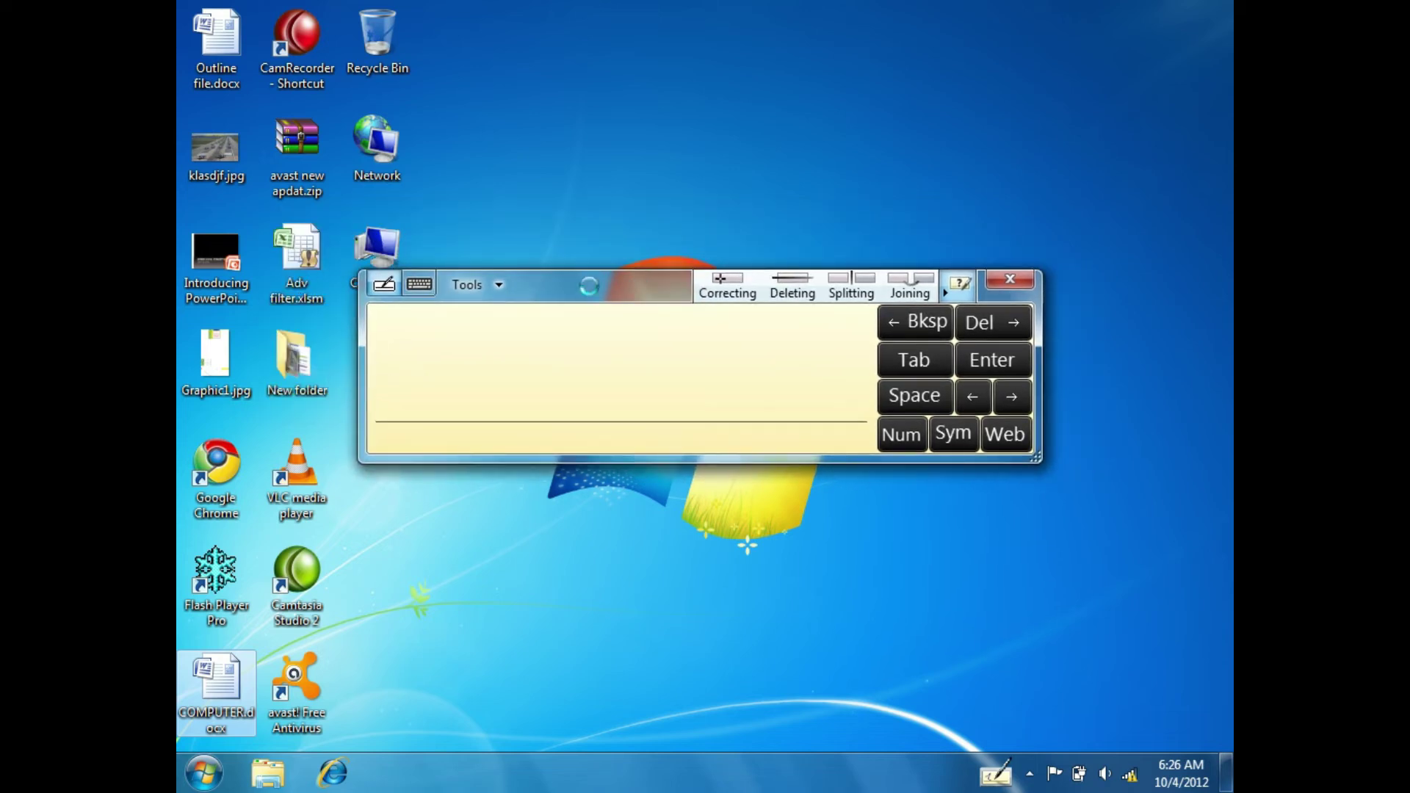
# - Launch Notepad and move the Input Panel to the lower part of the Notepad window
pyautogui.click(203, 772)
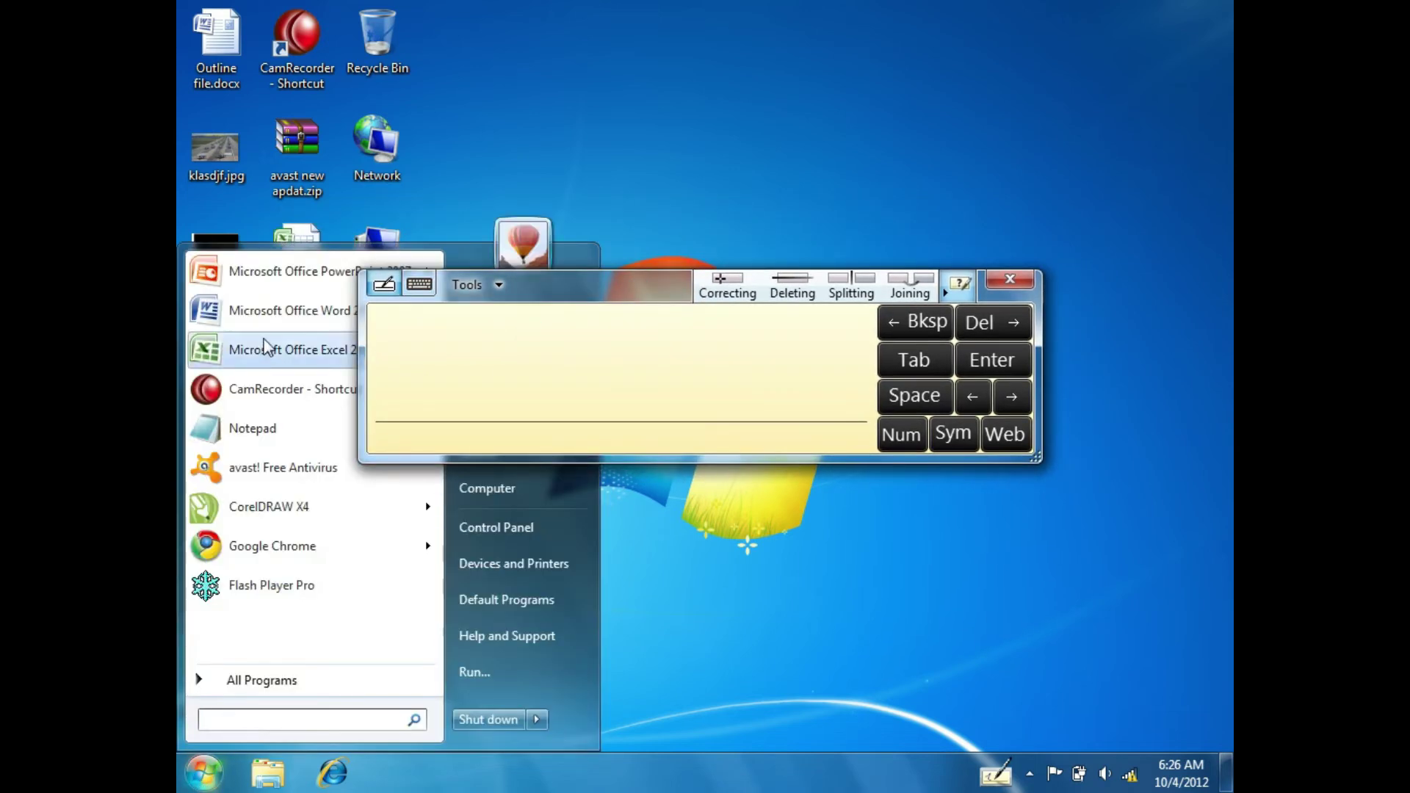
pyautogui.click(267, 429)
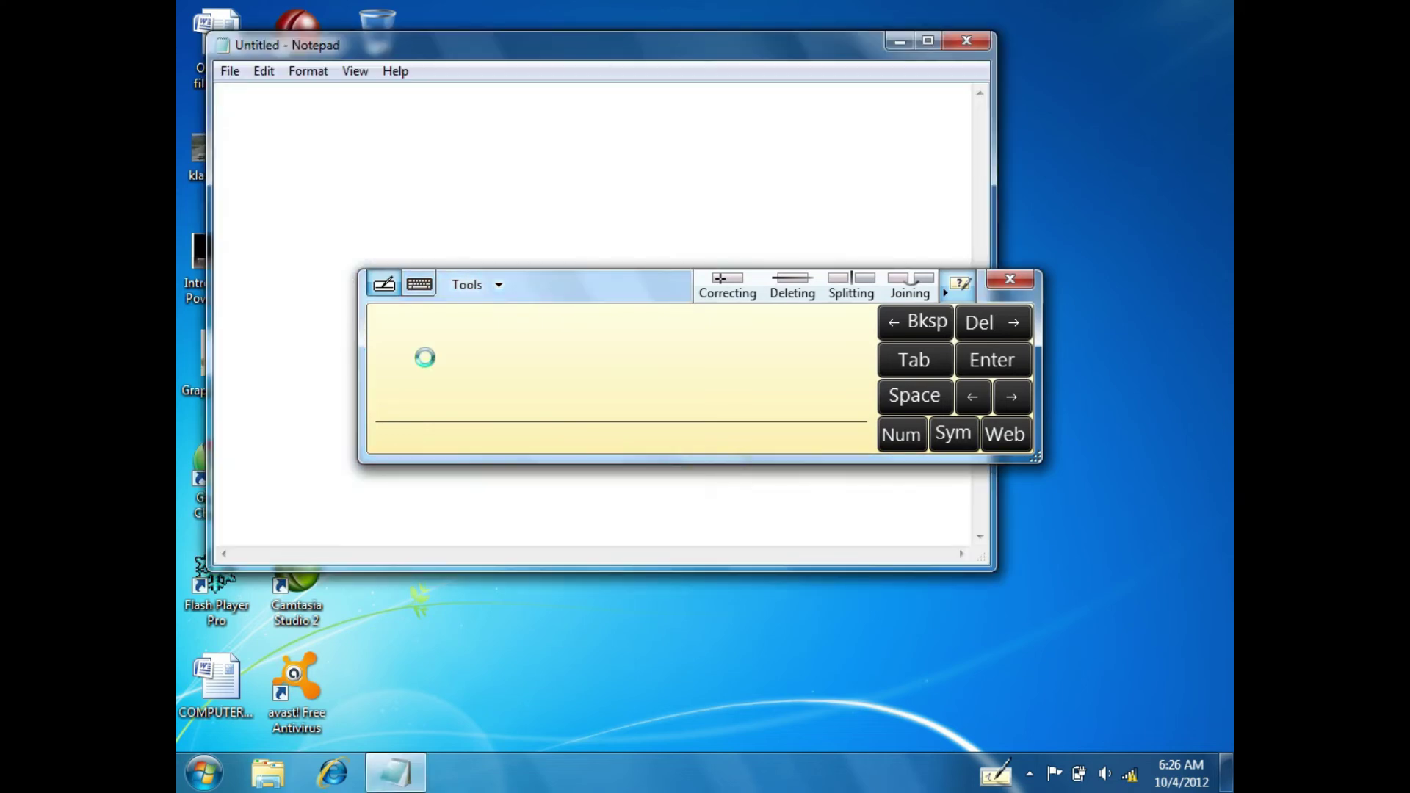
pyautogui.moveTo(556, 287); pyautogui.dragTo(490, 464)
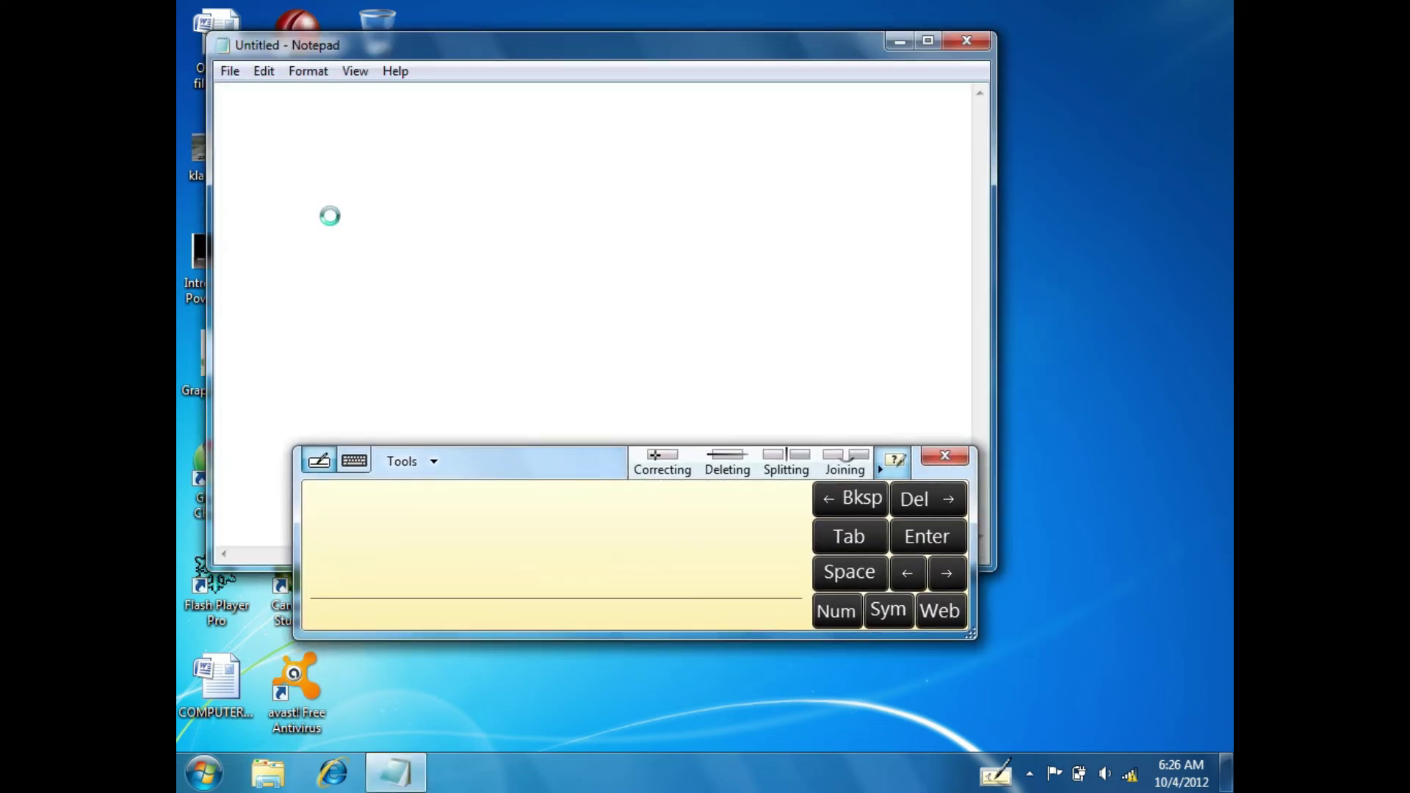
# - View Notepad's font settings and close the dialog without changing anything
pyautogui.click(308, 71)
pyautogui.click(324, 111)
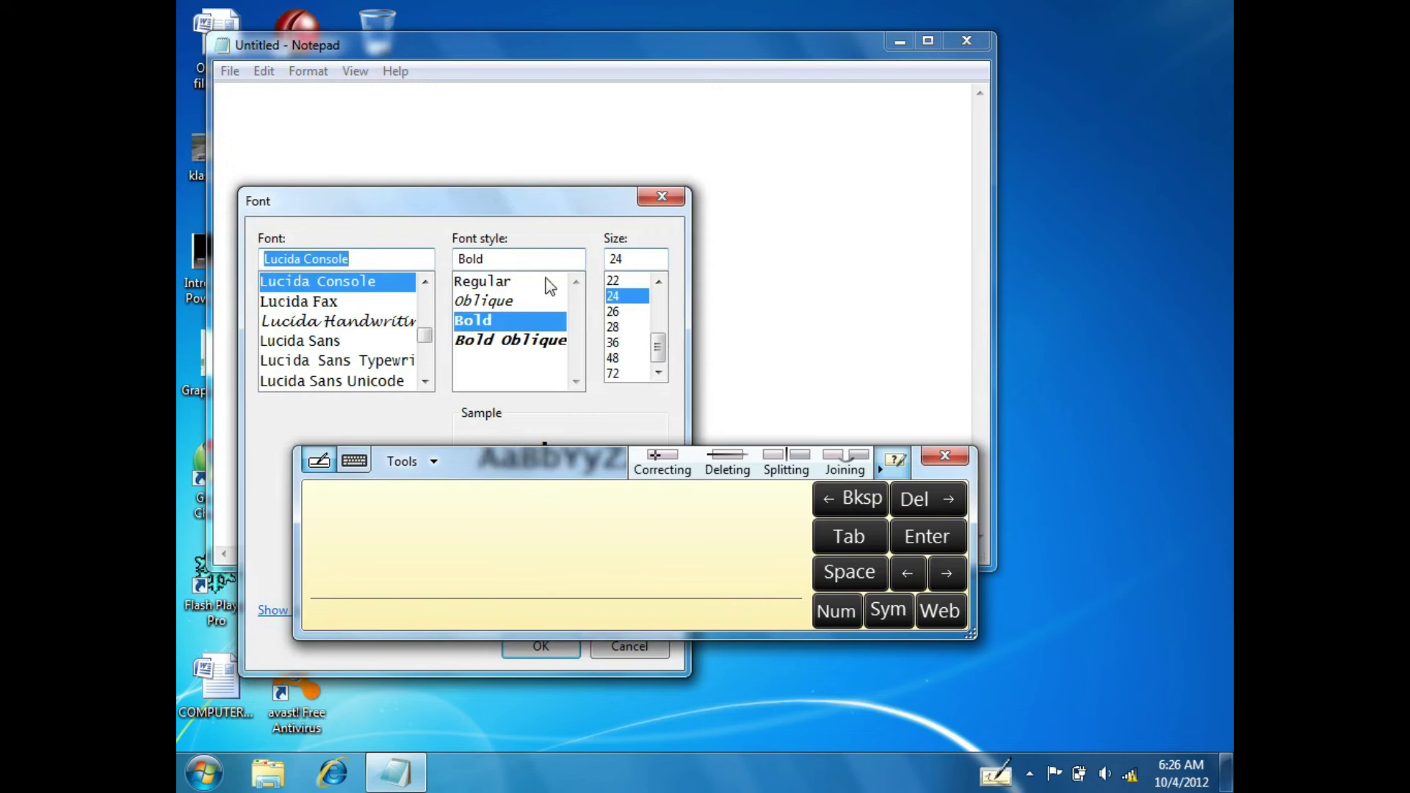
pyautogui.click(662, 196)
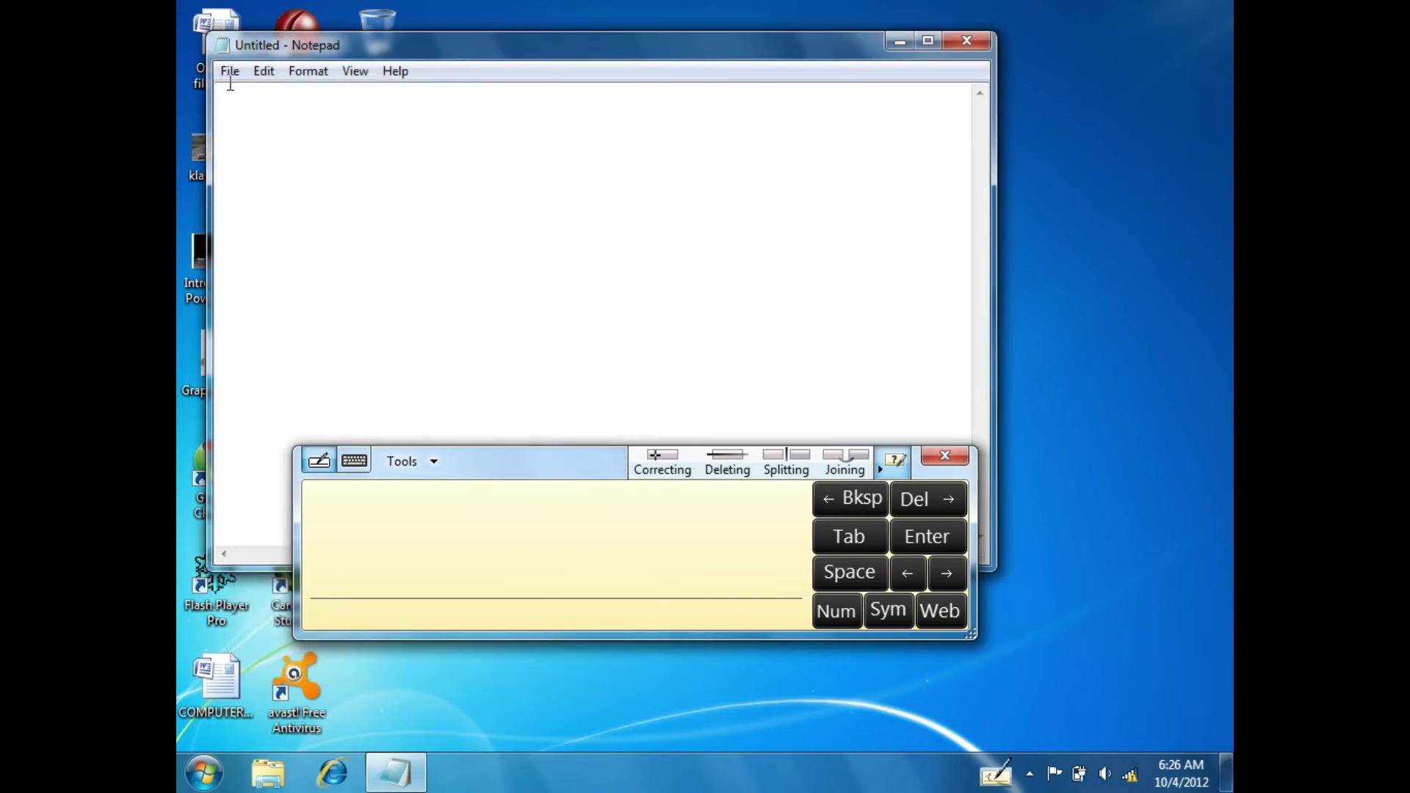
# - Handwrite "computer" in the Input Panel and insert it into Notepad
pyautogui.moveTo(356, 558)
pyautogui.mouseDown()
pyautogui.moveTo(327, 555)
pyautogui.moveTo(357, 587)
pyautogui.moveTo(397, 566)
pyautogui.moveTo(474, 567)
pyautogui.moveTo(474, 610)
pyautogui.mouseUp()
pyautogui.moveTo(476, 562)
pyautogui.mouseDown()
pyautogui.moveTo(502, 588)
pyautogui.moveTo(477, 587)
pyautogui.moveTo(522, 600)
pyautogui.moveTo(544, 567)
pyautogui.moveTo(555, 603)
pyautogui.moveTo(620, 582)
pyautogui.moveTo(628, 603)
pyautogui.mouseUp()
pyautogui.moveTo(626, 572)
pyautogui.mouseDown()
pyautogui.moveTo(615, 591)
pyautogui.moveTo(561, 579)
pyautogui.mouseUp()
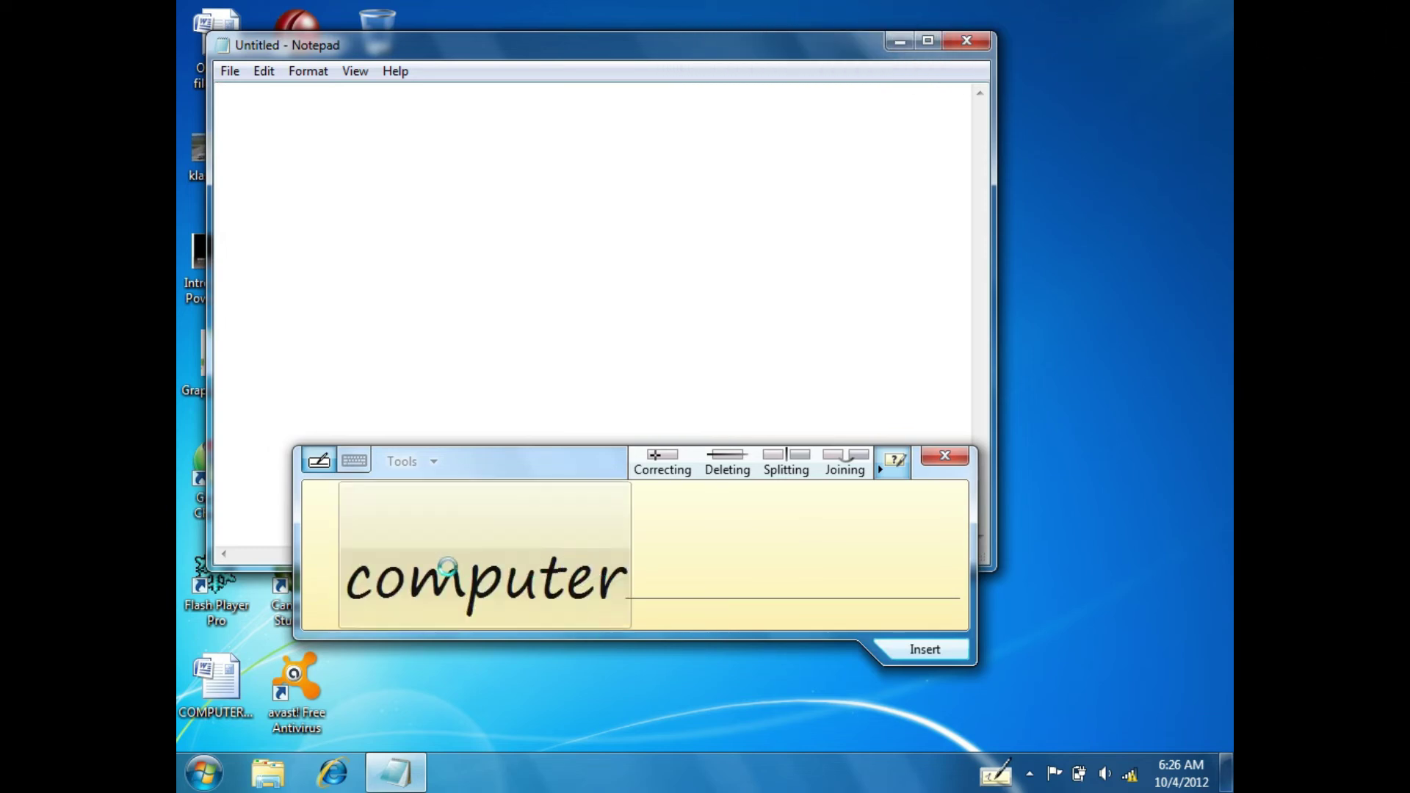
pyautogui.click(924, 649)
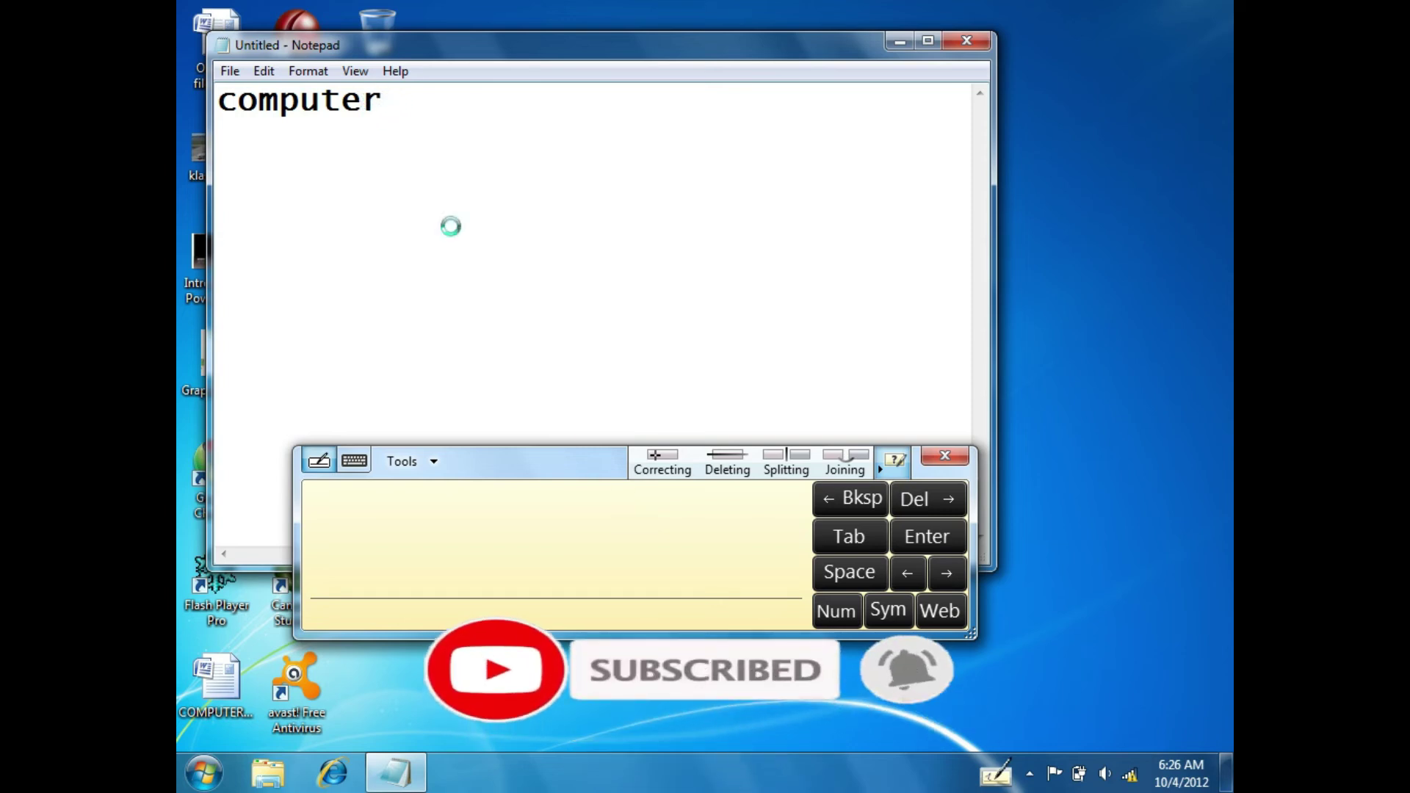
# - Add a space after "computer", handwrite "is an electronic" and insert it into Notepad
pyautogui.click(846, 572)
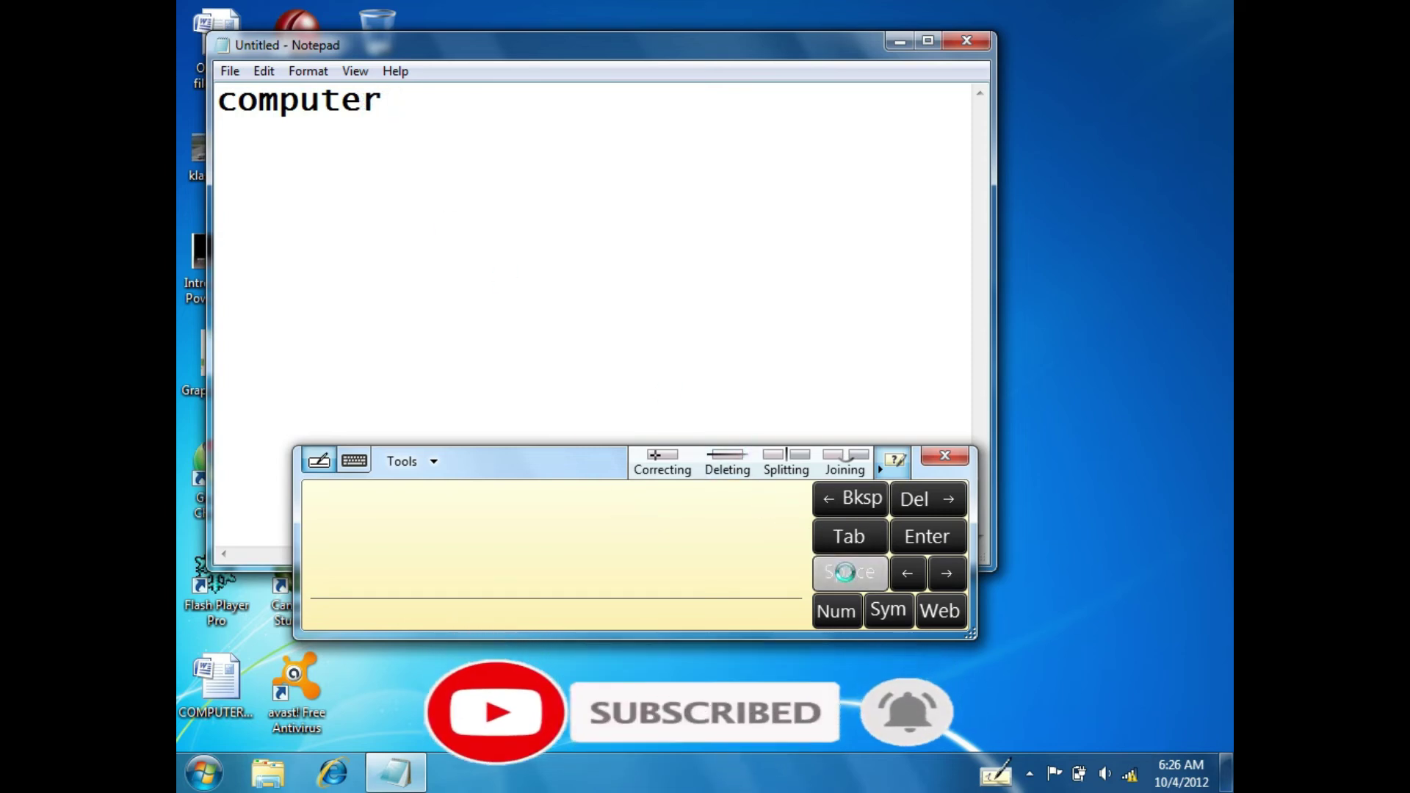
pyautogui.moveTo(334, 562)
pyautogui.mouseDown()
pyautogui.moveTo(333, 588)
pyautogui.moveTo(336, 554)
pyautogui.moveTo(371, 583)
pyautogui.moveTo(356, 601)
pyautogui.mouseUp()
pyautogui.moveTo(440, 579)
pyautogui.mouseDown()
pyautogui.moveTo(429, 582)
pyautogui.moveTo(471, 570)
pyautogui.moveTo(474, 597)
pyautogui.moveTo(598, 570)
pyautogui.moveTo(624, 570)
pyautogui.moveTo(624, 585)
pyautogui.moveTo(658, 570)
pyautogui.moveTo(663, 586)
pyautogui.moveTo(704, 574)
pyautogui.moveTo(737, 588)
pyautogui.moveTo(745, 572)
pyautogui.moveTo(786, 596)
pyautogui.mouseUp()
pyautogui.click(735, 568)
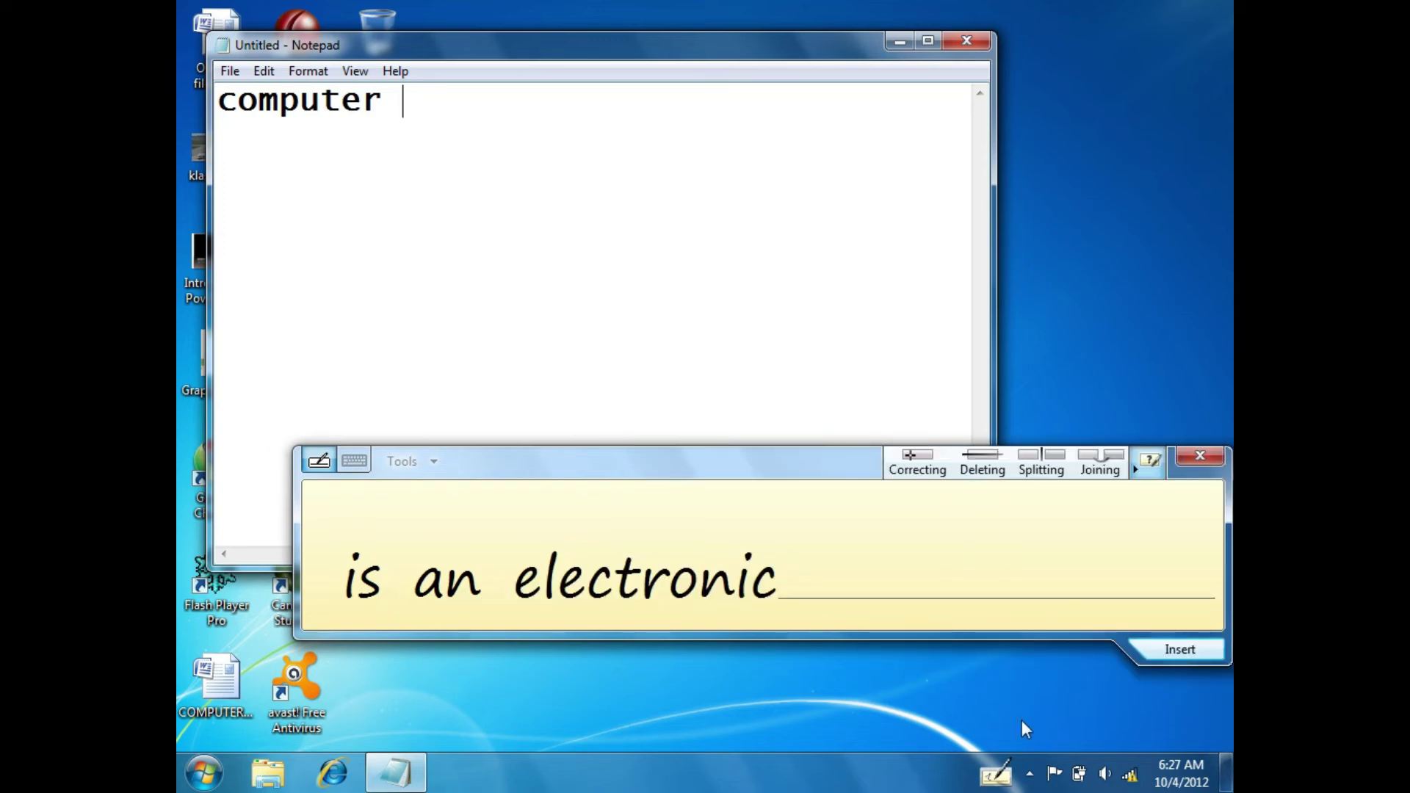
pyautogui.click(1164, 644)
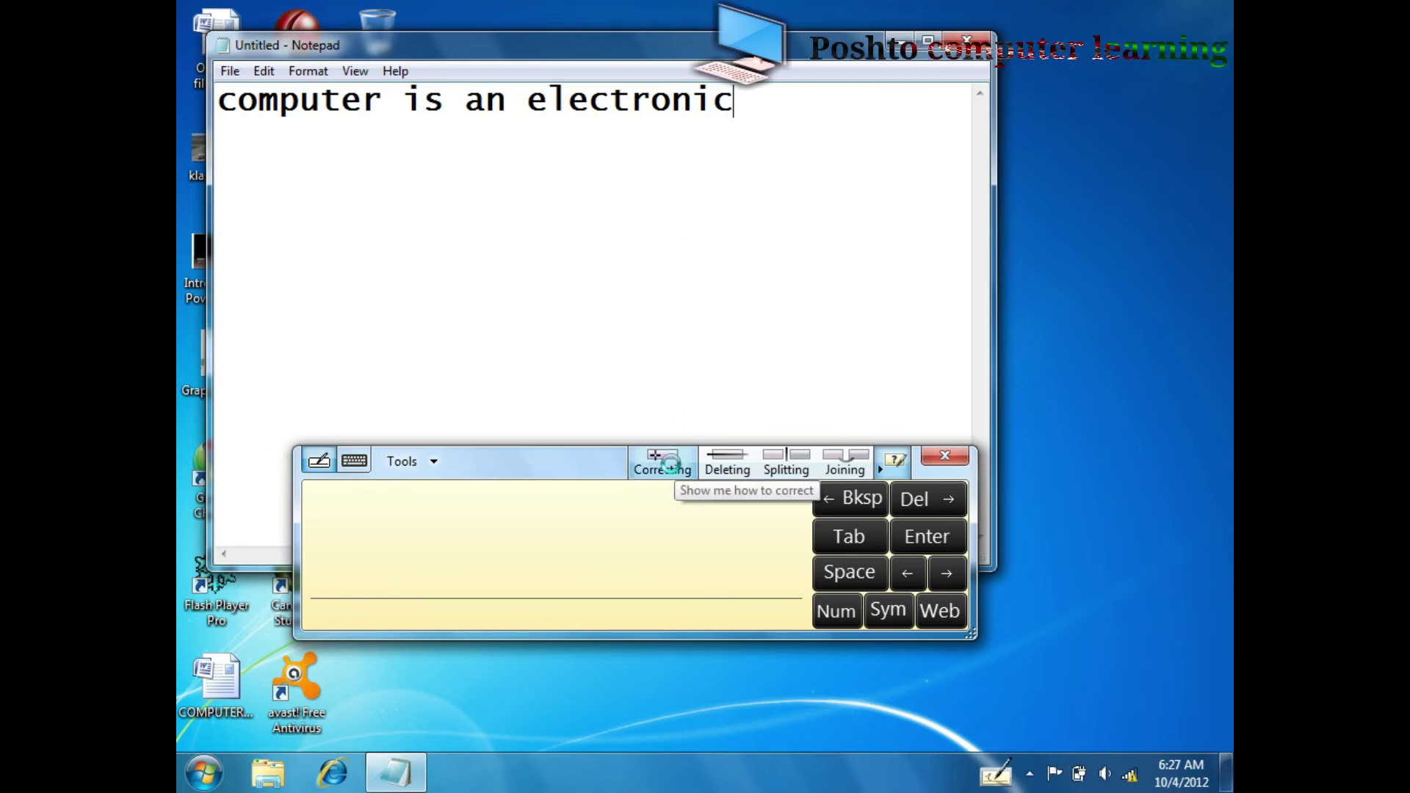
# - Play the Correcting demonstration and try writing and striking out text in the Input Panel
pyautogui.click(670, 463)
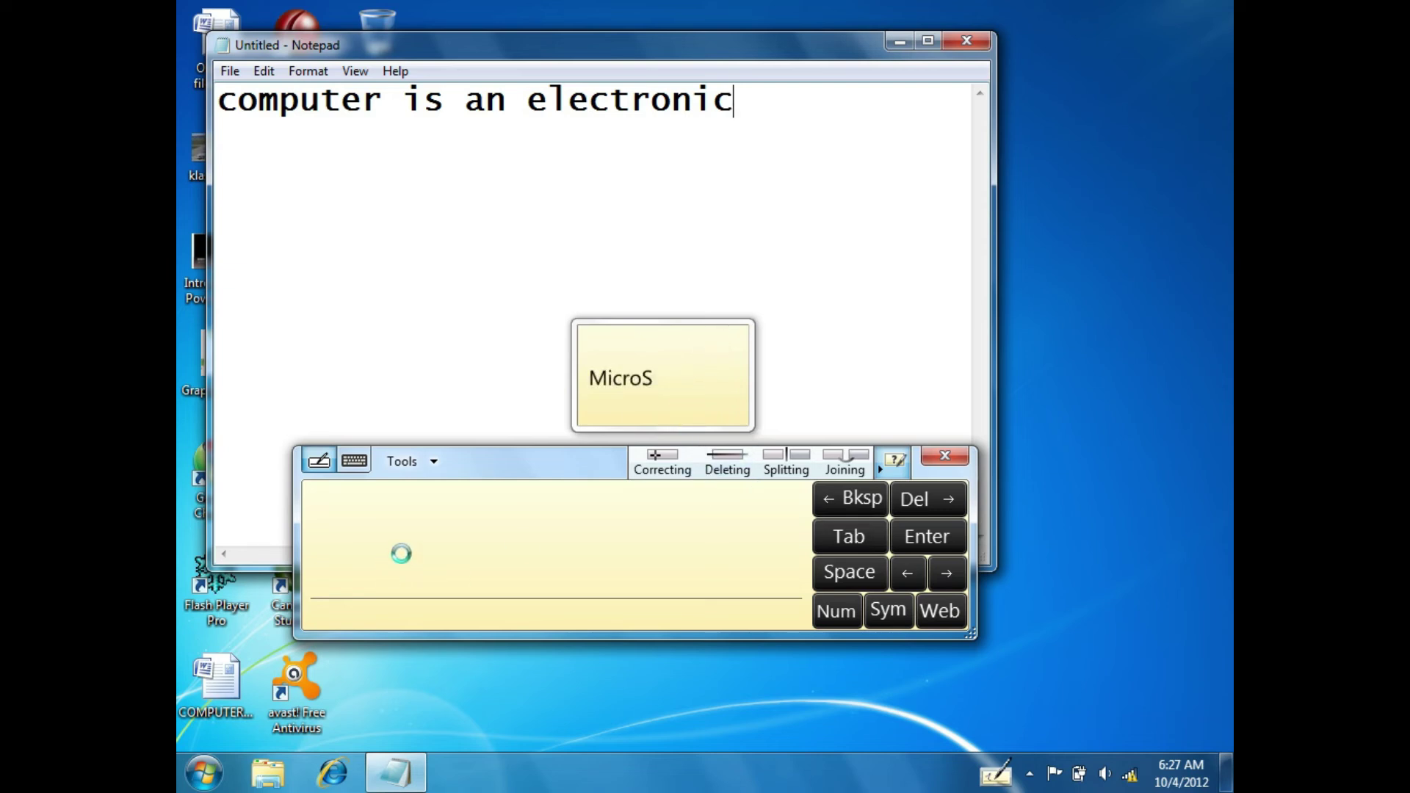
pyautogui.moveTo(450, 541)
pyautogui.mouseDown()
pyautogui.moveTo(409, 598)
pyautogui.moveTo(451, 587)
pyautogui.moveTo(469, 604)
pyautogui.mouseUp()
pyautogui.moveTo(470, 546)
pyautogui.mouseDown()
pyautogui.moveTo(467, 567)
pyautogui.moveTo(586, 569)
pyautogui.moveTo(599, 541)
pyautogui.moveTo(352, 556)
pyautogui.mouseUp()
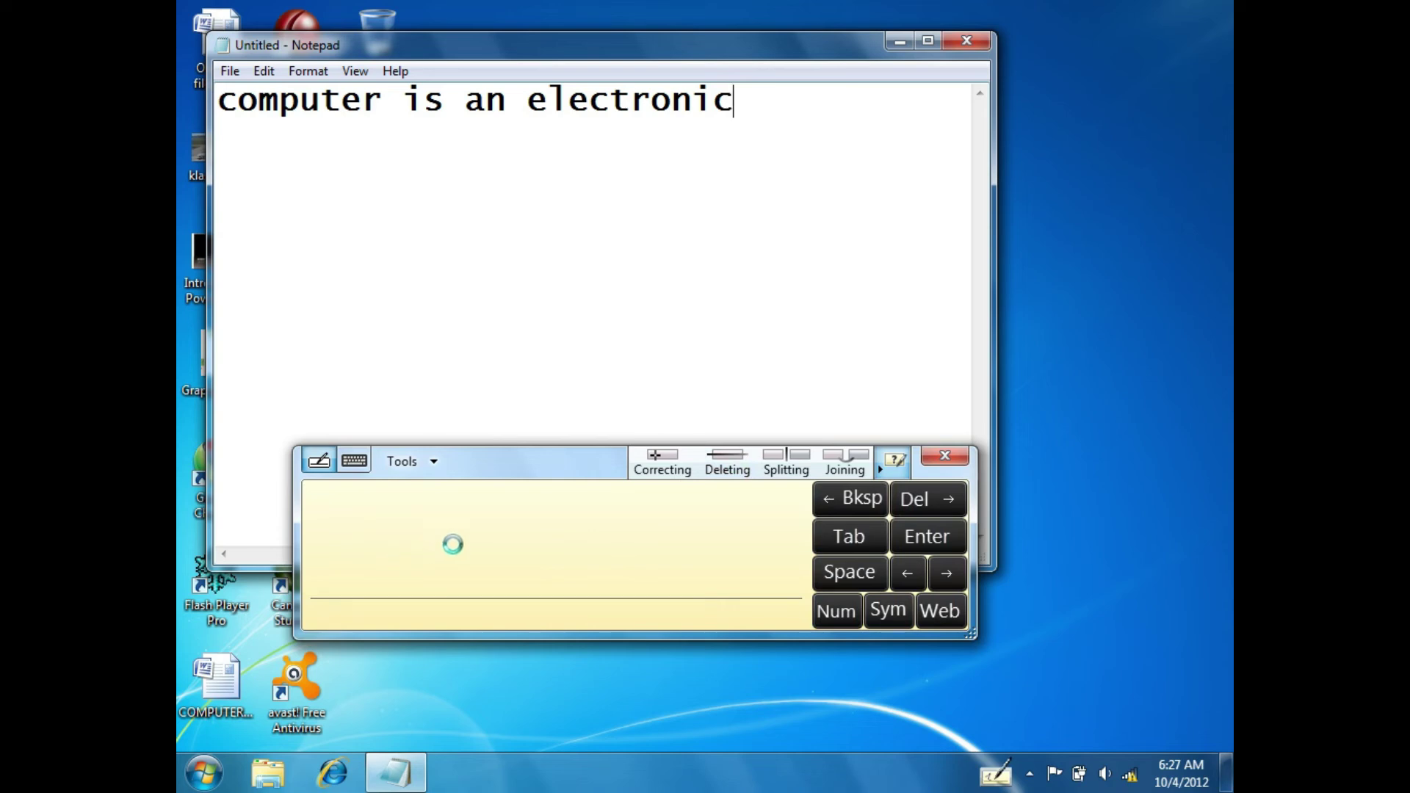
# - Play the Splitting demonstration and handwrite "computer" in the Input Panel
pyautogui.click(773, 463)
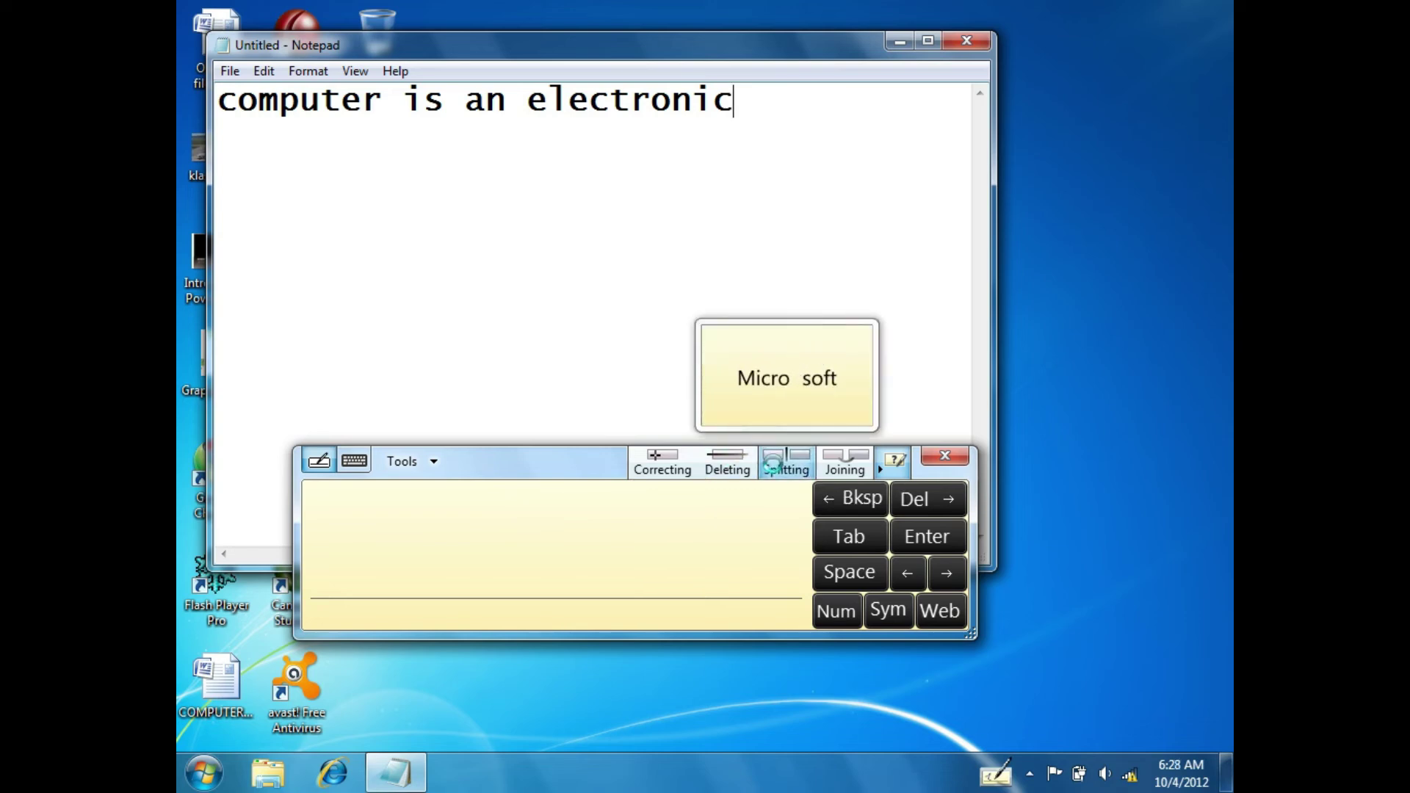
pyautogui.moveTo(372, 548)
pyautogui.mouseDown()
pyautogui.moveTo(351, 605)
pyautogui.moveTo(390, 605)
pyautogui.mouseUp()
pyautogui.moveTo(432, 563)
pyautogui.mouseDown()
pyautogui.moveTo(497, 570)
pyautogui.moveTo(536, 606)
pyautogui.mouseUp()
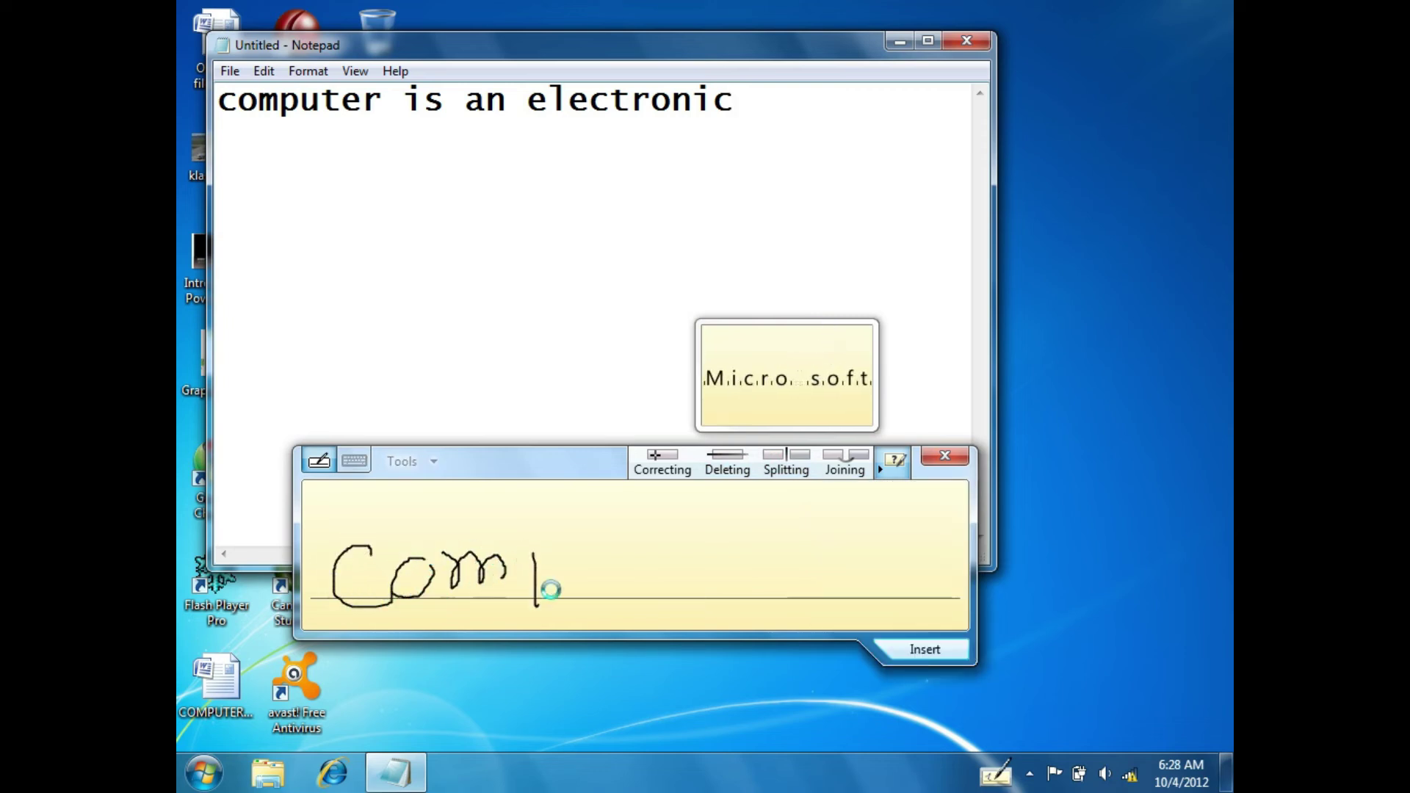
pyautogui.moveTo(535, 556)
pyautogui.mouseDown()
pyautogui.moveTo(537, 576)
pyautogui.moveTo(585, 583)
pyautogui.moveTo(602, 559)
pyautogui.moveTo(616, 590)
pyautogui.moveTo(705, 570)
pyautogui.moveTo(723, 587)
pyautogui.mouseUp()
pyautogui.moveTo(604, 550); pyautogui.dragTo(639, 553)
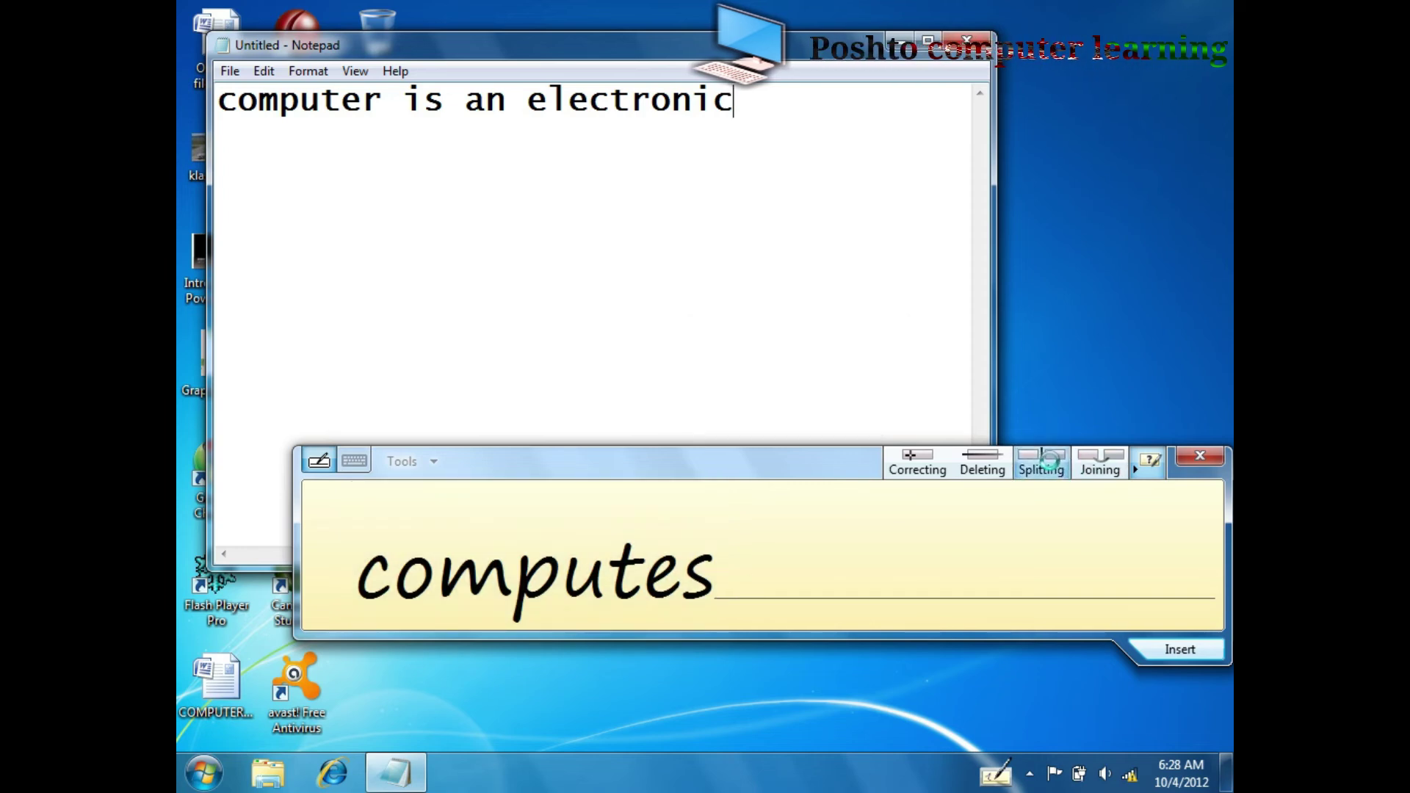
# - Open the handwritten word letter by letter, split it after "com." and insert the result into Notepad
pyautogui.click(507, 569)
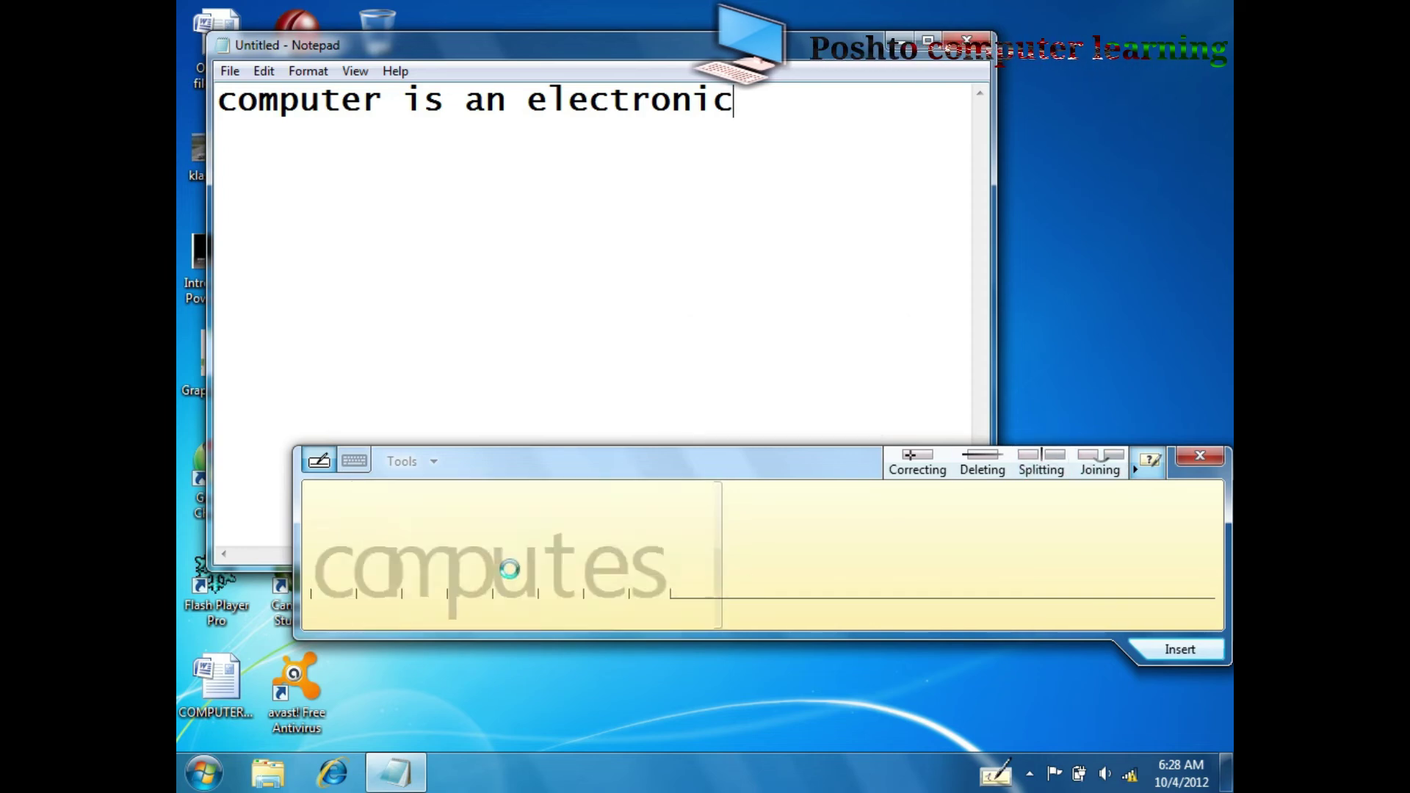
pyautogui.click(597, 567)
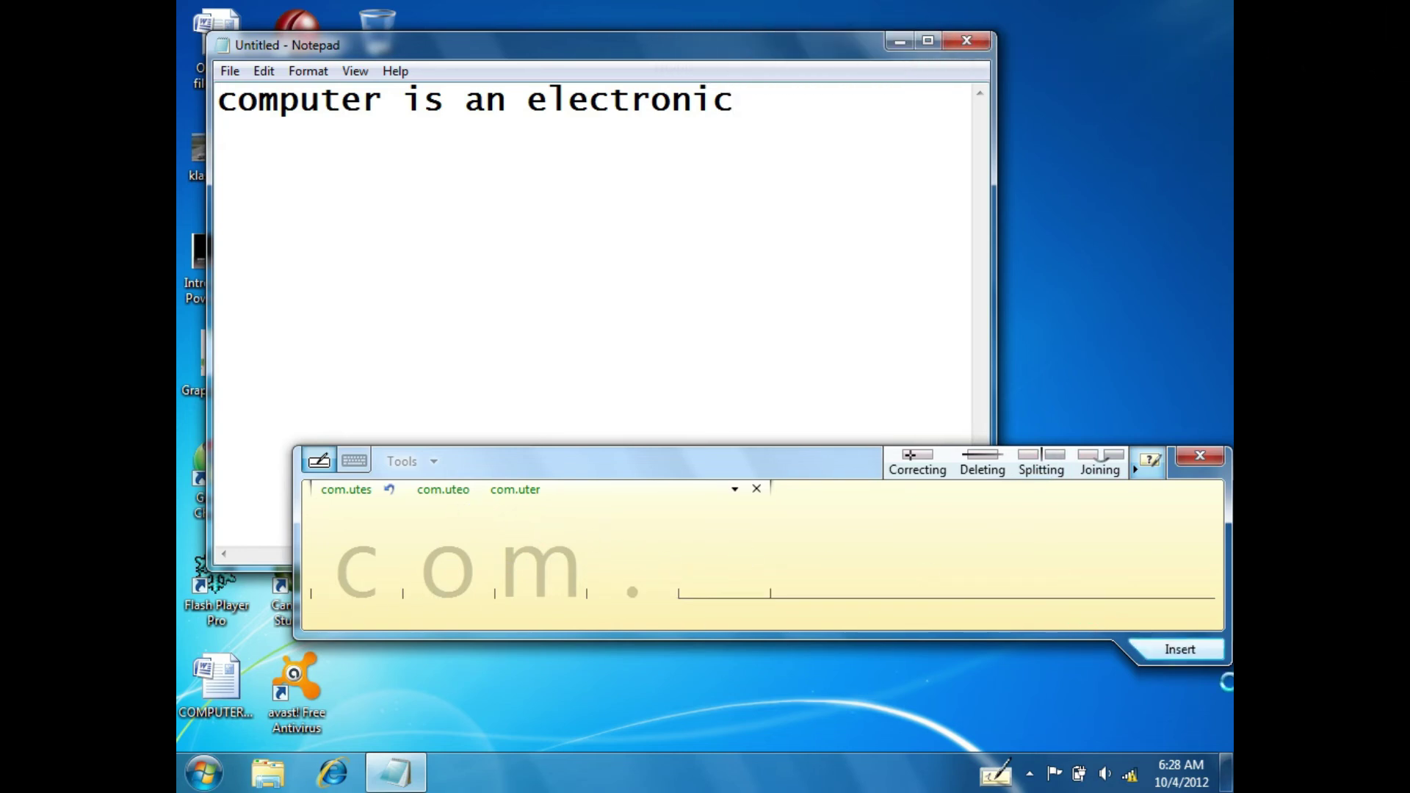
pyautogui.click(1180, 651)
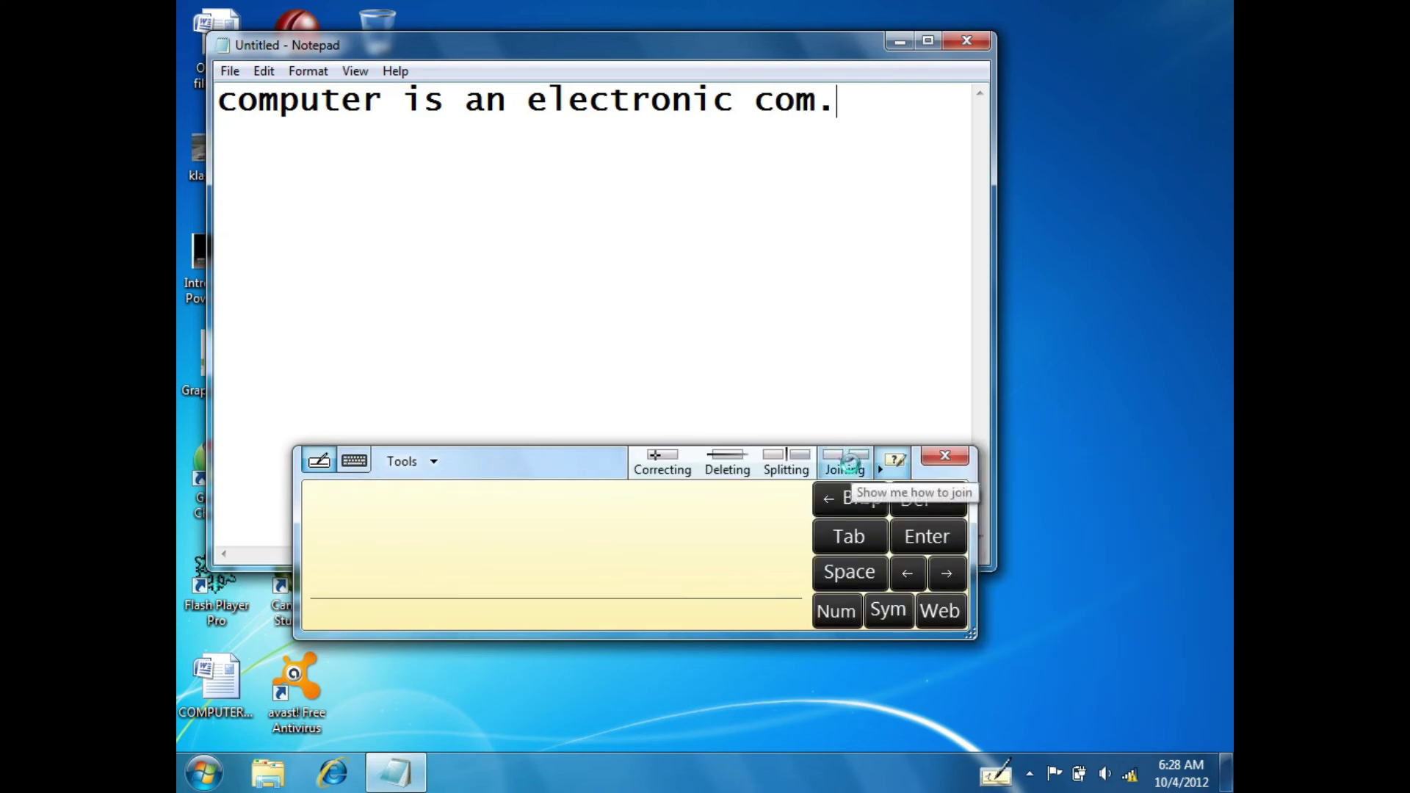
# - Play the Joining demonstration, handwrite the separate letters "c p w" and join them into "cpw"
pyautogui.click(850, 463)
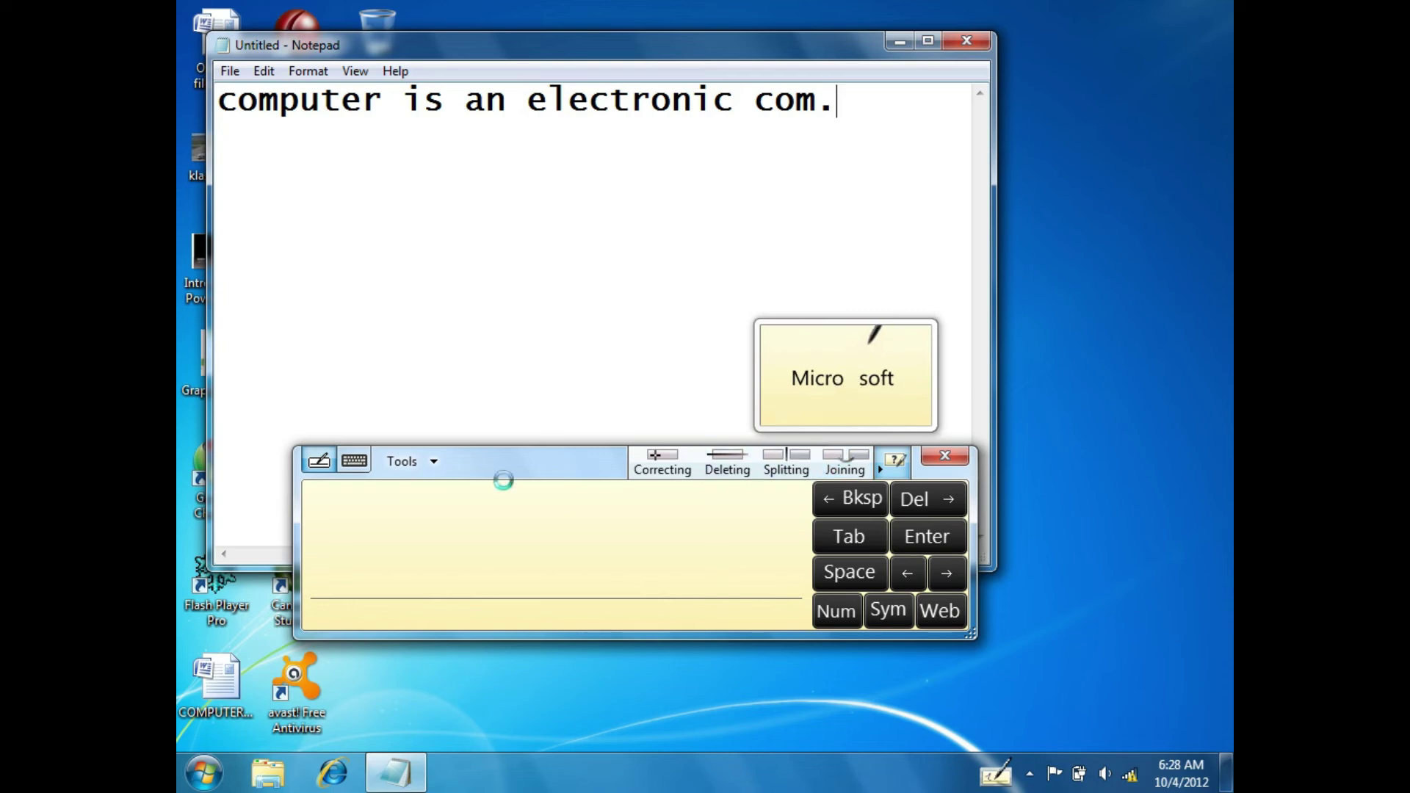
pyautogui.moveTo(379, 553)
pyautogui.mouseDown()
pyautogui.moveTo(355, 551)
pyautogui.moveTo(383, 586)
pyautogui.mouseUp()
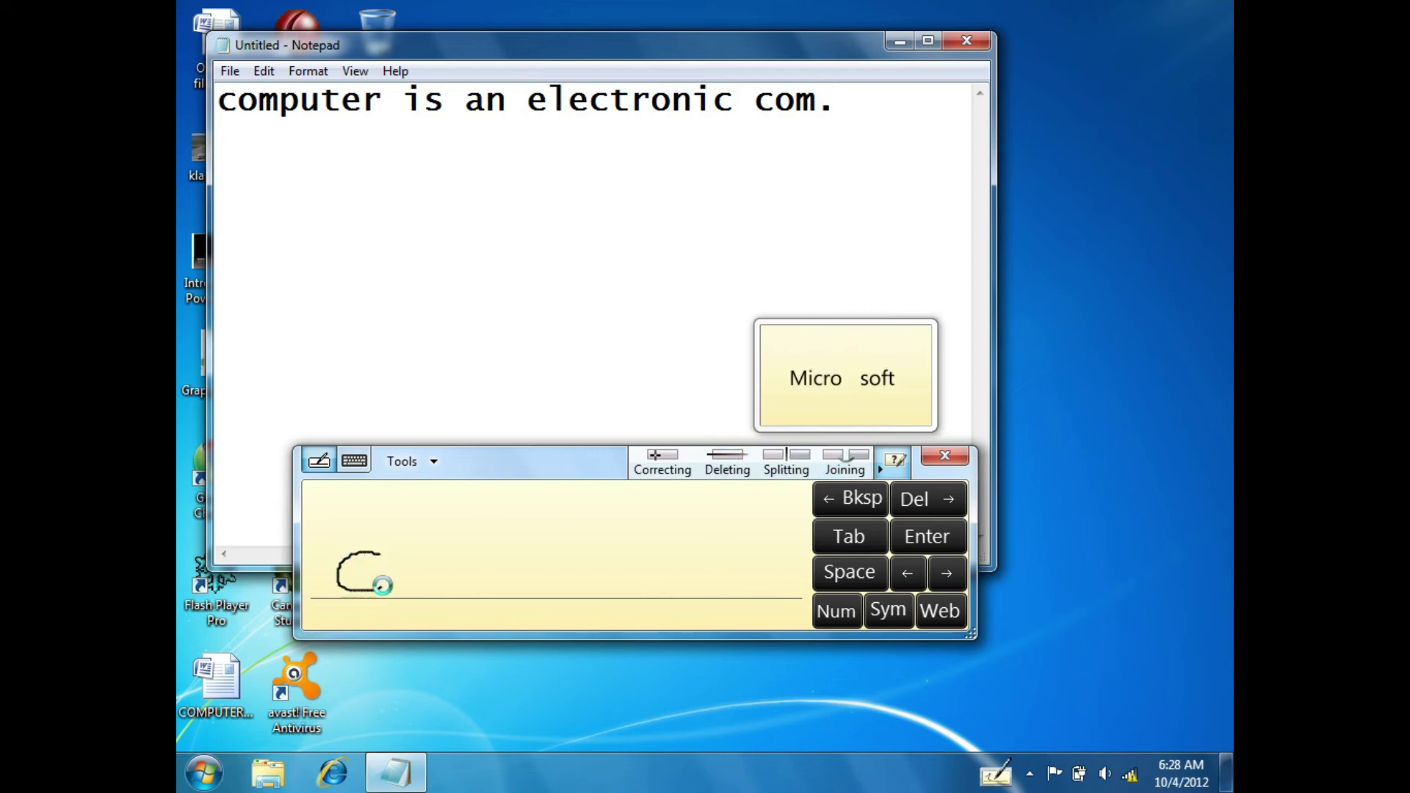
pyautogui.moveTo(545, 553); pyautogui.dragTo(543, 606)
pyautogui.moveTo(548, 552)
pyautogui.mouseDown()
pyautogui.moveTo(573, 557)
pyautogui.moveTo(547, 578)
pyautogui.mouseUp()
pyautogui.moveTo(678, 545)
pyautogui.mouseDown()
pyautogui.moveTo(750, 574)
pyautogui.moveTo(740, 544)
pyautogui.mouseUp()
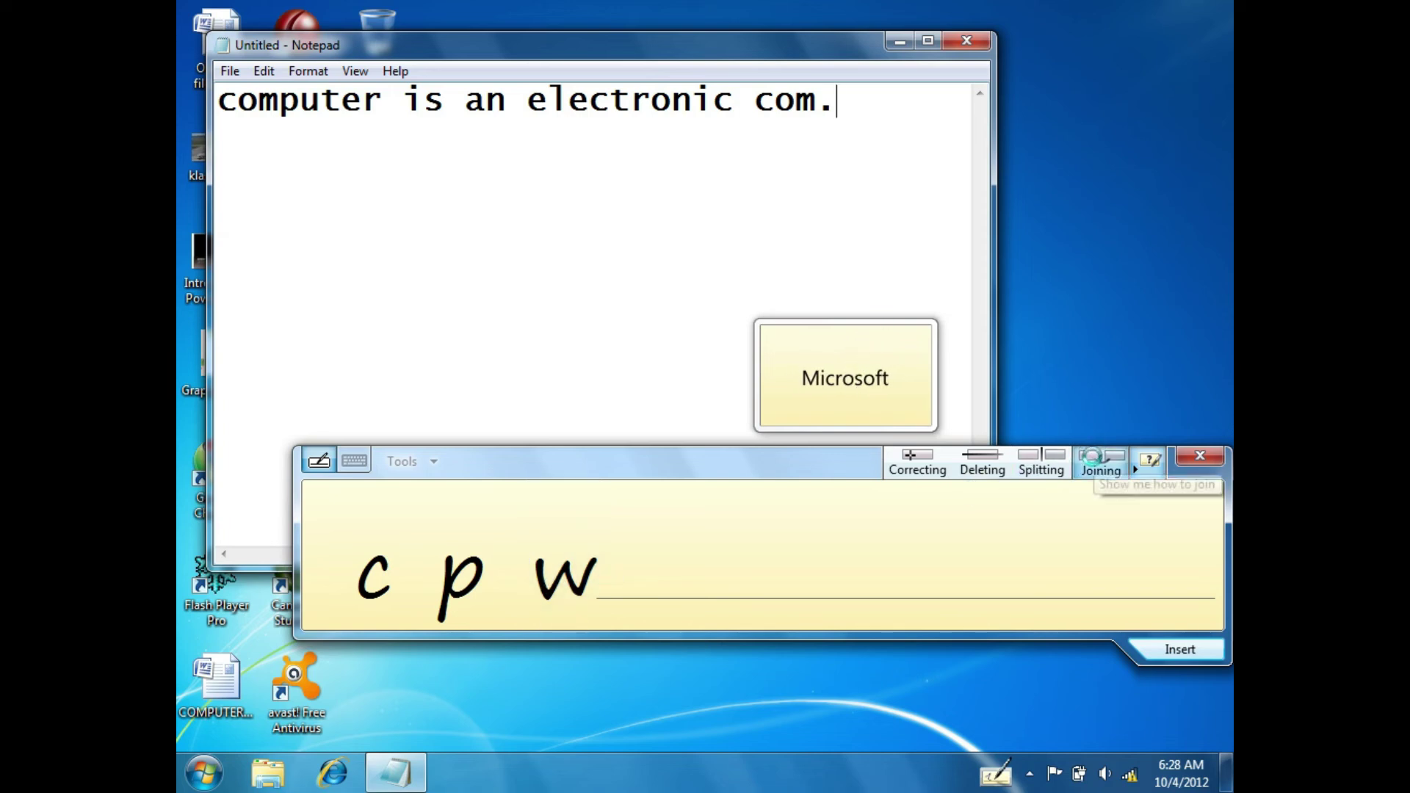
pyautogui.moveTo(563, 578)
pyautogui.mouseDown()
pyautogui.moveTo(497, 611)
pyautogui.moveTo(465, 586)
pyautogui.moveTo(396, 608)
pyautogui.moveTo(380, 592)
pyautogui.mouseUp()
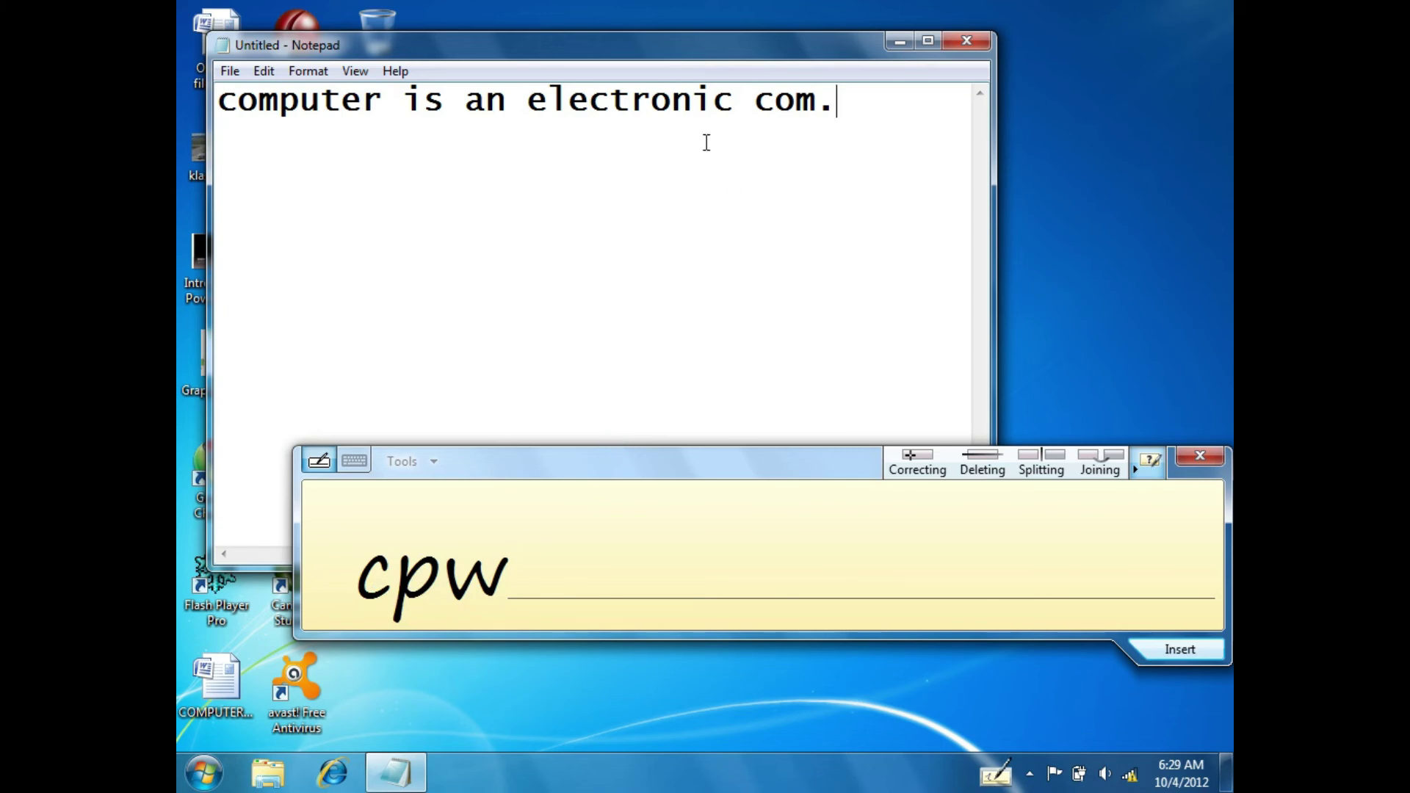
# - Set the font size to 24 in a new Word document, then handwrite "Word" and insert it
pyautogui.moveTo(809, 458); pyautogui.dragTo(722, 276)
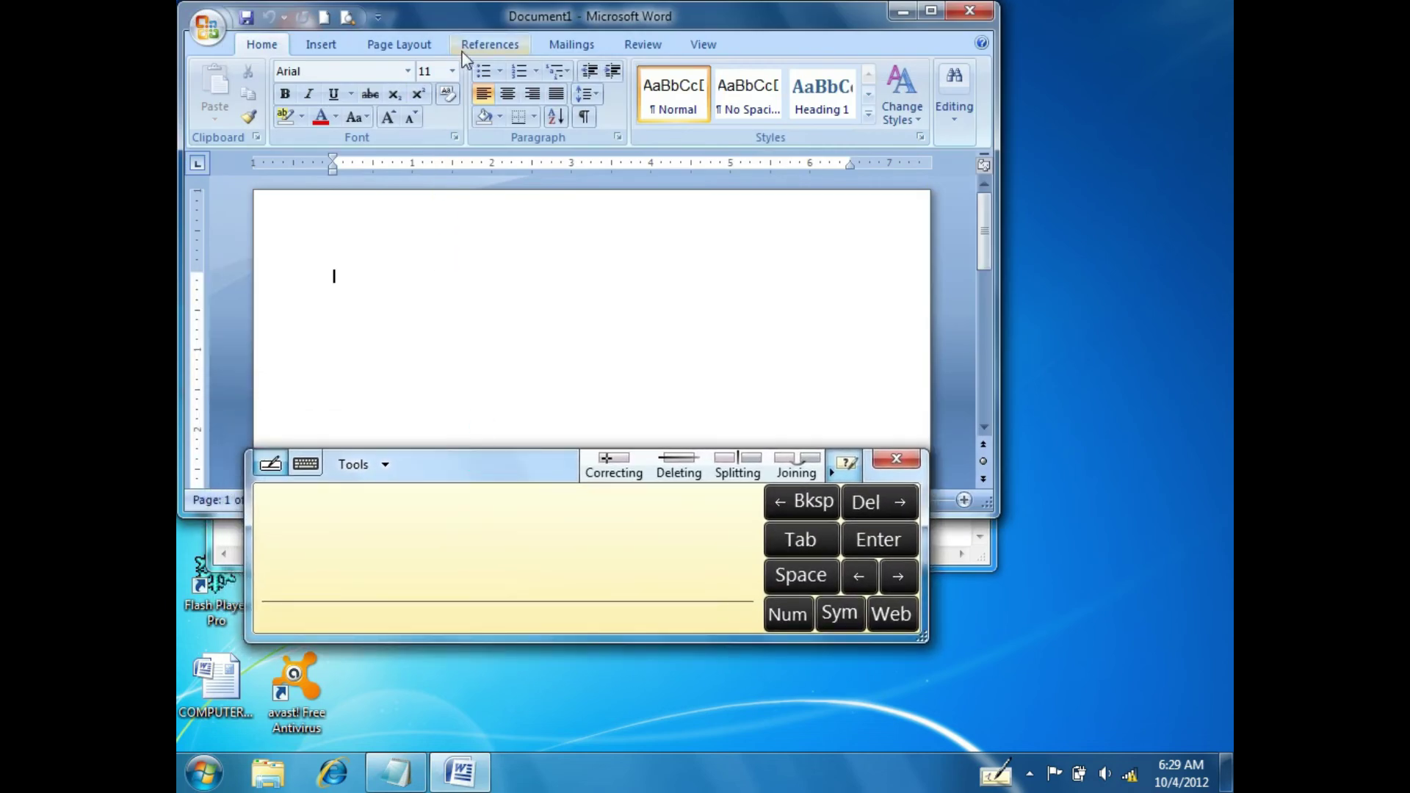
pyautogui.click(452, 71)
pyautogui.click(441, 276)
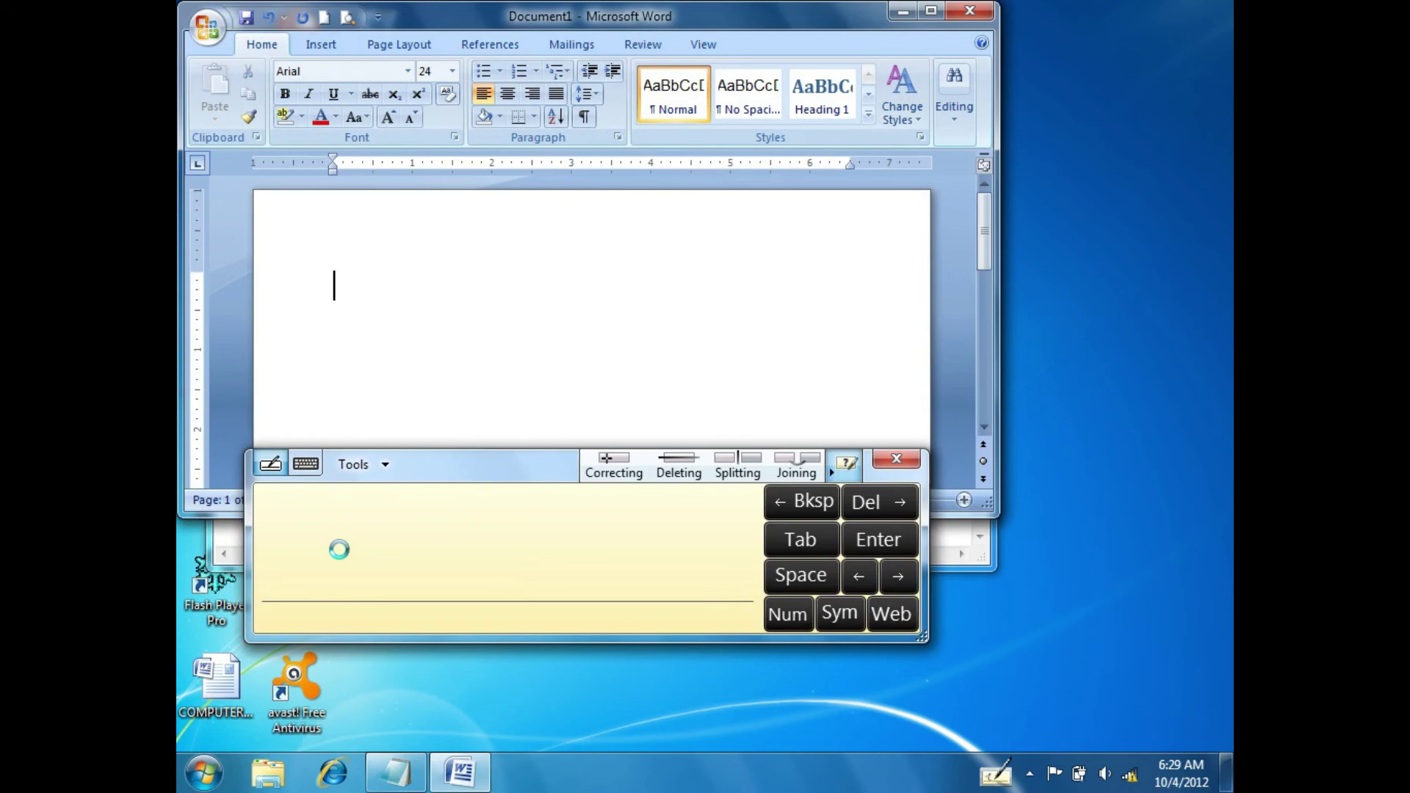
pyautogui.moveTo(332, 554)
pyautogui.mouseDown()
pyautogui.moveTo(412, 535)
pyautogui.moveTo(415, 561)
pyautogui.moveTo(431, 538)
pyautogui.moveTo(478, 541)
pyautogui.moveTo(463, 554)
pyautogui.moveTo(500, 504)
pyautogui.moveTo(499, 562)
pyautogui.mouseUp()
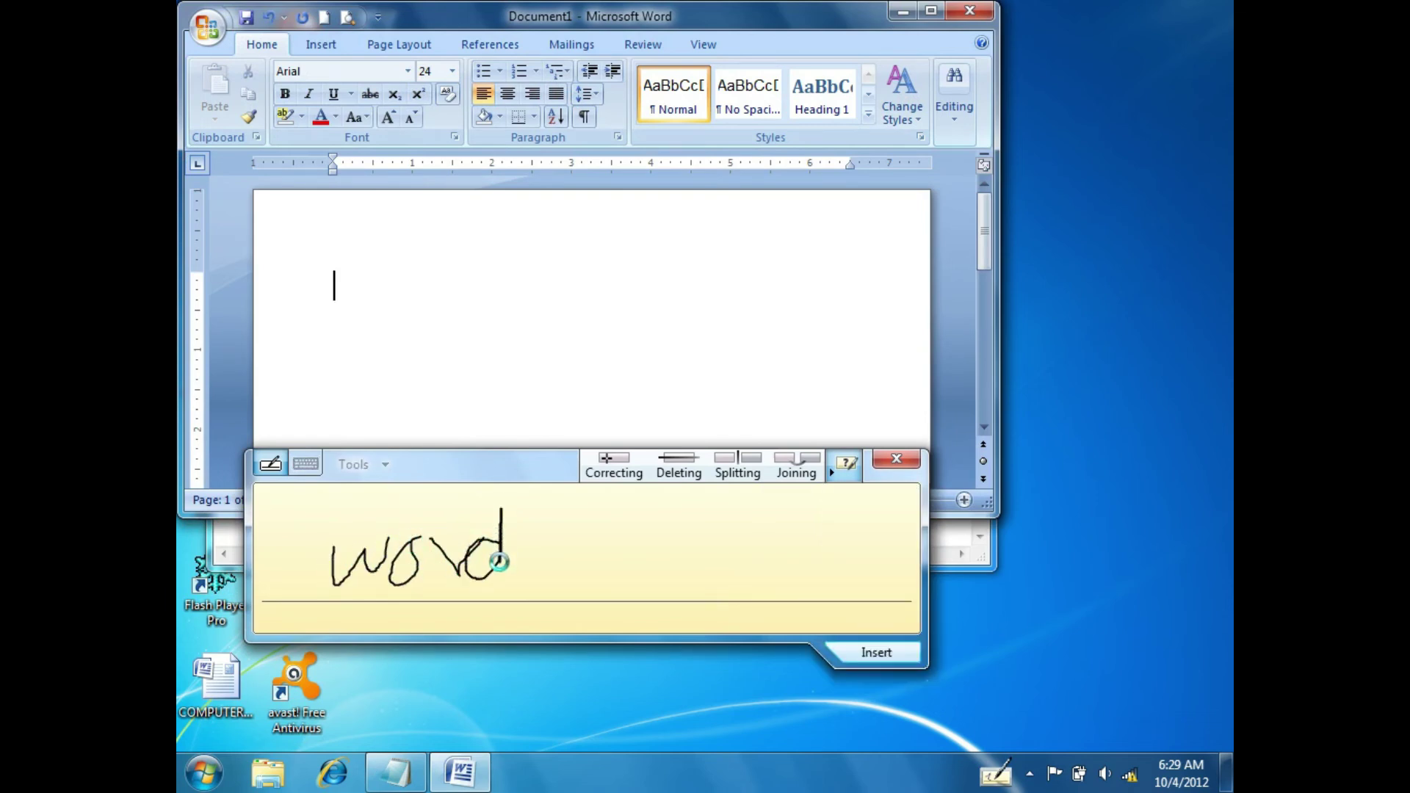
pyautogui.click(882, 651)
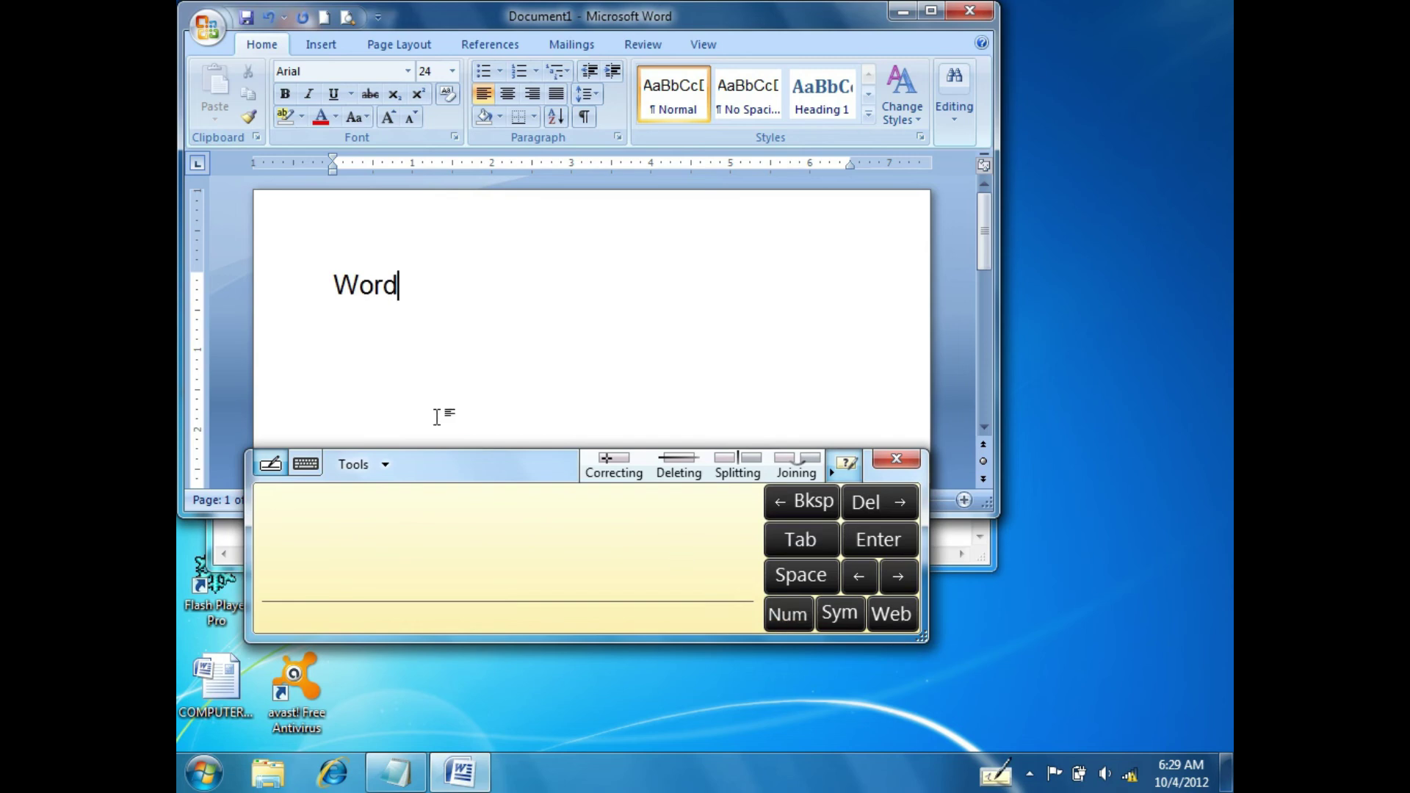
# - Close the Word document and the Notepad note without saving either one
pyautogui.click(970, 12)
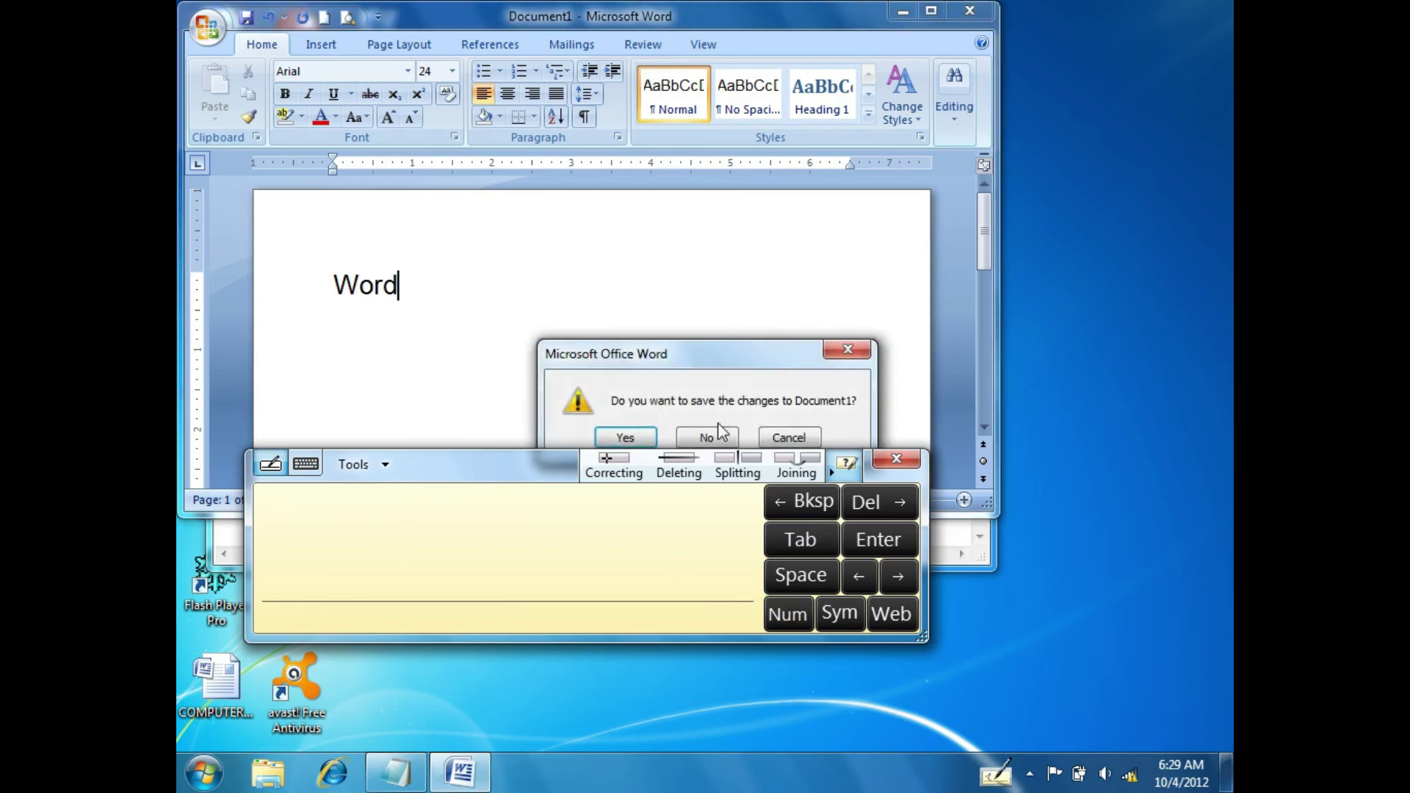
pyautogui.click(718, 429)
pyautogui.click(967, 42)
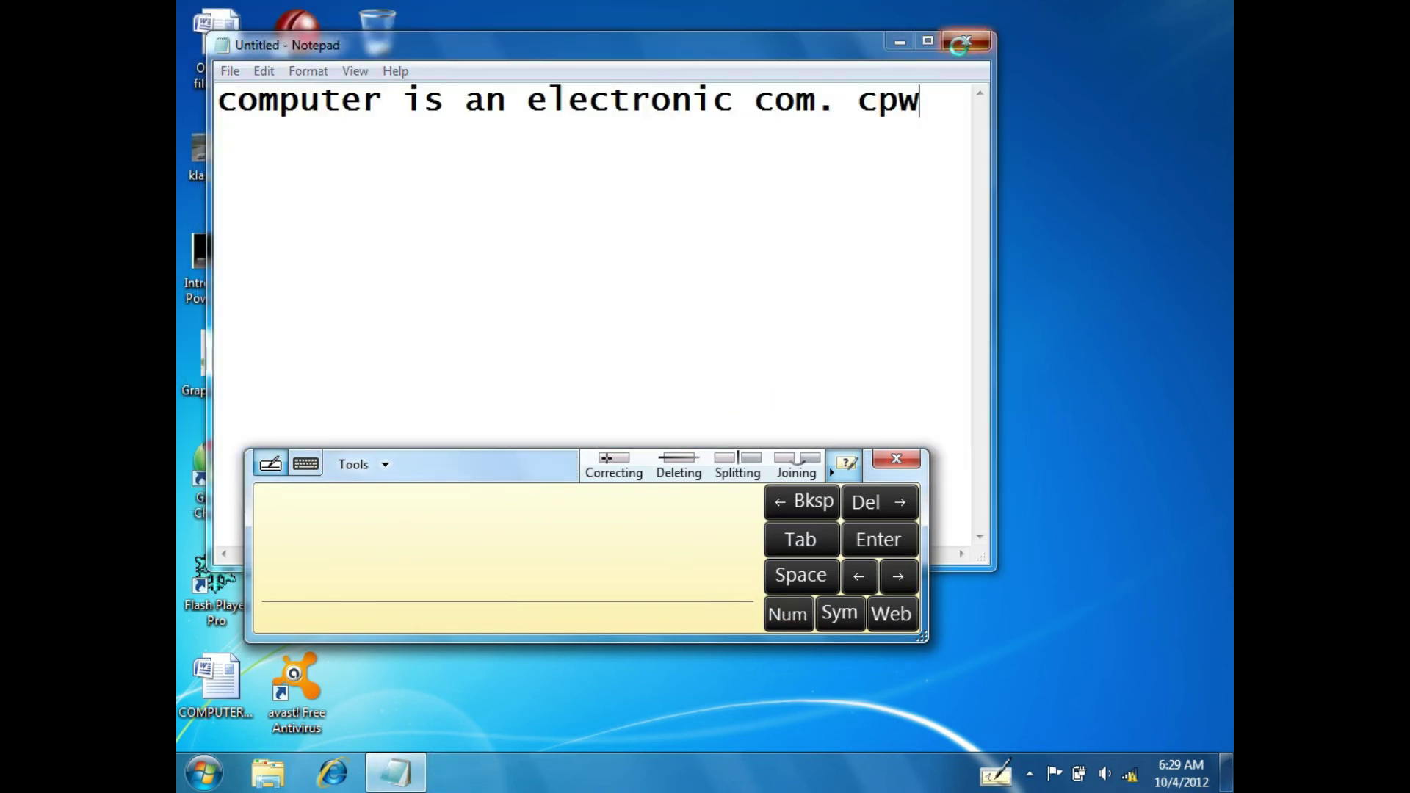
pyautogui.click(743, 389)
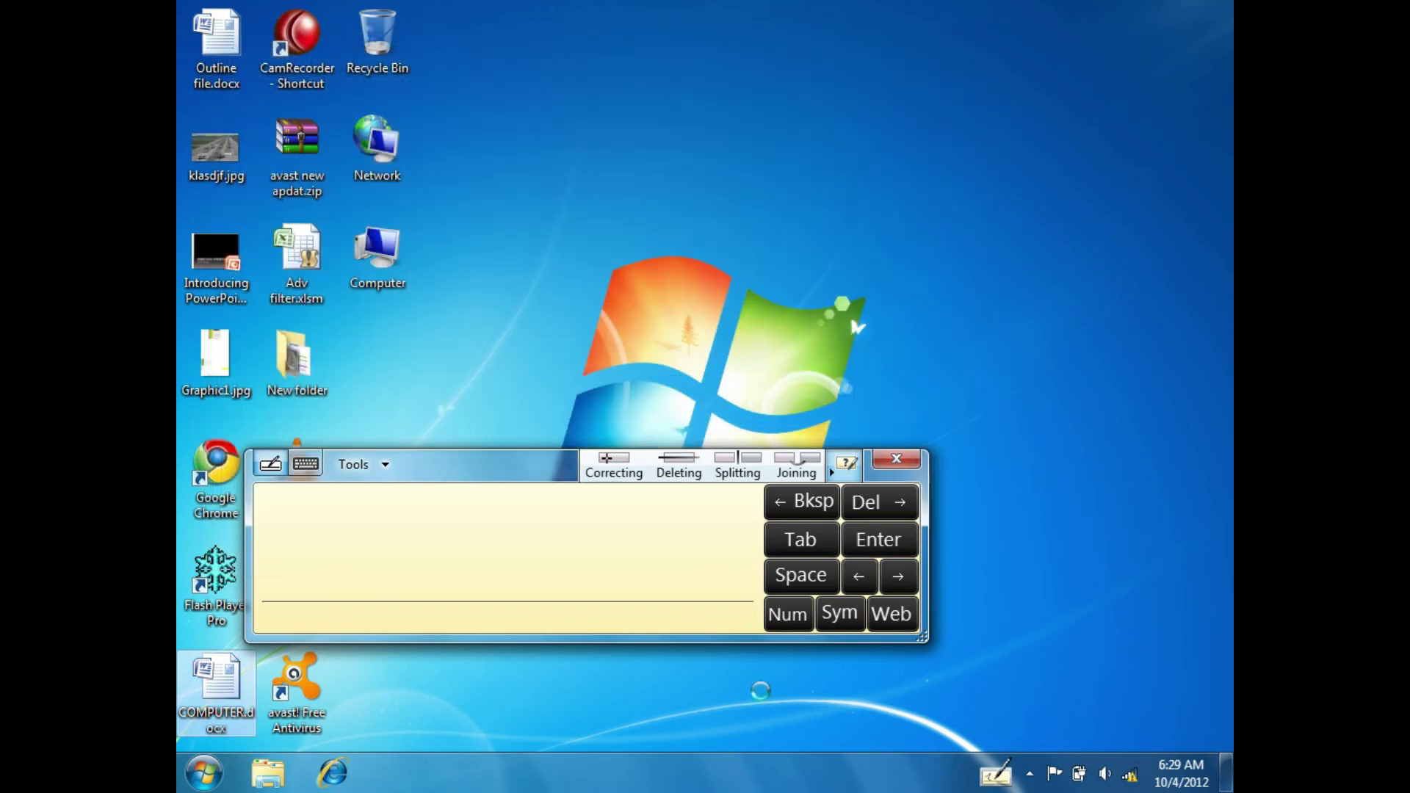
# - Remove the Tablet PC Input Panel toolbar from the taskbar
pyautogui.rightClick(804, 780)
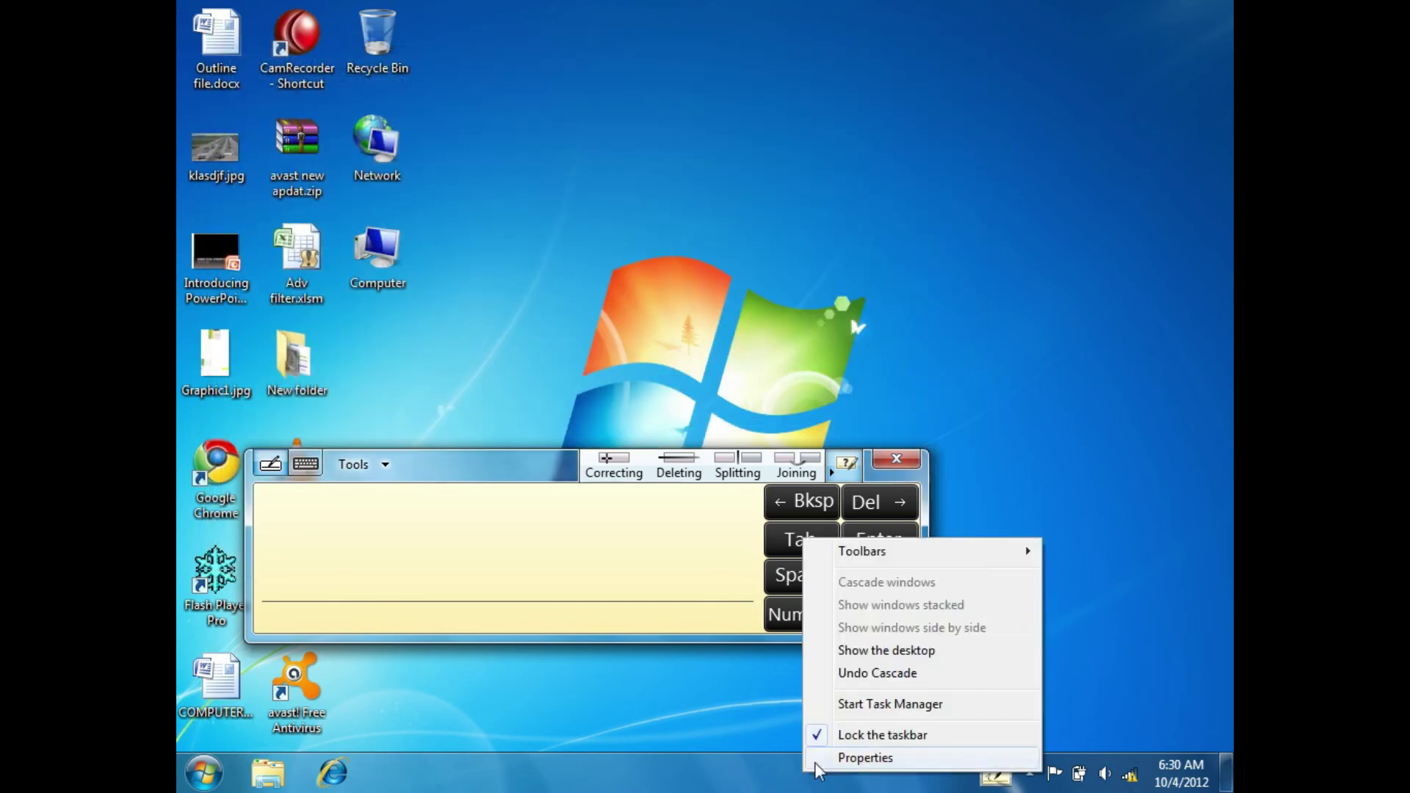
pyautogui.moveTo(860, 562)
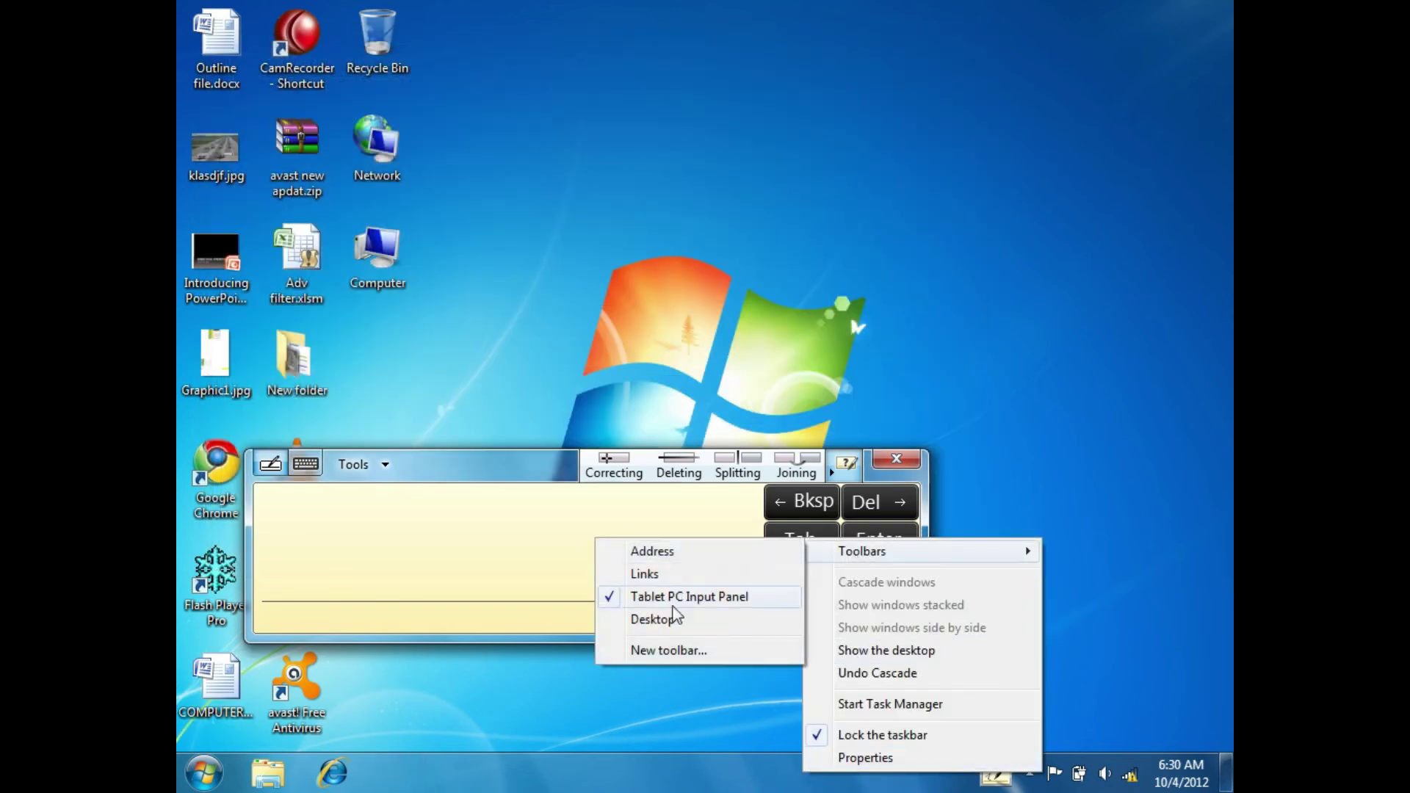
pyautogui.click(619, 599)
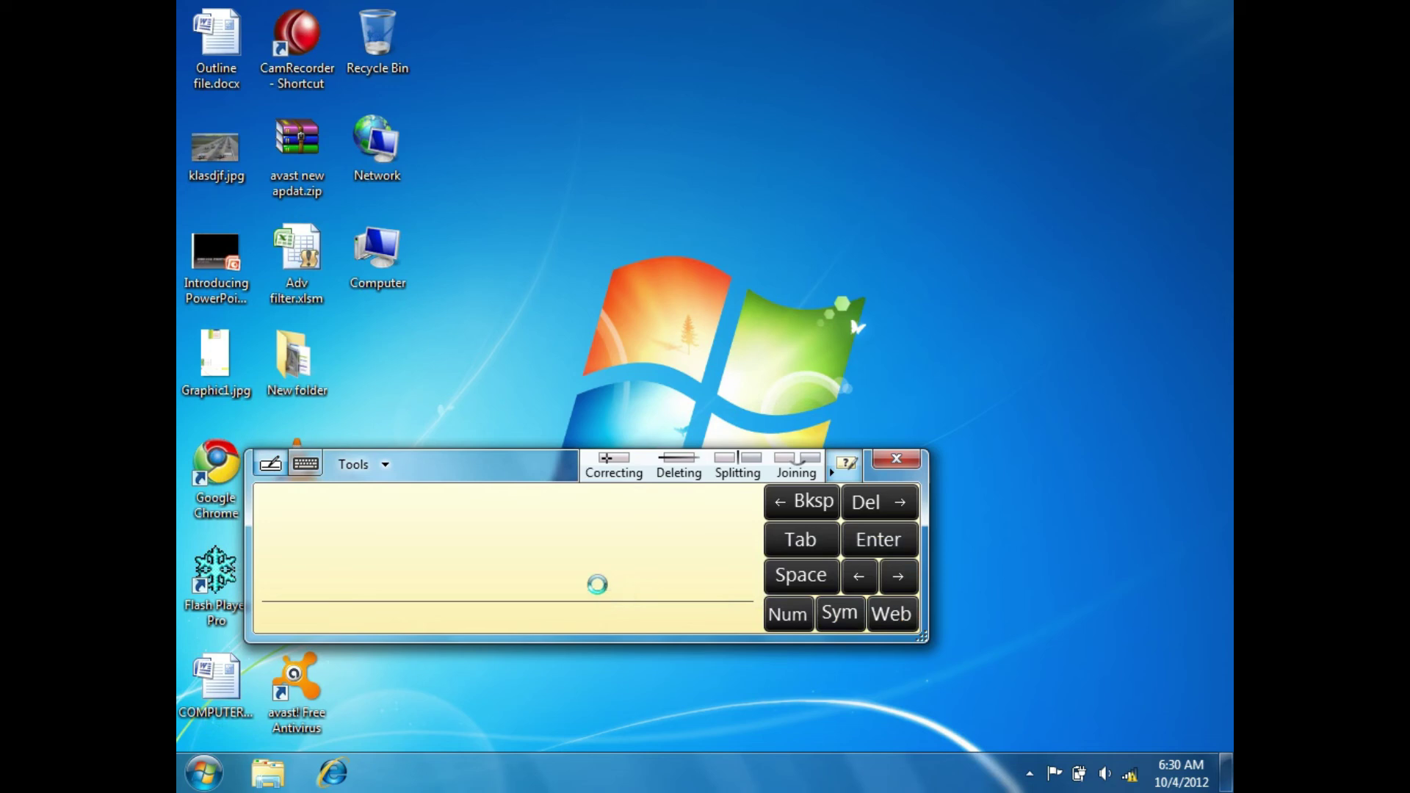
# - Bring the Input Panel back from its docked edge tab and exit it completely
pyautogui.click(881, 461)
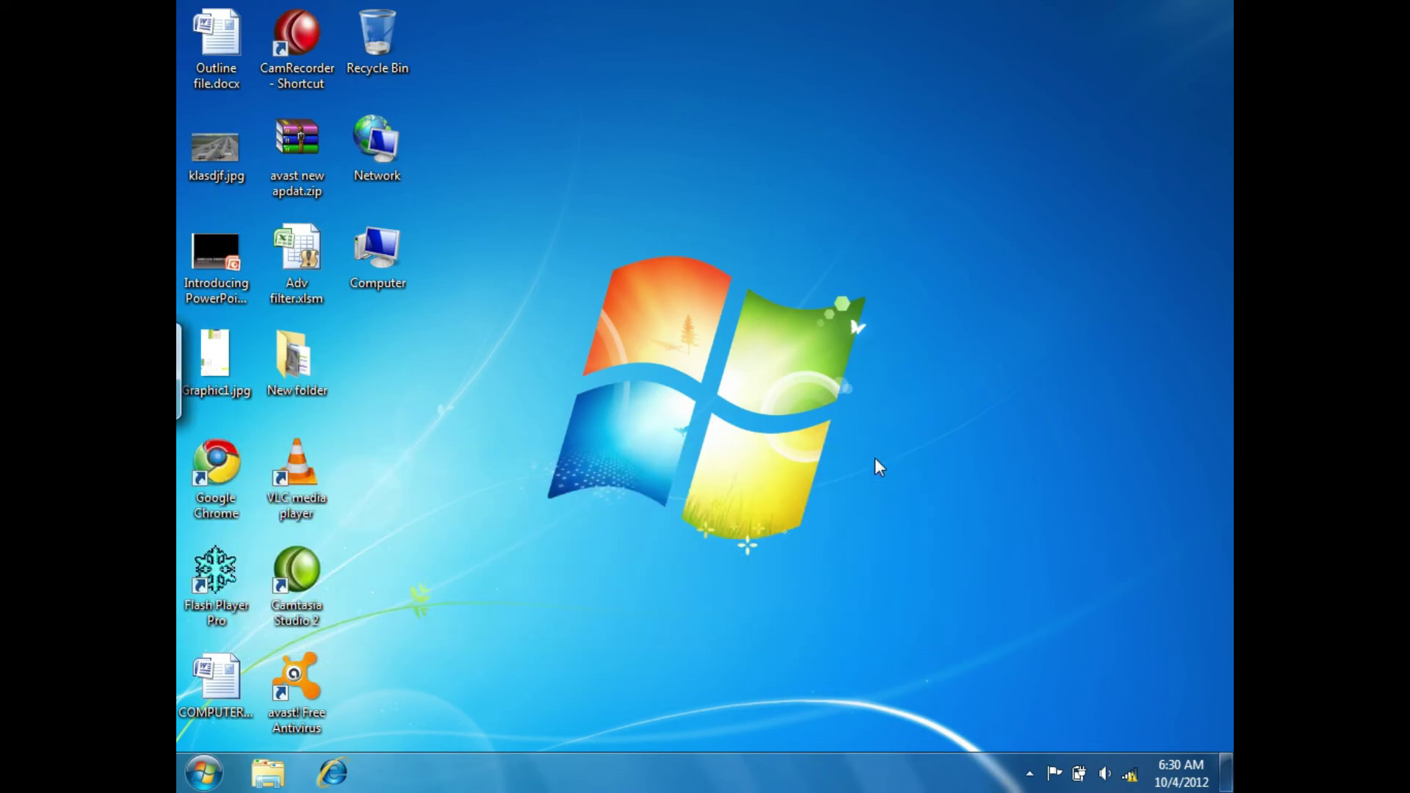
pyautogui.click(184, 364)
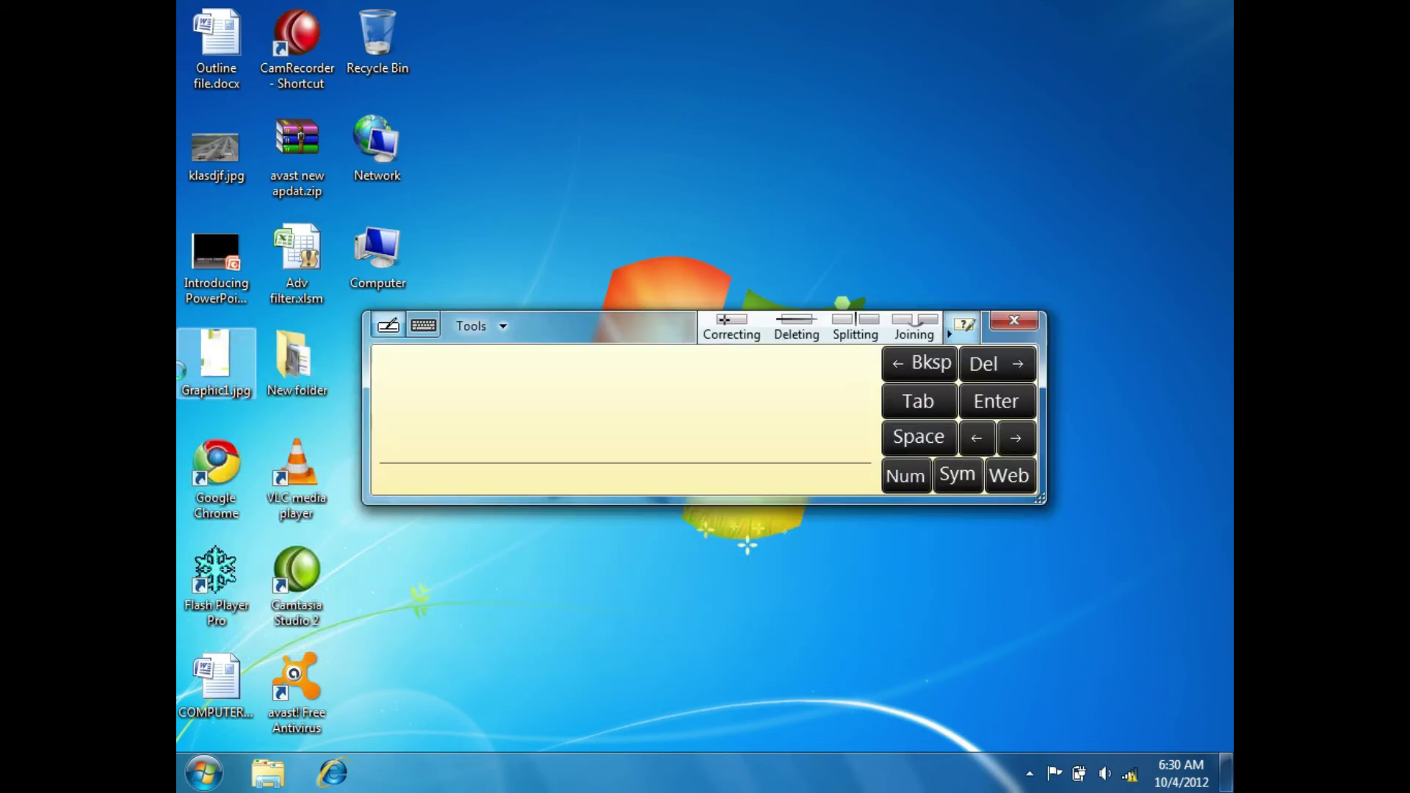
pyautogui.click(500, 328)
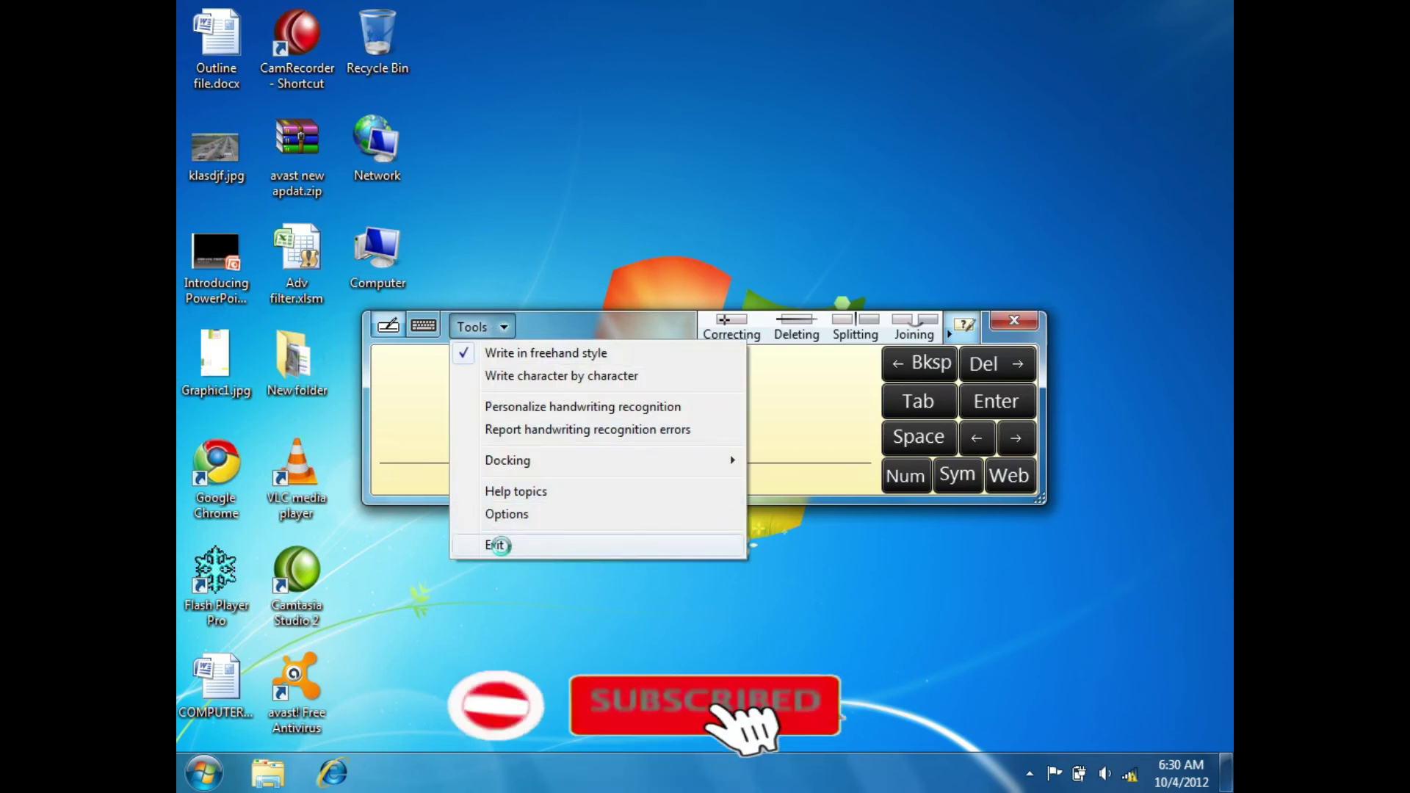
pyautogui.click(499, 545)
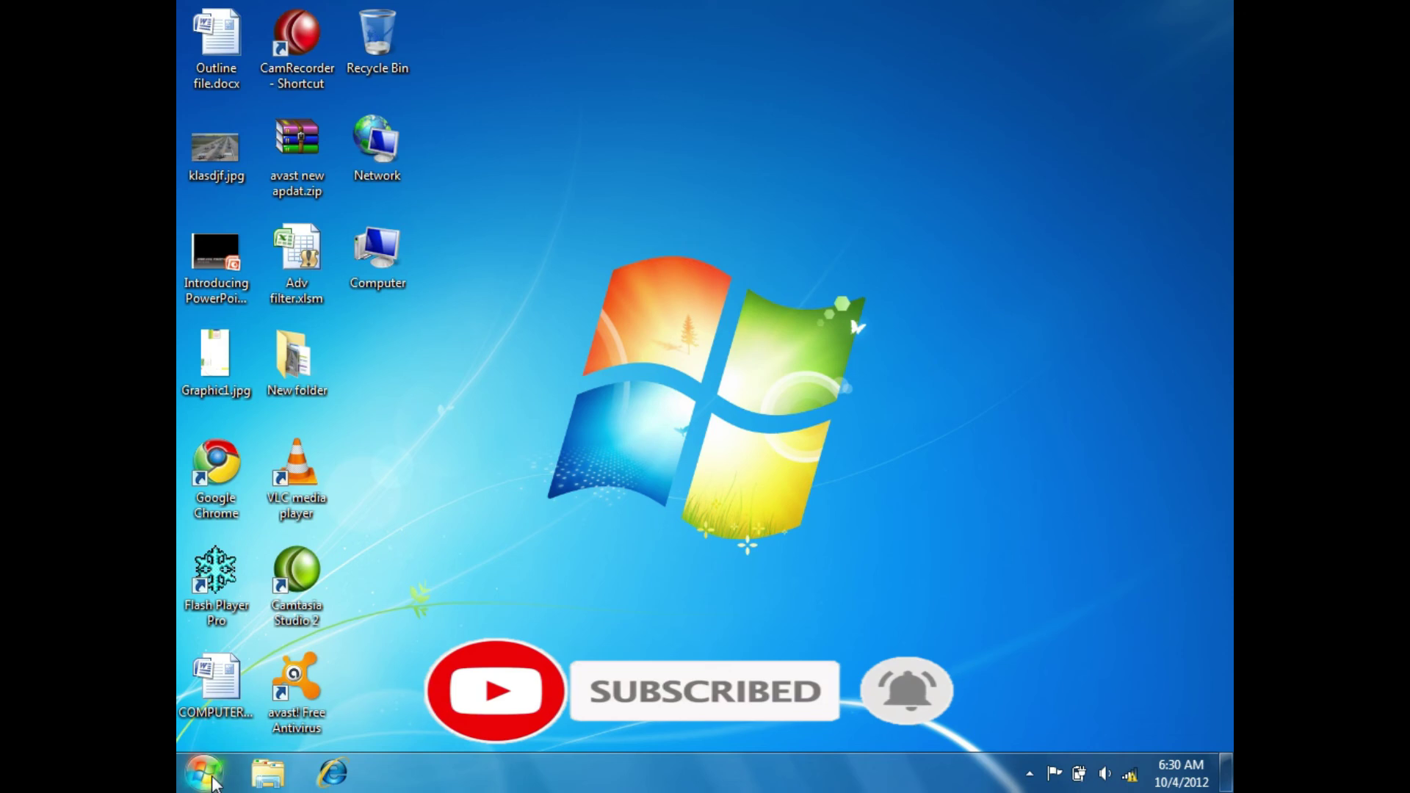
# - Review which toolbars can be added in the Taskbar and Start Menu properties, then close them without changes
pyautogui.rightClick(212, 772)
pyautogui.click(253, 738)
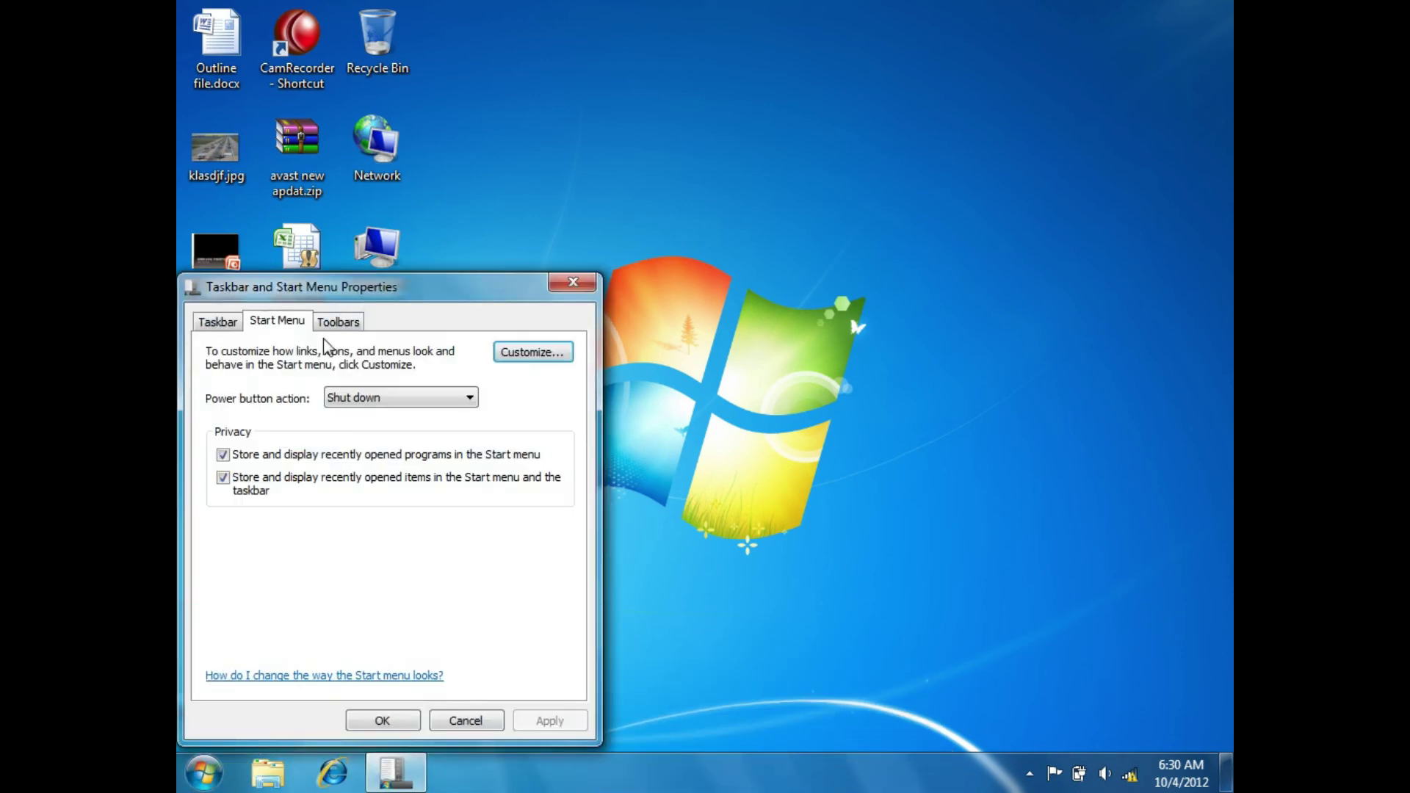
pyautogui.click(338, 322)
pyautogui.moveTo(396, 288); pyautogui.dragTo(628, 155)
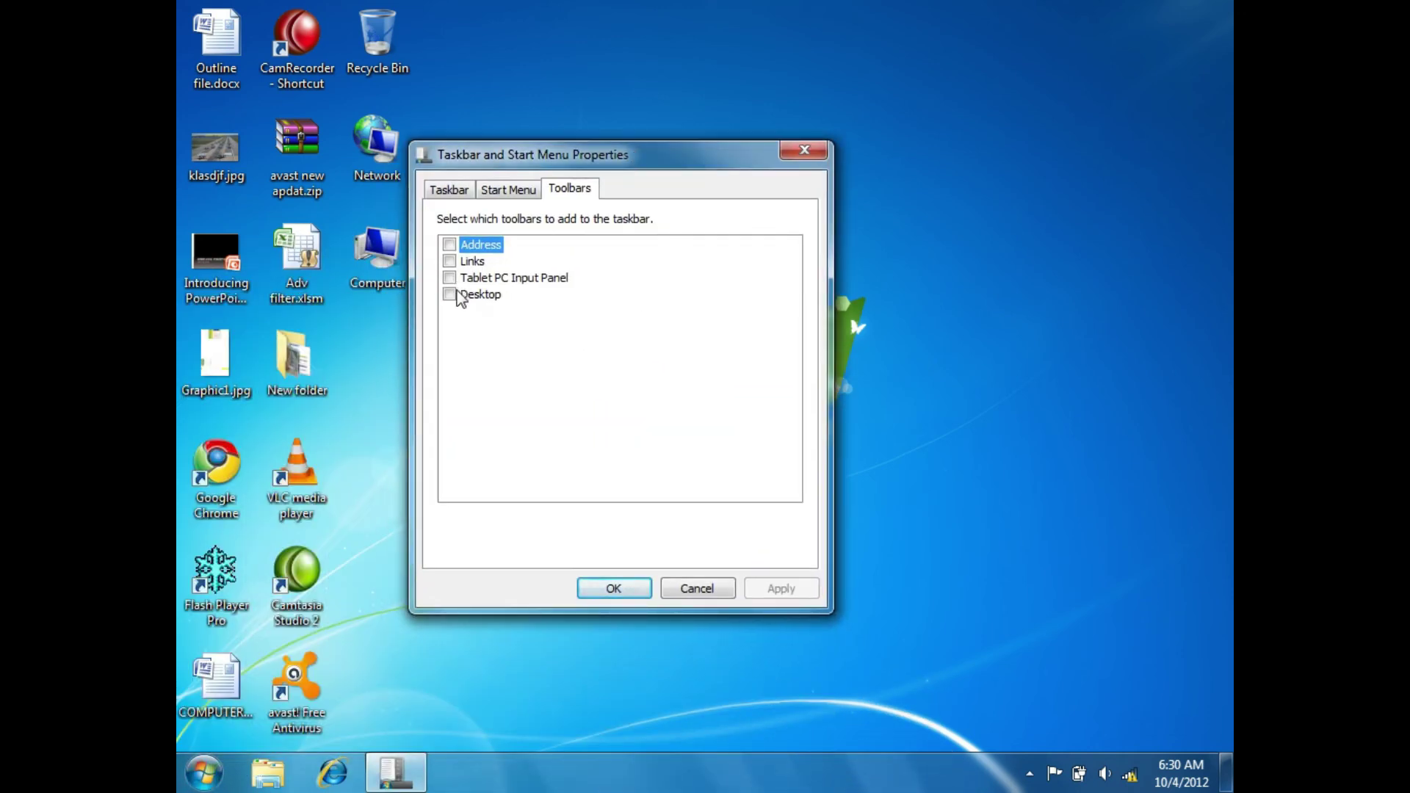
pyautogui.press('Escape')
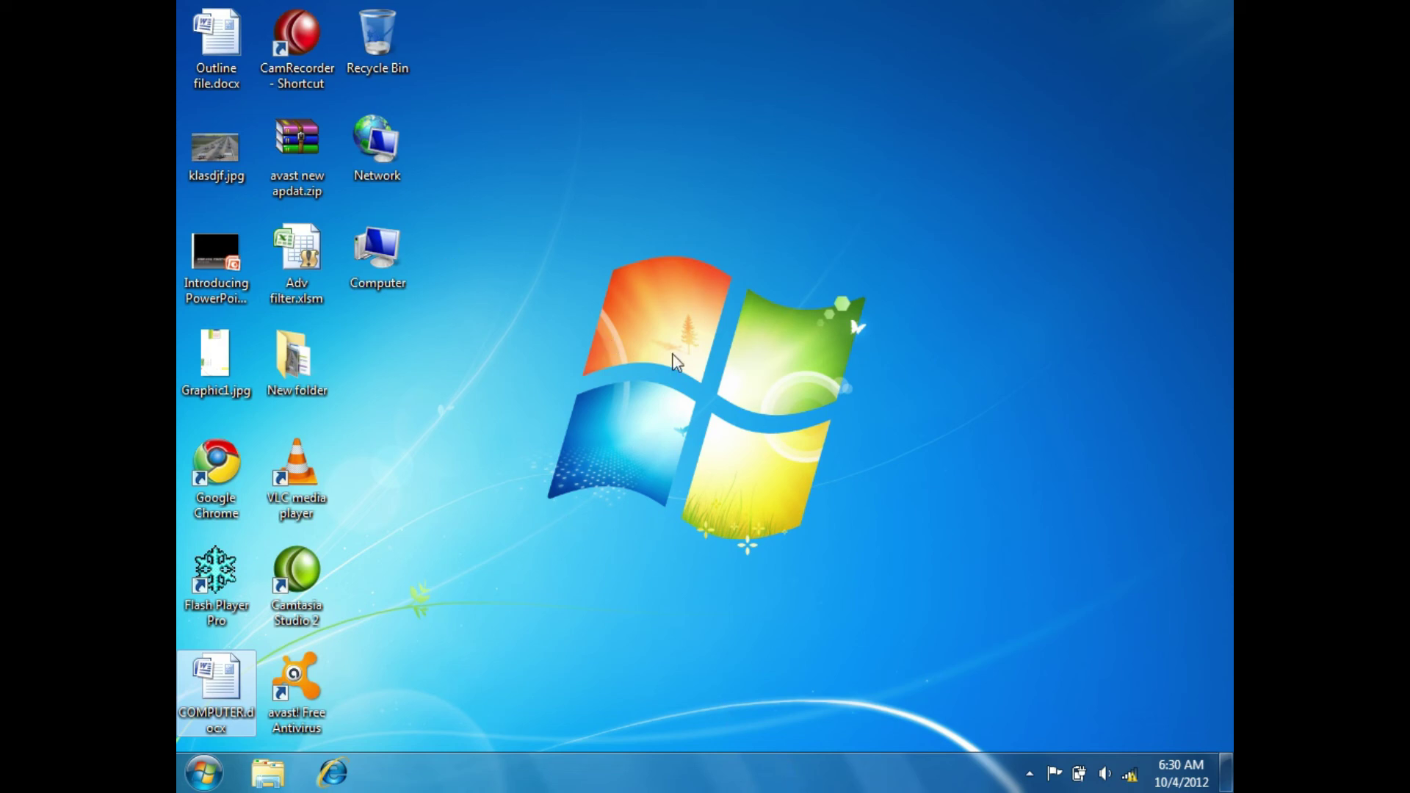
pyautogui.moveTo(514, 16); pyautogui.dragTo(180, 741)
pyautogui.click(504, 426)
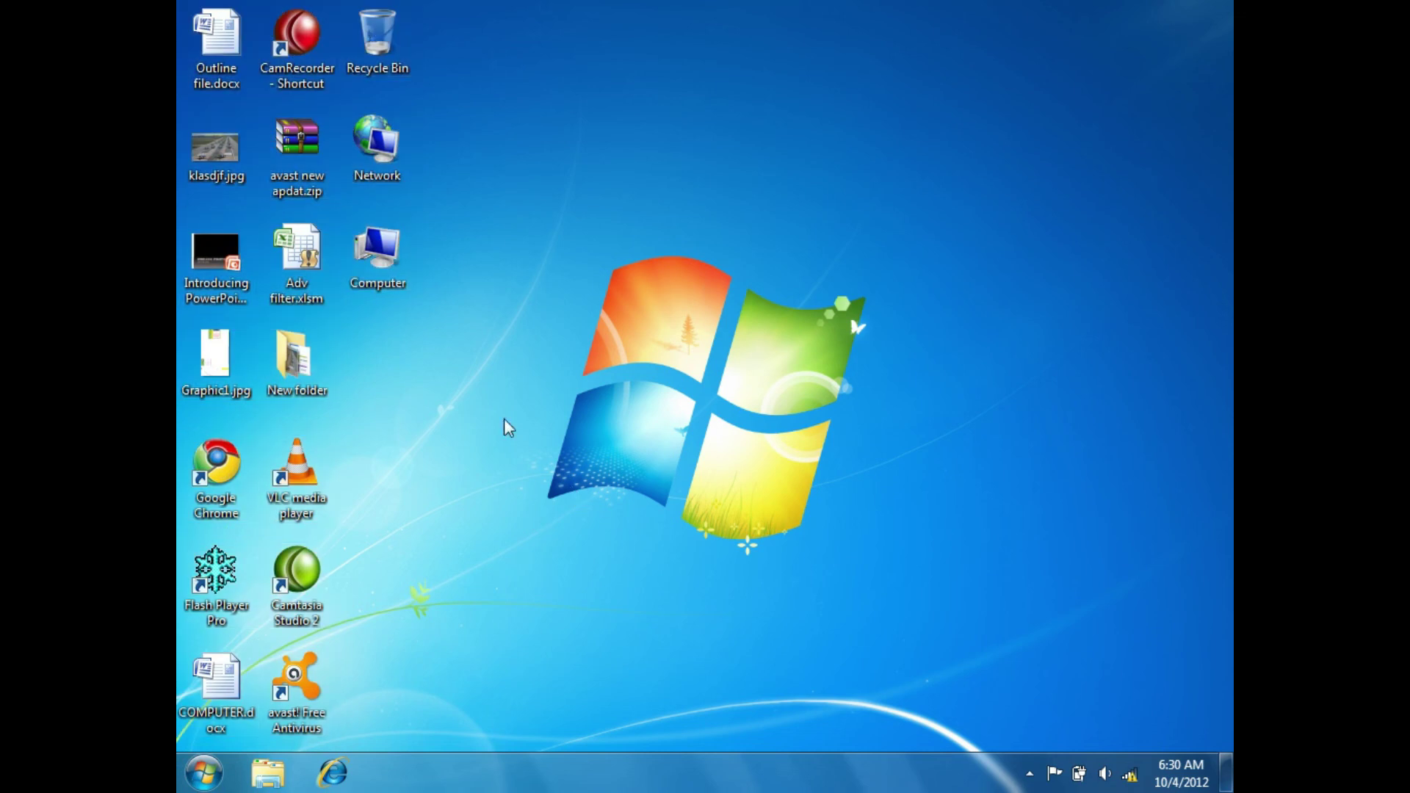
# - Open Local Disk (C:) and set its folder view options to hide protected operating system files
pyautogui.doubleClick(379, 252)
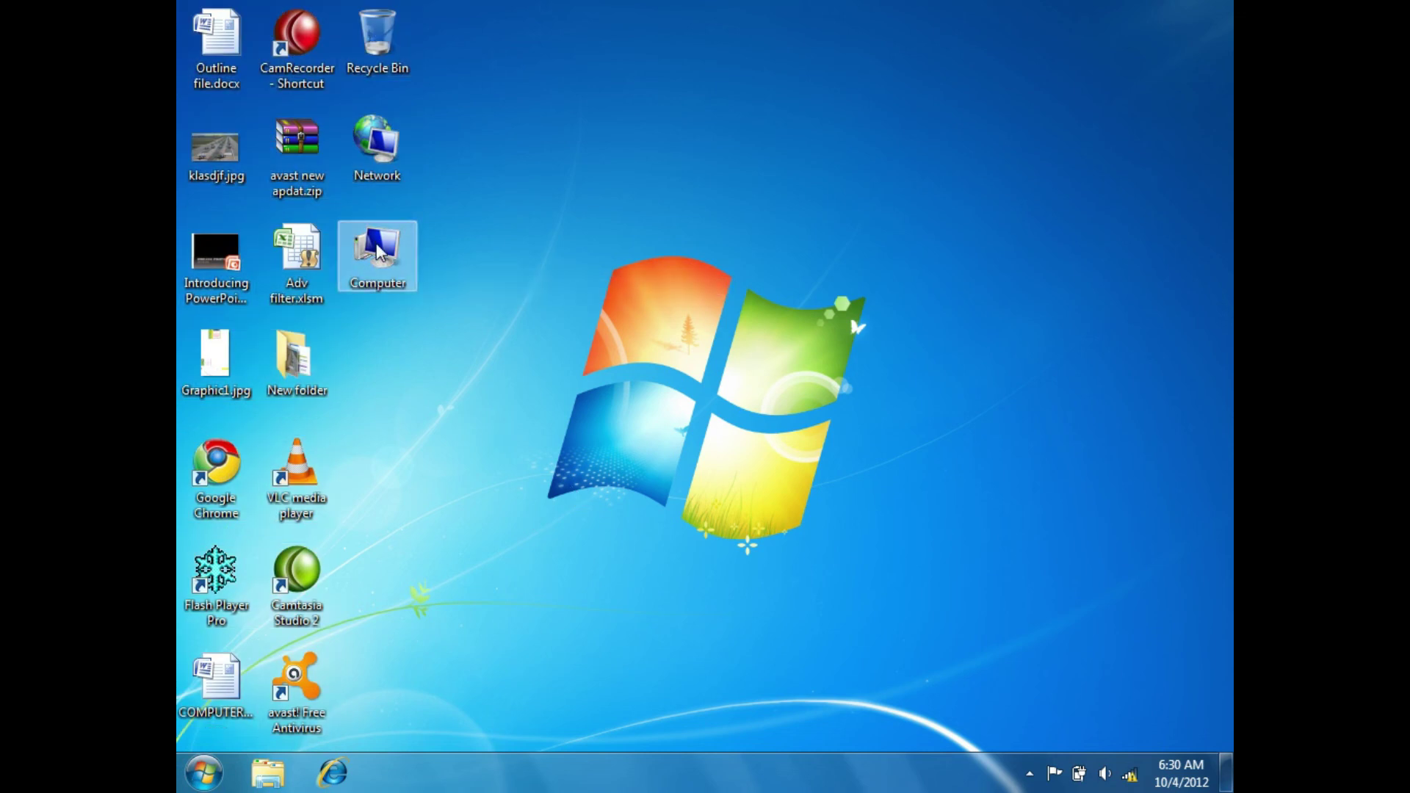
pyautogui.doubleClick(451, 161)
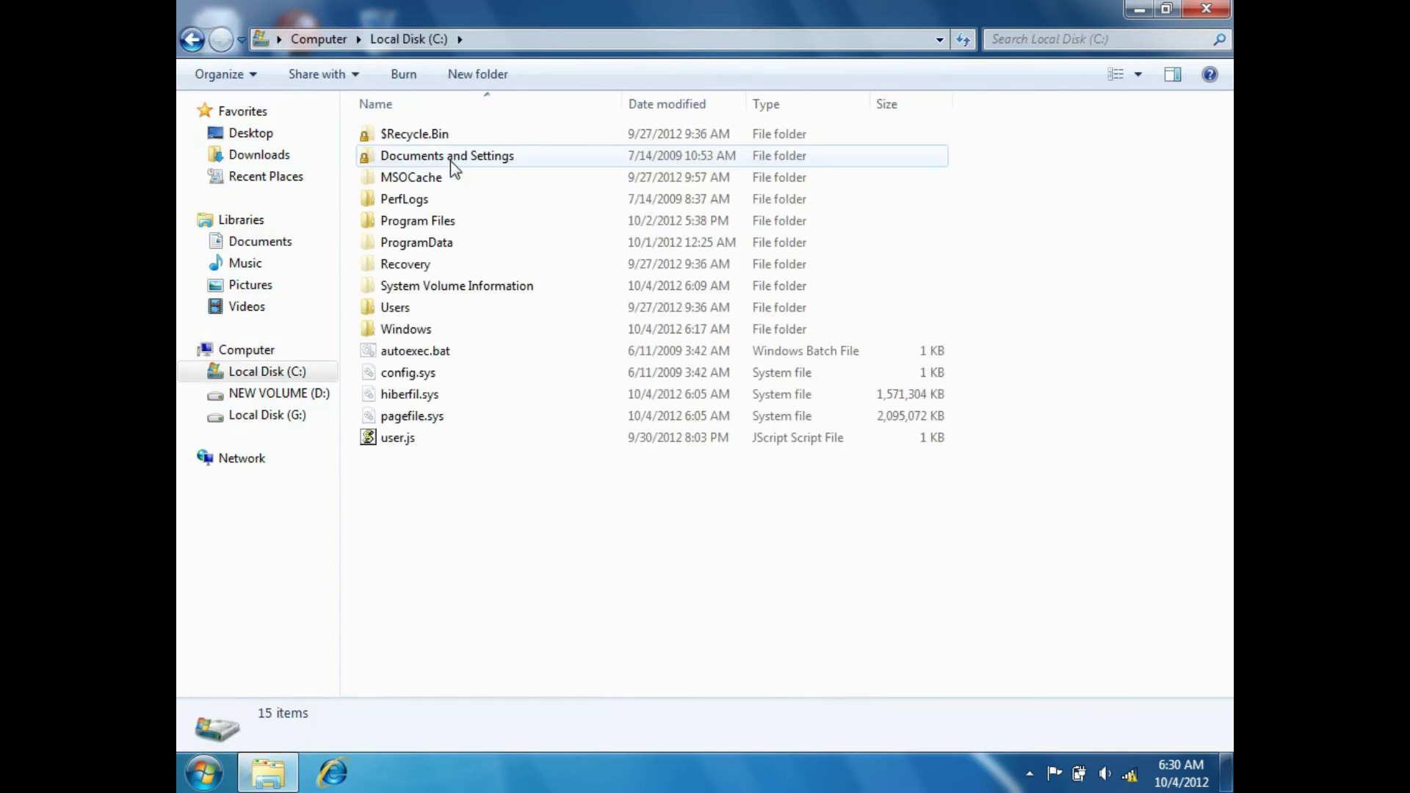
pyautogui.click(228, 74)
pyautogui.click(265, 273)
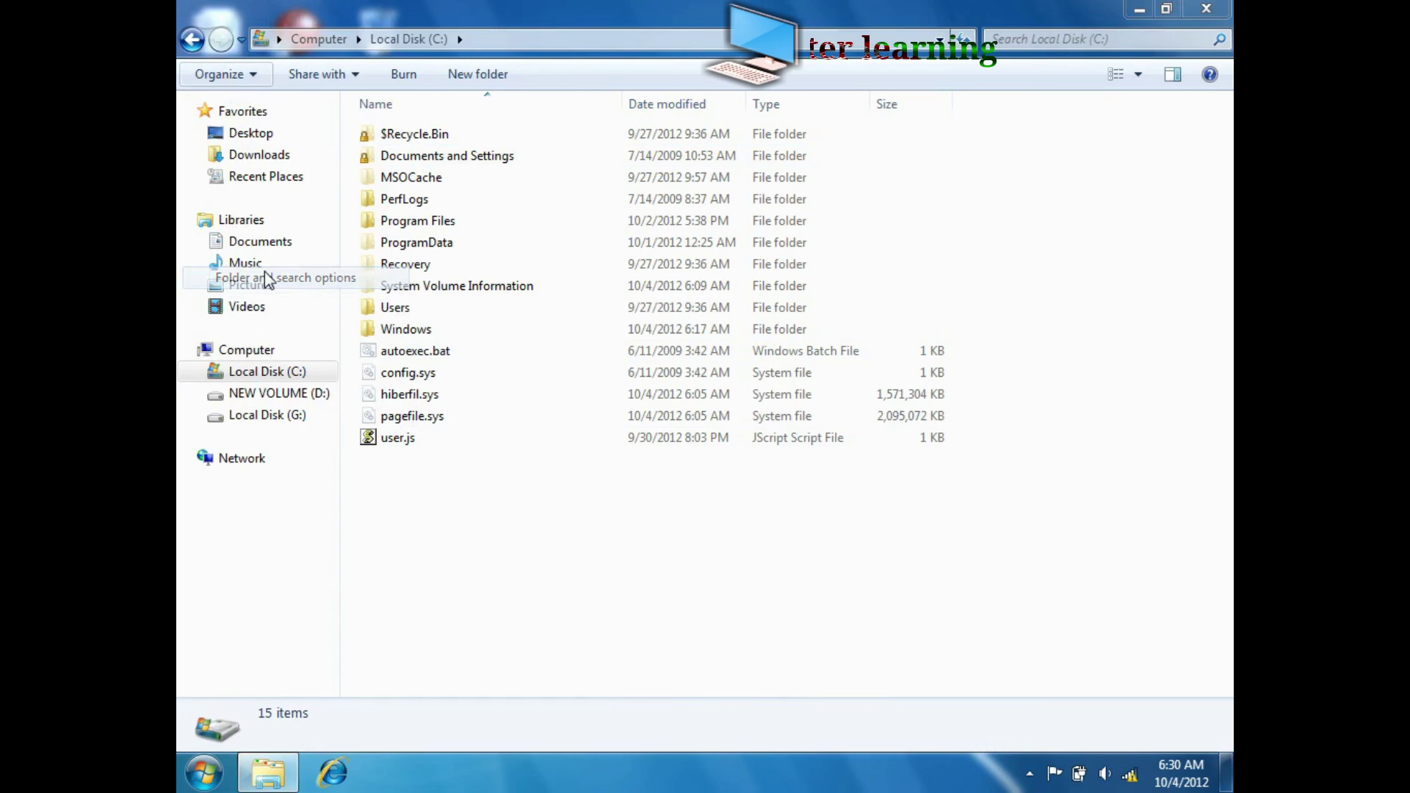
pyautogui.click(276, 128)
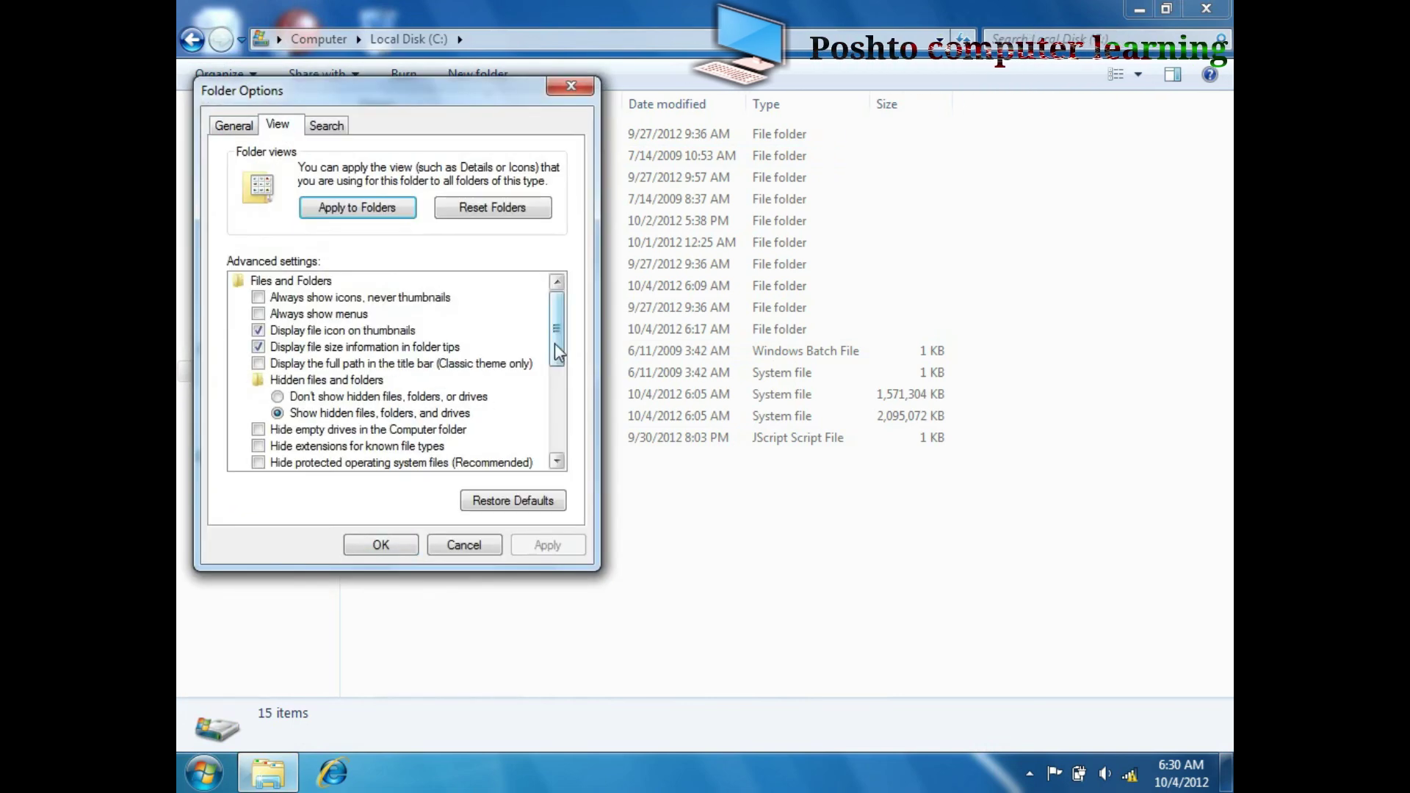
pyautogui.scroll(-2, 334, 400)
pyautogui.click(259, 397)
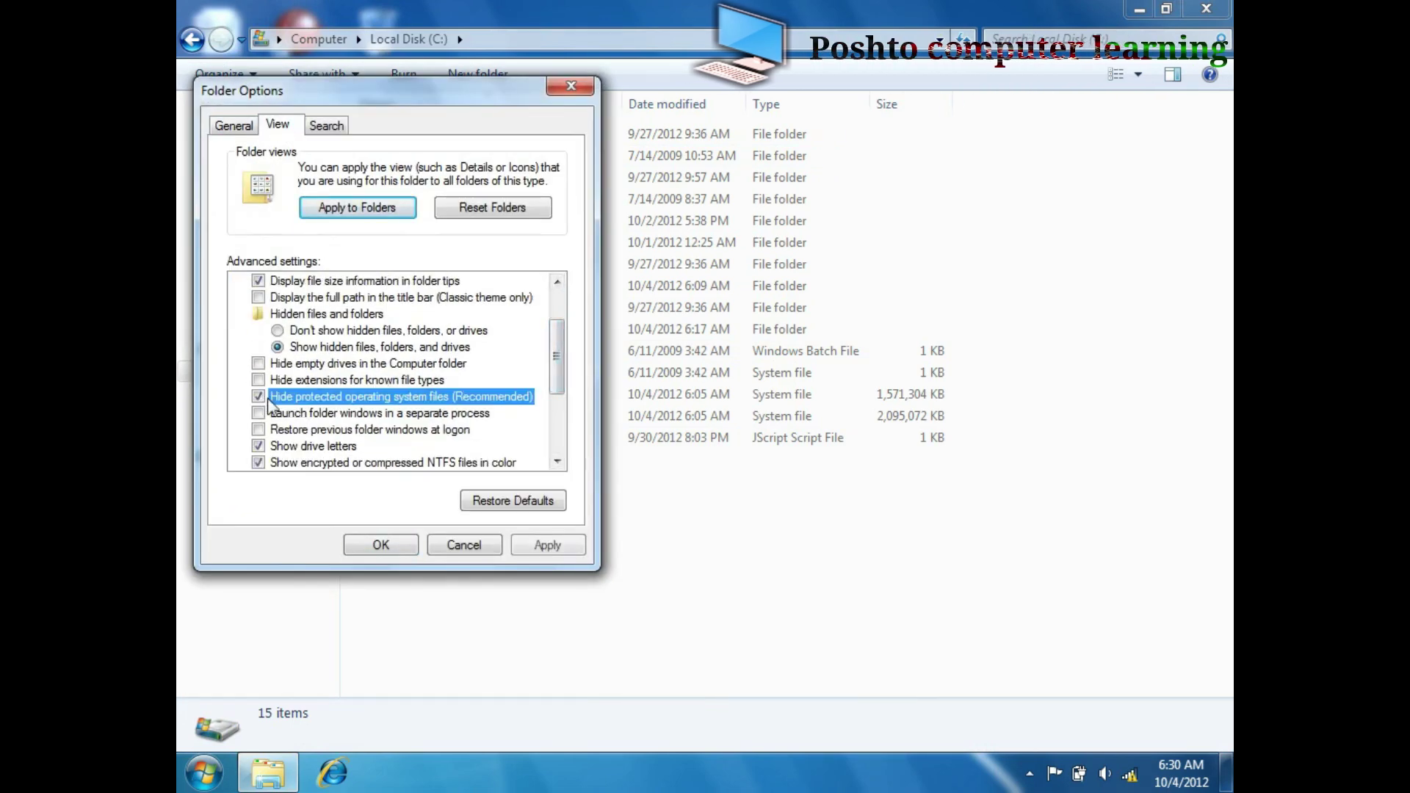
pyautogui.click(382, 545)
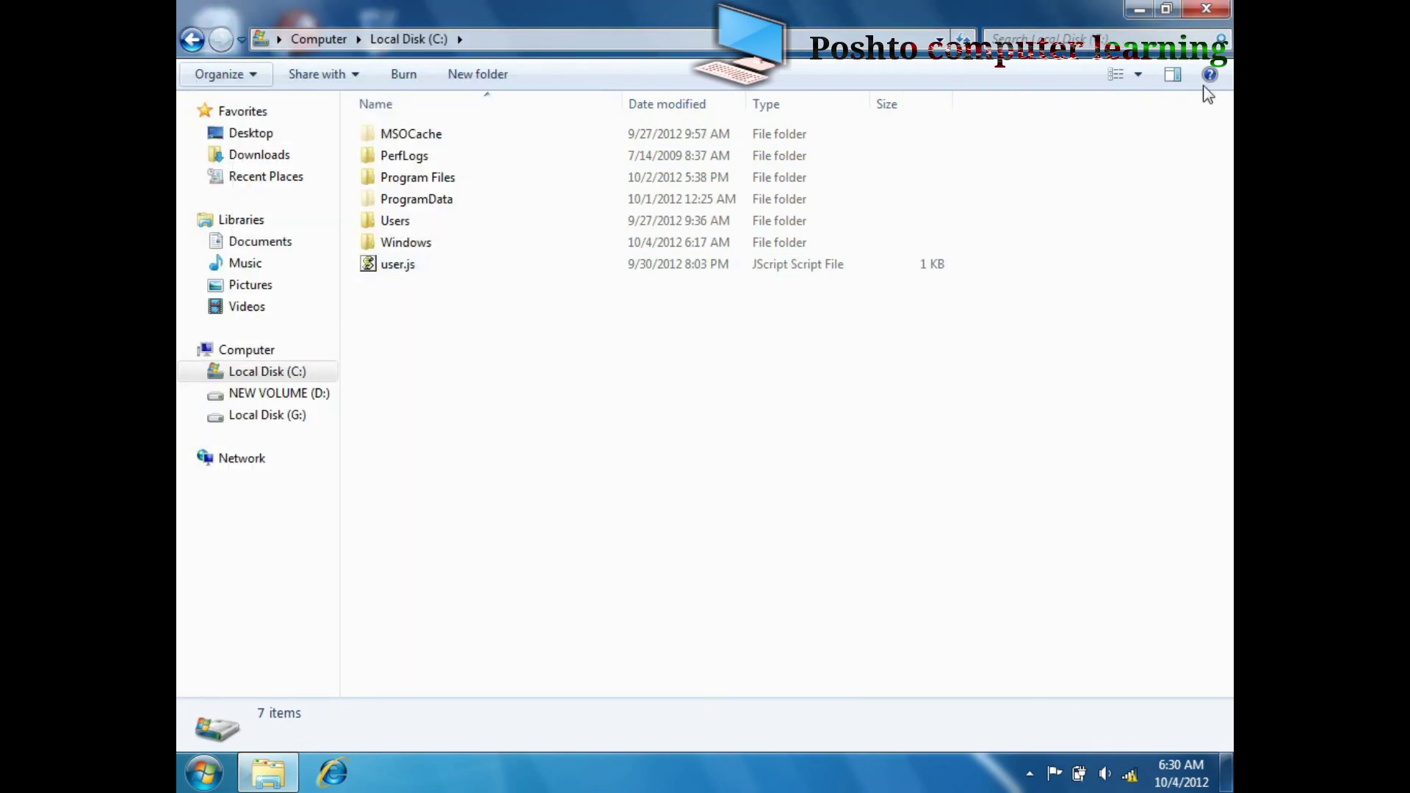
# - Leave the Local Disk (C:) window and refresh the desktop
pyautogui.press('super+d')
pyautogui.rightClick(661, 321)
pyautogui.click(749, 380)
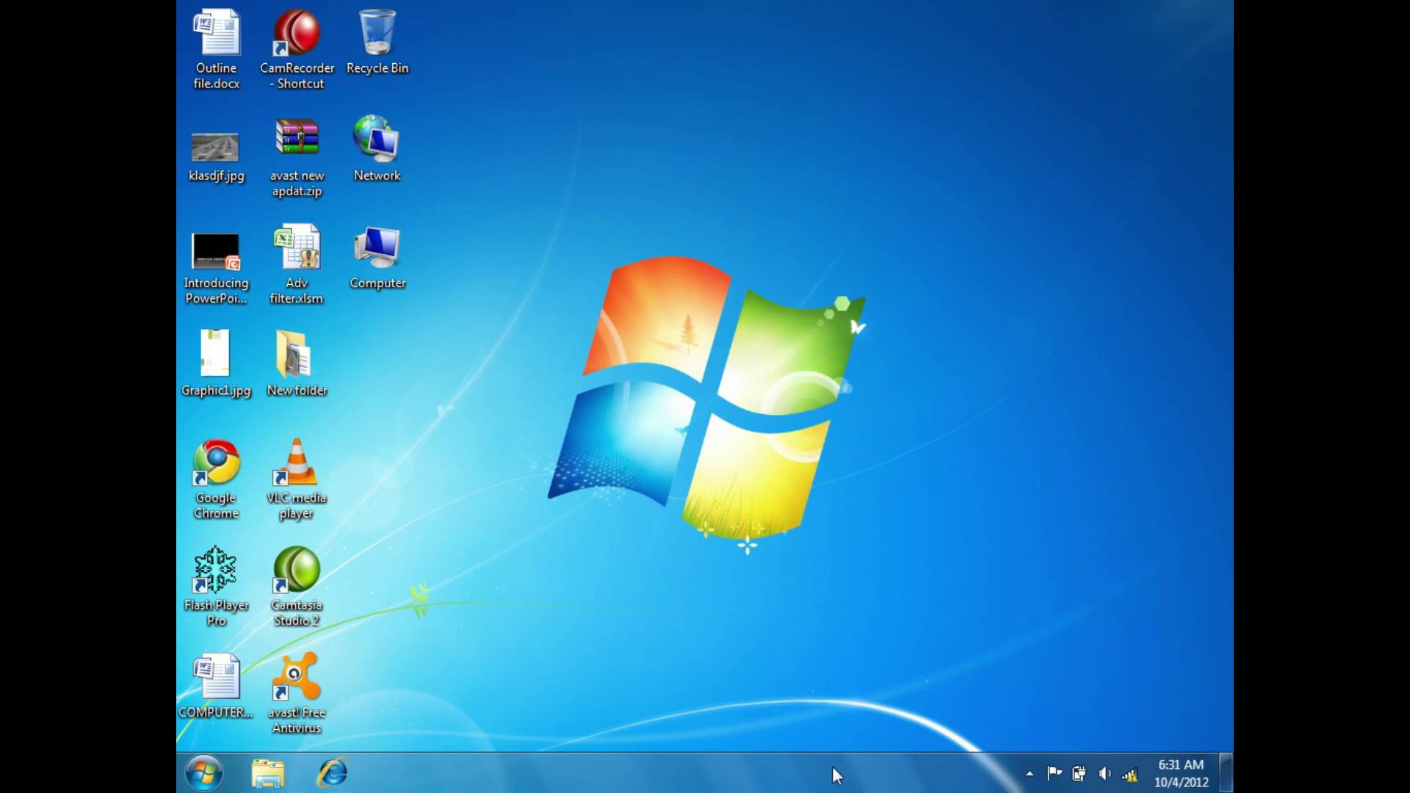
# - Add the Desktop toolbar to the taskbar
pyautogui.rightClick(784, 781)
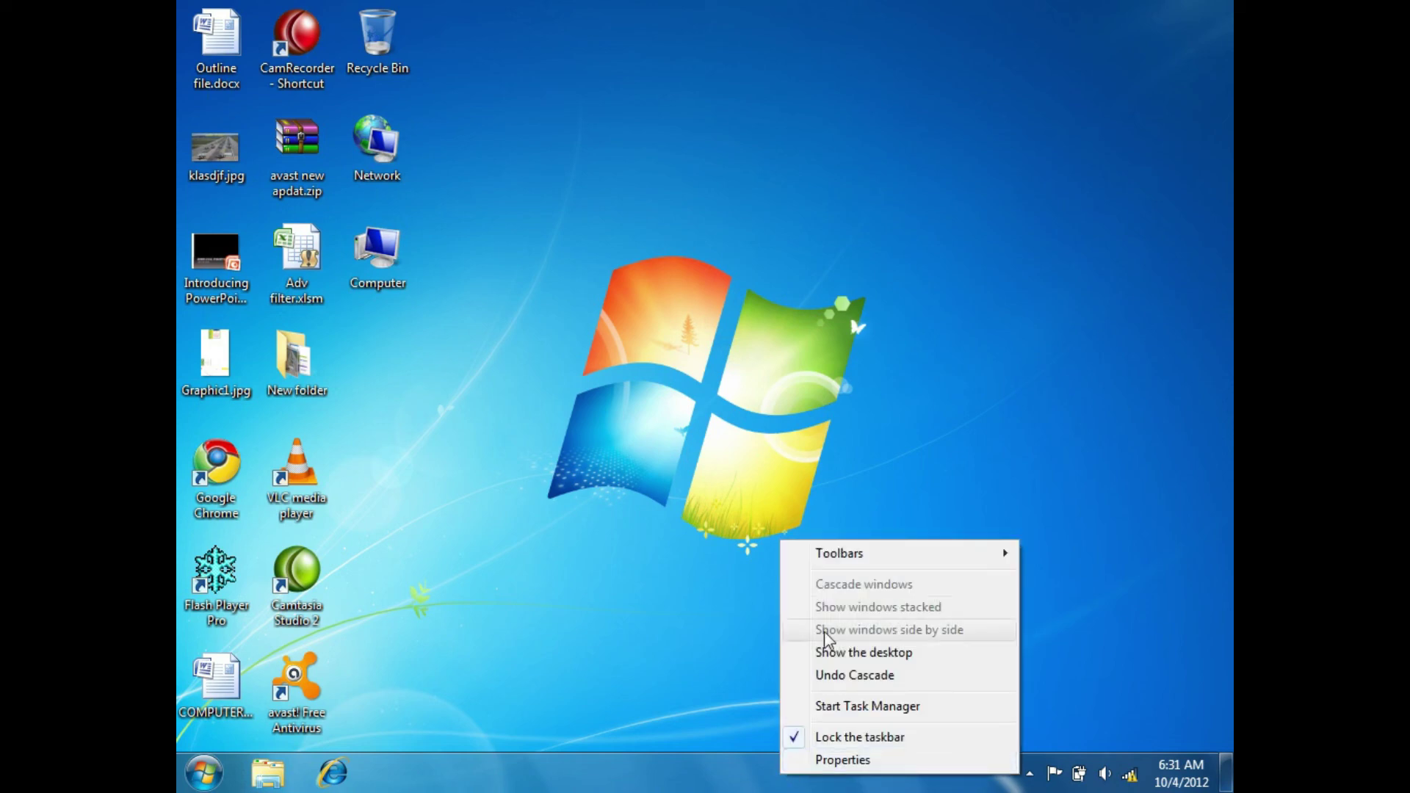
pyautogui.moveTo(838, 561)
pyautogui.click(1069, 625)
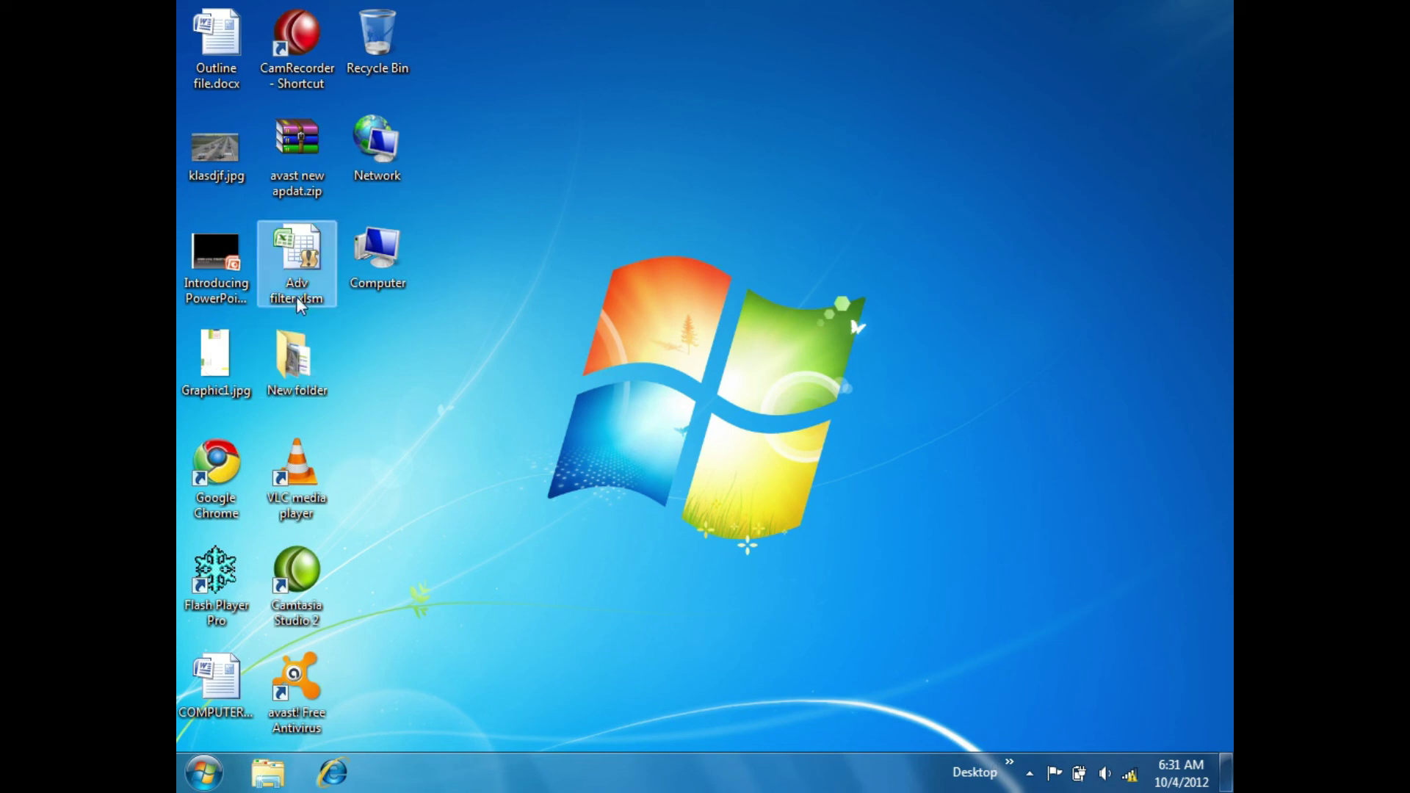
# - Browse from the Desktop toolbar through Computer, Local Disk (C:), Program Files and Microsoft Office to the Office12 folder
pyautogui.click(1011, 772)
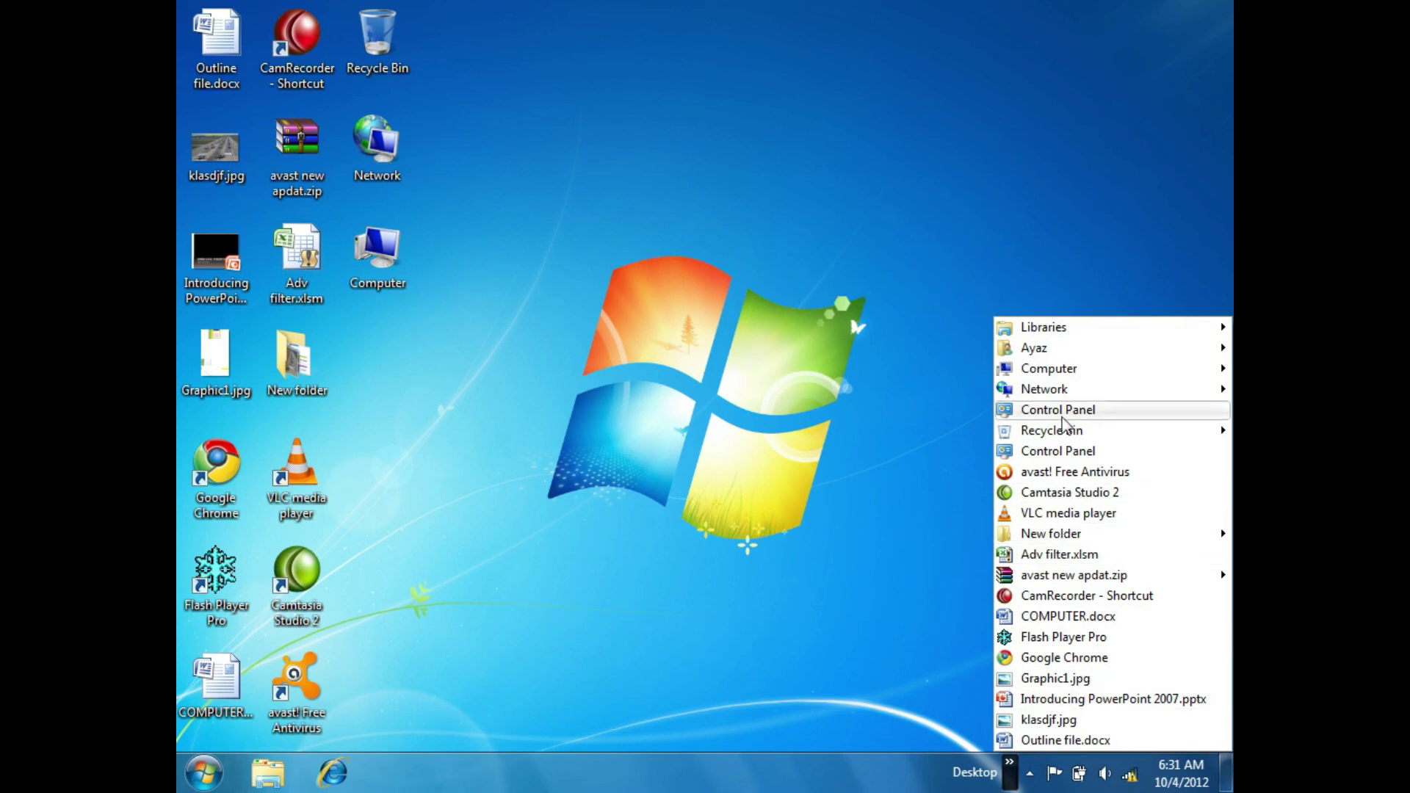
pyautogui.moveTo(1058, 378)
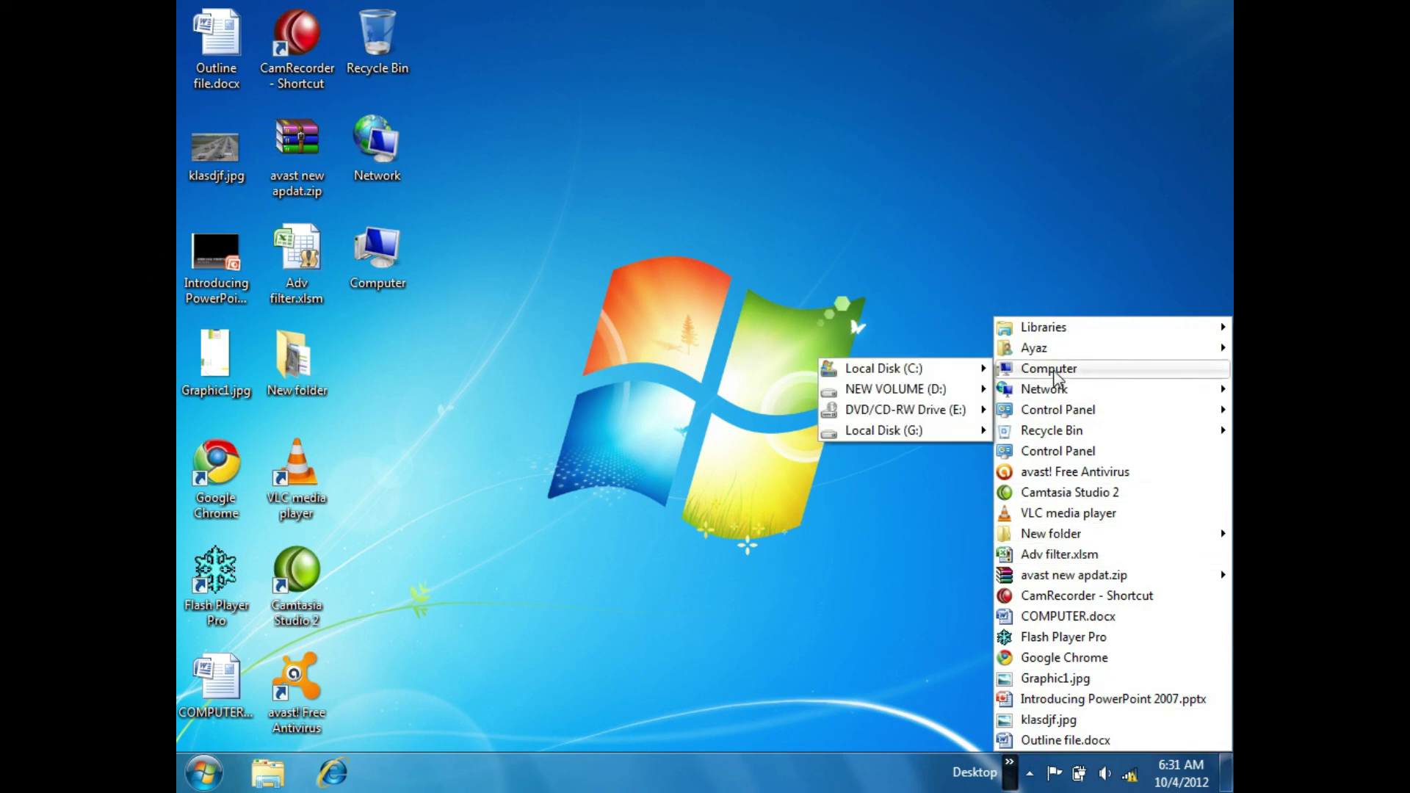
pyautogui.moveTo(968, 376)
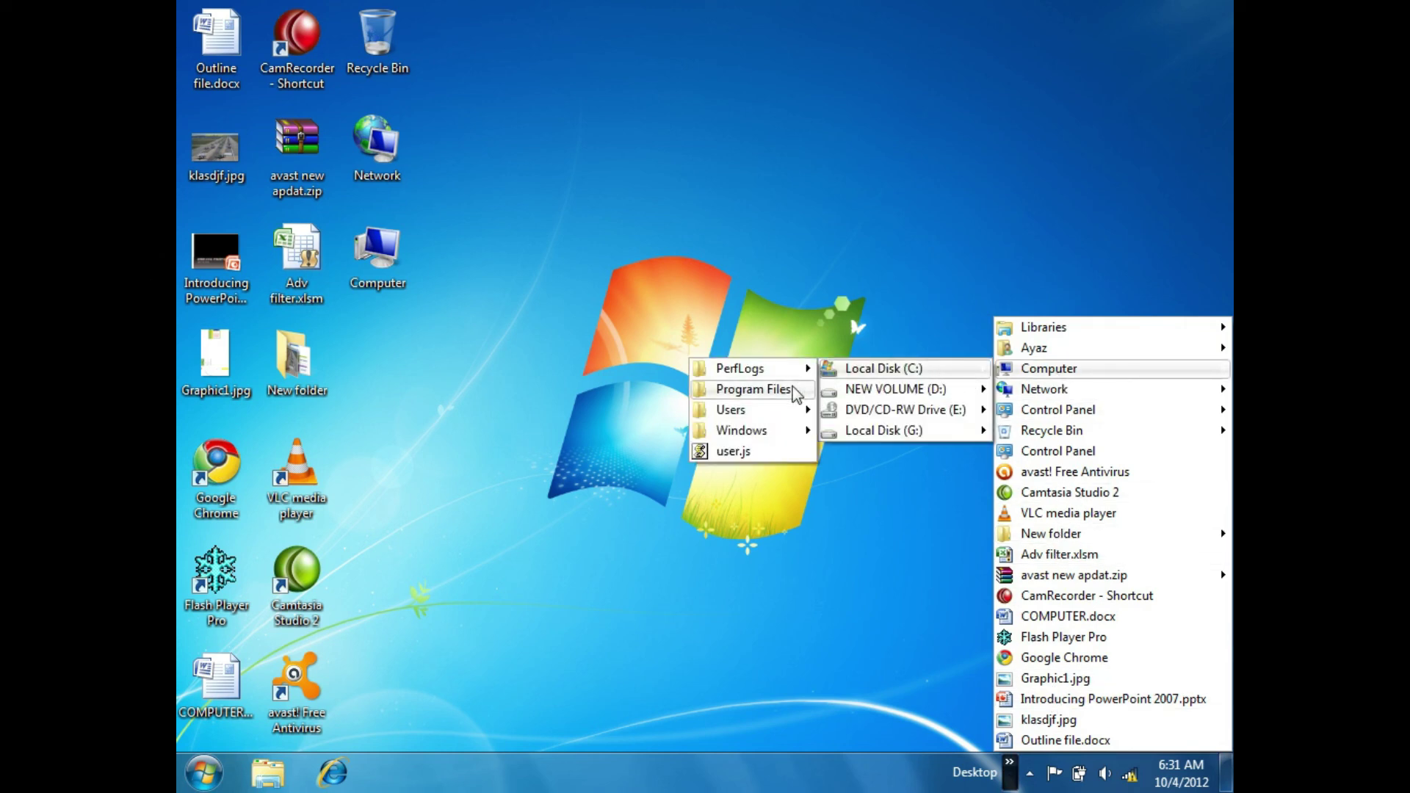
pyautogui.moveTo(789, 398)
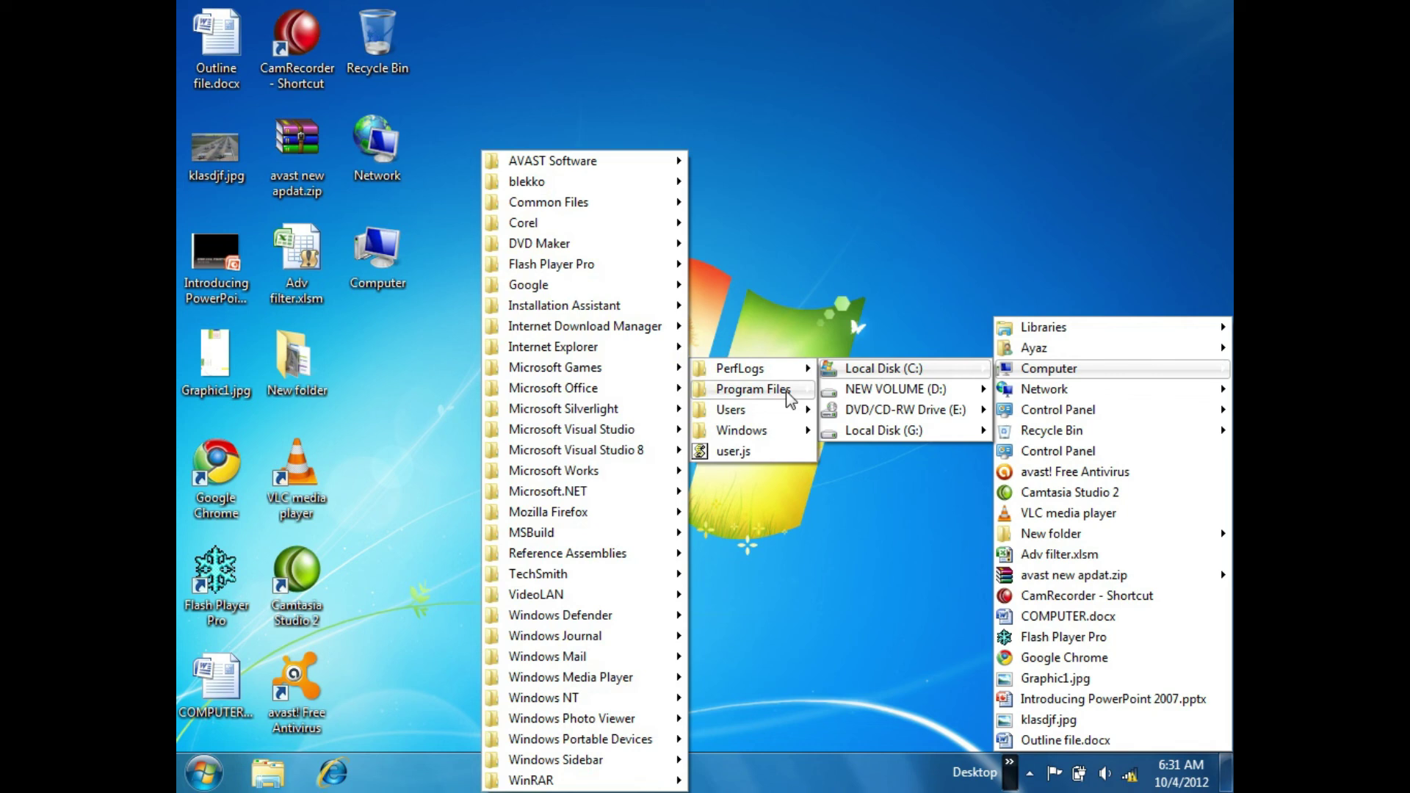
pyautogui.moveTo(645, 401)
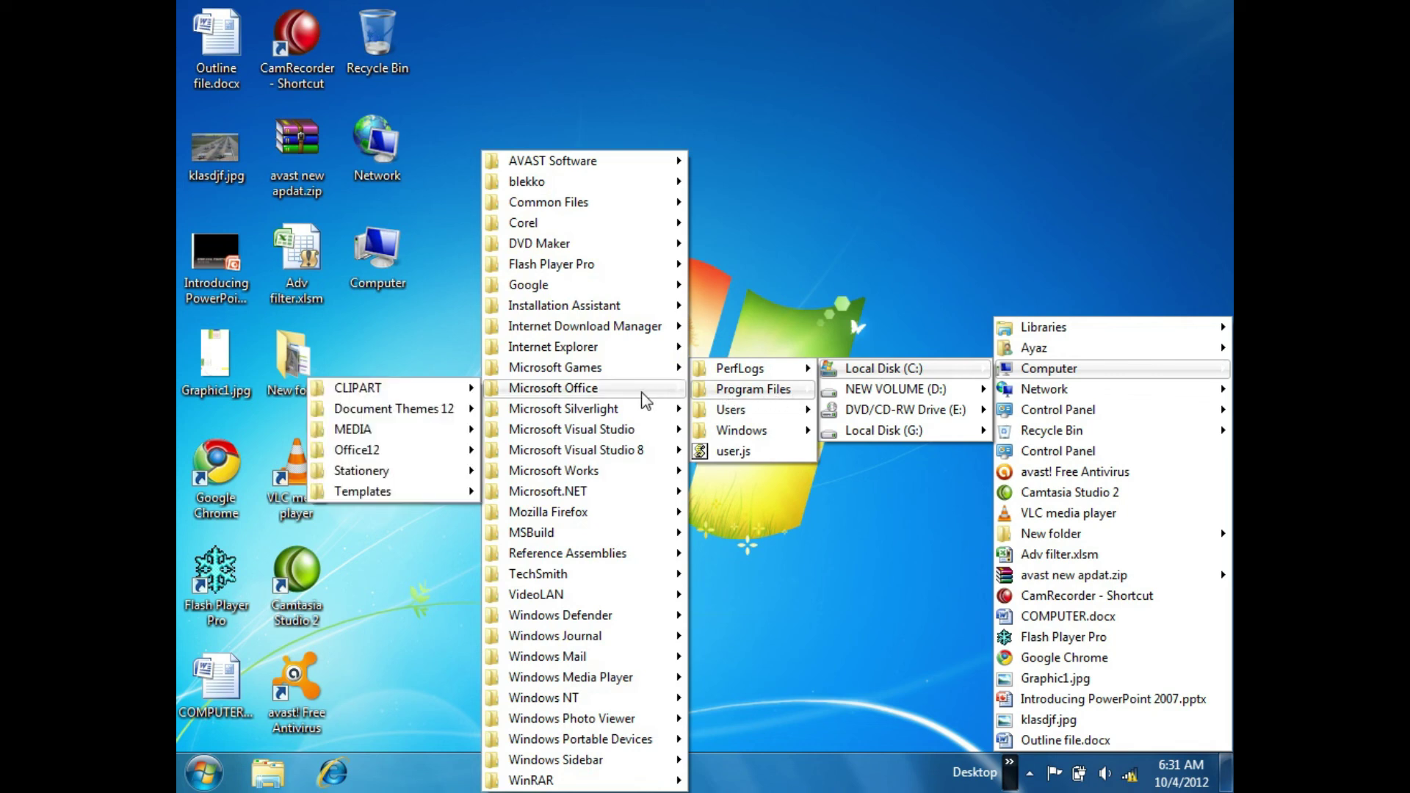
pyautogui.moveTo(419, 453)
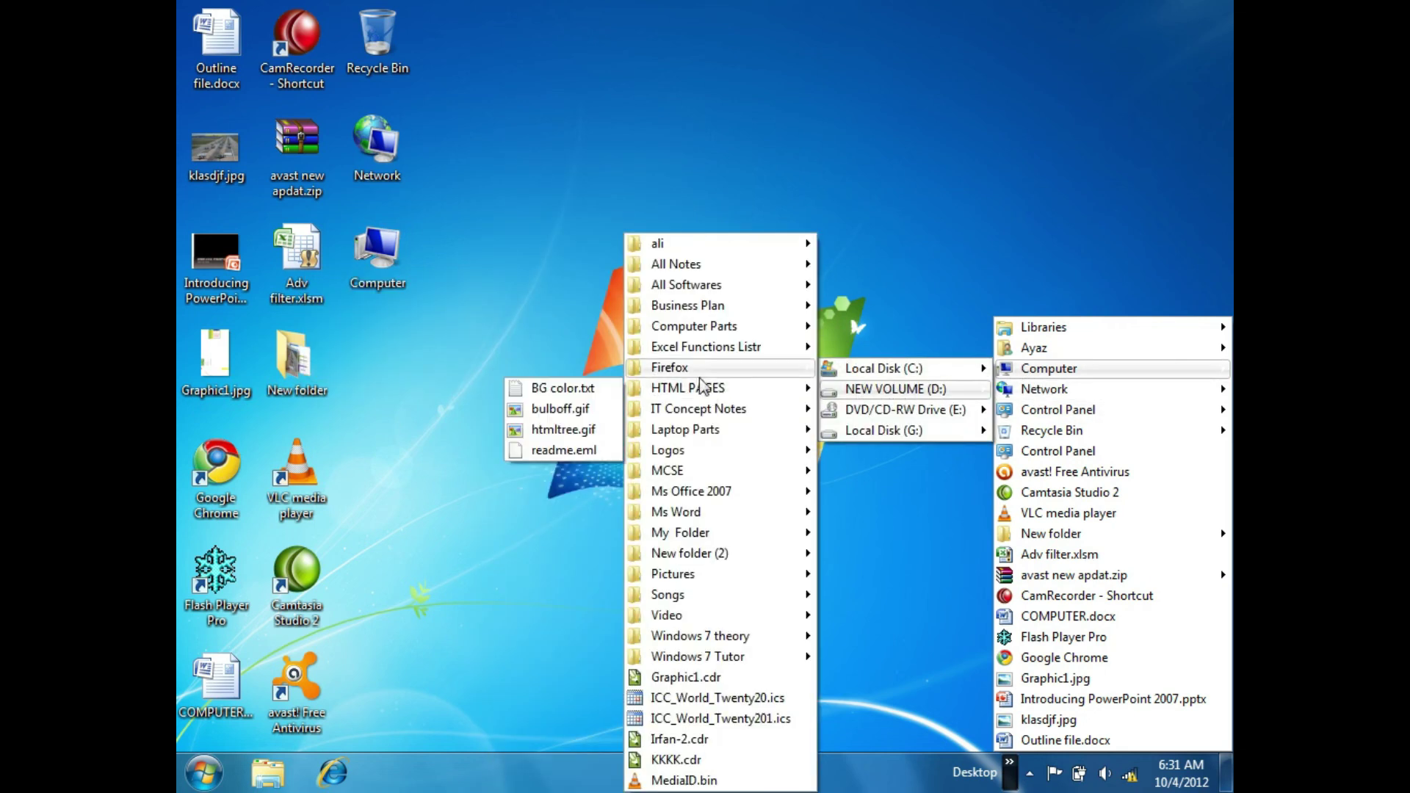
# - Open Computer1.docx from the All Notes folder on NEW VOLUME (D:) through the Desktop toolbar, and close it again
pyautogui.moveTo(693, 292)
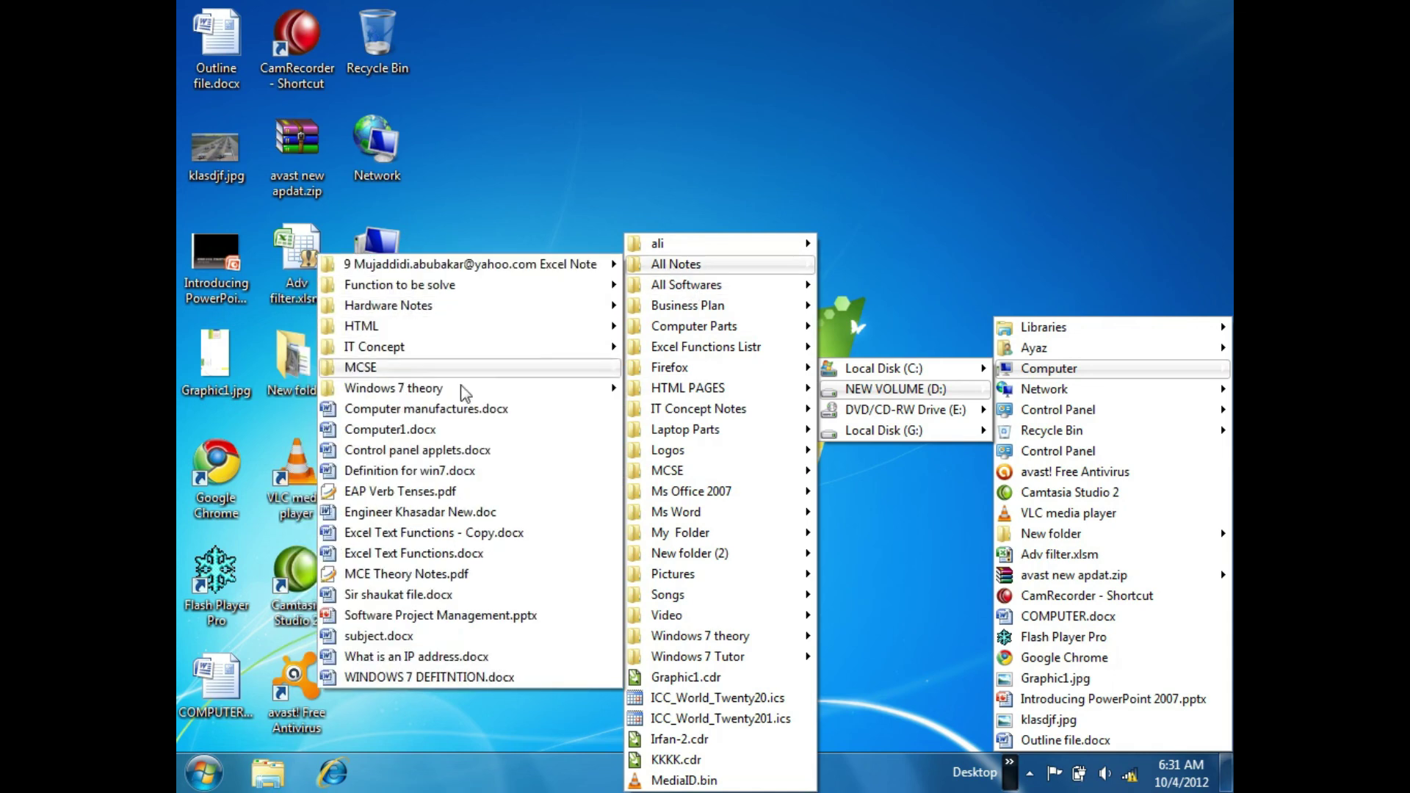
pyautogui.click(402, 429)
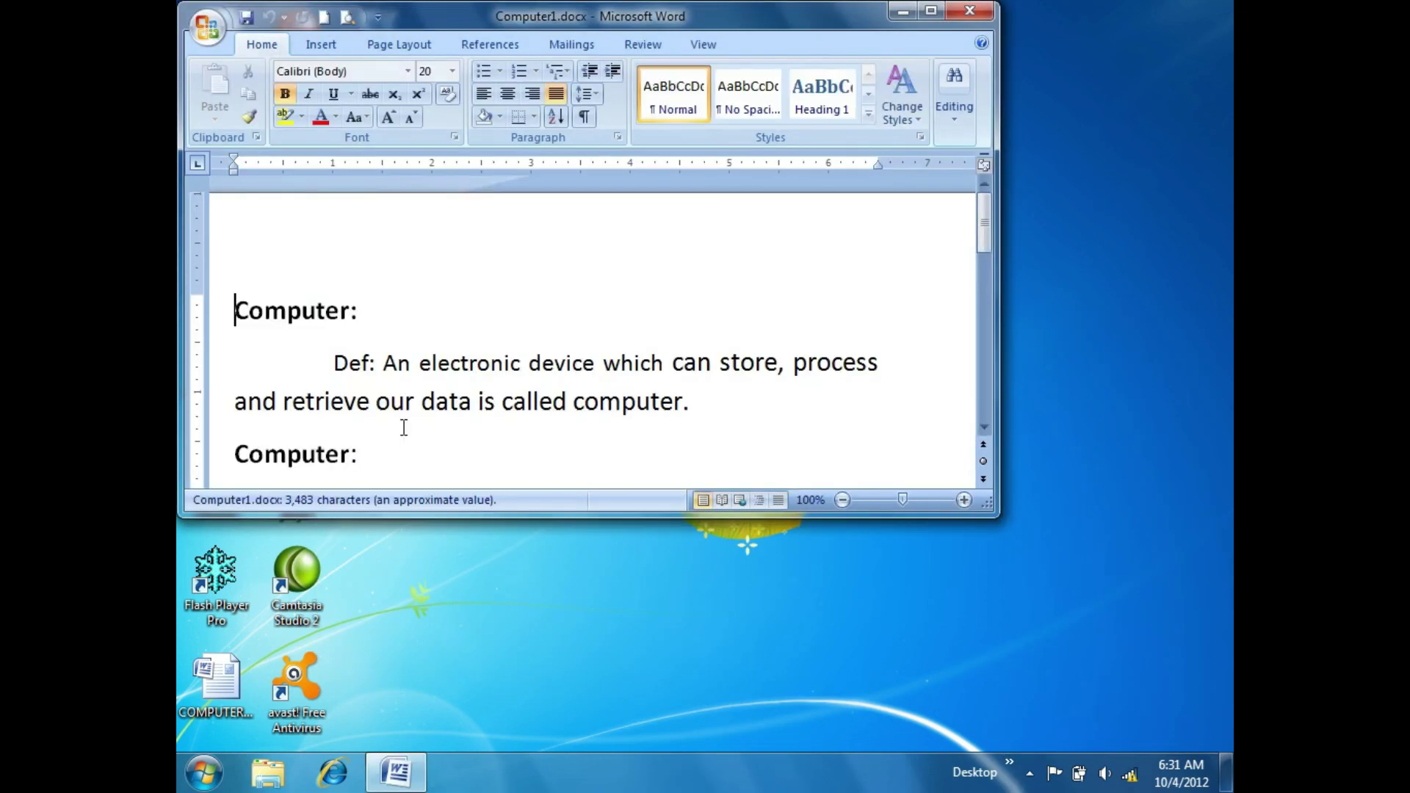
pyautogui.click(970, 11)
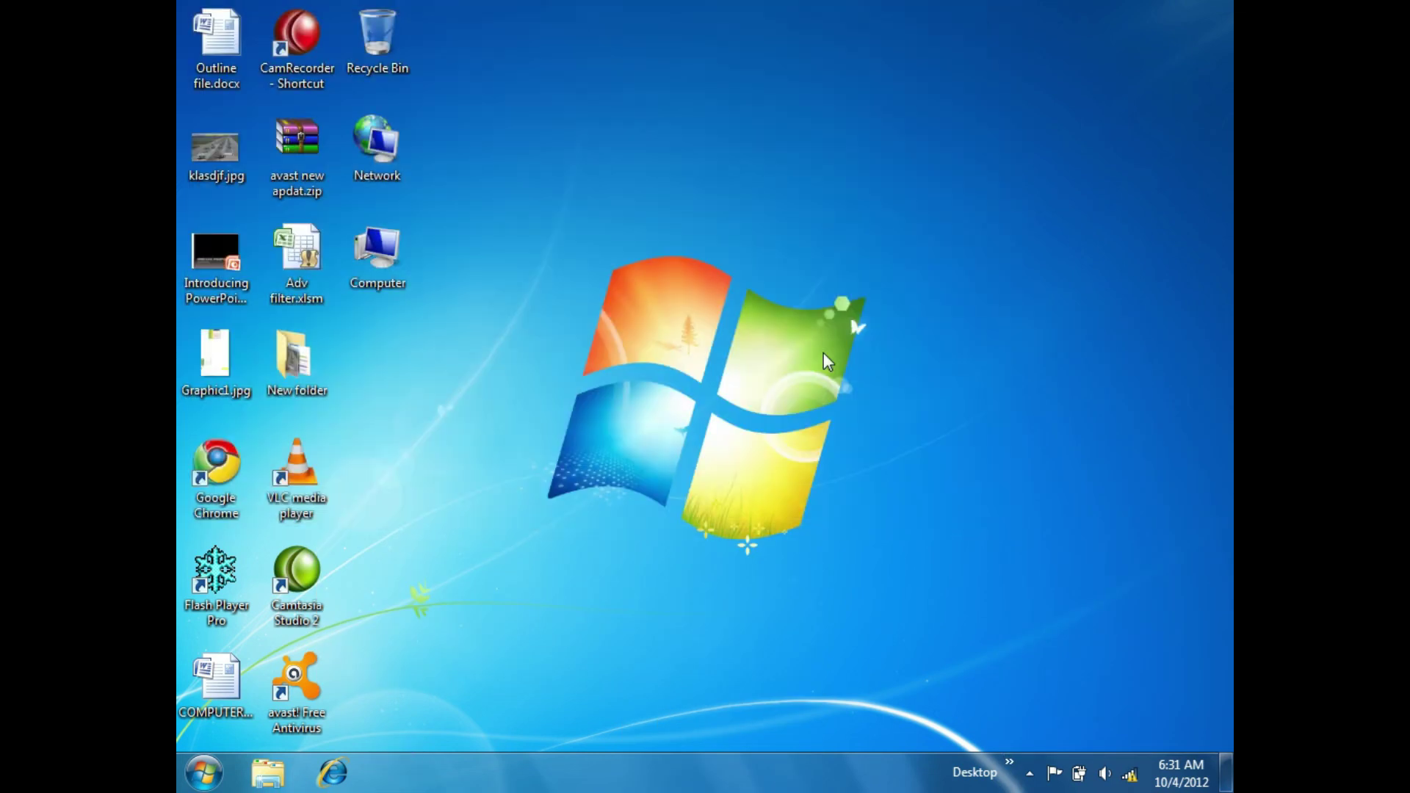
# - Remove the Desktop toolbar from the taskbar
pyautogui.rightClick(735, 765)
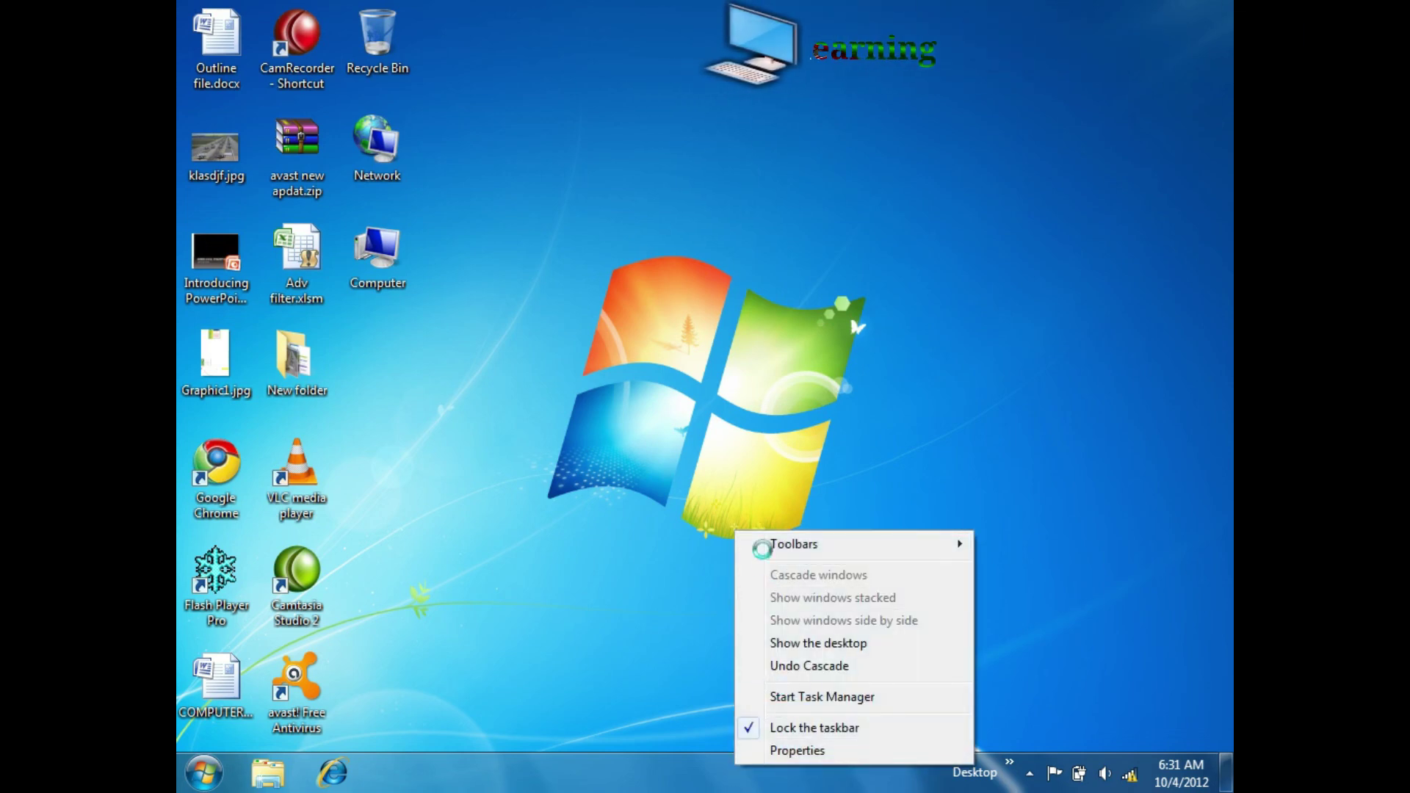
pyautogui.click(681, 319)
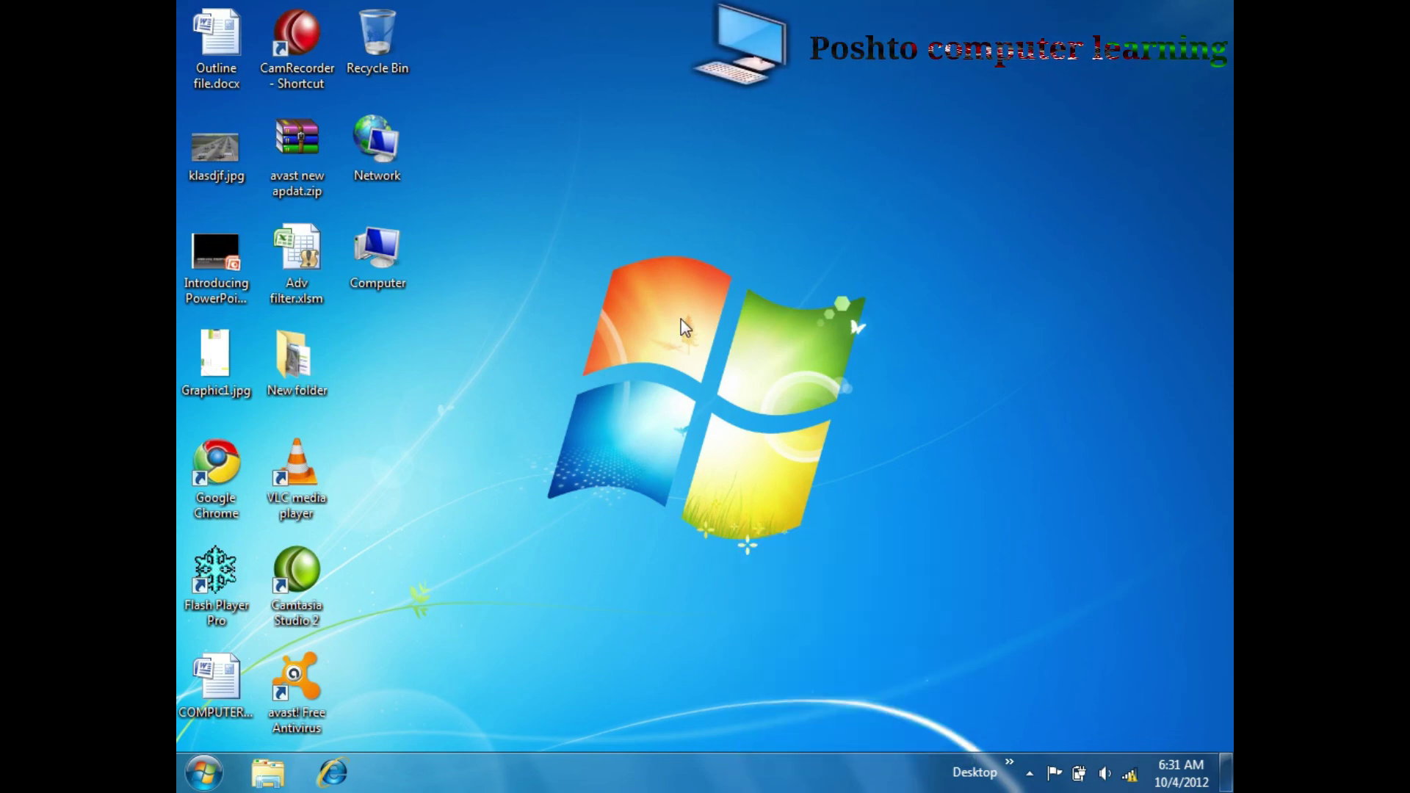
pyautogui.rightClick(738, 777)
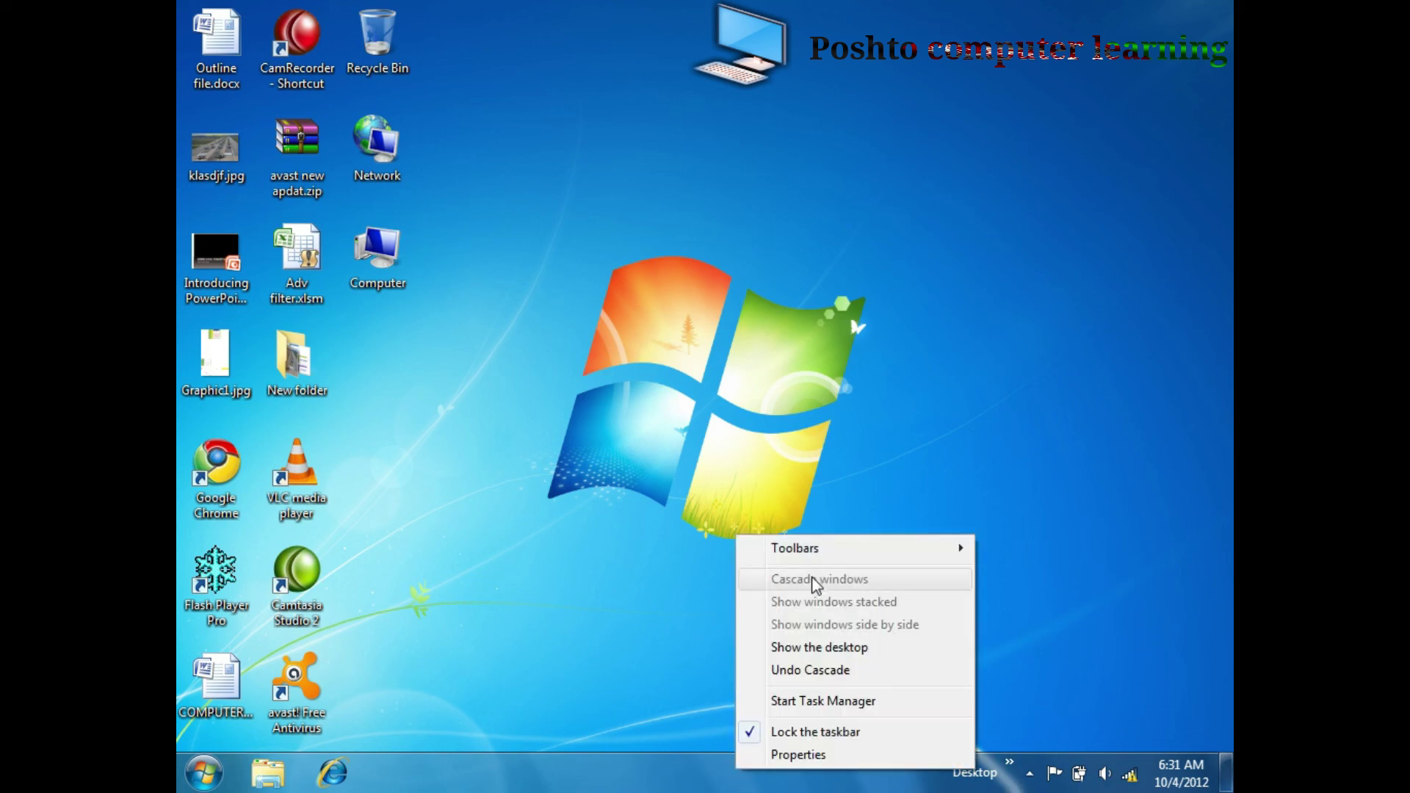
pyautogui.moveTo(818, 557)
pyautogui.click(1017, 618)
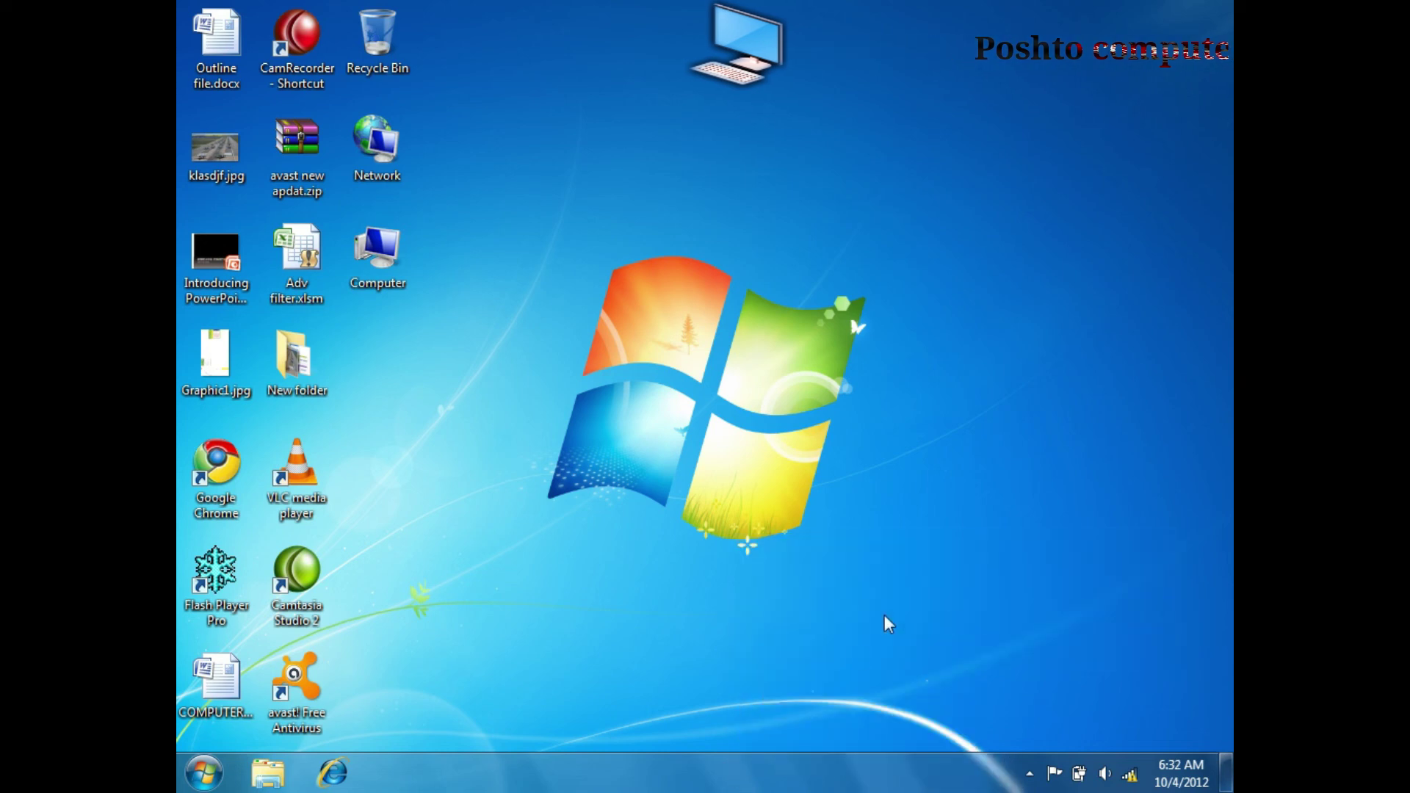
# - Refresh the desktop and add the Desktop toolbar to the taskbar again
pyautogui.moveTo(534, 2); pyautogui.dragTo(221, 705)
pyautogui.rightClick(507, 419)
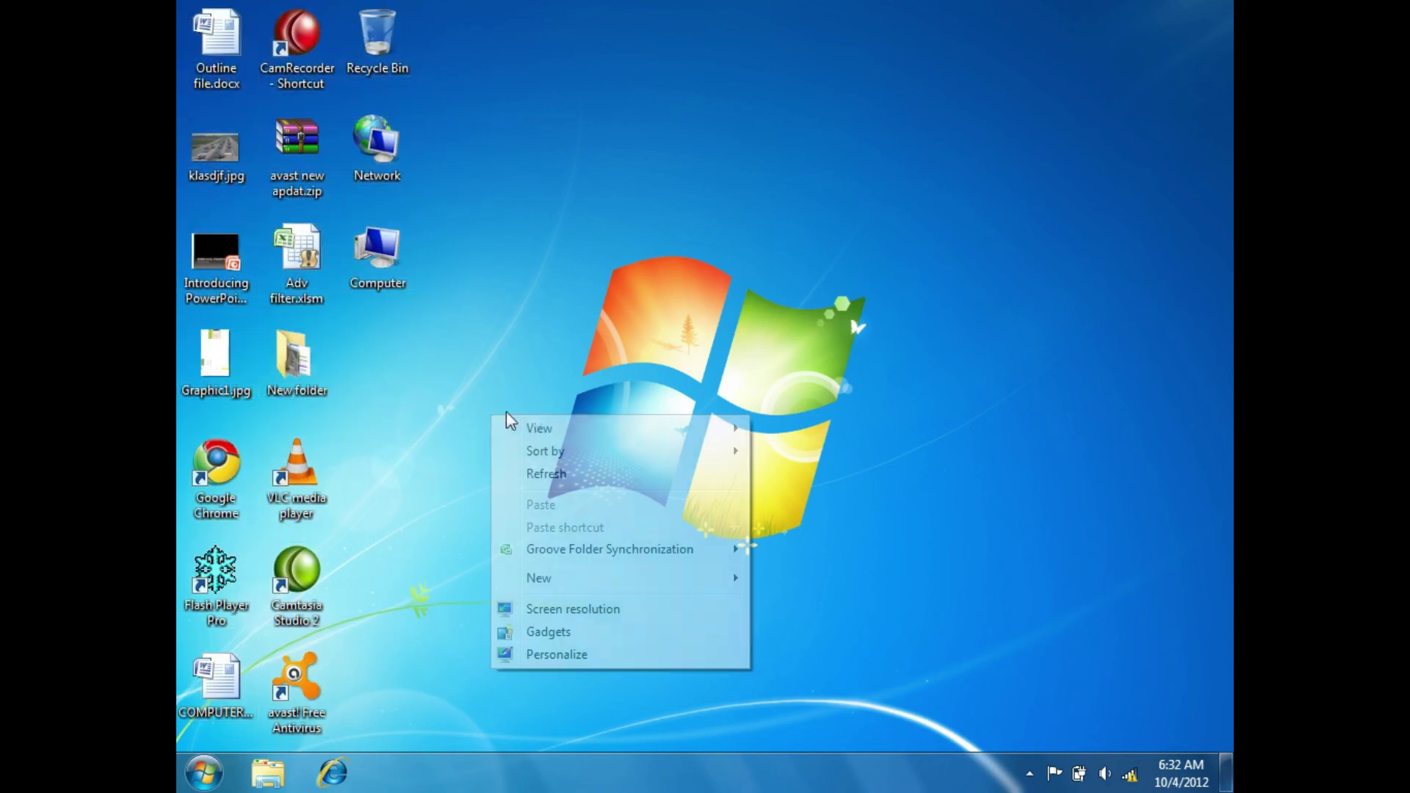
pyautogui.click(546, 474)
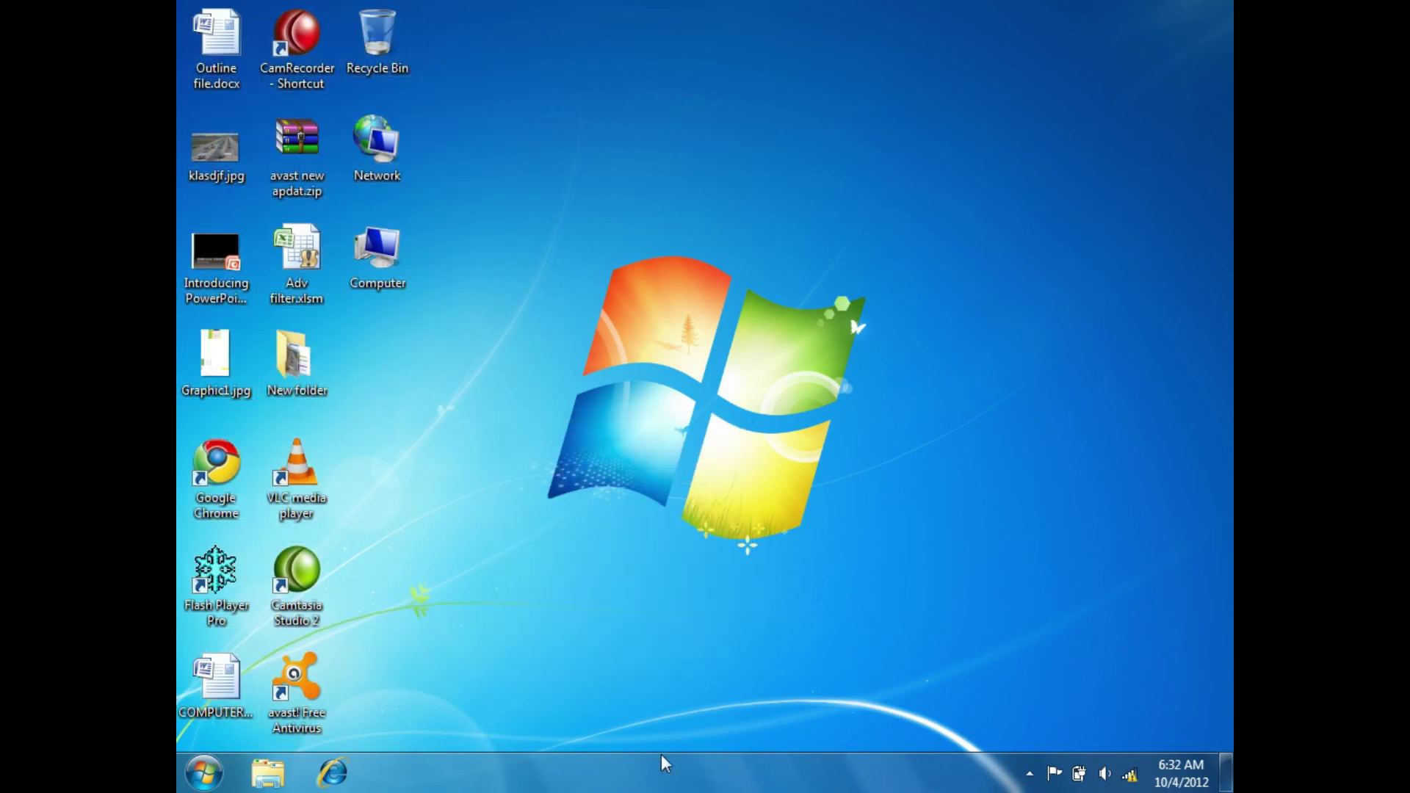
pyautogui.rightClick(629, 768)
pyautogui.moveTo(724, 541)
pyautogui.click(914, 608)
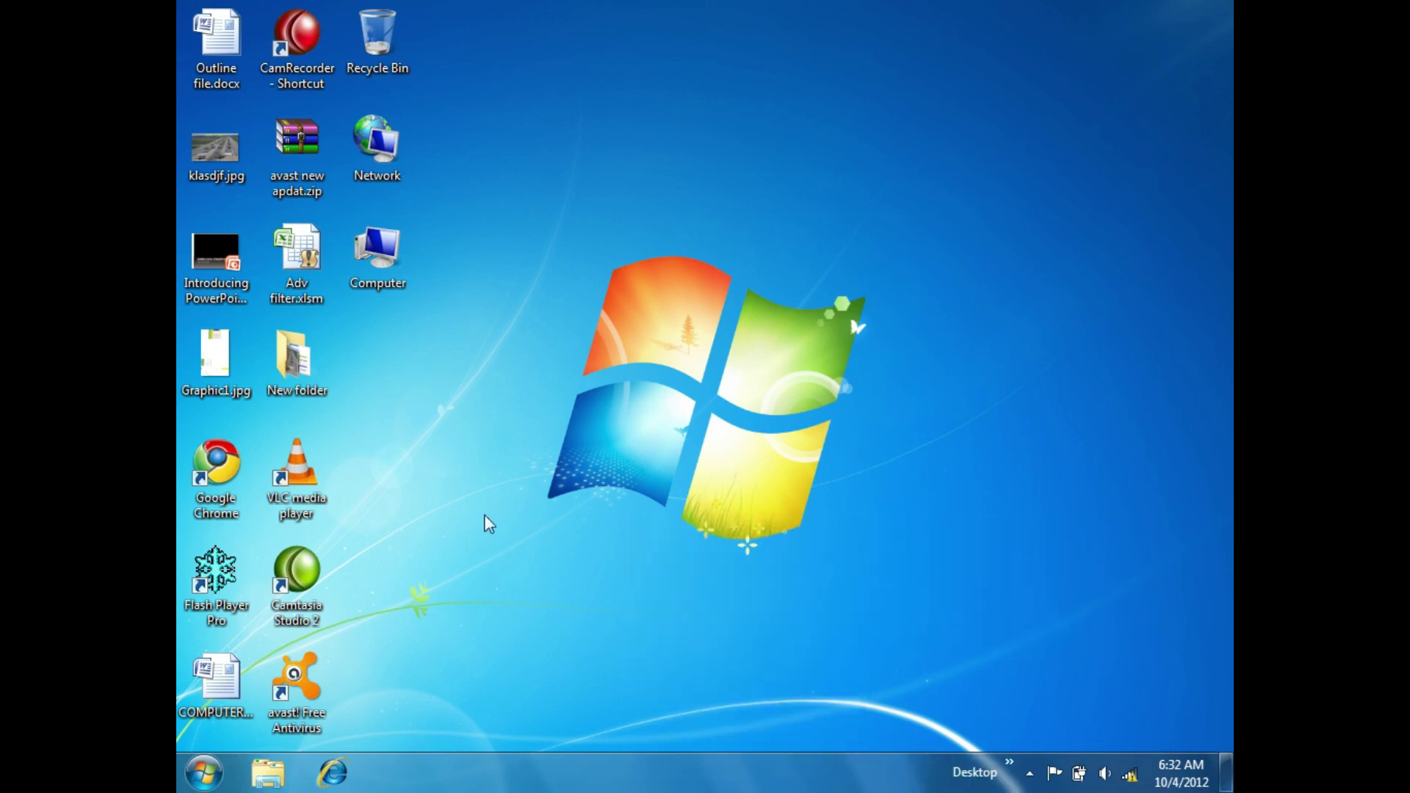
# - Open Control Panel through the Desktop toolbar's item list and close its window again
pyautogui.click(1010, 768)
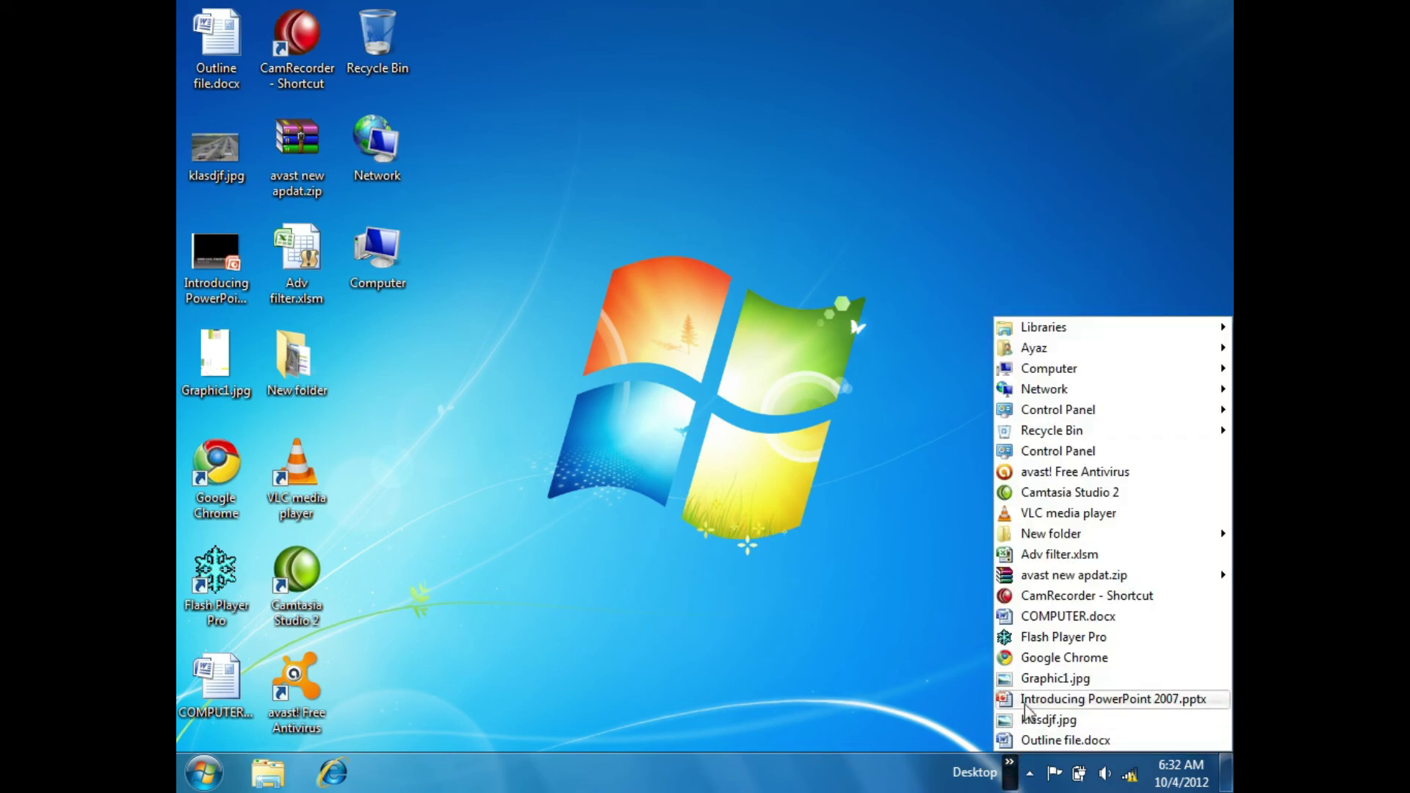
pyautogui.click(1056, 331)
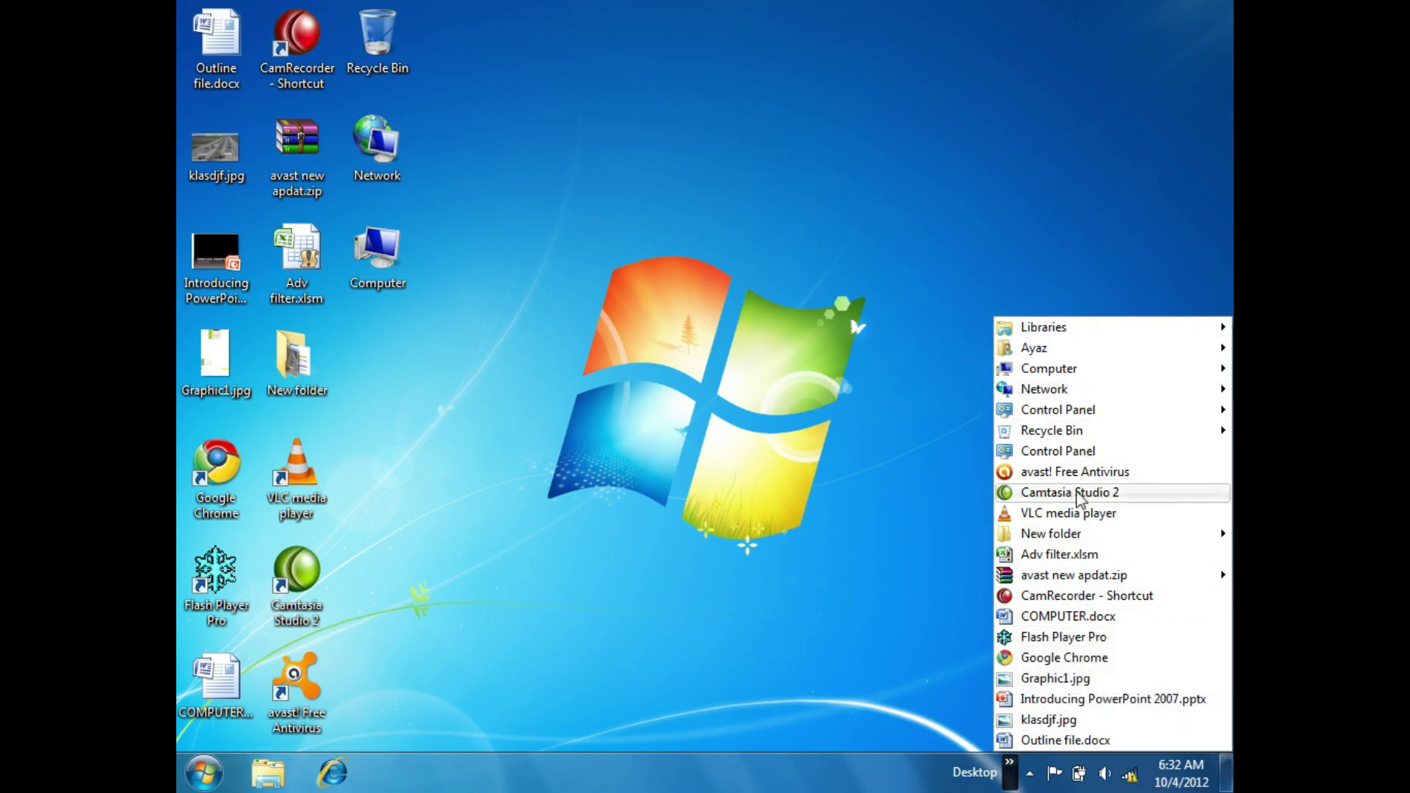
pyautogui.click(1076, 454)
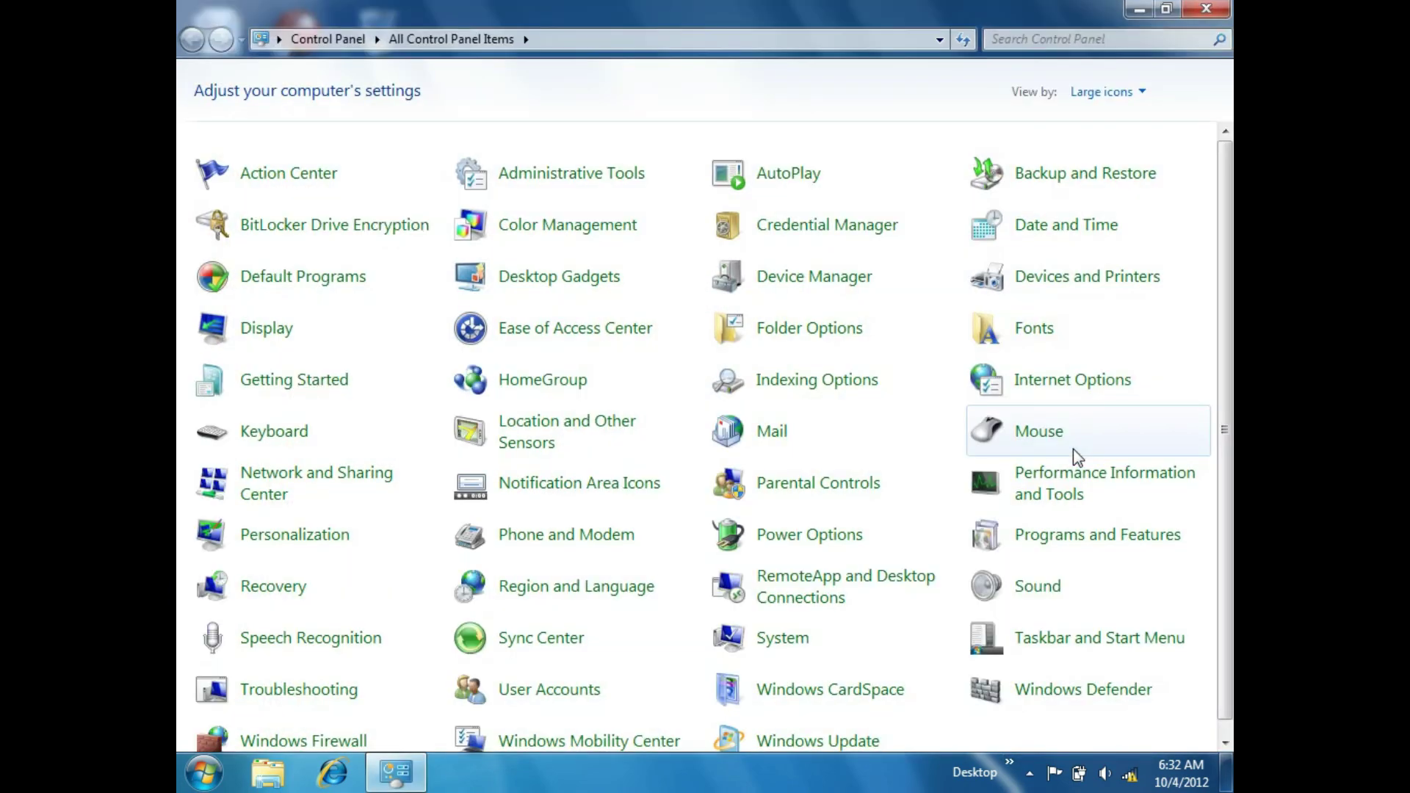
pyautogui.click(1206, 9)
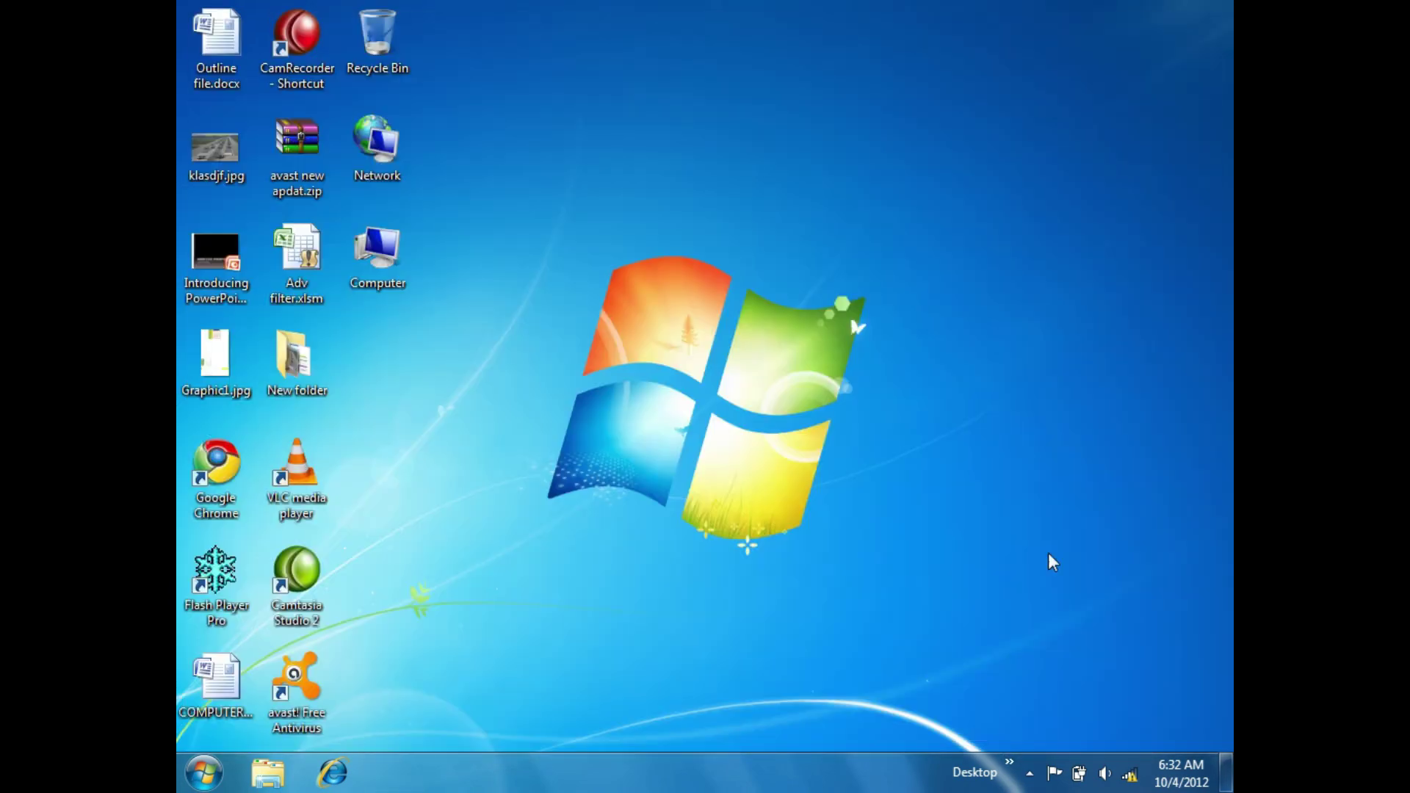
# - Open COMPUTER CHART.png from New folder through the Desktop toolbar, then close the picture and refresh the desktop
pyautogui.click(1010, 771)
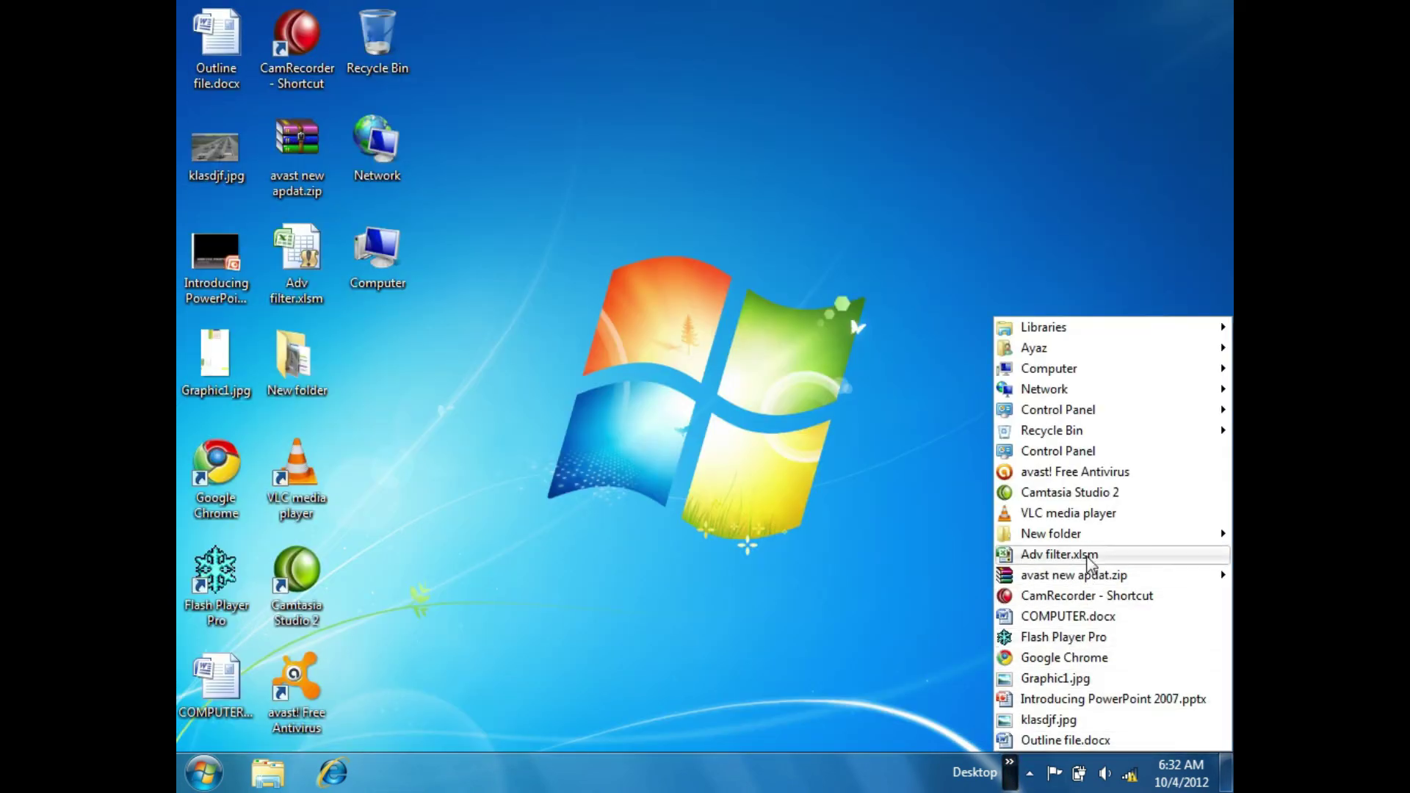
pyautogui.moveTo(1087, 535)
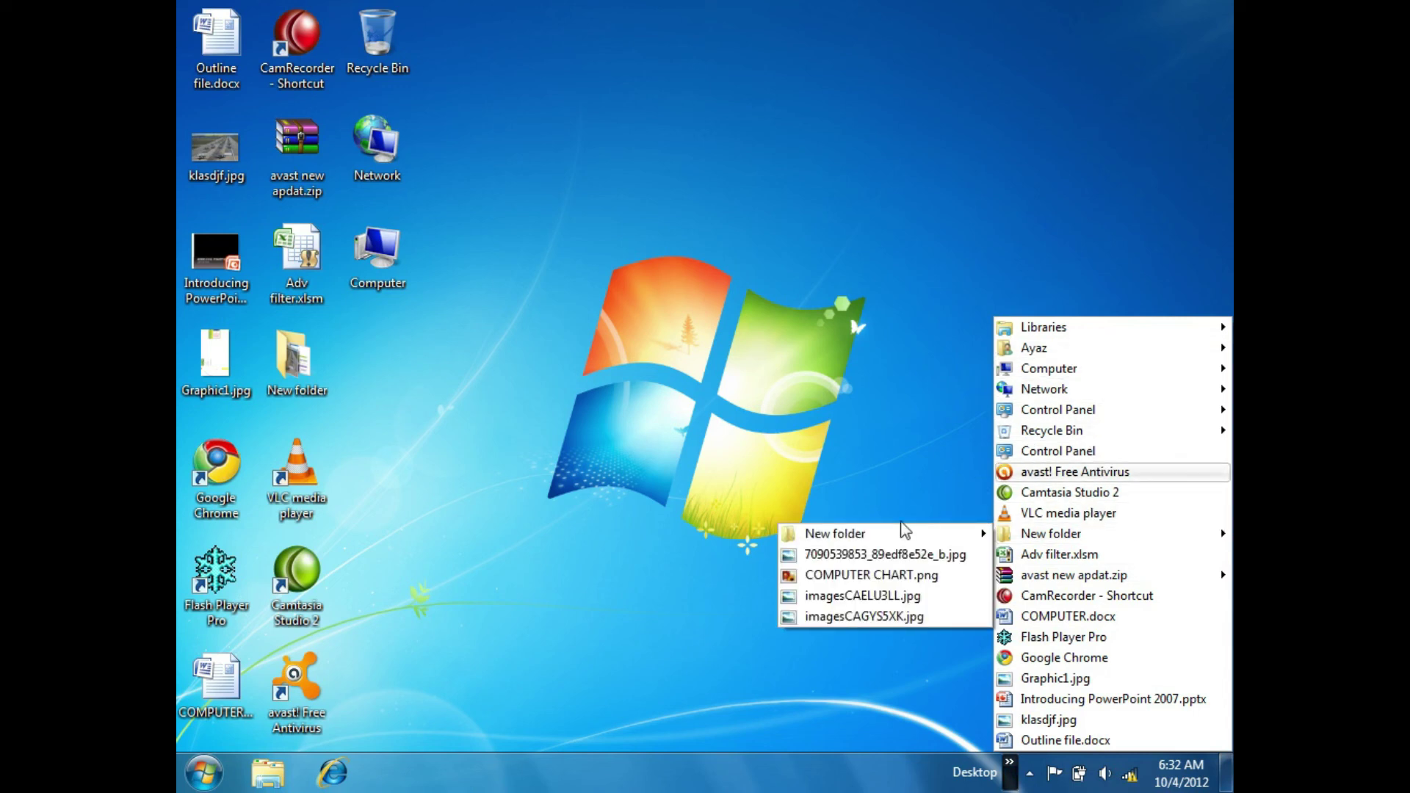
pyautogui.click(818, 577)
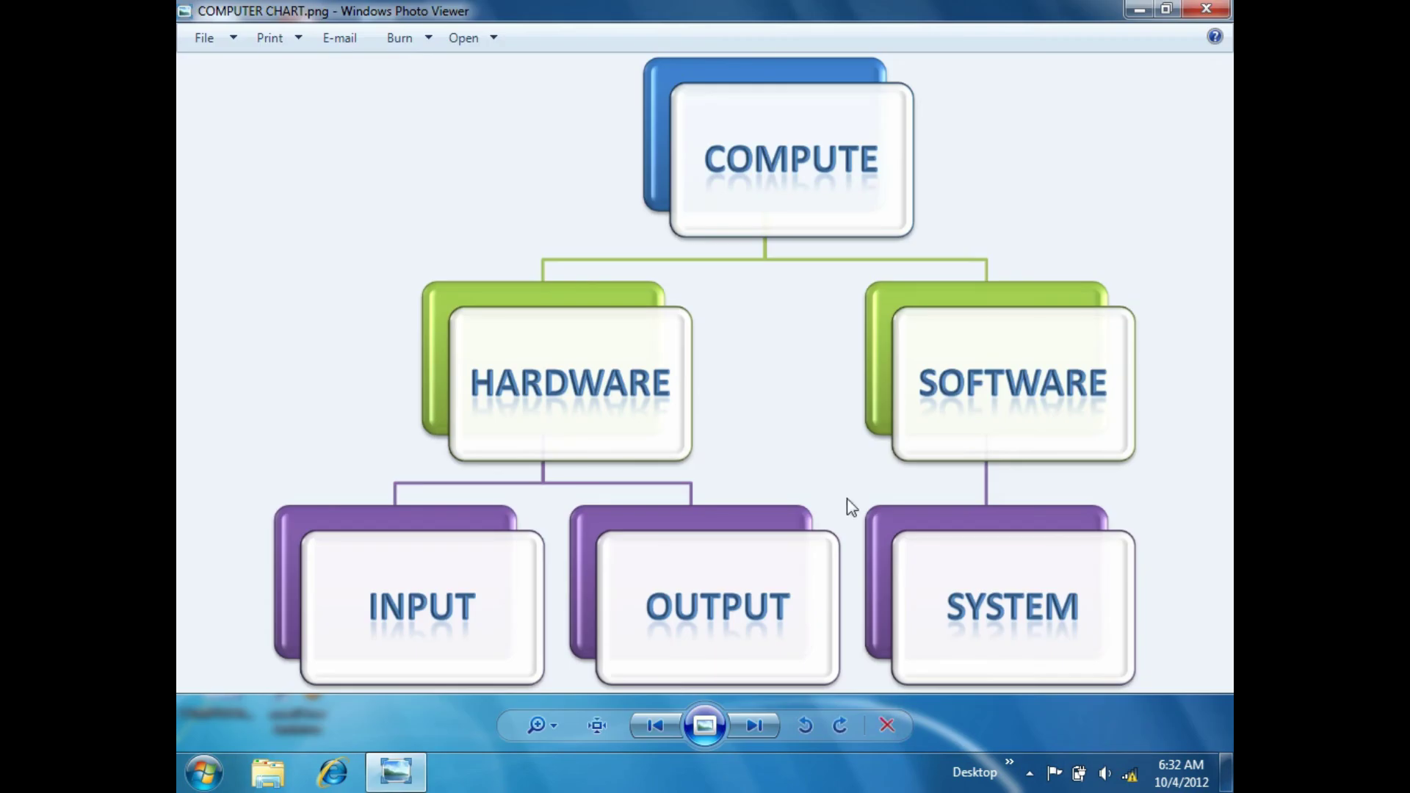
pyautogui.click(1206, 9)
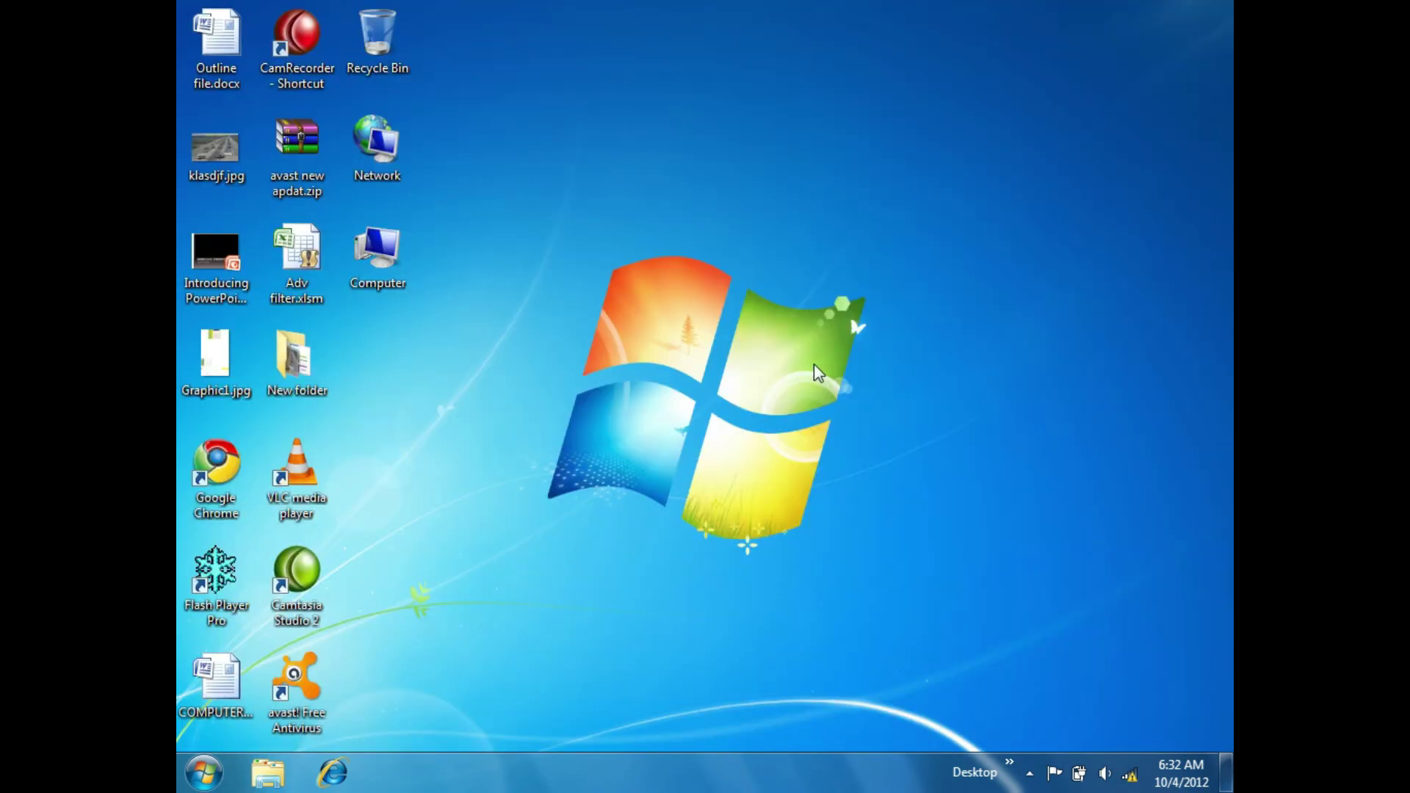
pyautogui.rightClick(678, 403)
pyautogui.click(752, 466)
# - Turn the taskbar's Desktop toolbar off and on again, and display its item list
pyautogui.rightClick(794, 780)
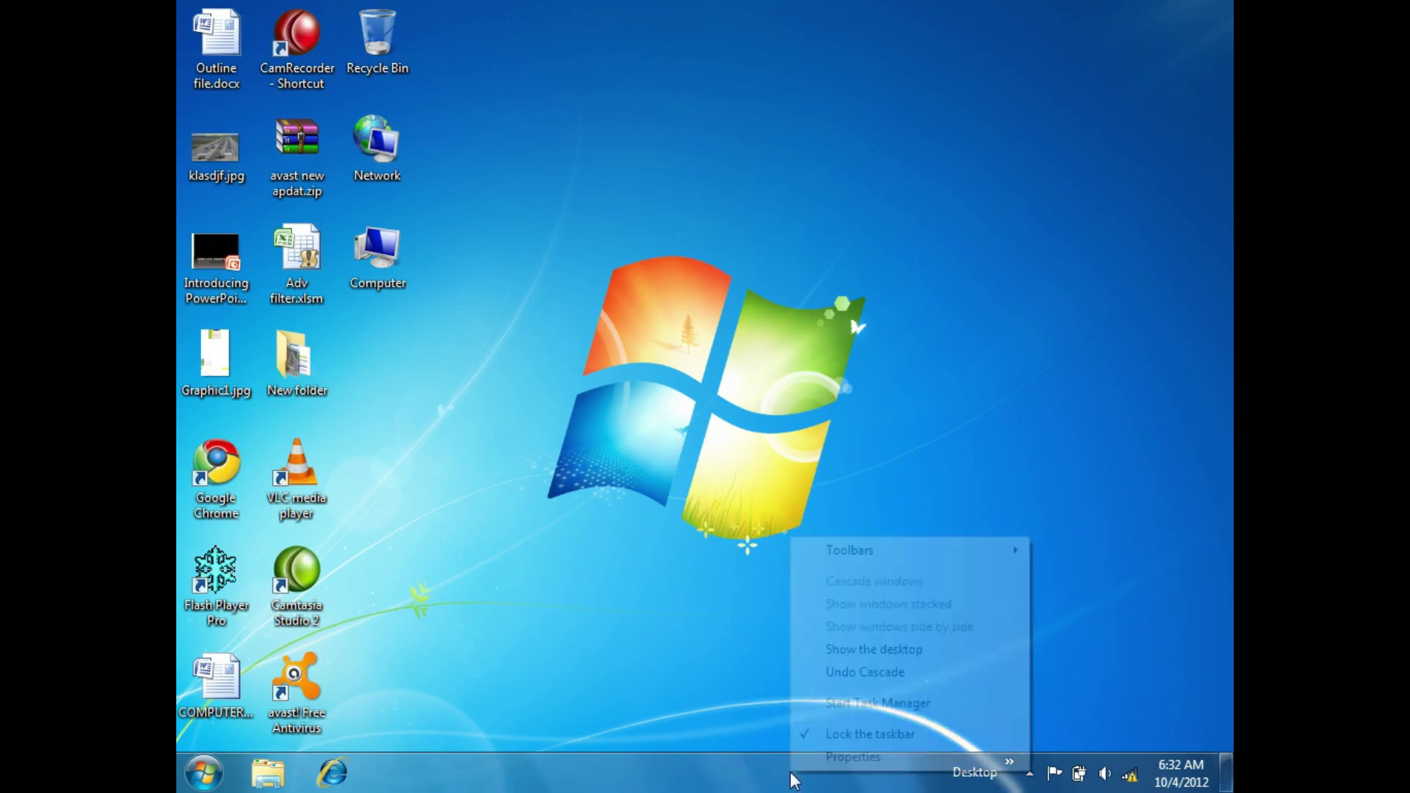
pyautogui.moveTo(847, 558)
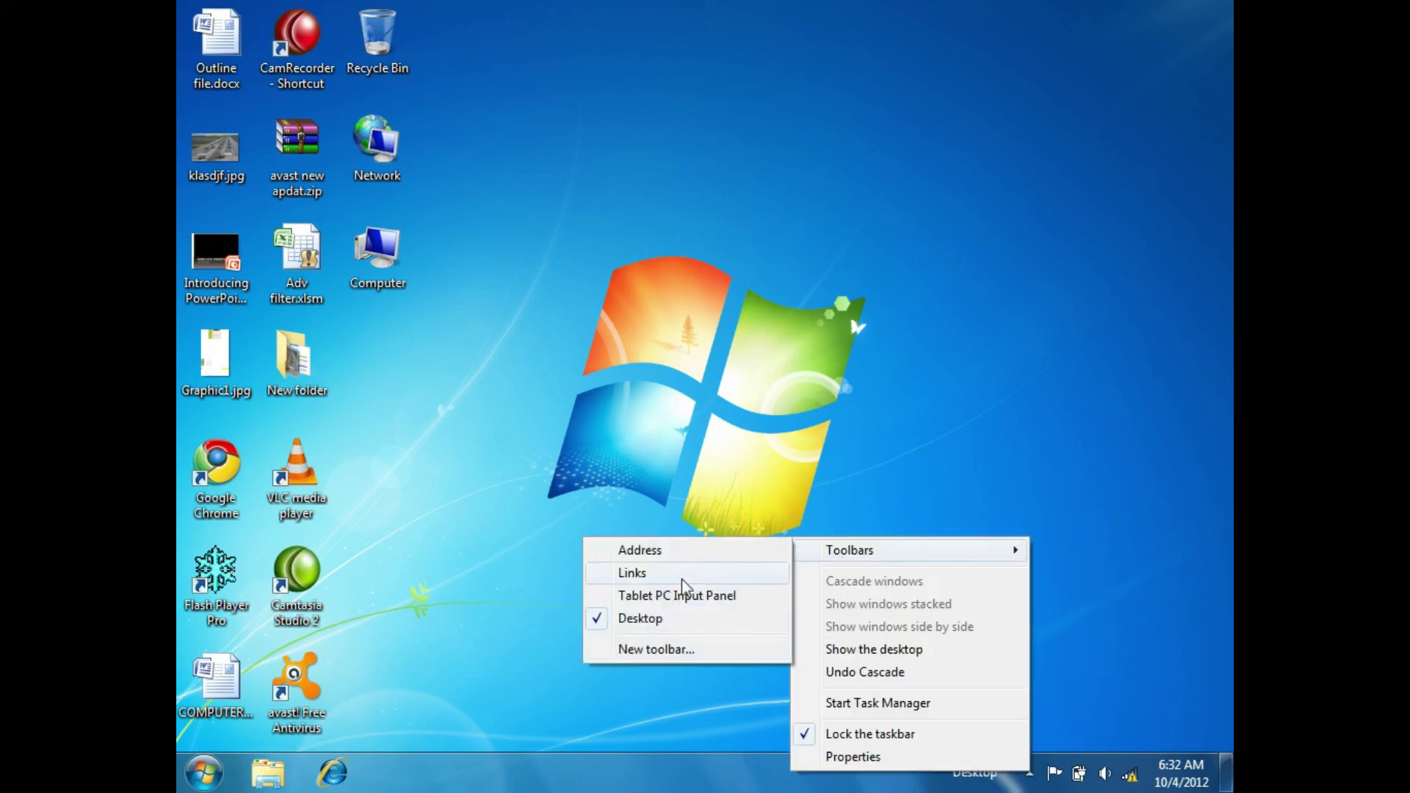
pyautogui.click(641, 618)
pyautogui.rightClick(796, 779)
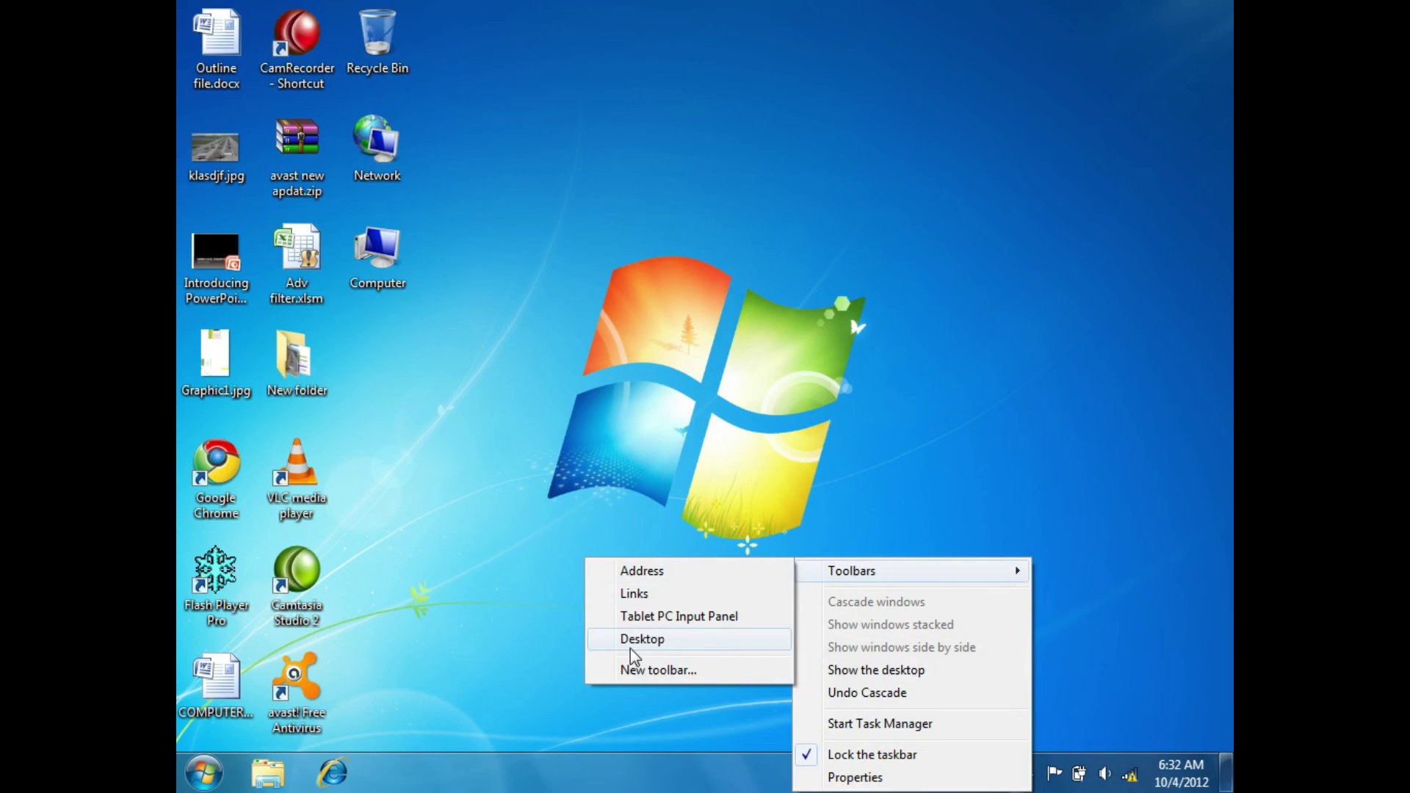
pyautogui.click(631, 645)
pyautogui.click(1011, 764)
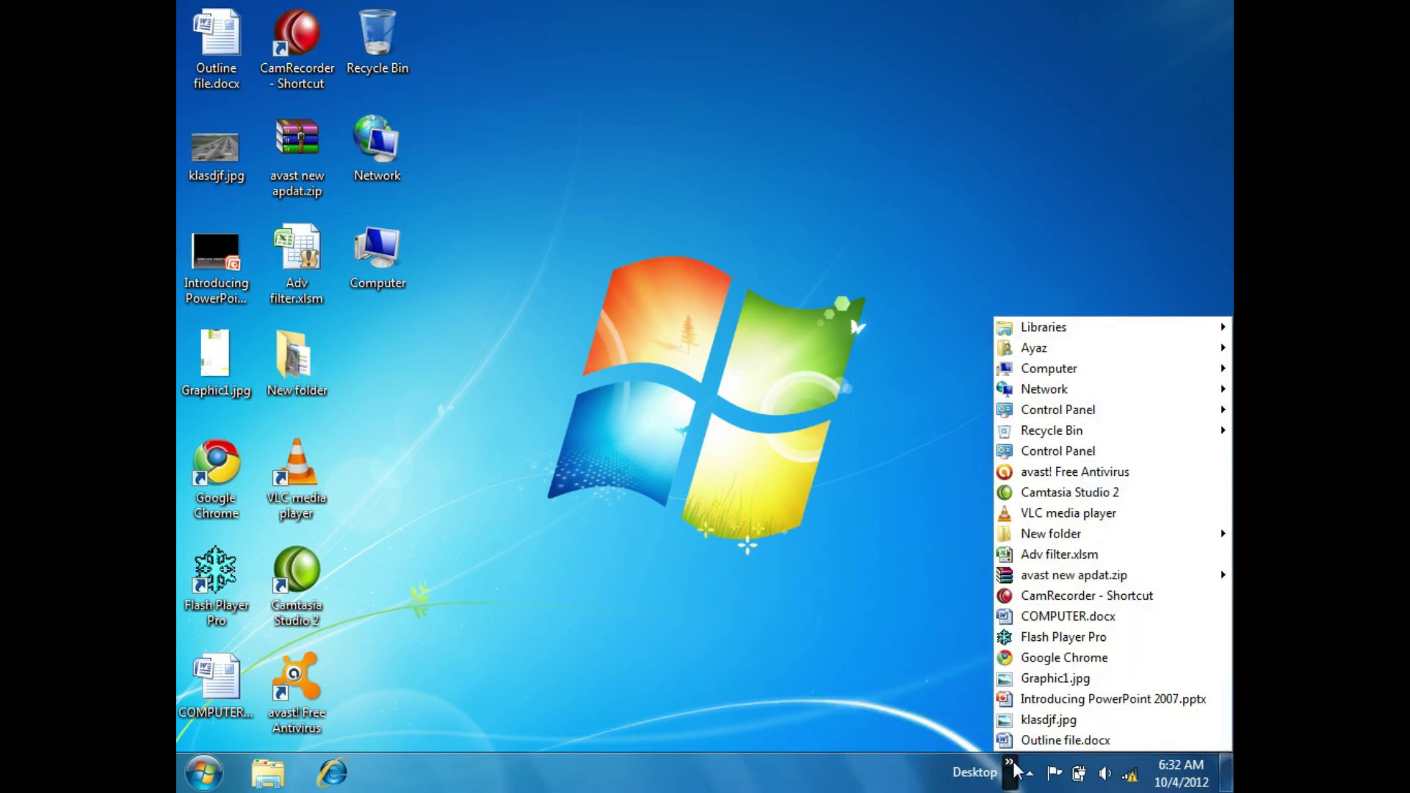
# - Take the Desktop toolbar off the taskbar and refresh the desktop
pyautogui.rightClick(795, 778)
pyautogui.moveTo(849, 569)
pyautogui.click(664, 639)
pyautogui.rightClick(677, 401)
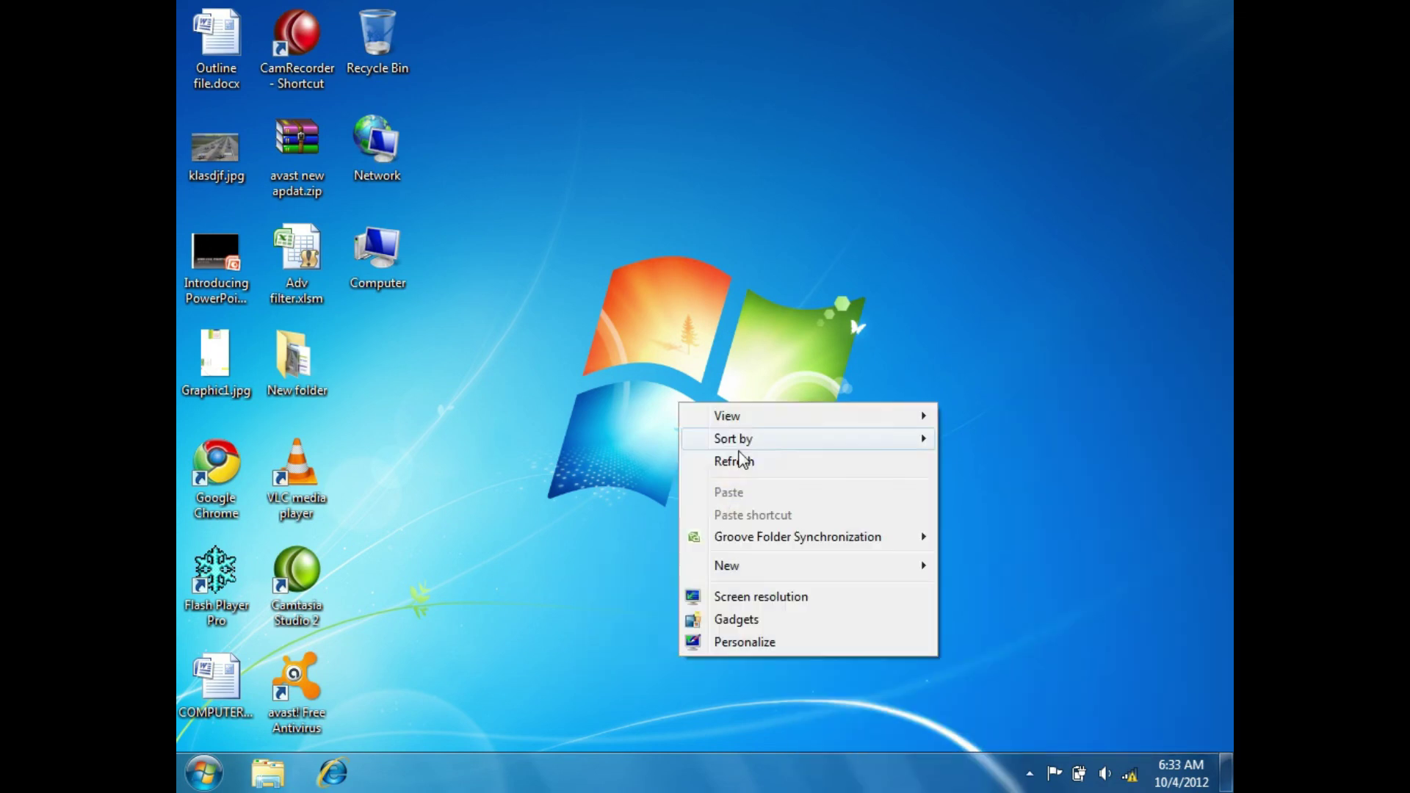